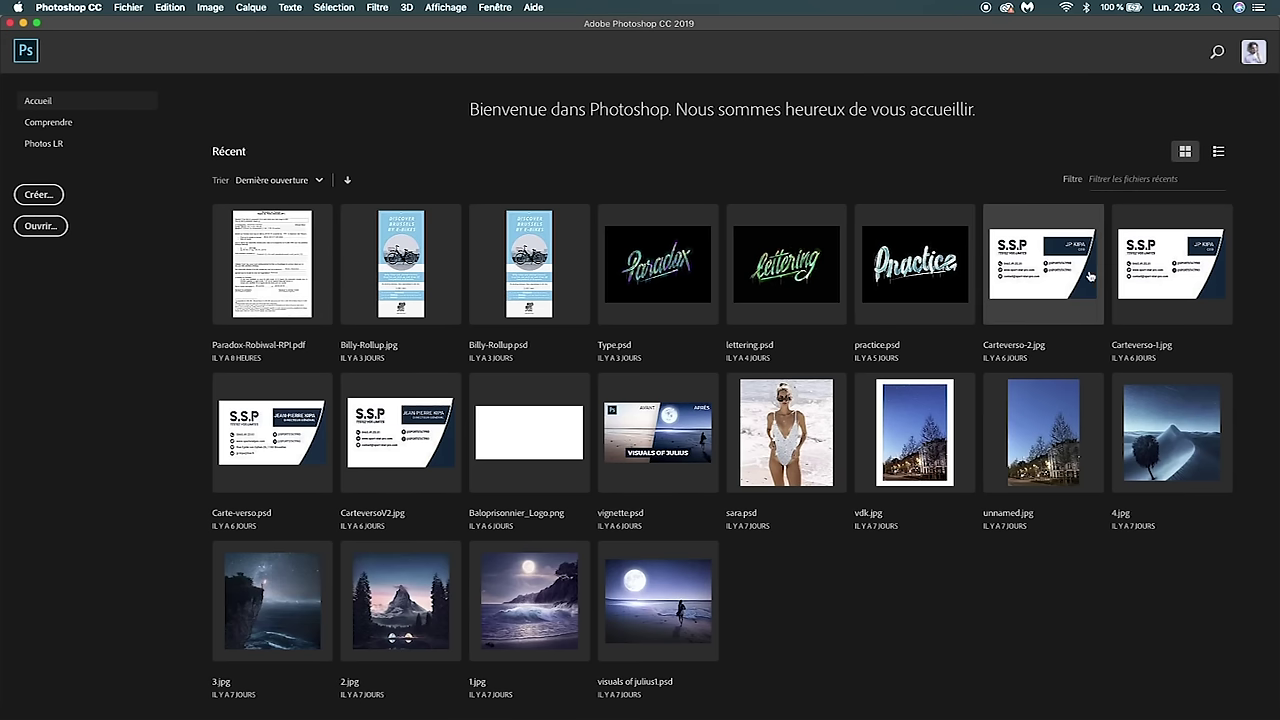
- Start a new document, keeping pixels as the size unit and RGB colour mode
{"action": "left_click", "coordinate": [60, 200]}
{"action": "left_click_drag", "start_coordinate": [579, 134], "coordinate": [594, 139]}
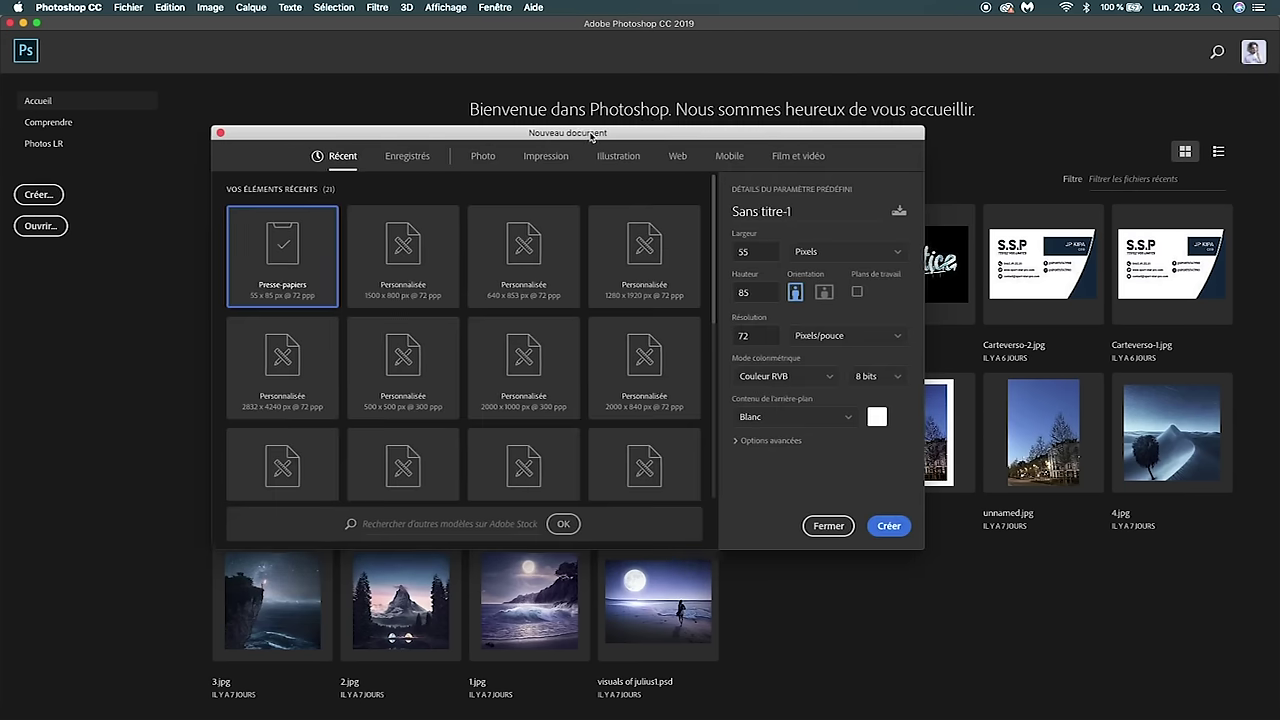
{"action": "left_click", "coordinate": [777, 254]}
{"action": "key", "text": "Tab"}
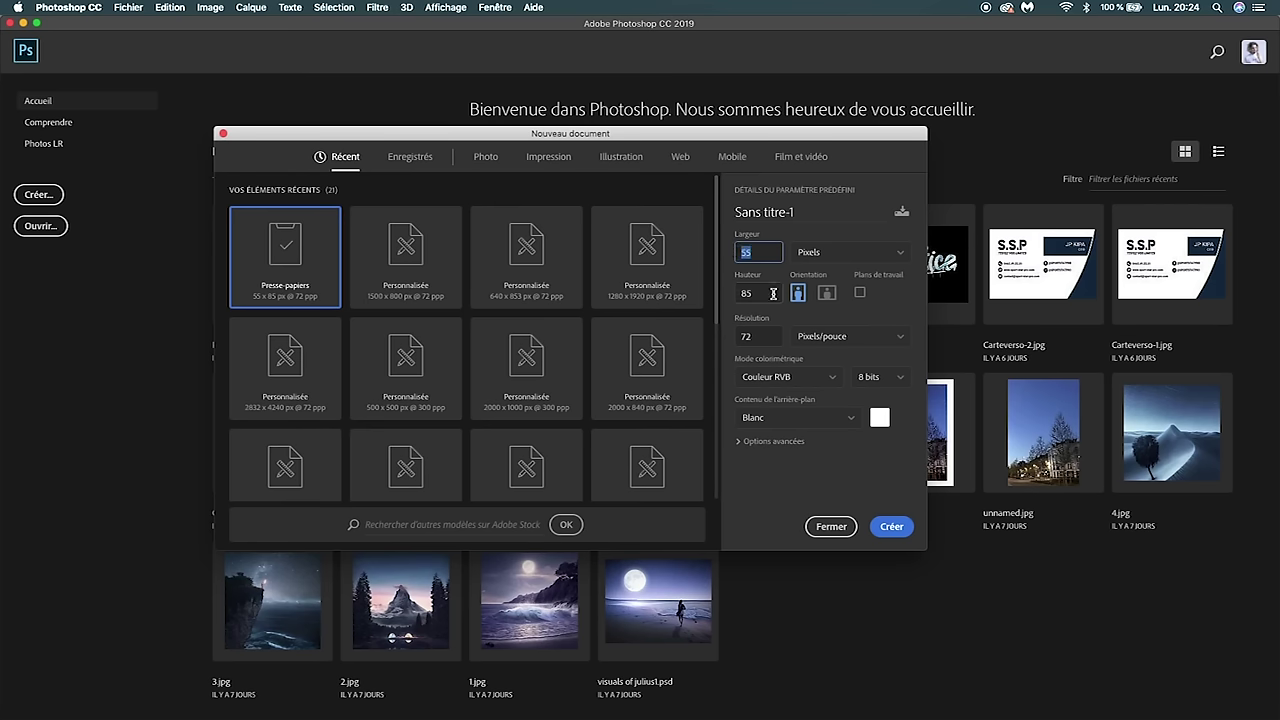
{"action": "left_click", "coordinate": [812, 252]}
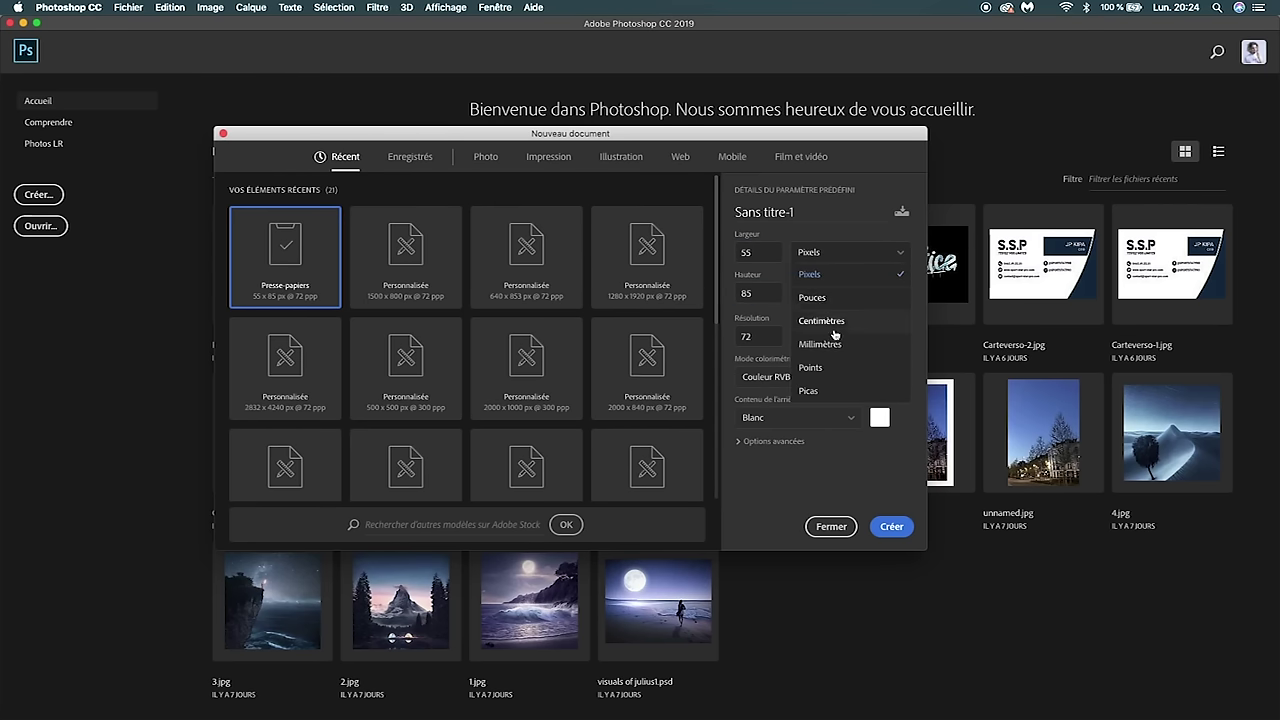
{"action": "left_click", "coordinate": [828, 276]}
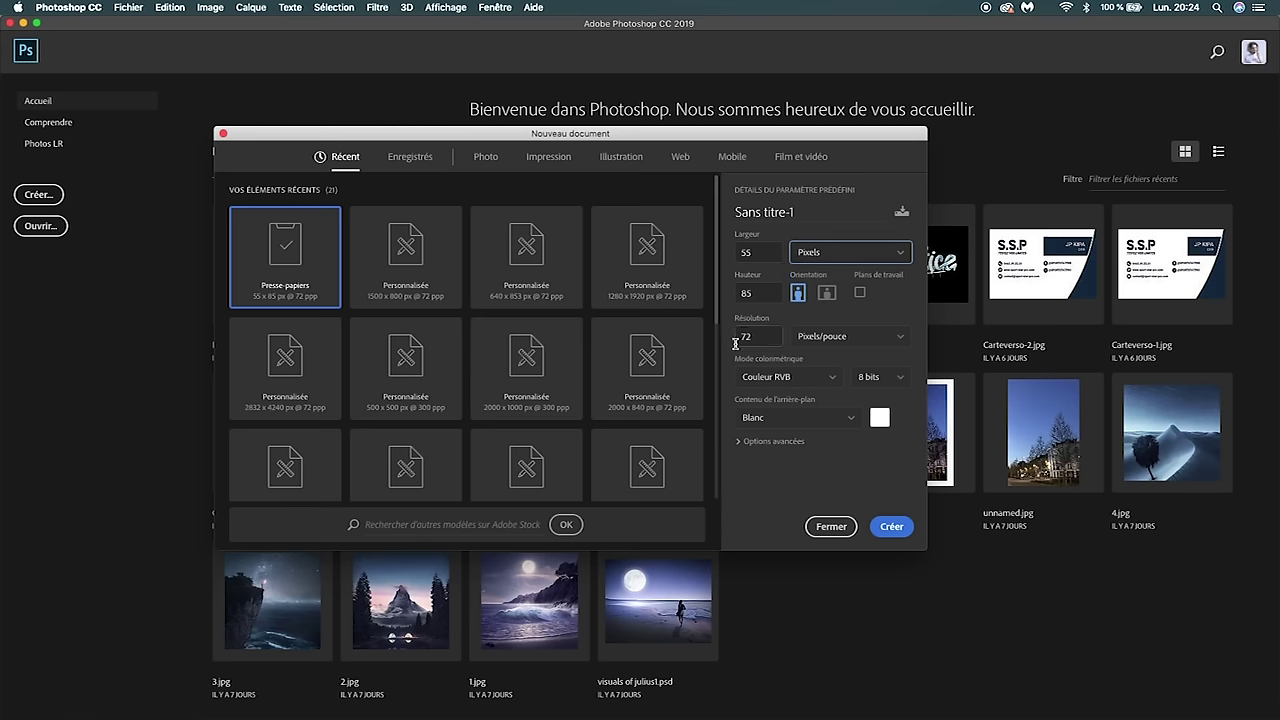
{"action": "left_click", "coordinate": [812, 379]}
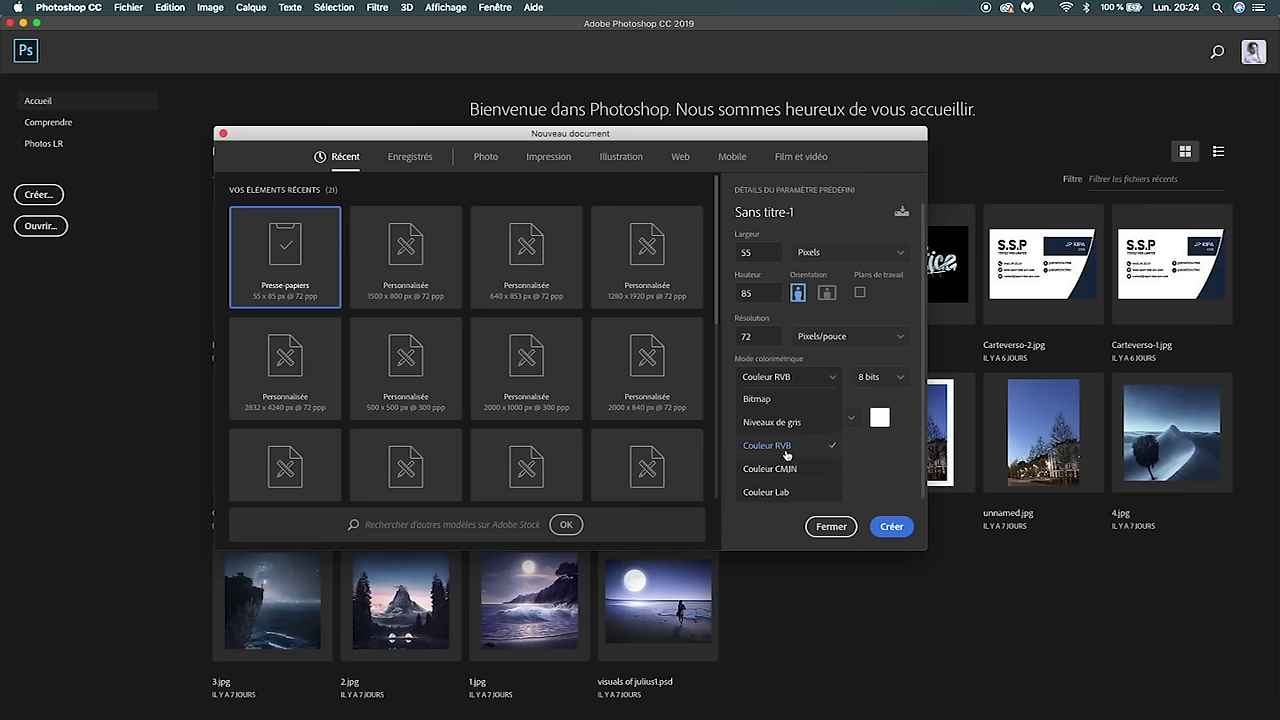
{"action": "left_click", "coordinate": [770, 445]}
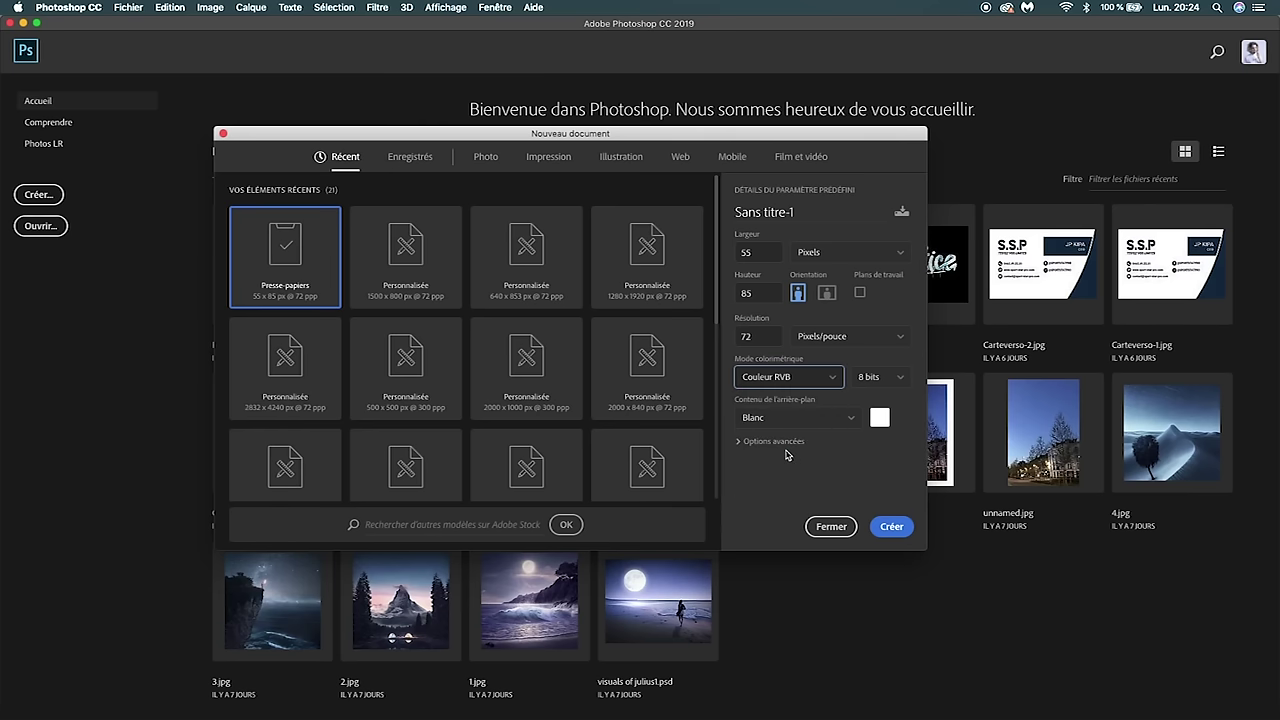
- Enter width 1000 and height 800 px and create the white document
{"action": "left_click", "coordinate": [406, 159]}
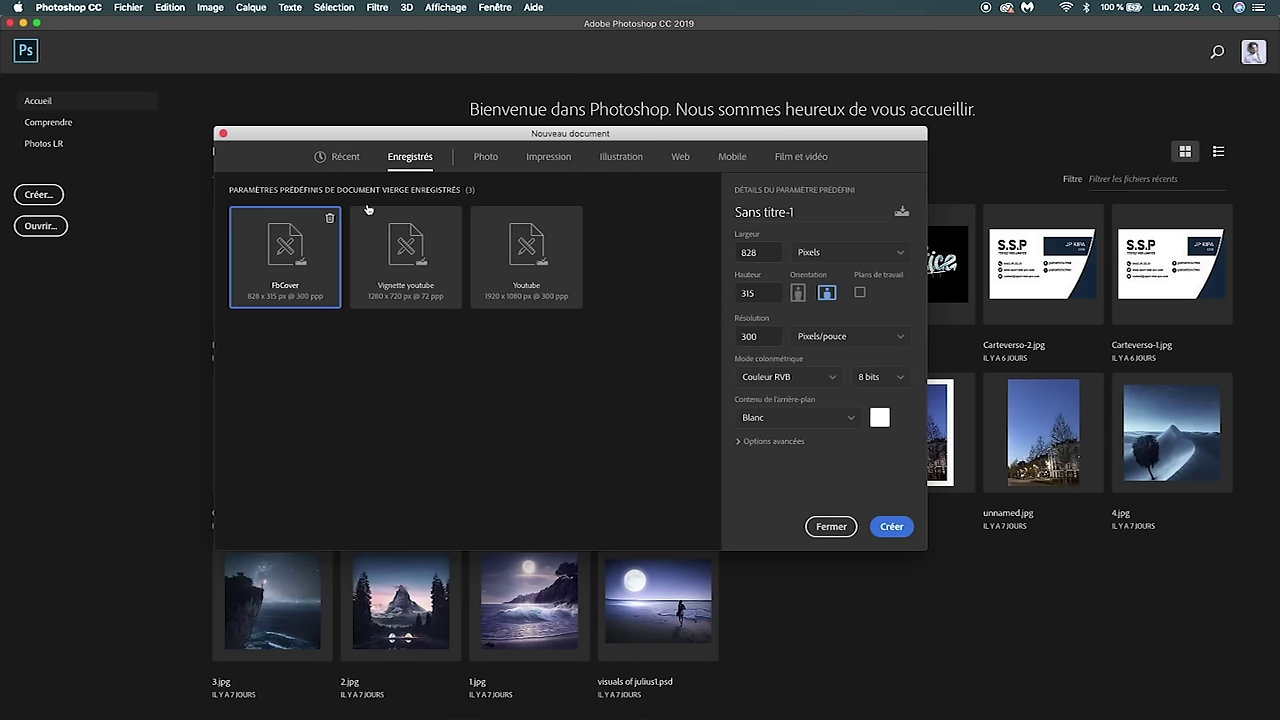
{"action": "left_click", "coordinate": [482, 160]}
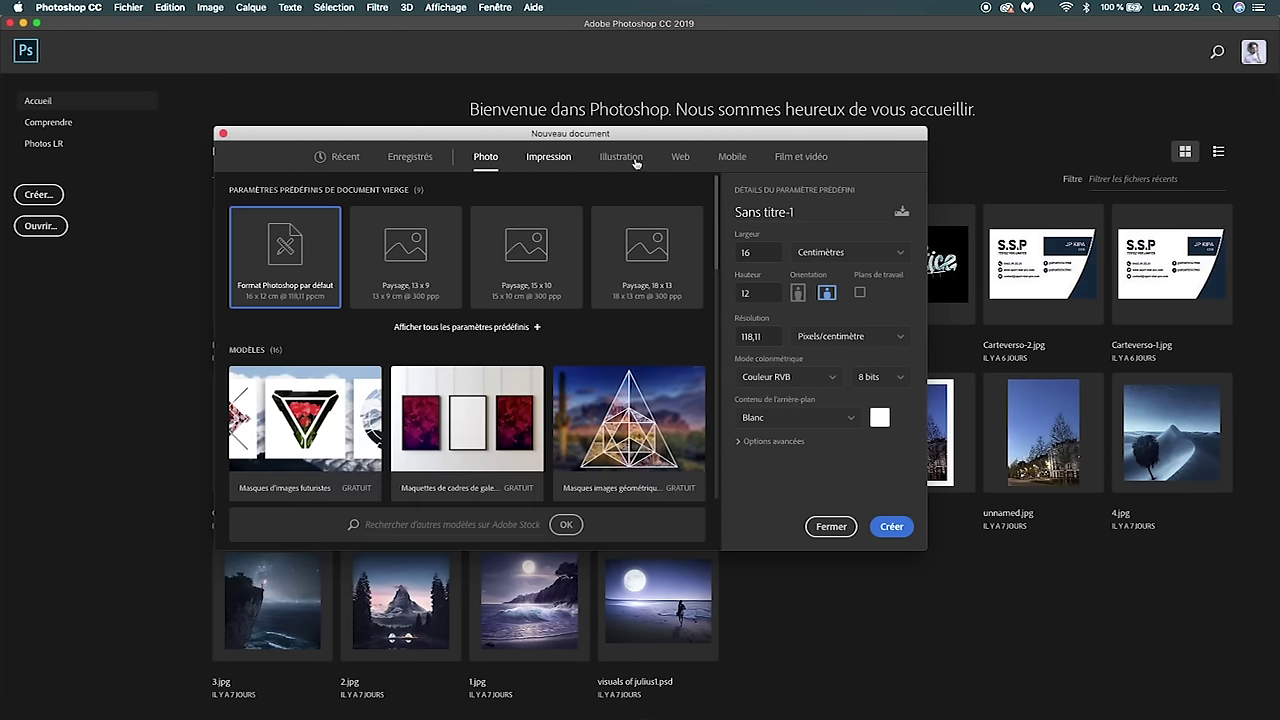
{"action": "left_click", "coordinate": [340, 157]}
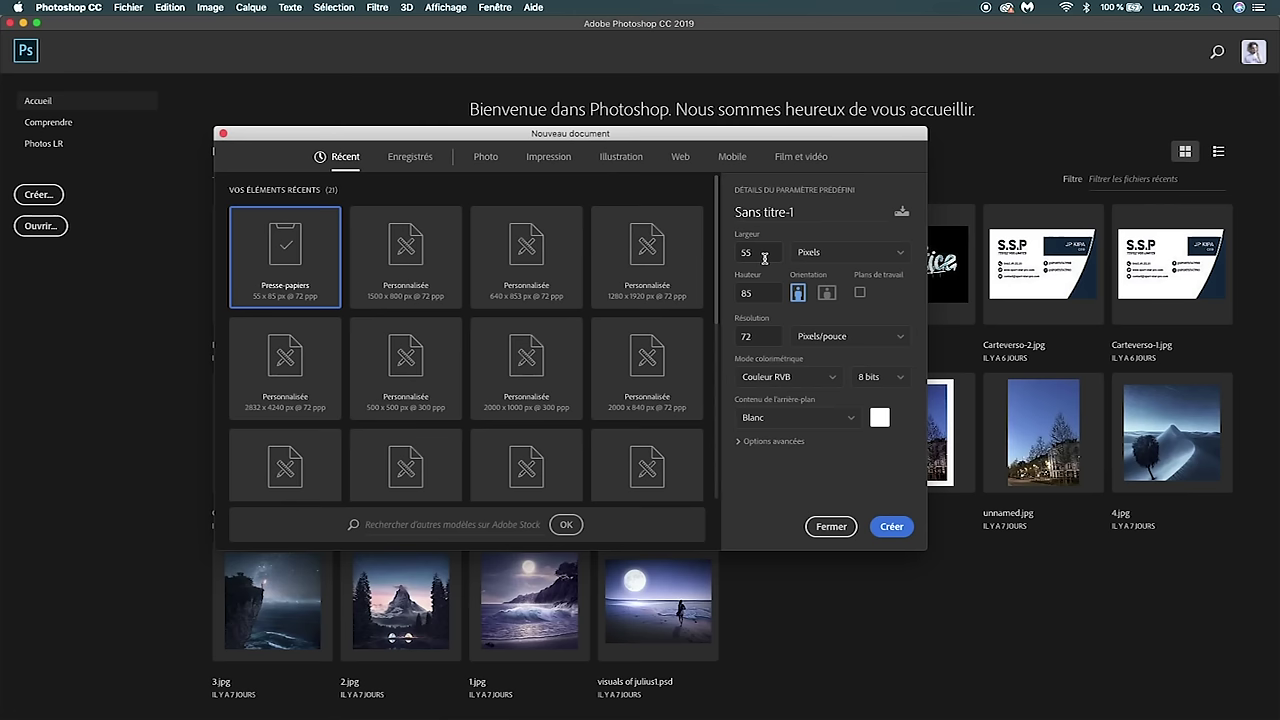
{"action": "type", "text": "1000"}
{"action": "key", "text": "Tab"}
{"action": "type", "text": "800"}
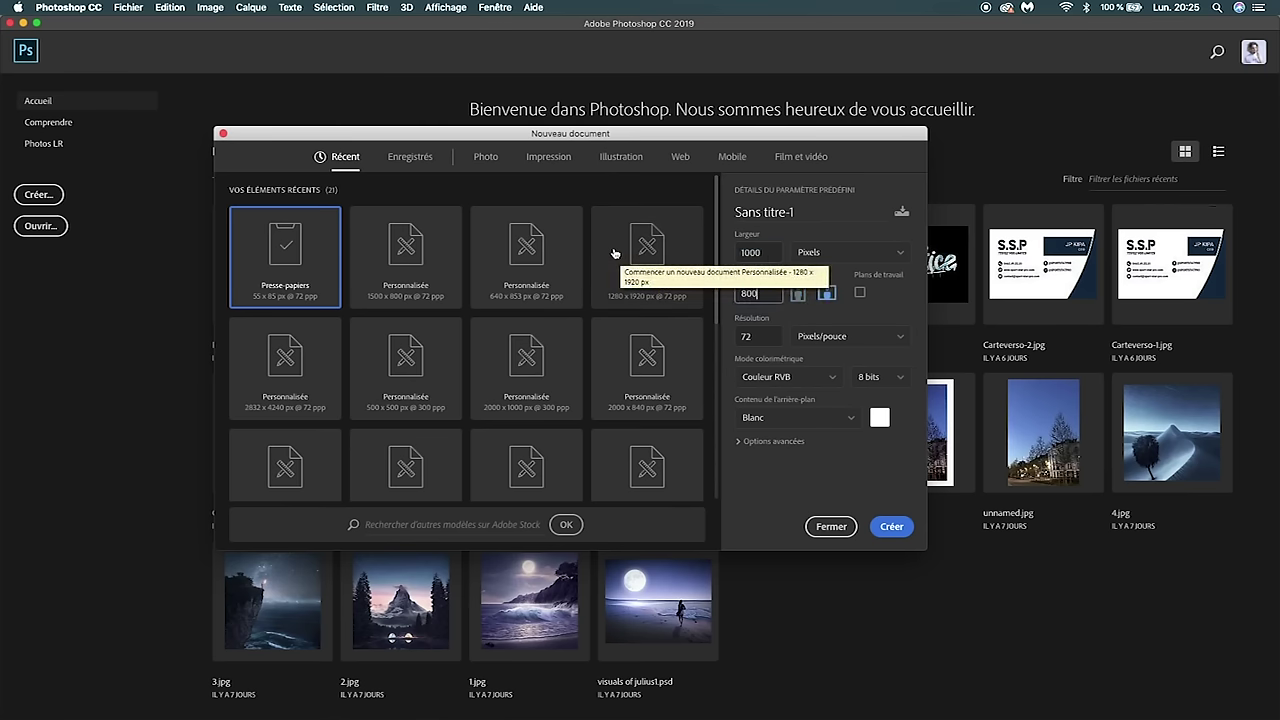
{"action": "left_click", "coordinate": [897, 531]}
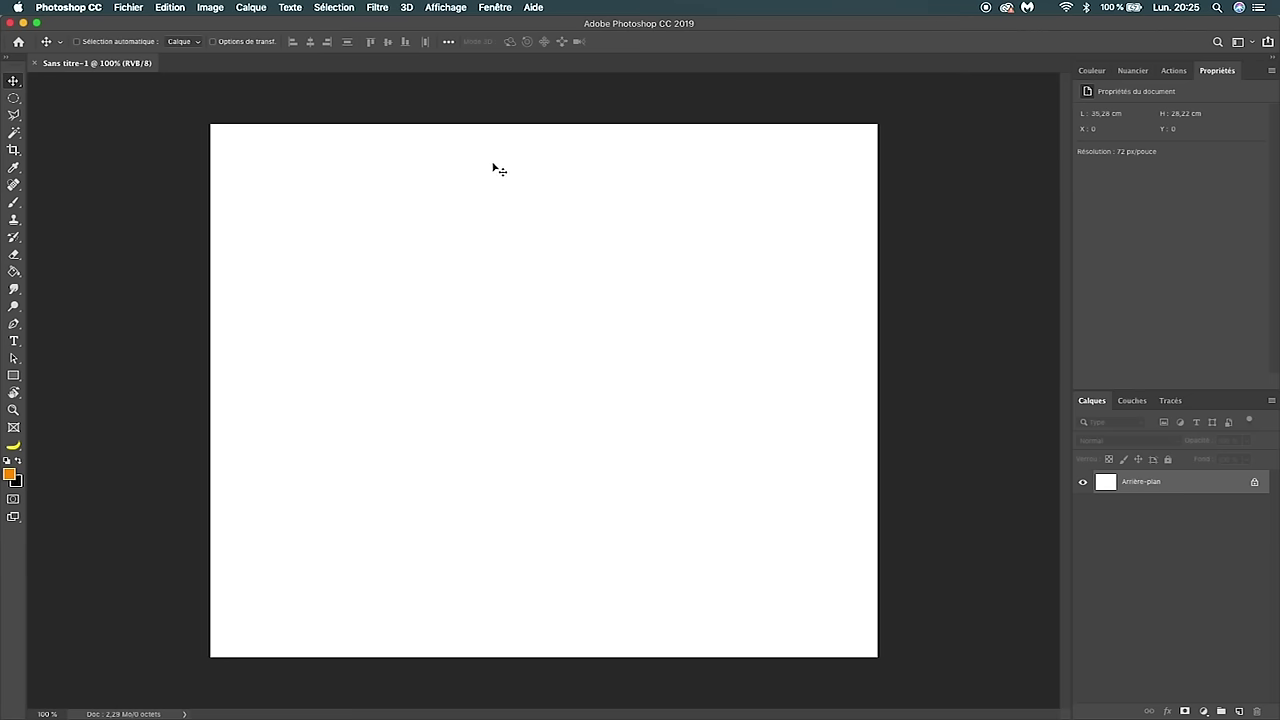
- Detach the tools panel so it floats in the workspace
{"action": "left_click", "coordinate": [496, 7]}
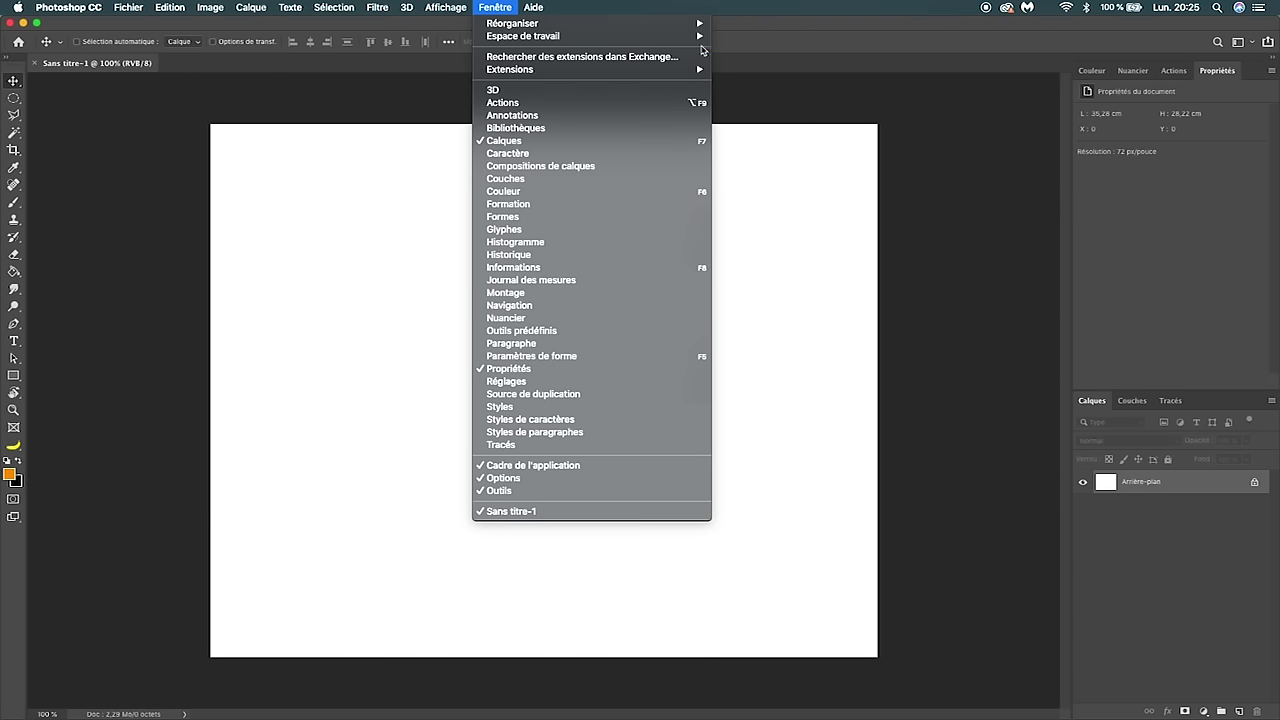
{"action": "left_click", "coordinate": [745, 37]}
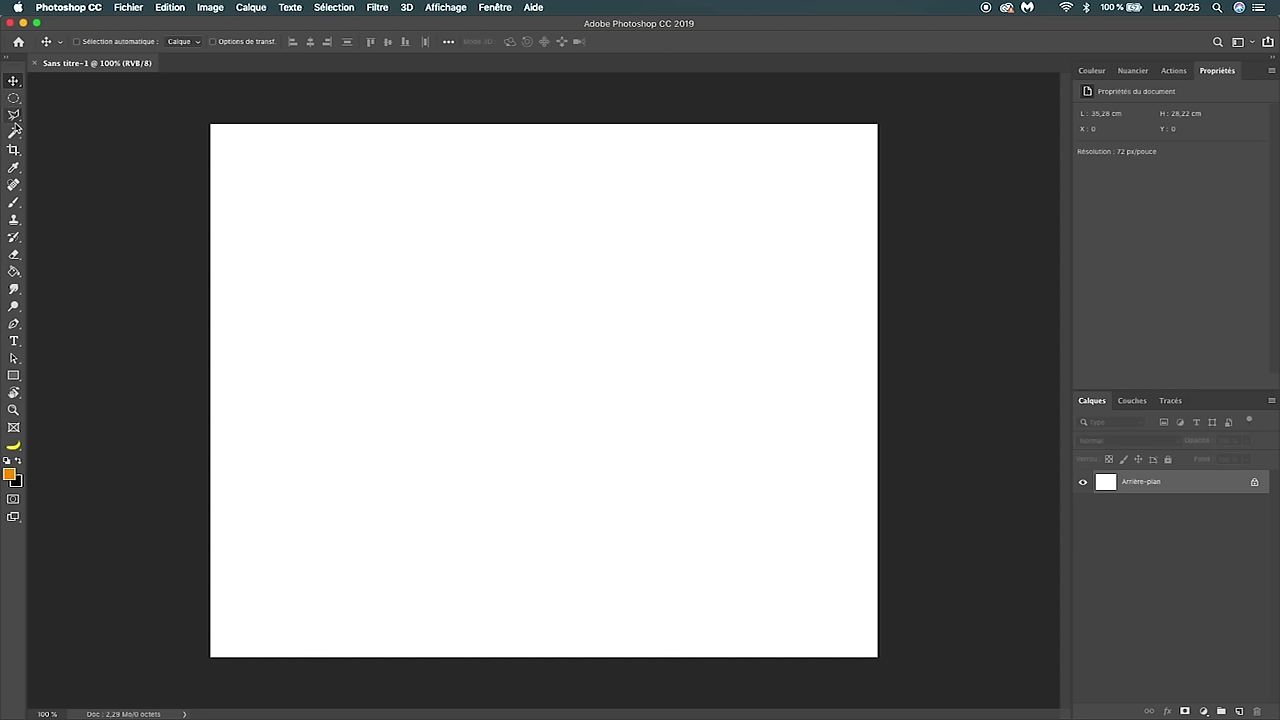
{"action": "mouse_move", "coordinate": [13, 63]}
{"action": "left_mouse_down"}
{"action": "mouse_move", "coordinate": [99, 94]}
{"action": "mouse_move", "coordinate": [832, 158]}
{"action": "mouse_move", "coordinate": [4, 176]}
{"action": "left_mouse_up"}
- Show the Character panel from the Window menu and dock it beside the Layers panels
{"action": "left_click", "coordinate": [495, 7]}
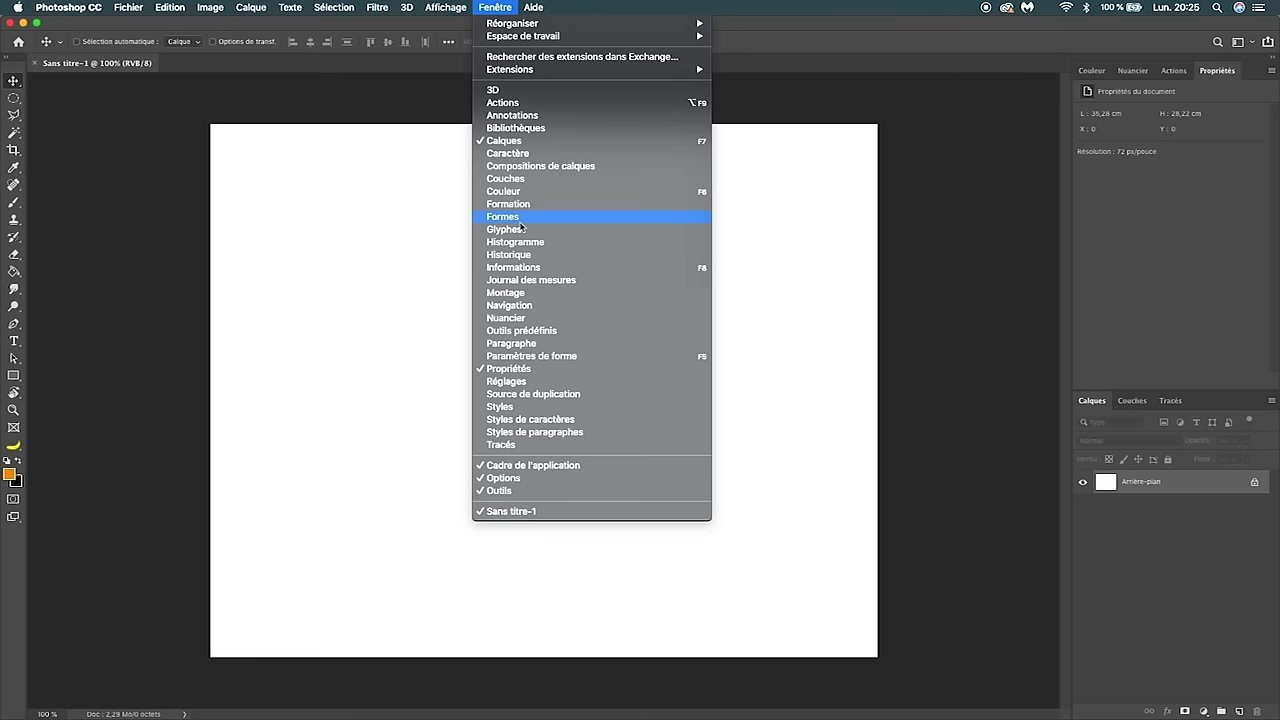
{"action": "left_click", "coordinate": [495, 7]}
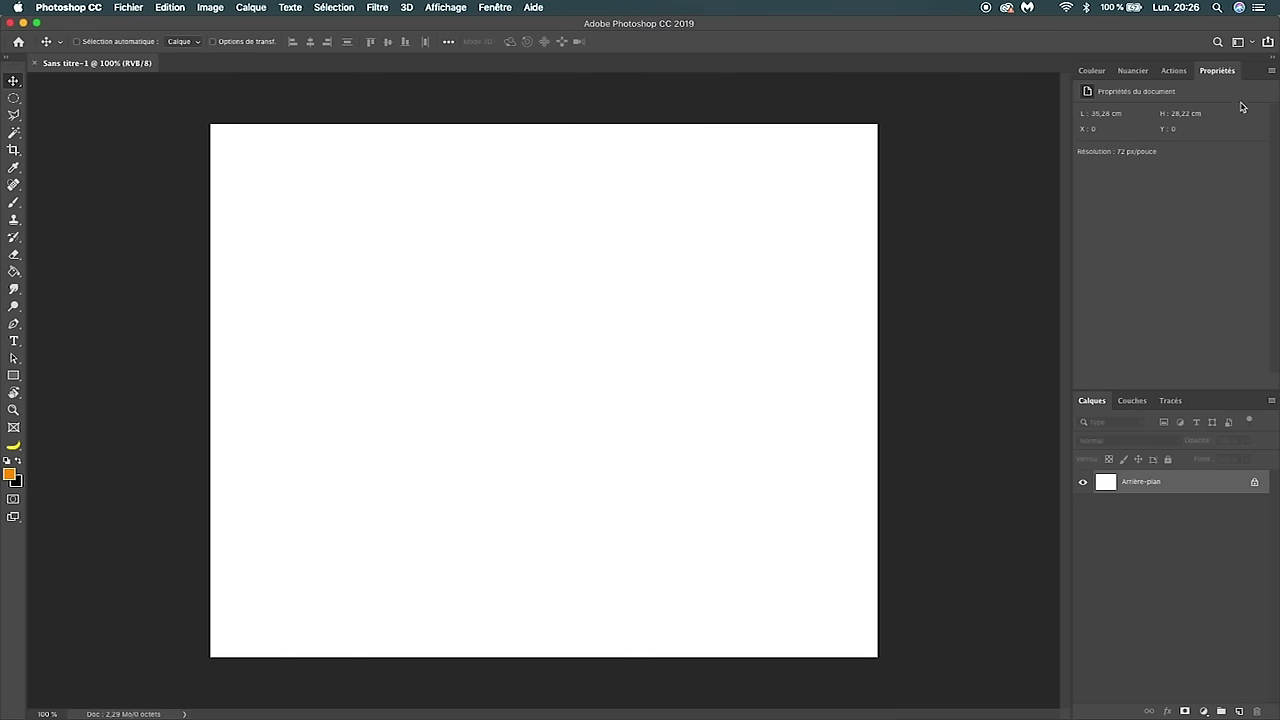
{"action": "left_click", "coordinate": [495, 7]}
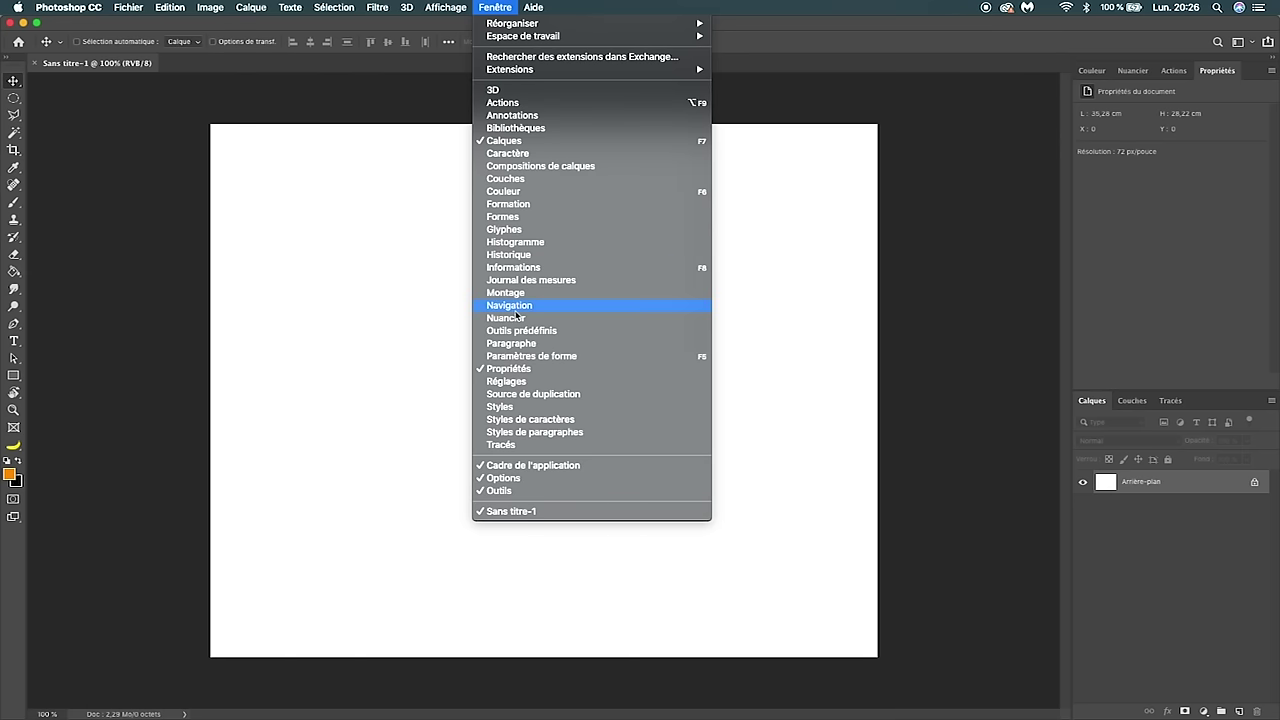
{"action": "left_click", "coordinate": [518, 155]}
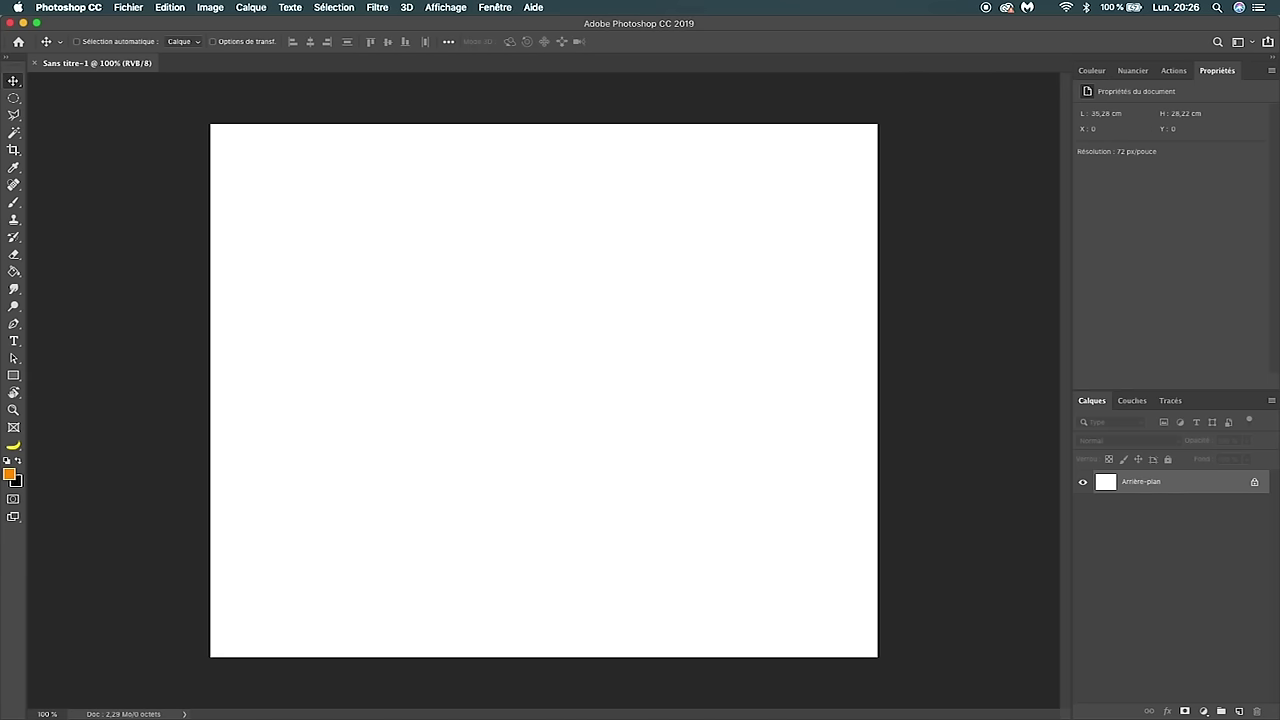
{"action": "left_click_drag", "start_coordinate": [924, 144], "coordinate": [1168, 402]}
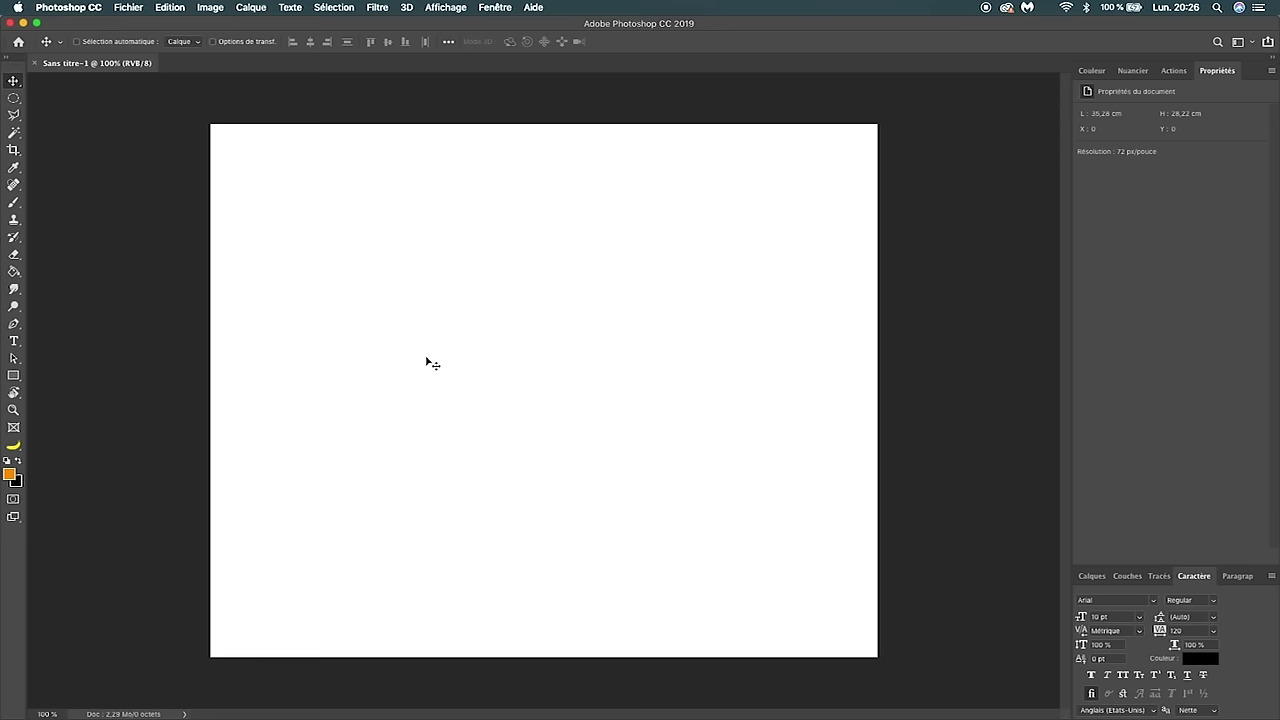
- Place and embed voiture.jpeg into the document
{"action": "left_click", "coordinate": [130, 7]}
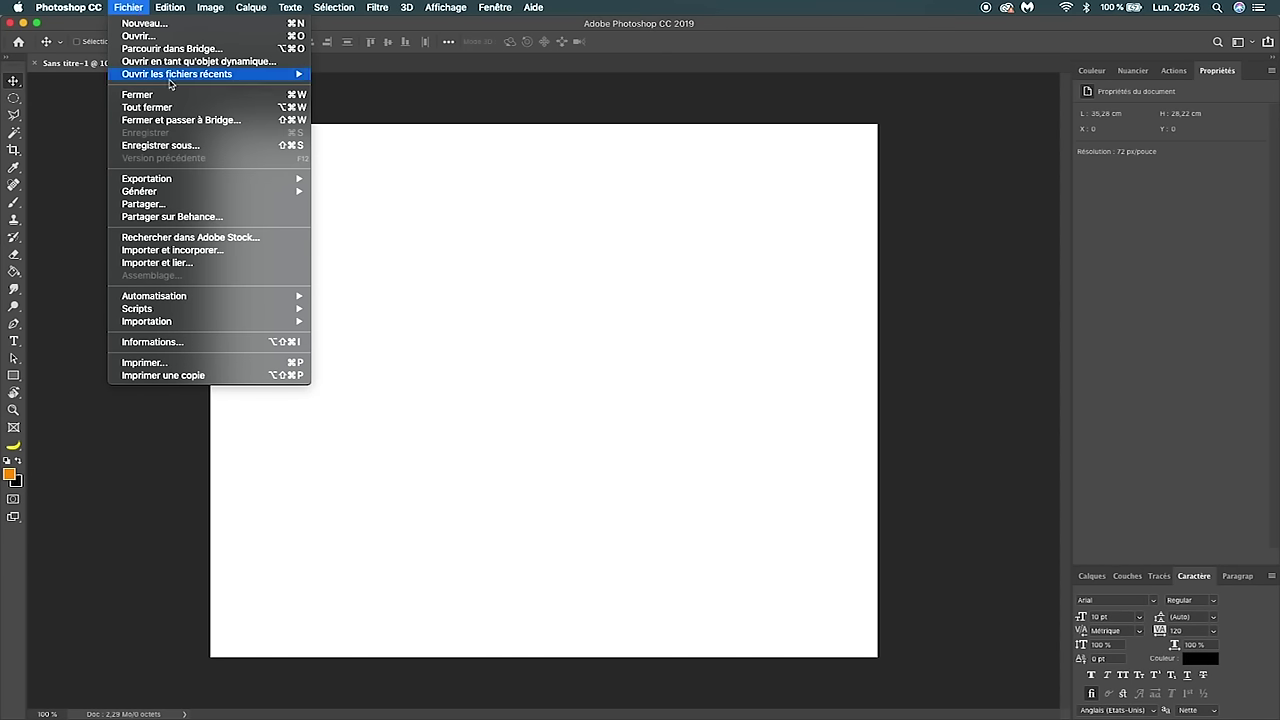
{"action": "left_click", "coordinate": [182, 252]}
{"action": "scroll", "coordinate": [554, 283], "scroll_direction": "down", "scroll_amount": 10}
{"action": "left_click", "coordinate": [518, 358]}
{"action": "left_click", "coordinate": [880, 404]}
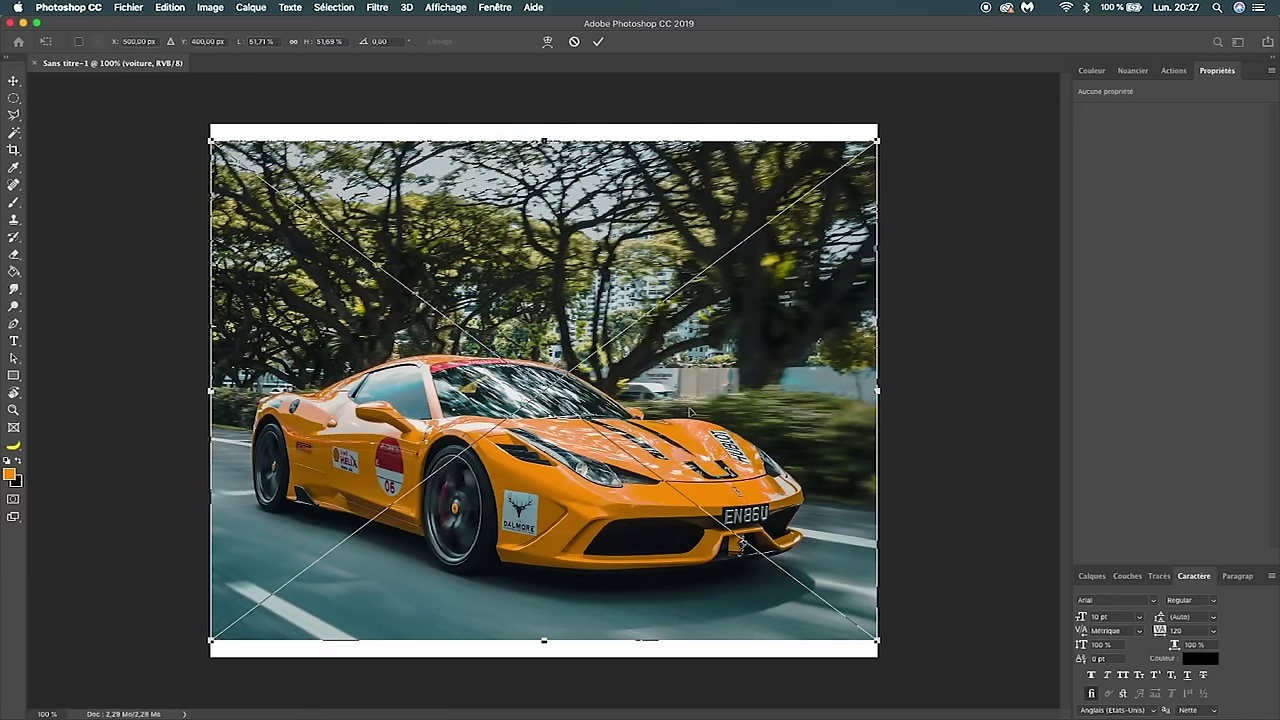
- Scale and reposition the car photo to about 28.29 × 21.24 cm, then commit
{"action": "left_click_drag", "start_coordinate": [210, 141], "coordinate": [230, 151]}
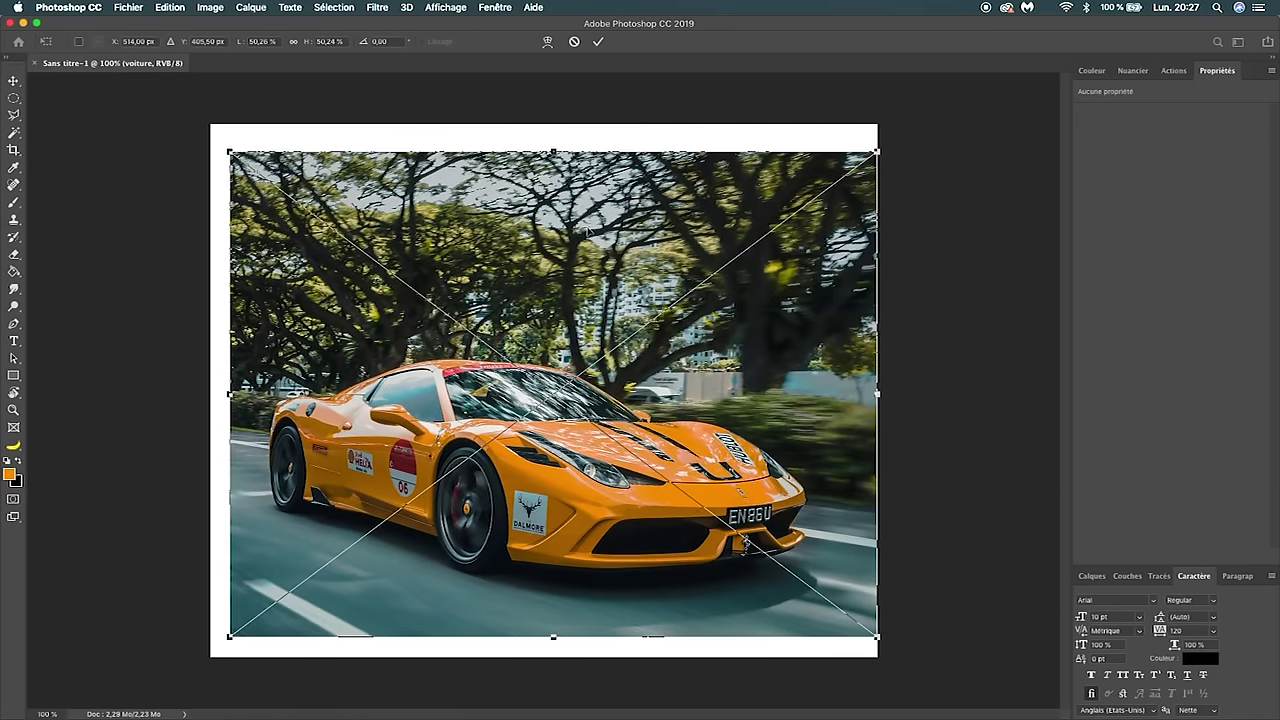
{"action": "left_click_drag", "start_coordinate": [880, 153], "coordinate": [878, 150]}
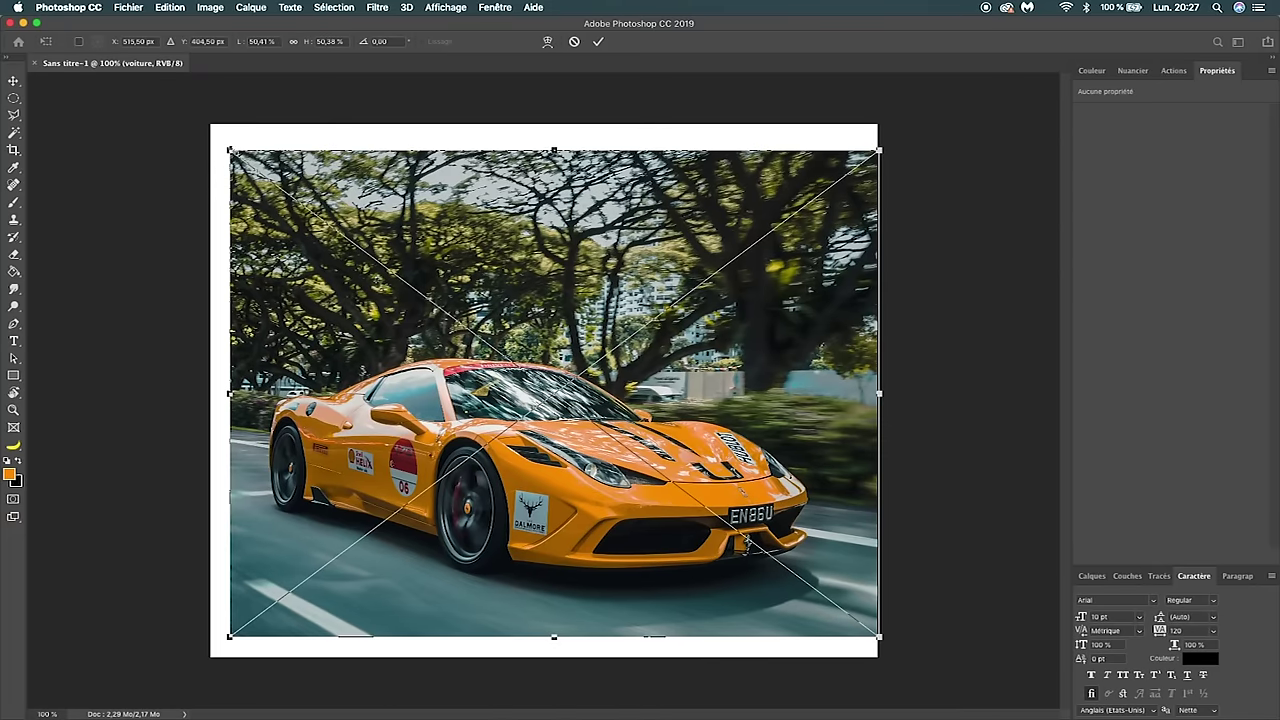
{"action": "left_click_drag", "start_coordinate": [230, 151], "coordinate": [343, 257]}
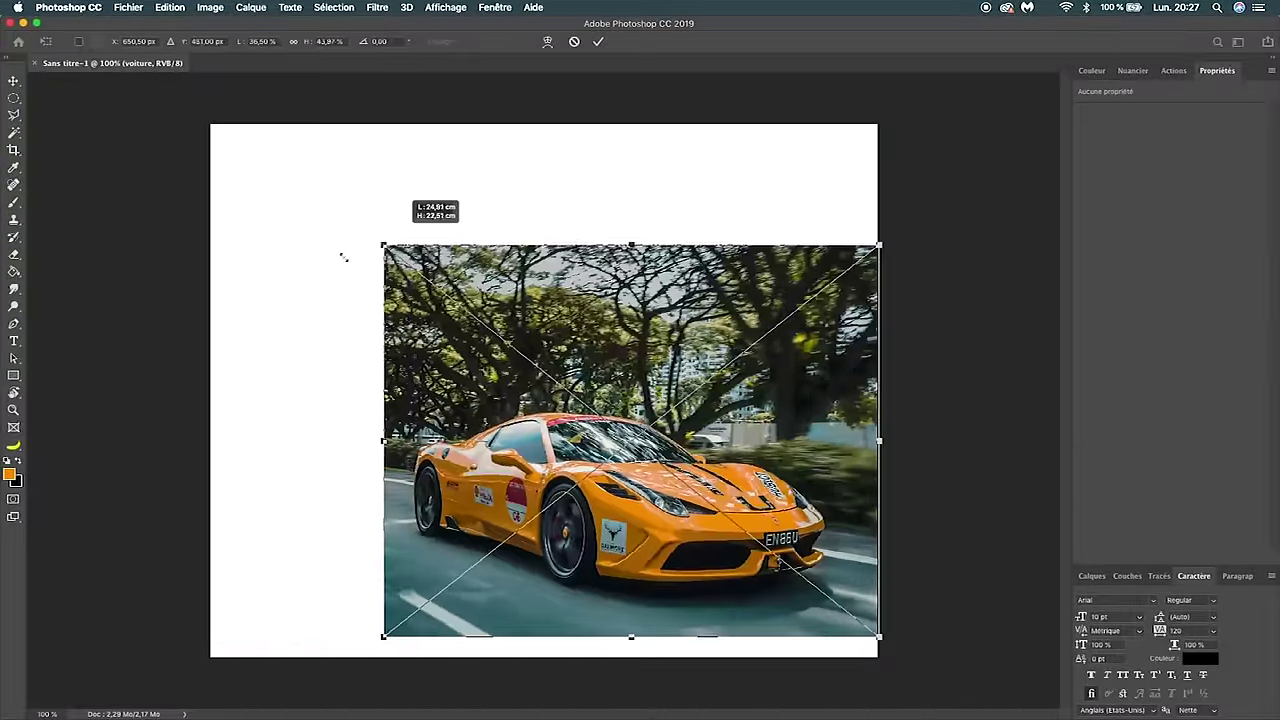
{"action": "left_click_drag", "start_coordinate": [343, 257], "coordinate": [297, 200]}
{"action": "mouse_move", "coordinate": [353, 327]}
{"action": "left_mouse_down"}
{"action": "mouse_move", "coordinate": [303, 287]}
{"action": "mouse_move", "coordinate": [297, 301]}
{"action": "left_mouse_up"}
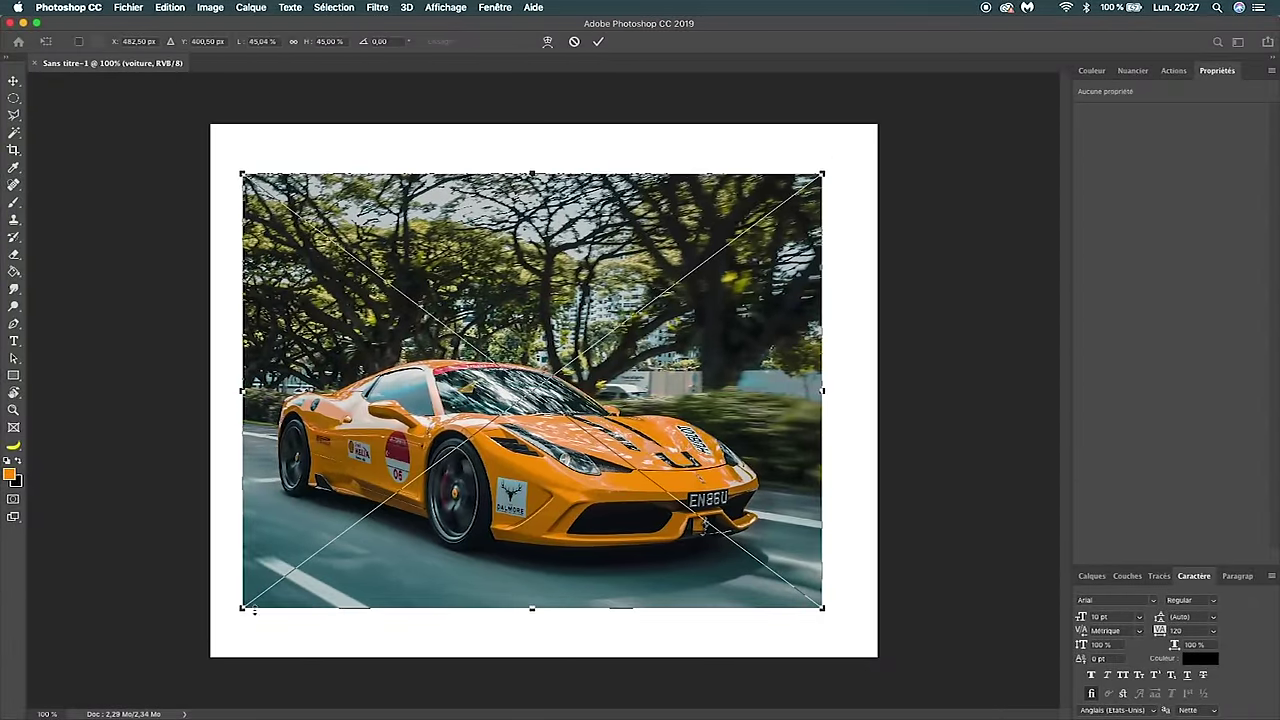
{"action": "mouse_move", "coordinate": [238, 609]}
{"action": "left_mouse_down"}
{"action": "mouse_move", "coordinate": [224, 622]}
{"action": "mouse_move", "coordinate": [261, 609]}
{"action": "left_mouse_up"}
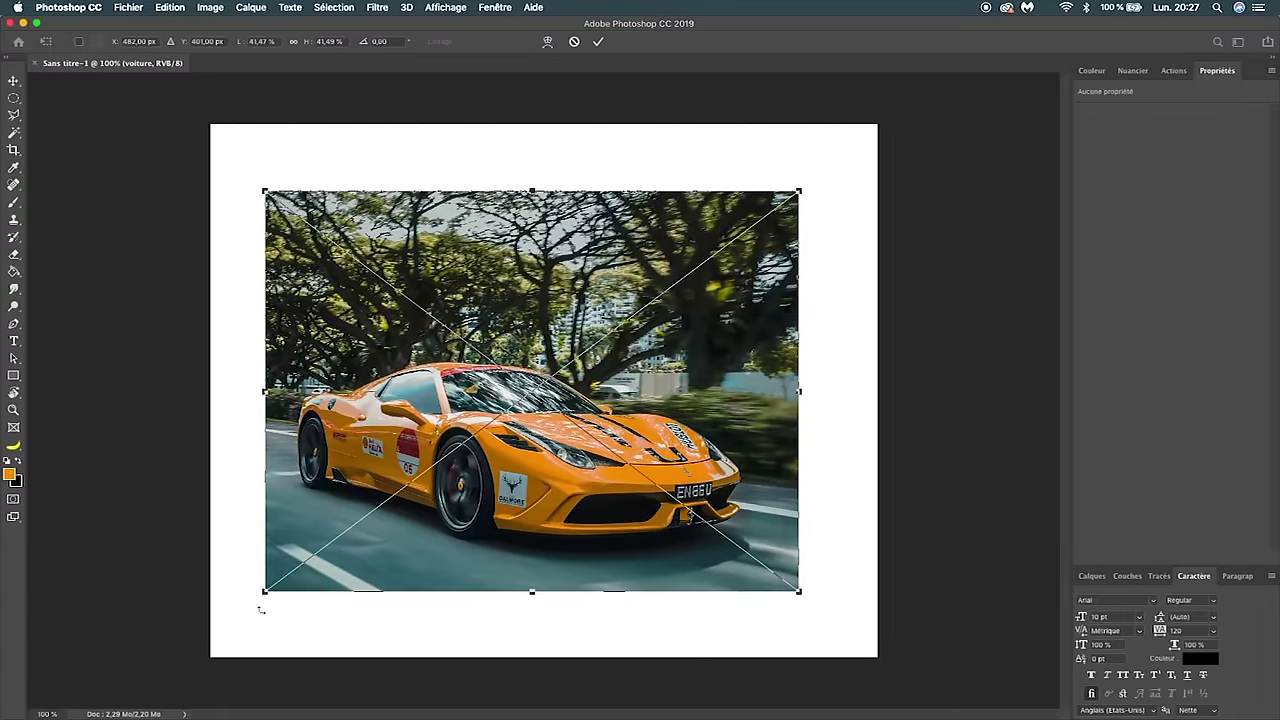
{"action": "key", "text": "Return"}
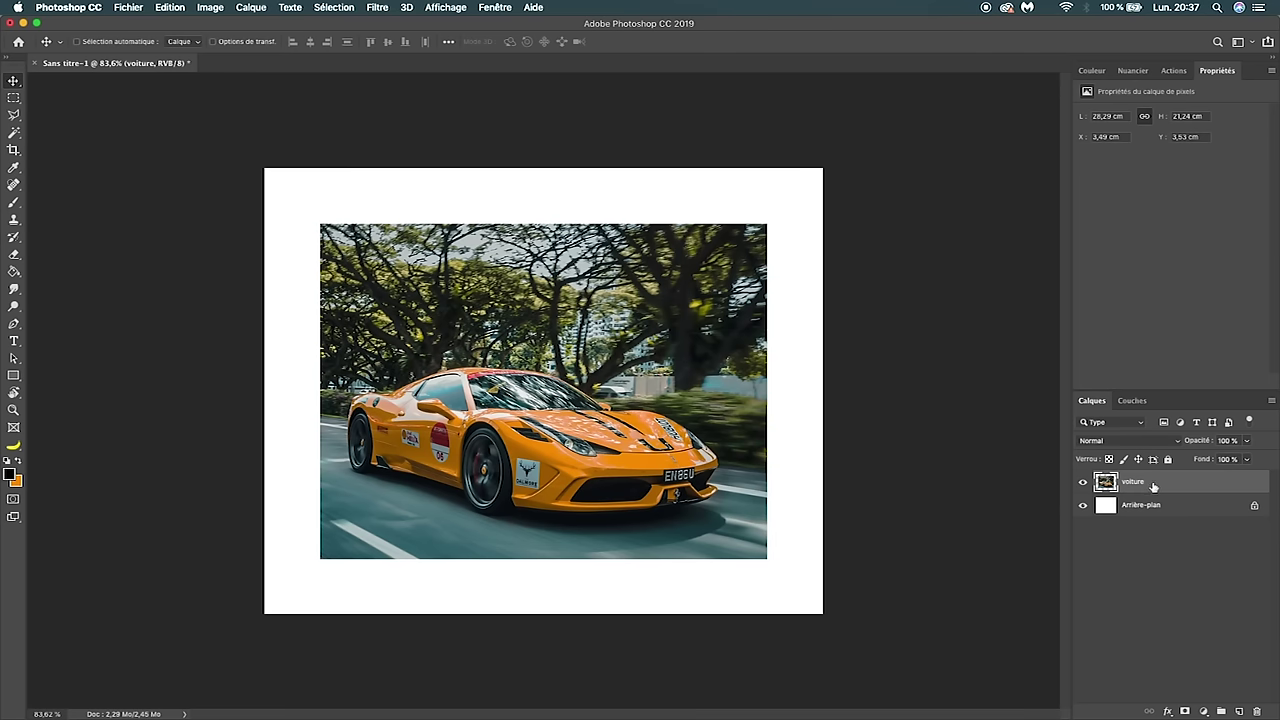
- Toggle the voiture layer's visibility several times to check it
{"action": "left_click", "coordinate": [1083, 482]}
{"action": "left_click", "coordinate": [1083, 482]}
{"action": "left_click", "coordinate": [1083, 482]}
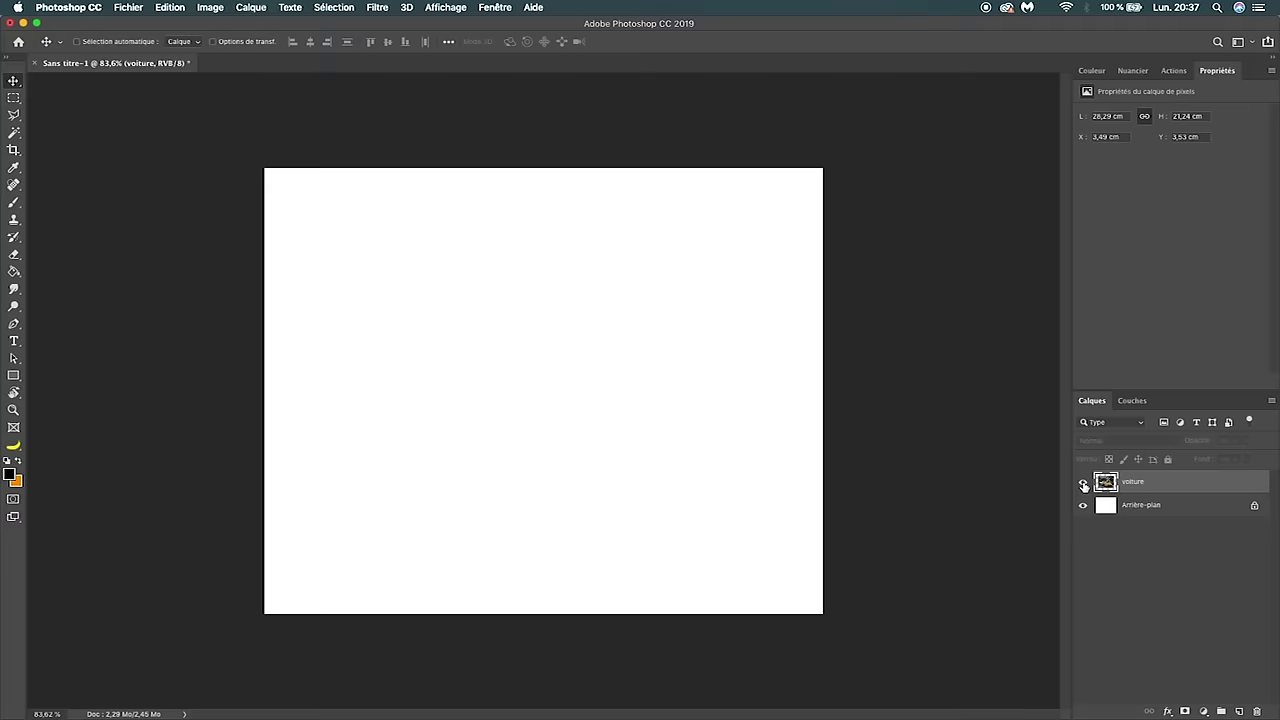
{"action": "left_click", "coordinate": [1083, 482]}
{"action": "left_click", "coordinate": [1083, 483]}
{"action": "left_click", "coordinate": [1083, 483]}
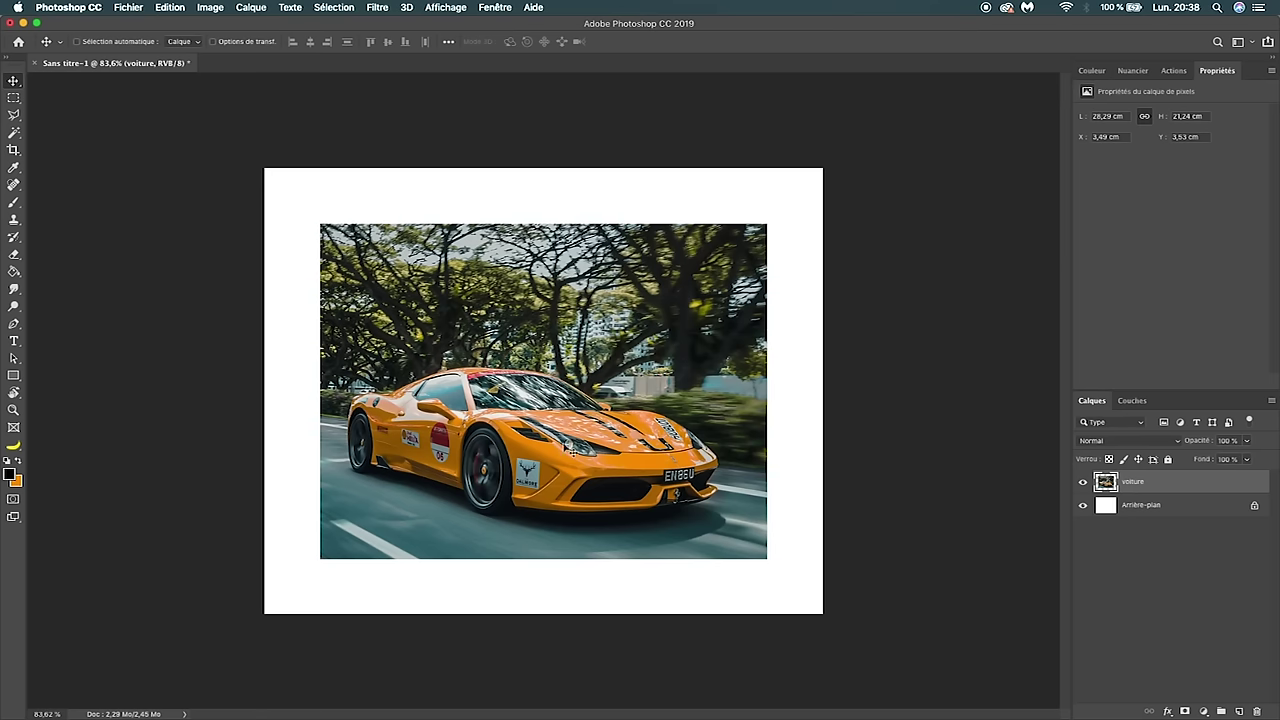
- Move the car photo to the canvas centre at X 2.96 cm, Y 2.61 cm
{"action": "left_click_drag", "start_coordinate": [563, 455], "coordinate": [735, 578]}
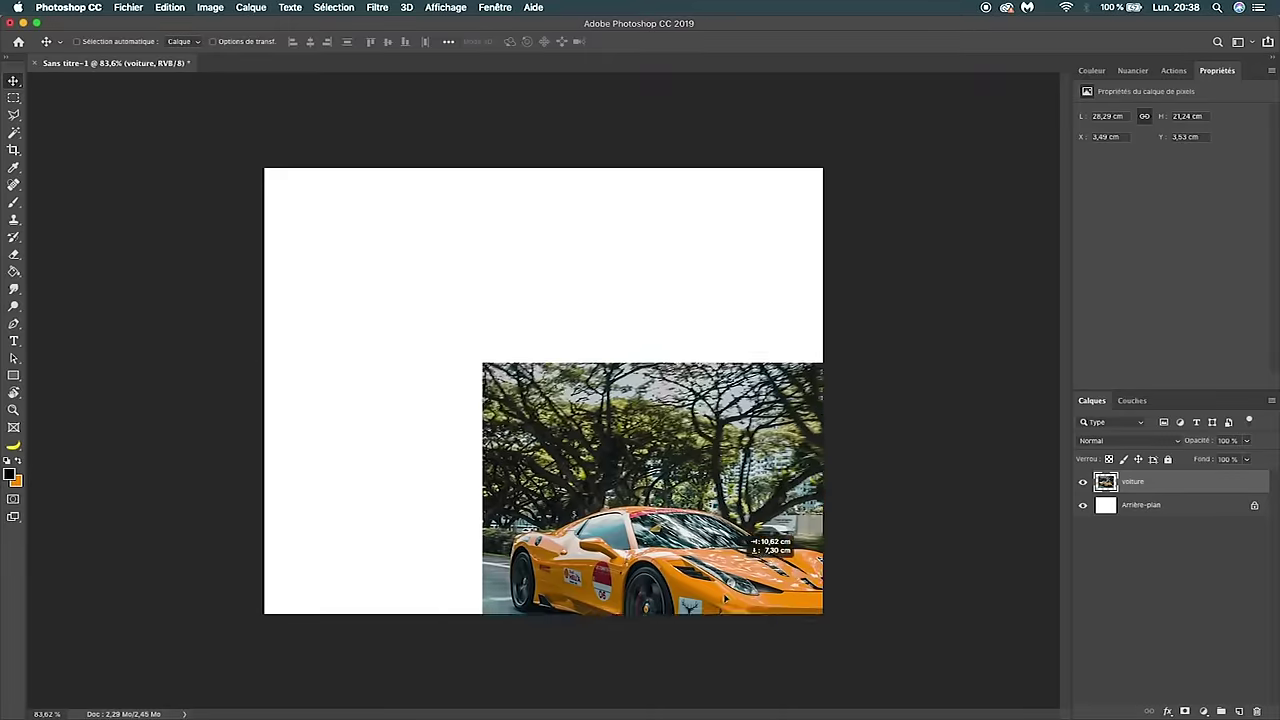
{"action": "left_click_drag", "start_coordinate": [735, 578], "coordinate": [555, 478]}
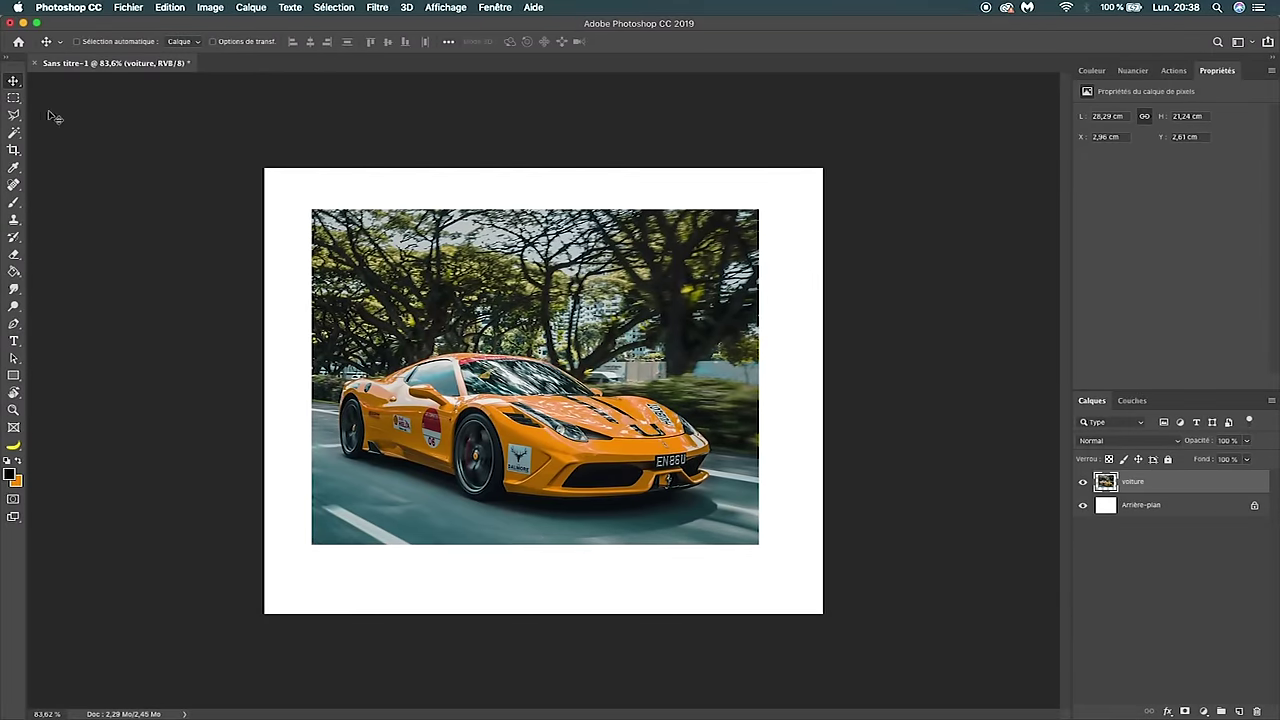
{"action": "left_click", "coordinate": [14, 97]}
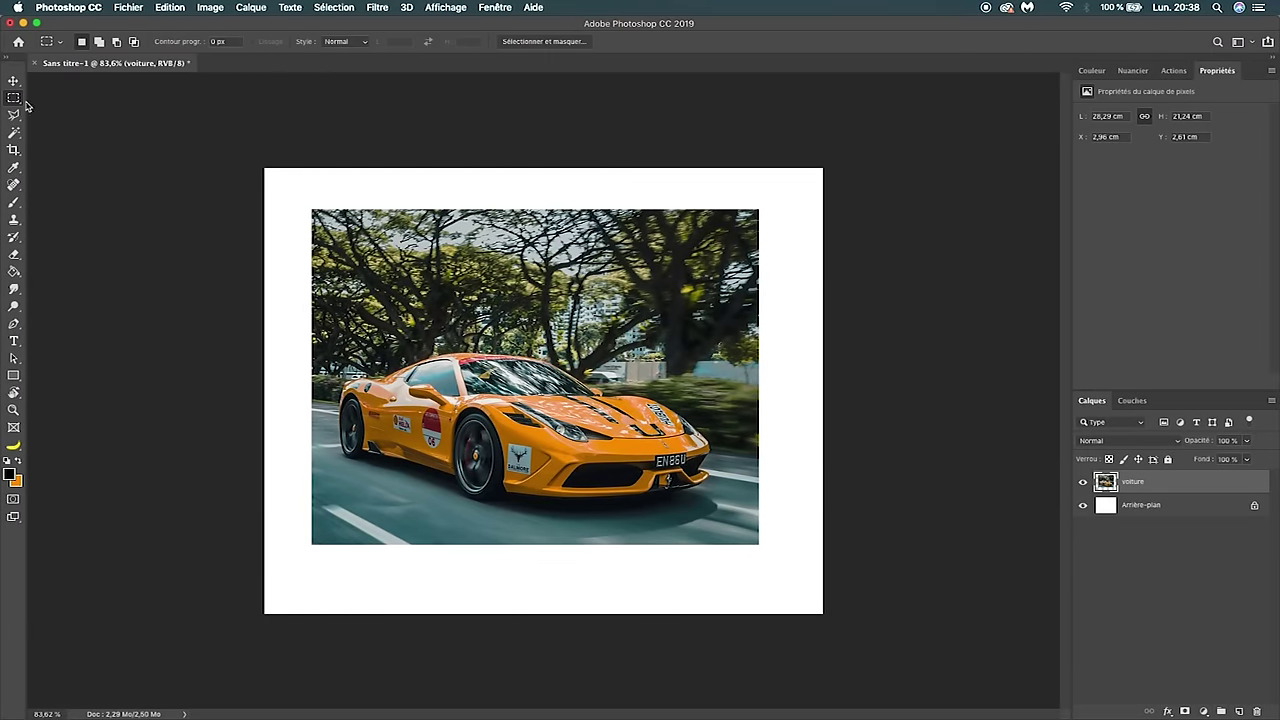
{"action": "right_click", "coordinate": [14, 98]}
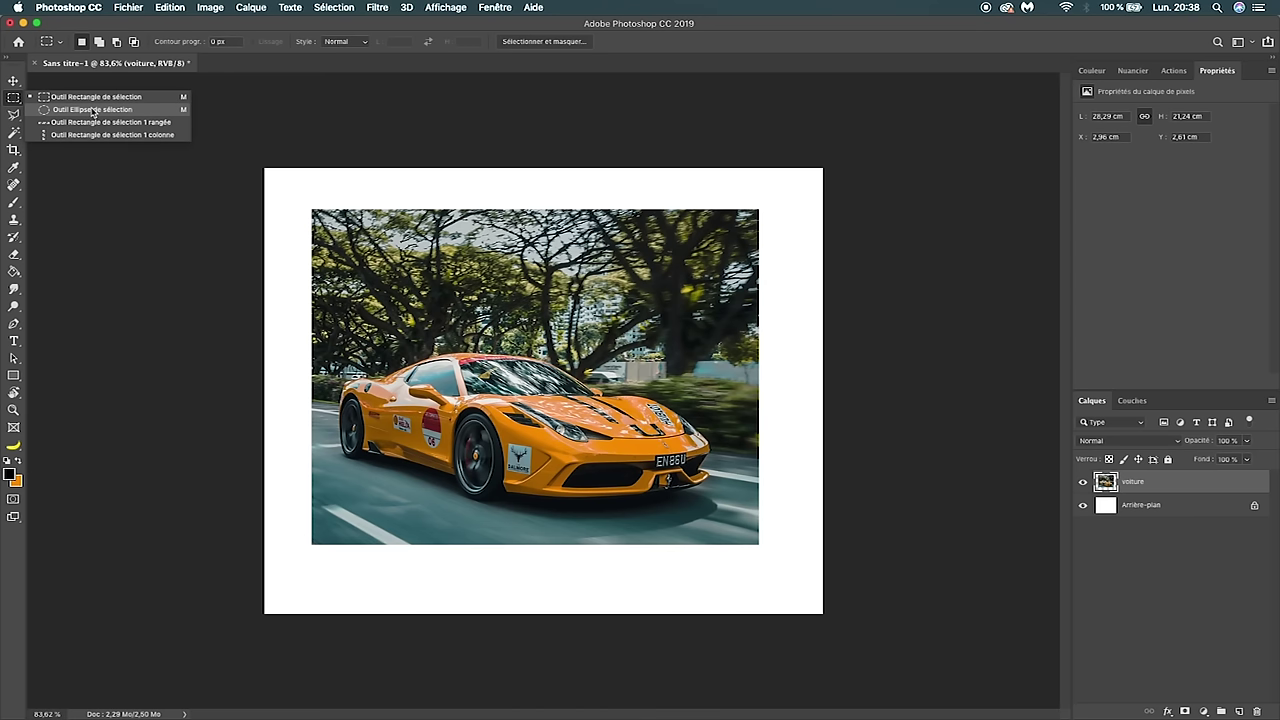
{"action": "left_click", "coordinate": [92, 110]}
{"action": "left_click_drag", "start_coordinate": [450, 400], "coordinate": [498, 491]}
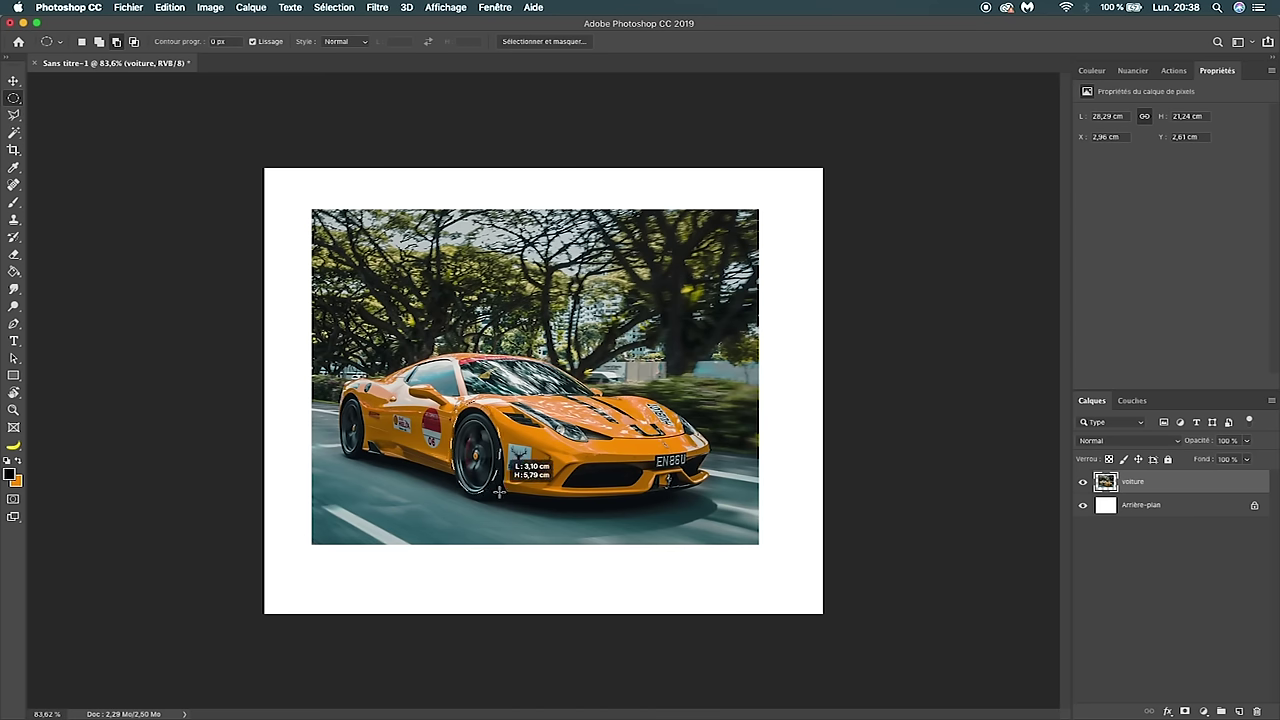
{"action": "left_click_drag", "start_coordinate": [498, 491], "coordinate": [503, 458]}
{"action": "left_click_drag", "start_coordinate": [491, 516], "coordinate": [500, 498]}
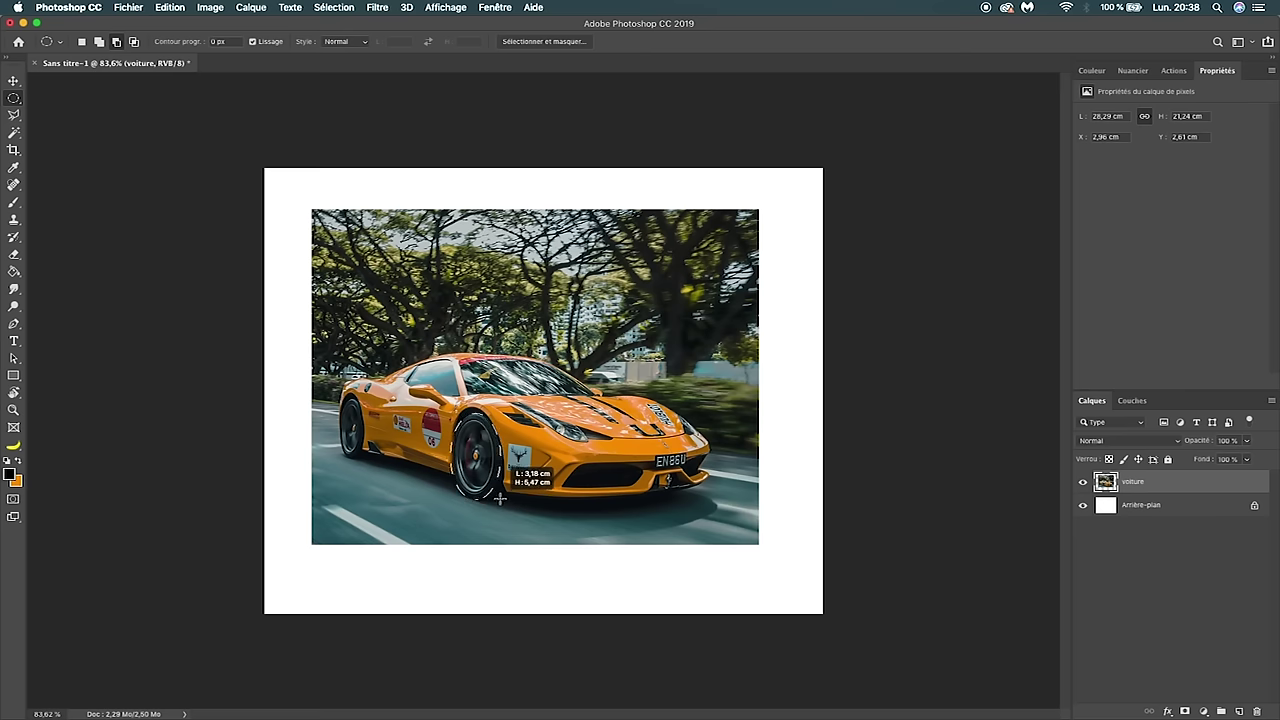
{"action": "left_click_drag", "start_coordinate": [500, 498], "coordinate": [500, 498]}
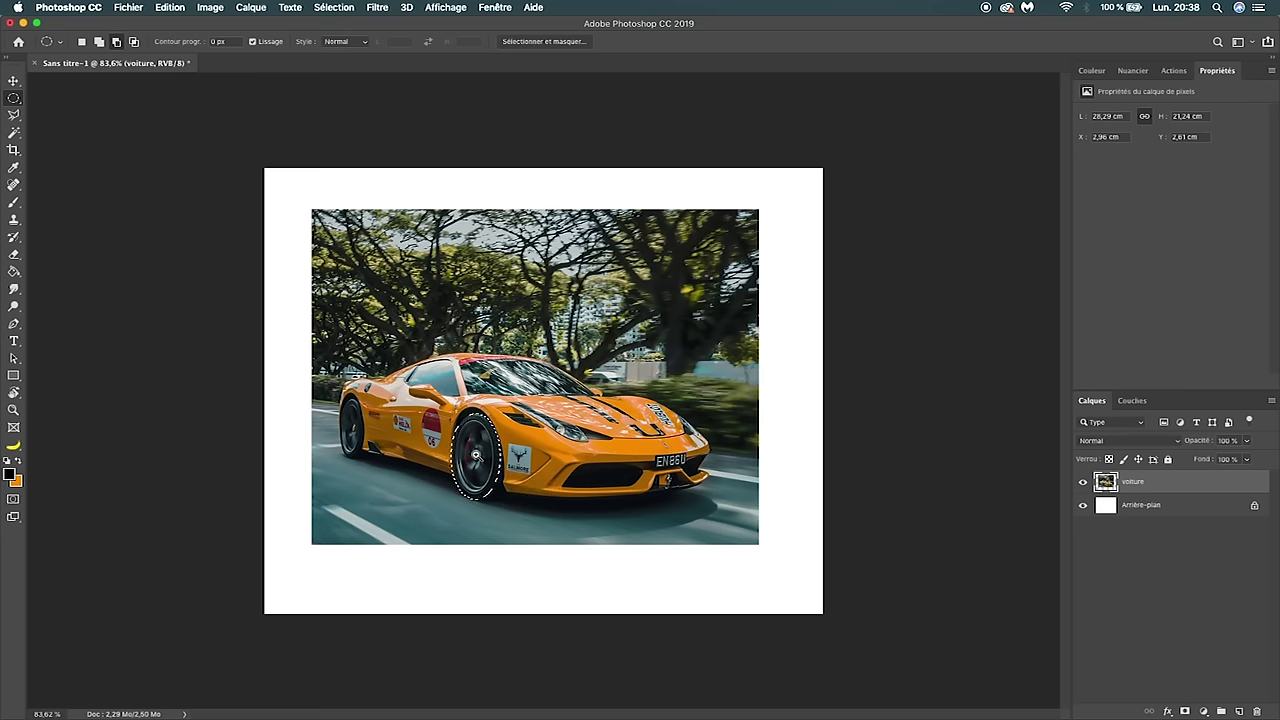
{"action": "scroll", "coordinate": [515, 460], "scroll_direction": "up", "scroll_amount": 3}
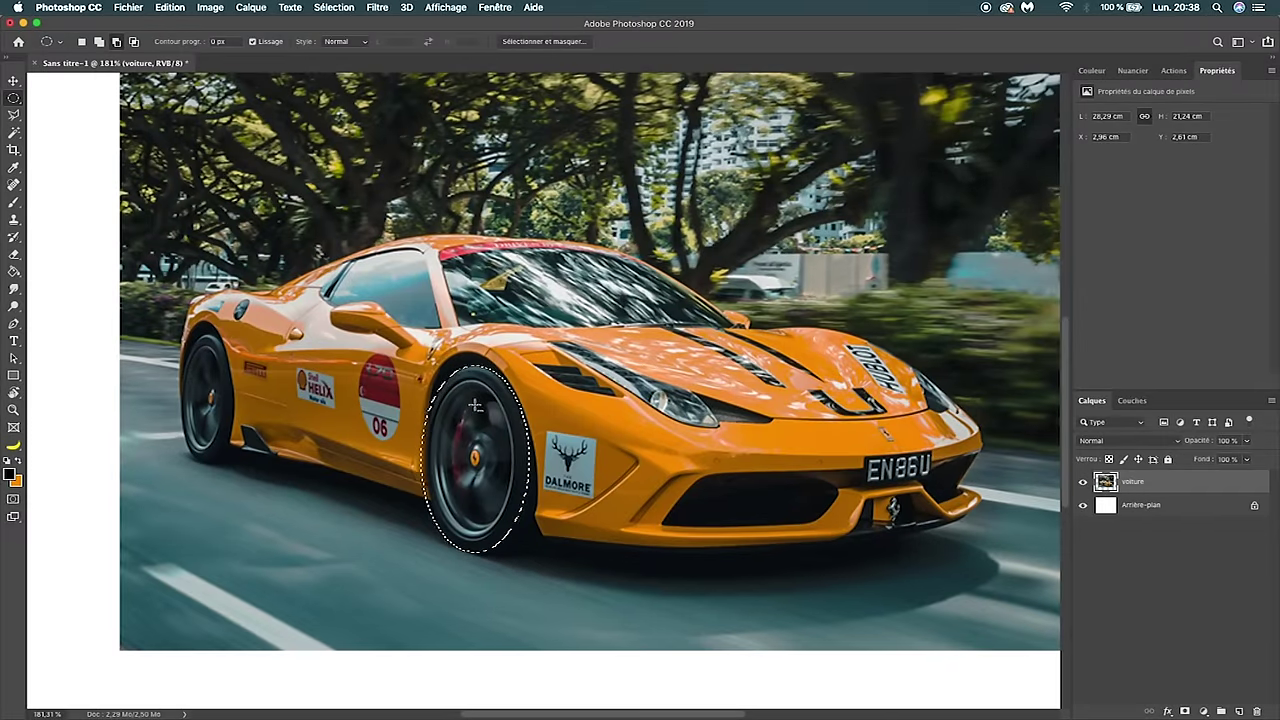
{"action": "right_click", "coordinate": [476, 407]}
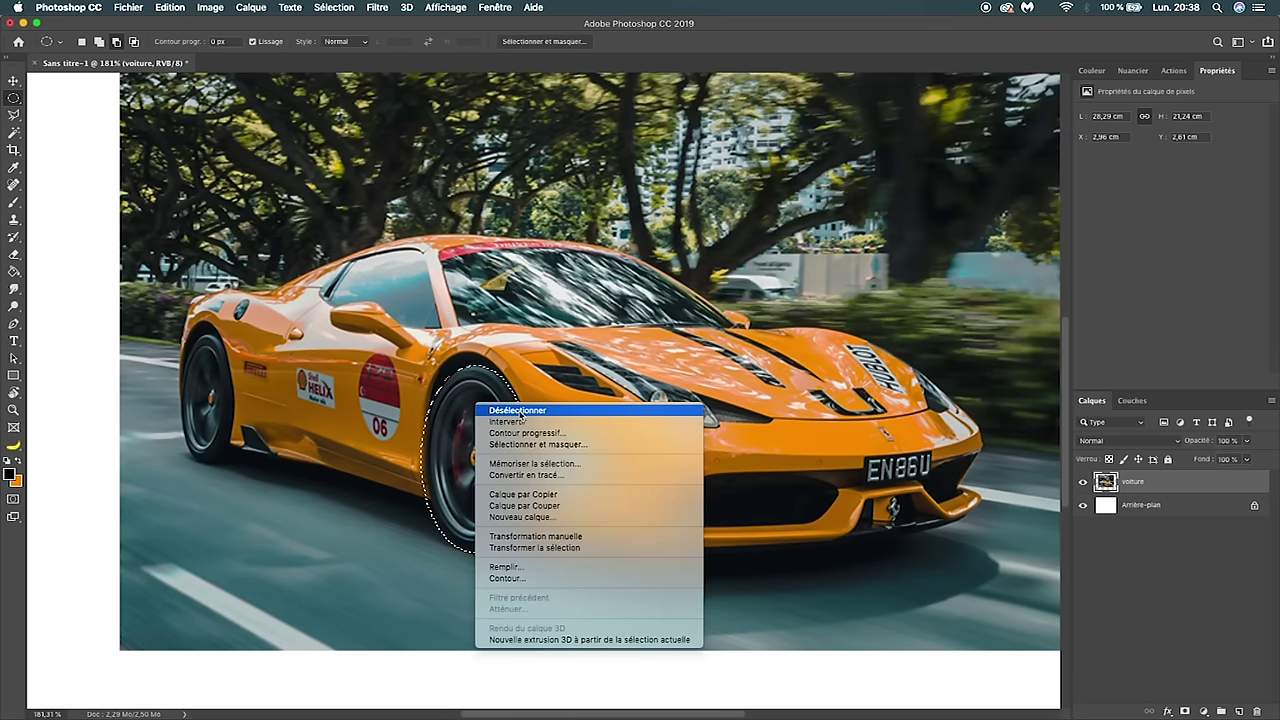
{"action": "left_click", "coordinate": [521, 411]}
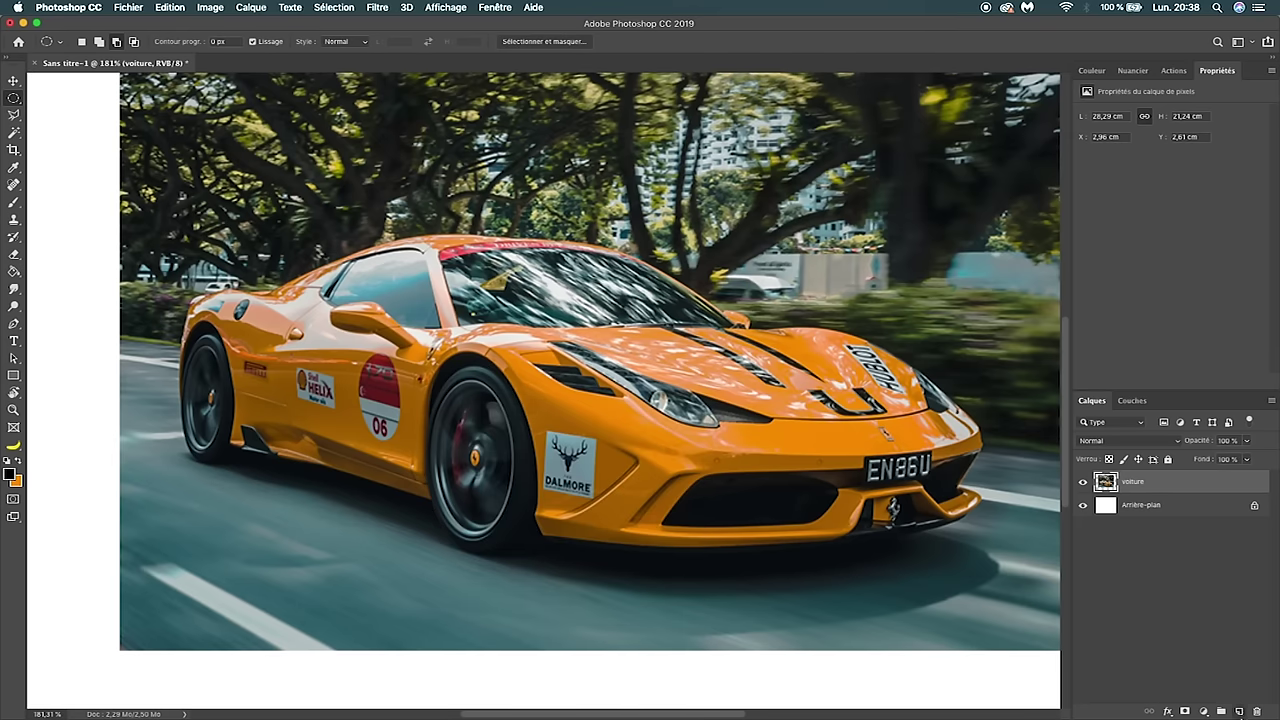
{"action": "left_click", "coordinate": [1239, 712]}
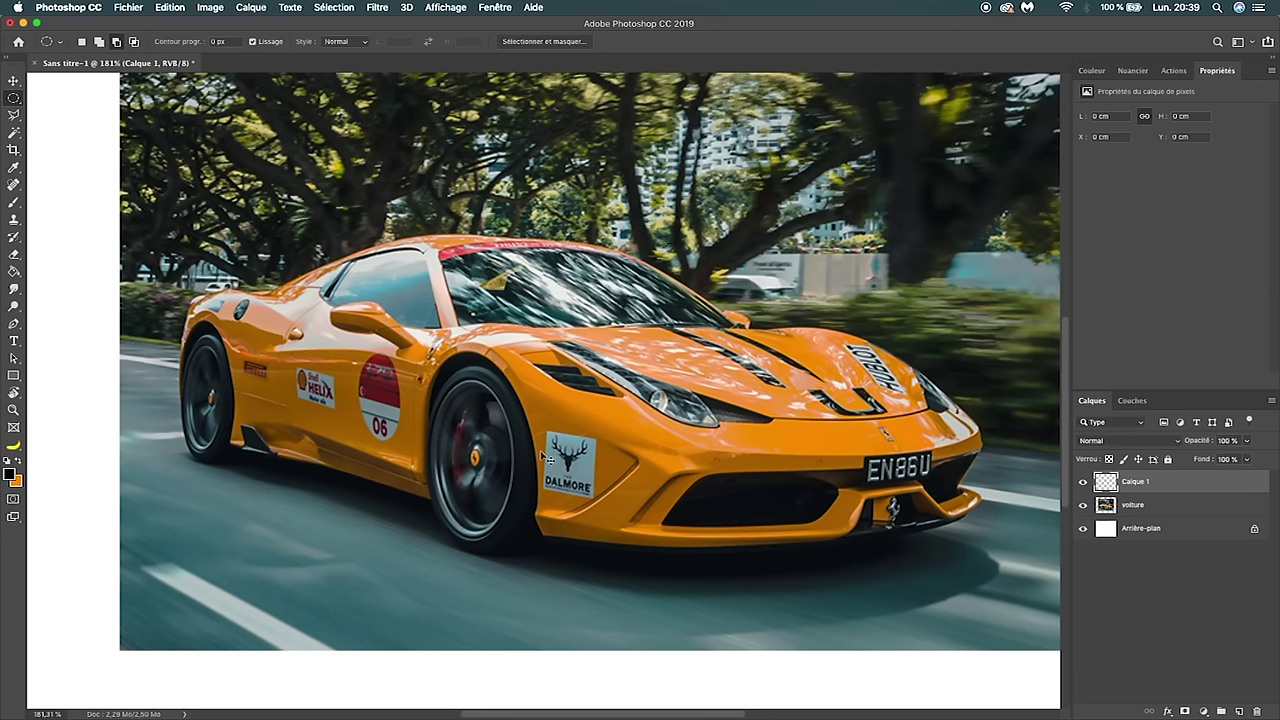
{"action": "key", "text": "ctrl+v"}
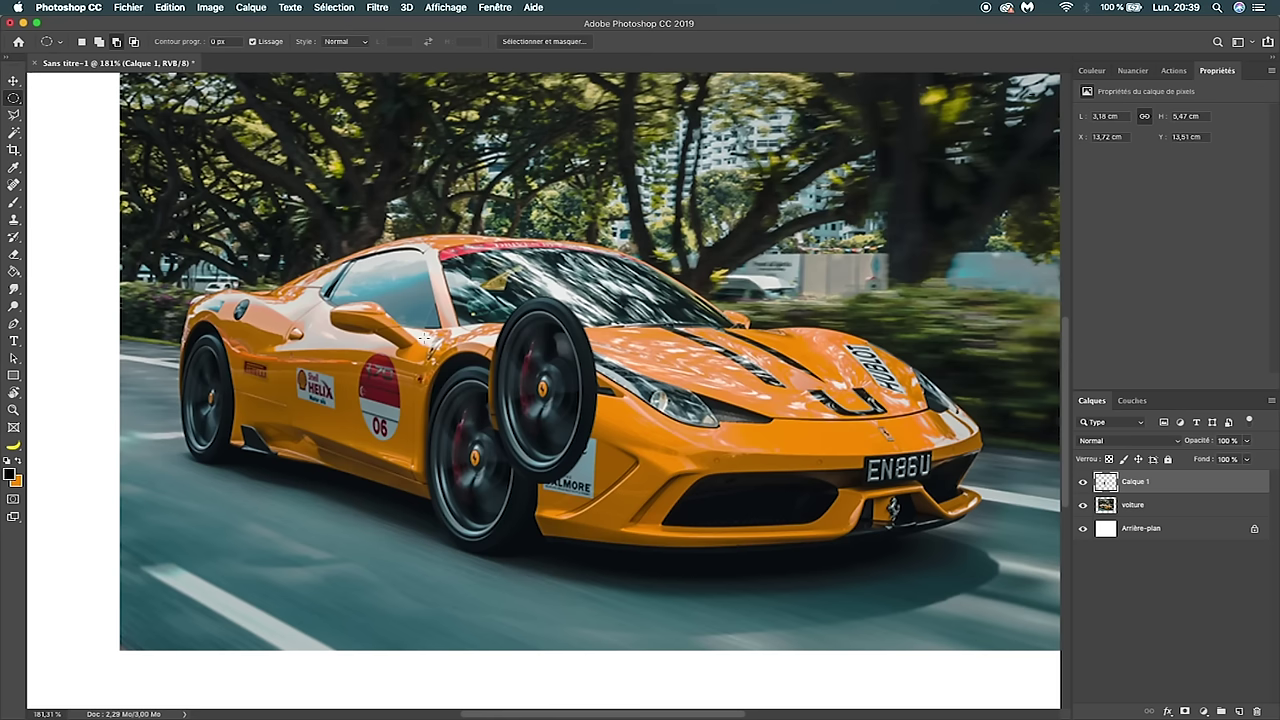
{"action": "left_click", "coordinate": [15, 82]}
{"action": "left_click_drag", "start_coordinate": [565, 422], "coordinate": [712, 430]}
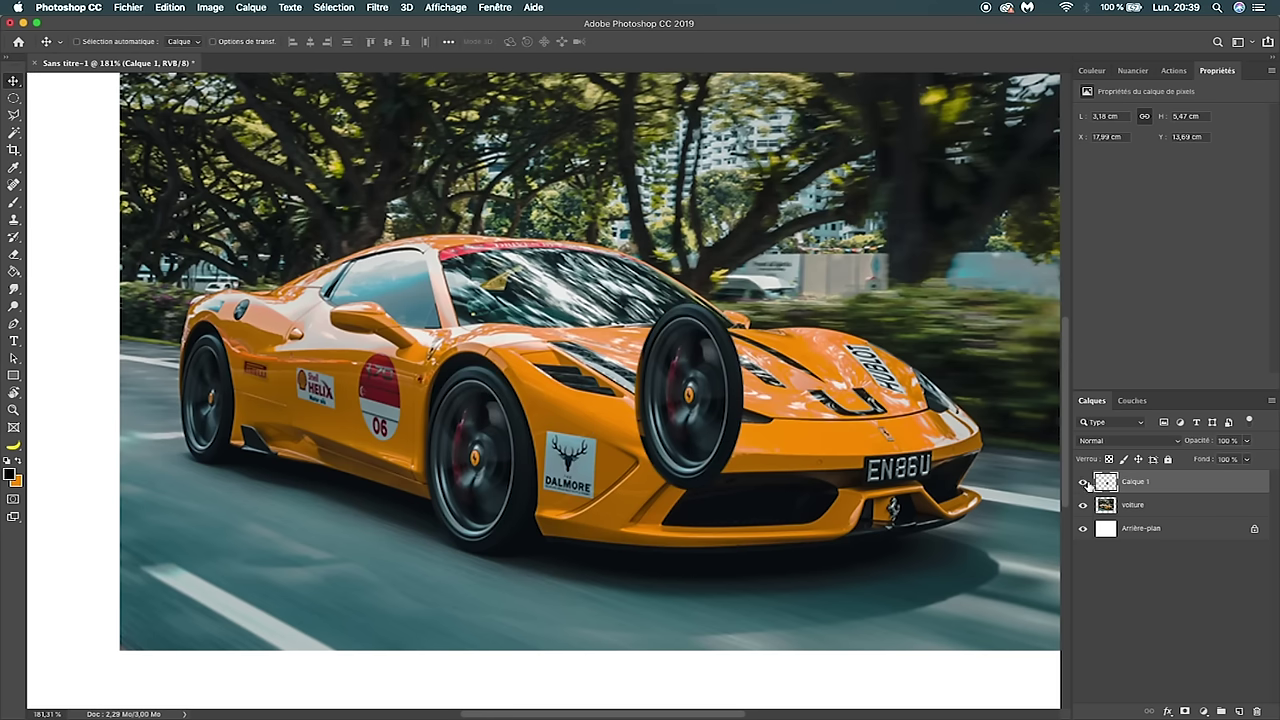
{"action": "left_click", "coordinate": [1081, 484]}
{"action": "left_click", "coordinate": [1081, 484]}
{"action": "left_click_drag", "start_coordinate": [695, 396], "coordinate": [377, 298]}
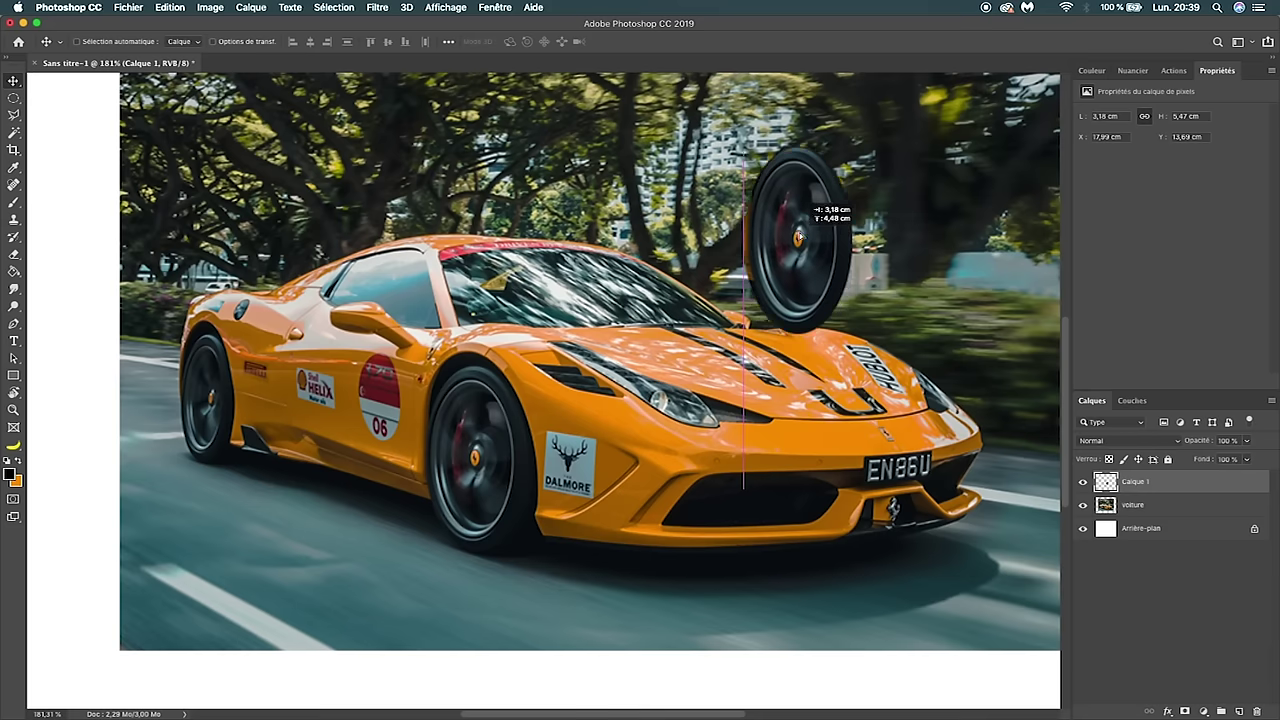
{"action": "mouse_move", "coordinate": [384, 400]}
{"action": "left_mouse_down"}
{"action": "mouse_move", "coordinate": [340, 385]}
{"action": "mouse_move", "coordinate": [350, 390]}
{"action": "left_mouse_up"}
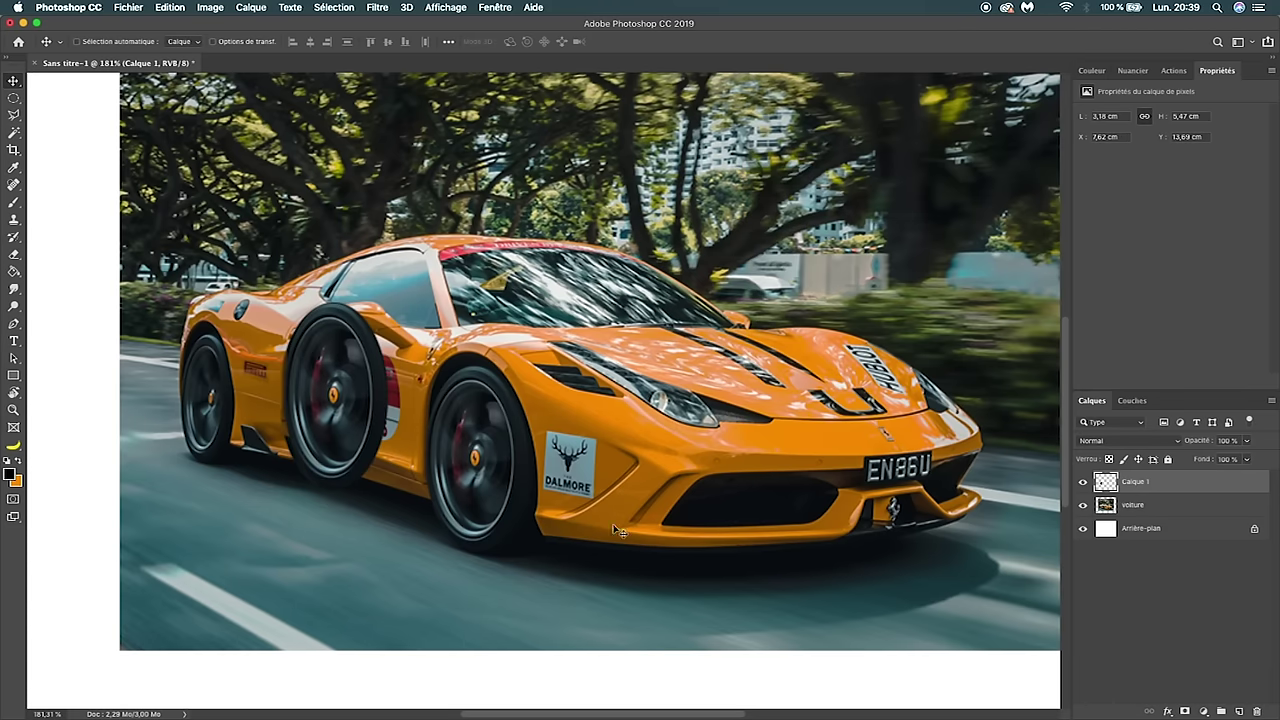
{"action": "key", "text": "super+z"}
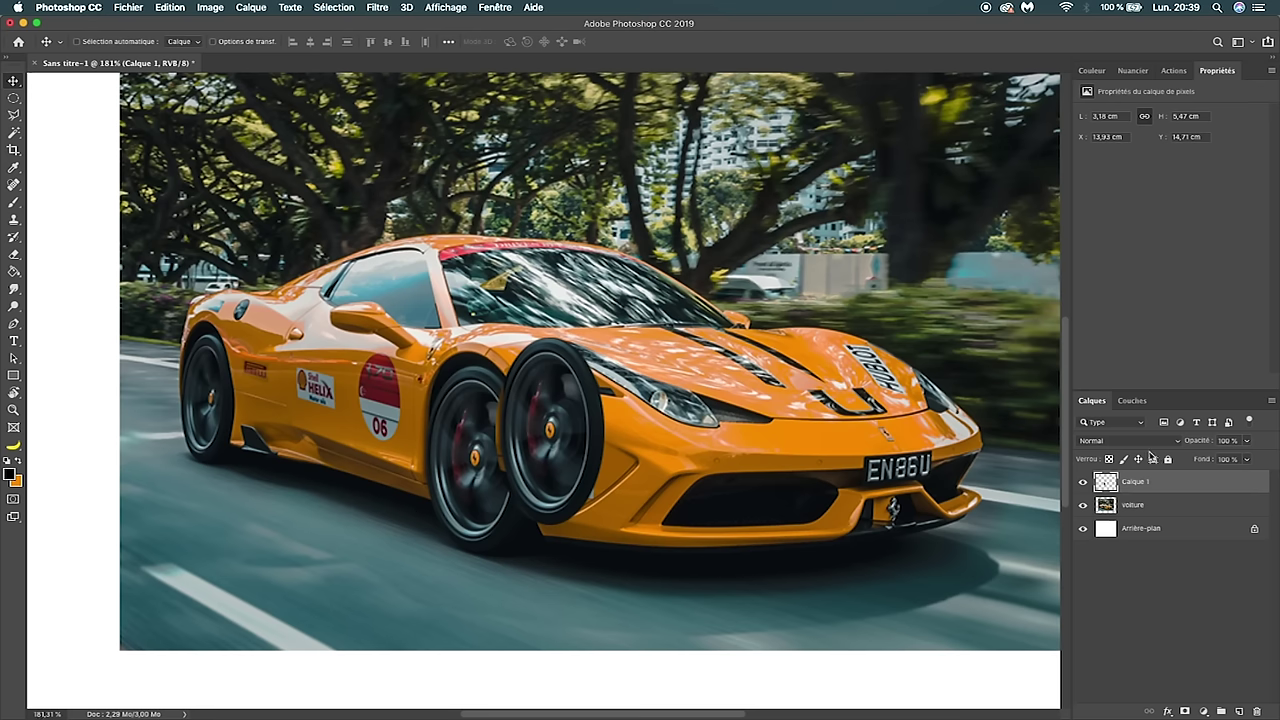
{"action": "left_click_drag", "start_coordinate": [1148, 483], "coordinate": [1258, 711]}
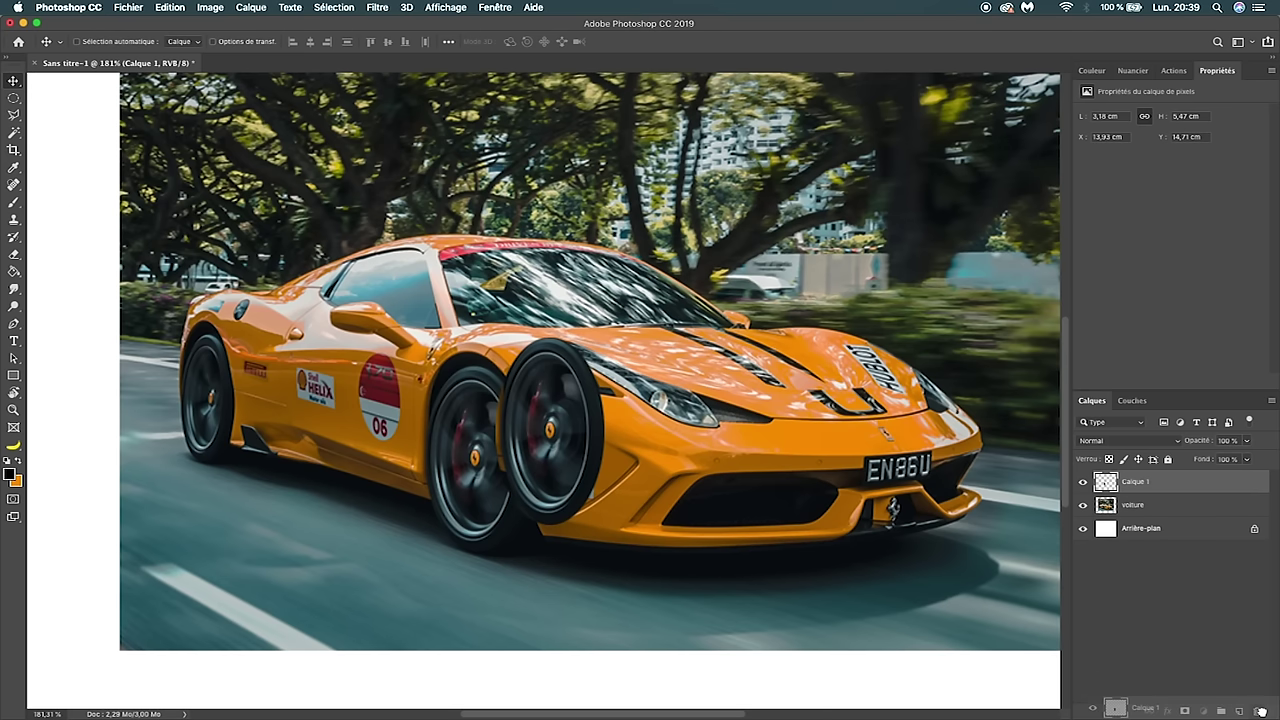
{"action": "left_click", "coordinate": [13, 97]}
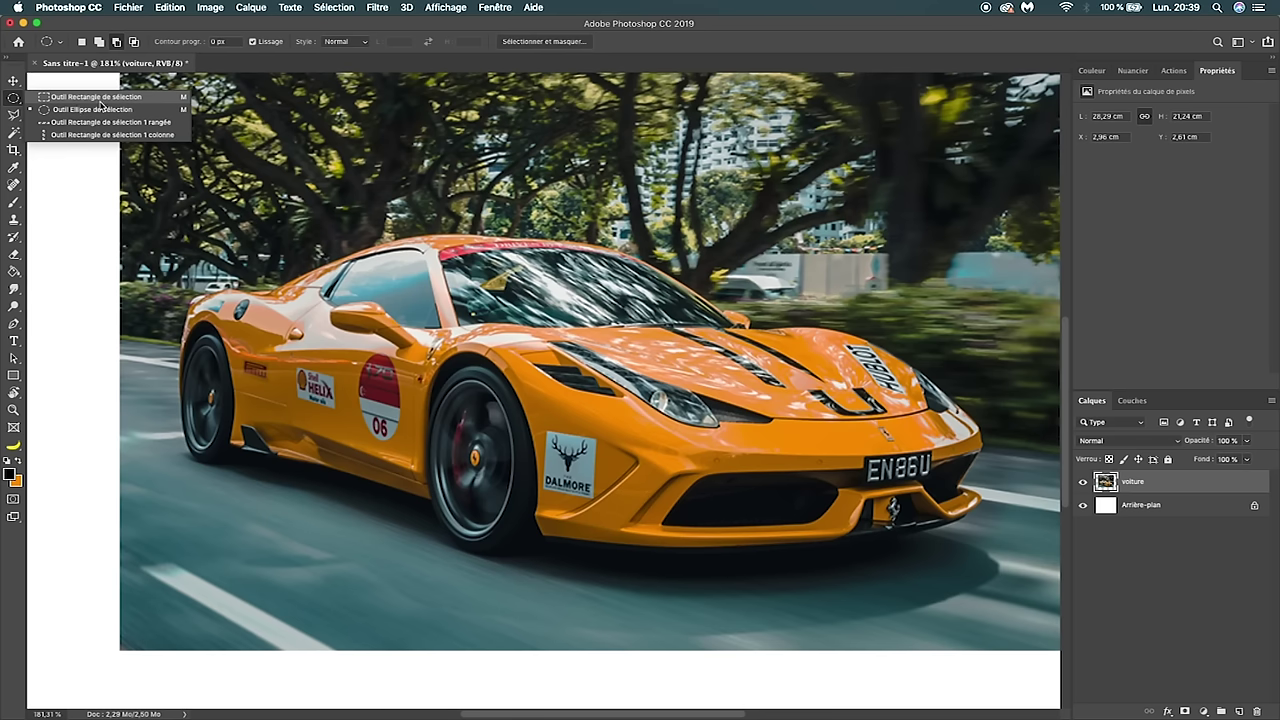
{"action": "left_click", "coordinate": [100, 99]}
{"action": "left_click_drag", "start_coordinate": [344, 310], "coordinate": [479, 437]}
{"action": "key", "text": "ctrl+d"}
{"action": "left_click", "coordinate": [14, 117]}
{"action": "left_click", "coordinate": [70, 116]}
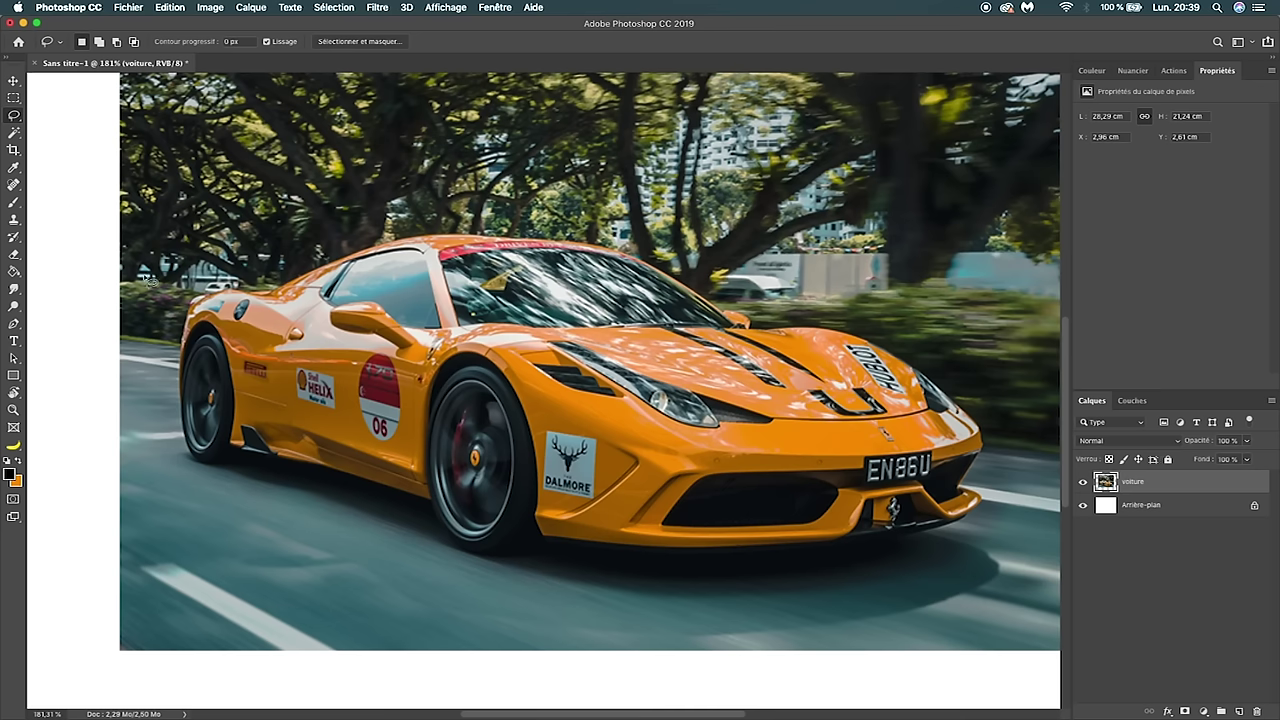
{"action": "mouse_move", "coordinate": [188, 452]}
{"action": "left_mouse_down"}
{"action": "mouse_move", "coordinate": [720, 282]}
{"action": "mouse_move", "coordinate": [272, 508]}
{"action": "mouse_move", "coordinate": [192, 478]}
{"action": "left_mouse_up"}
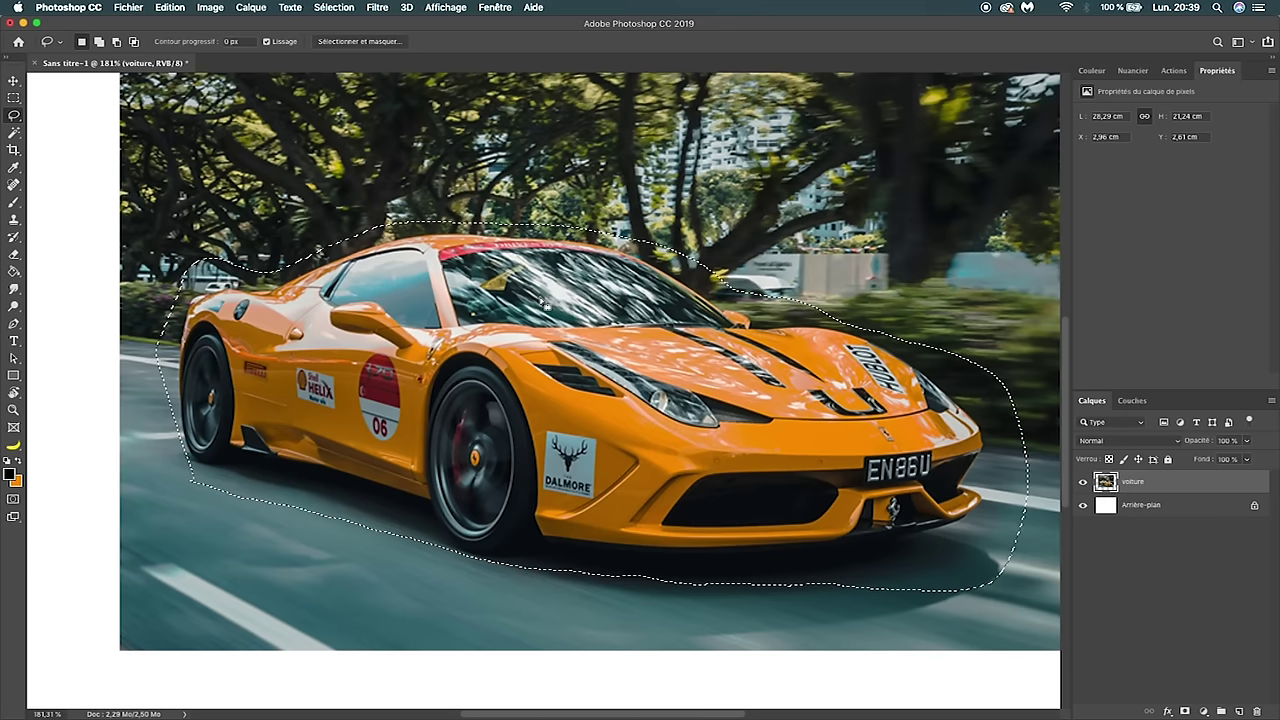
{"action": "key", "text": "super+j"}
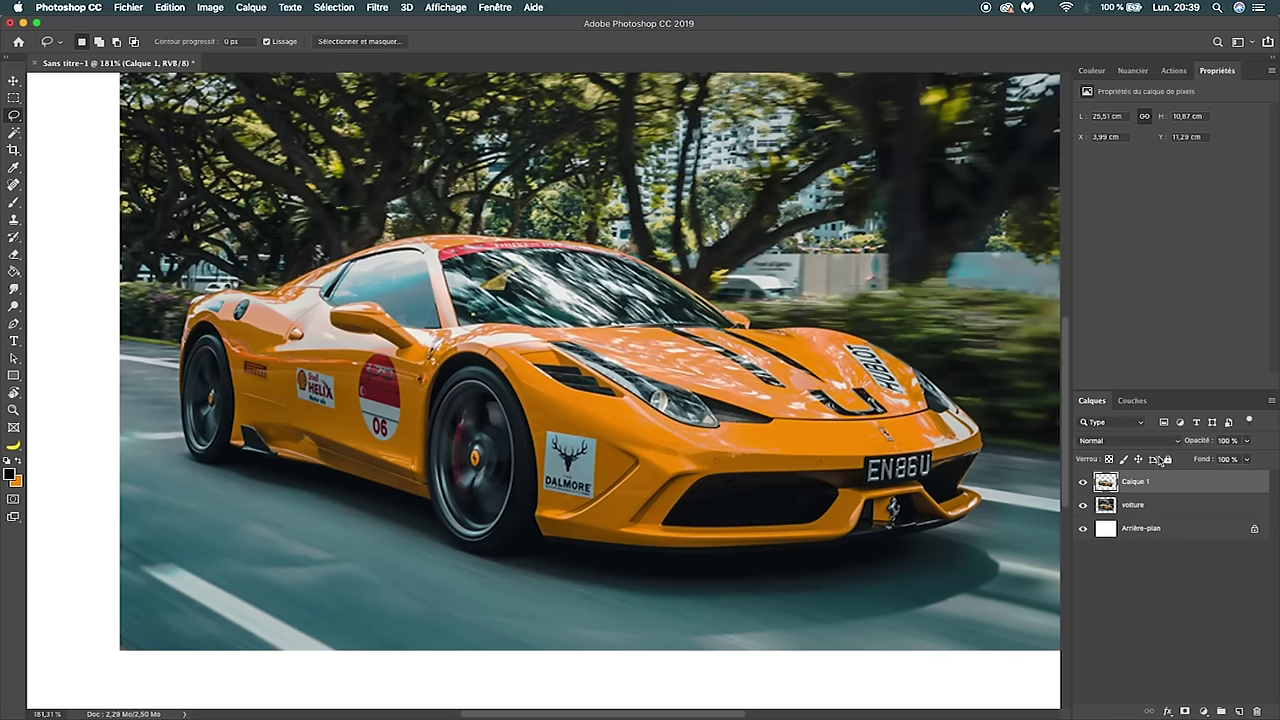
{"action": "left_click", "coordinate": [1082, 505]}
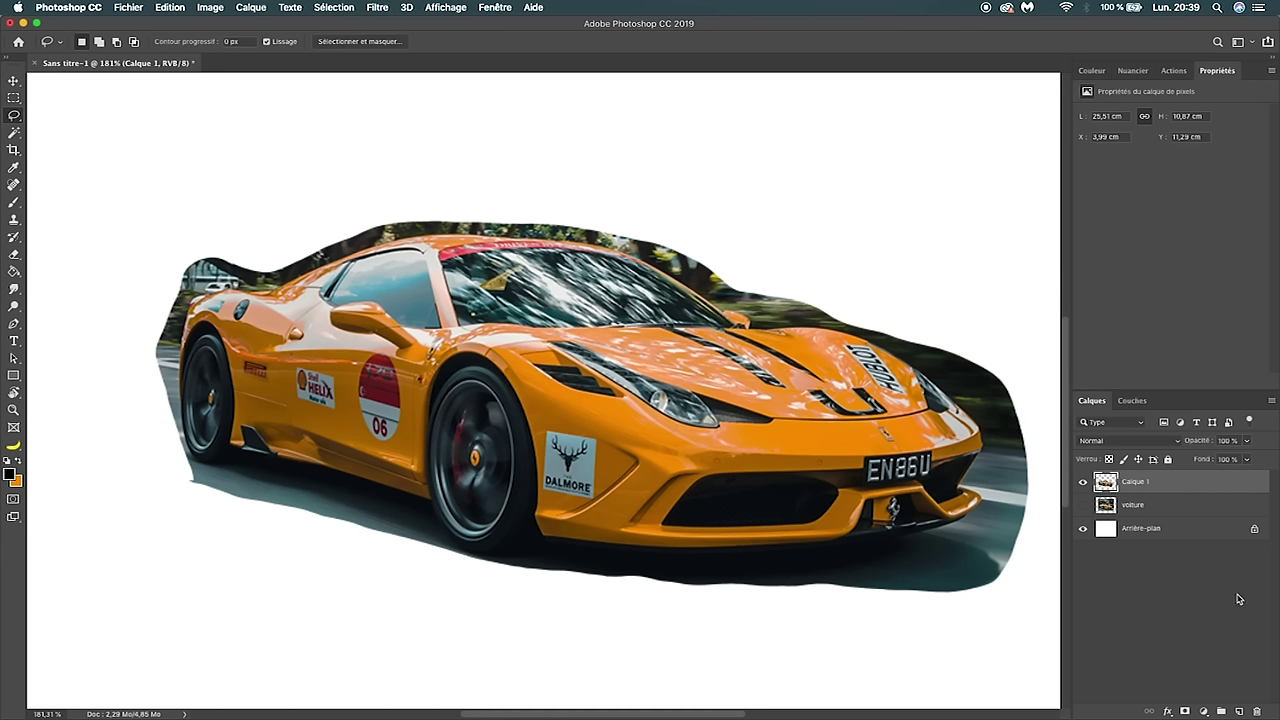
{"action": "left_click", "coordinate": [1083, 505]}
{"action": "left_click_drag", "start_coordinate": [1170, 482], "coordinate": [1257, 711]}
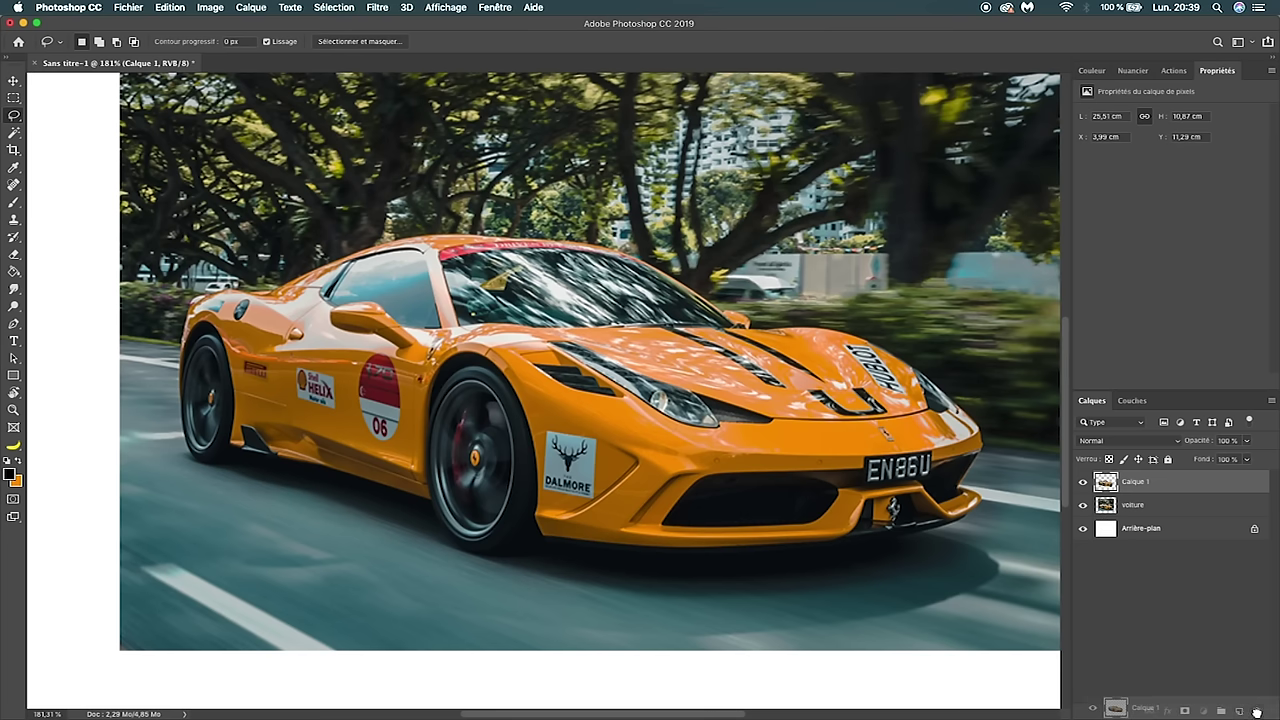
{"action": "right_click", "coordinate": [14, 116]}
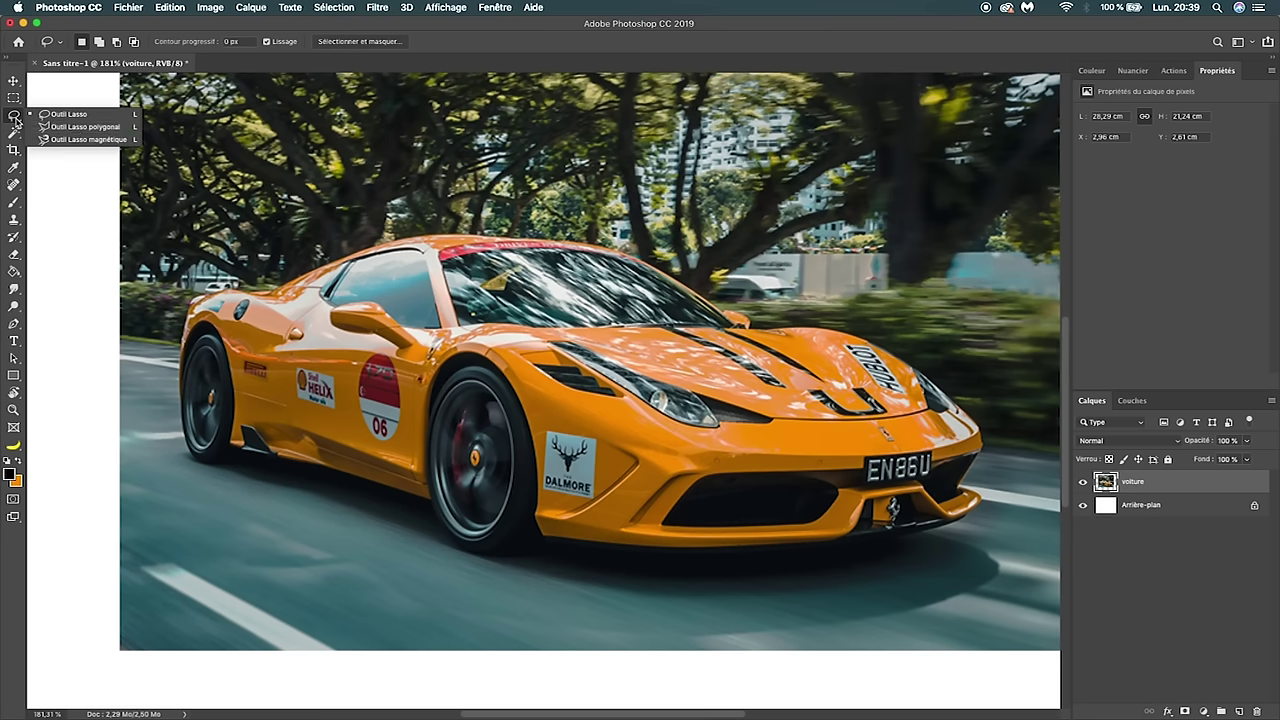
{"action": "left_click", "coordinate": [75, 128]}
{"action": "left_click", "coordinate": [170, 318]}
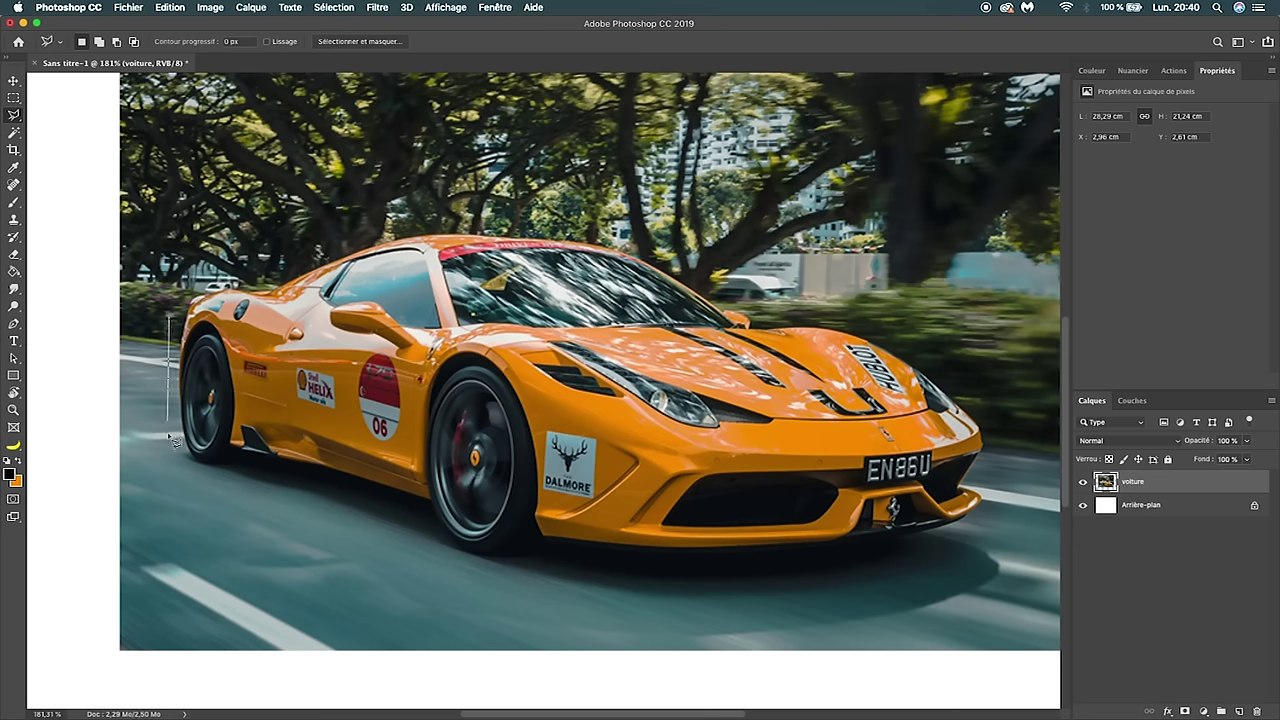
{"action": "left_click", "coordinate": [198, 512]}
{"action": "left_click", "coordinate": [655, 585]}
{"action": "left_click", "coordinate": [1020, 475]}
{"action": "left_click", "coordinate": [960, 265]}
{"action": "left_click", "coordinate": [355, 172]}
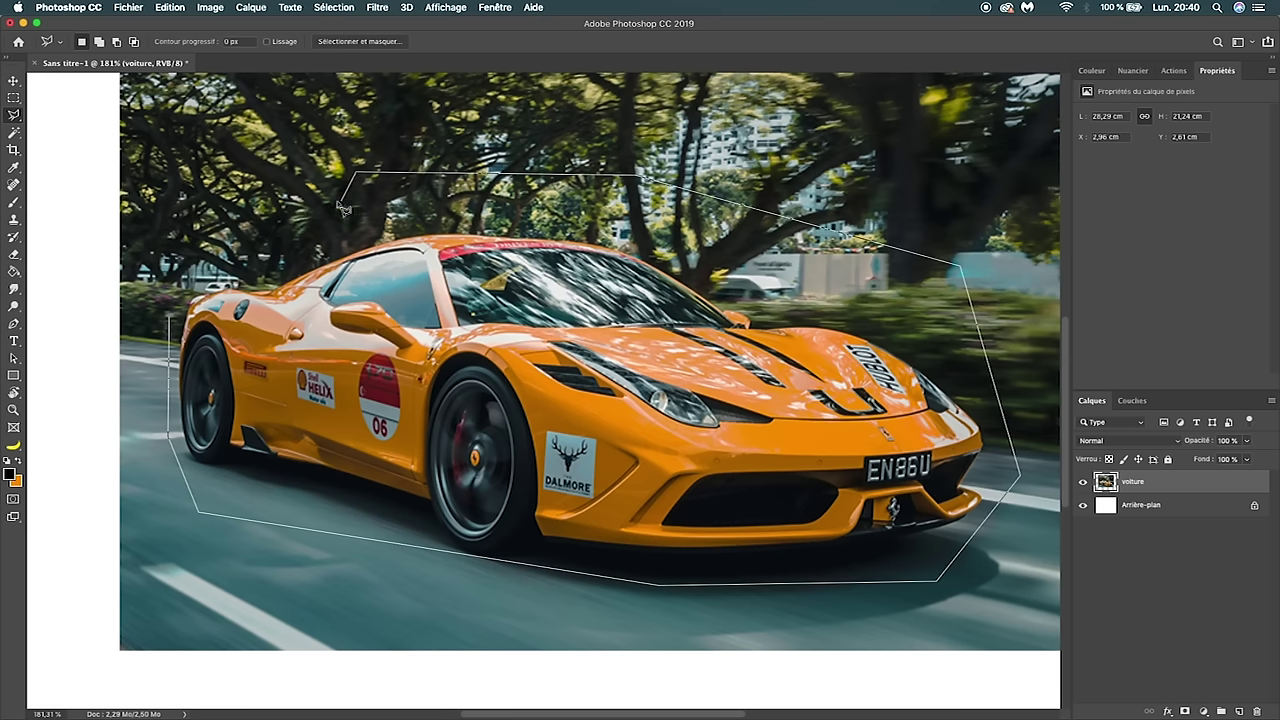
{"action": "left_click", "coordinate": [172, 320]}
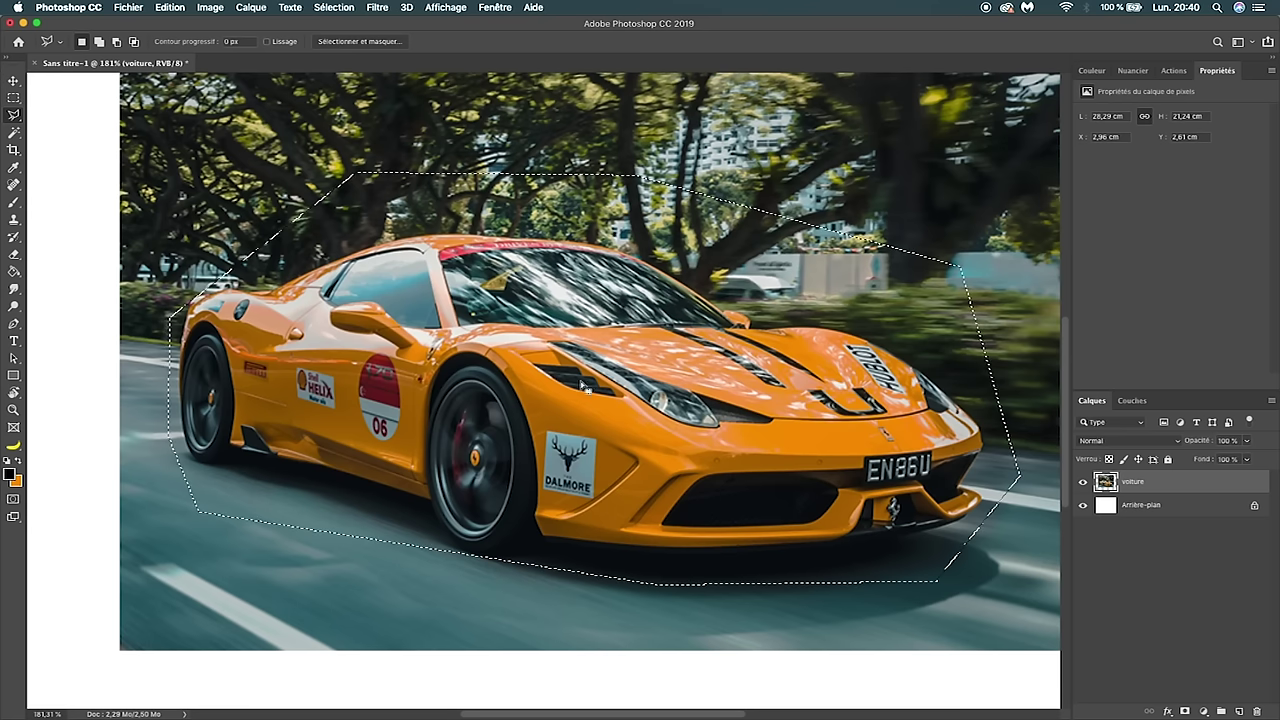
{"action": "key", "text": "ctrl+j"}
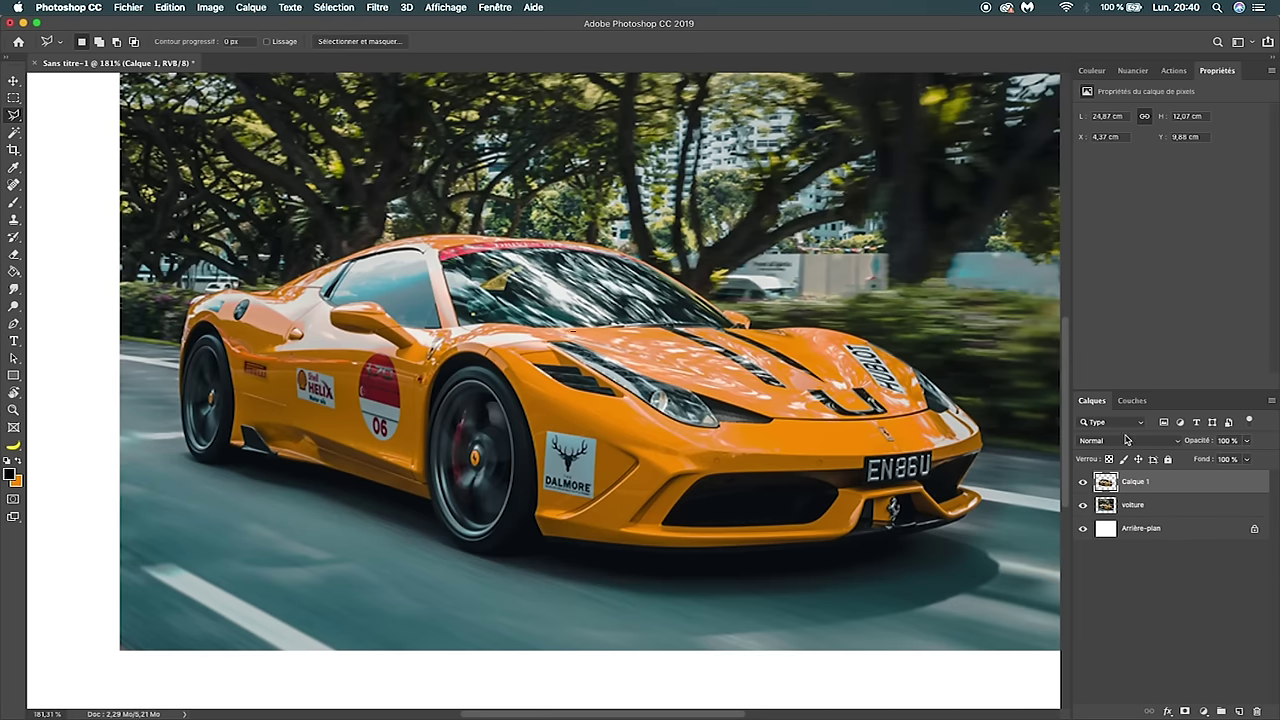
{"action": "left_click", "coordinate": [1081, 506]}
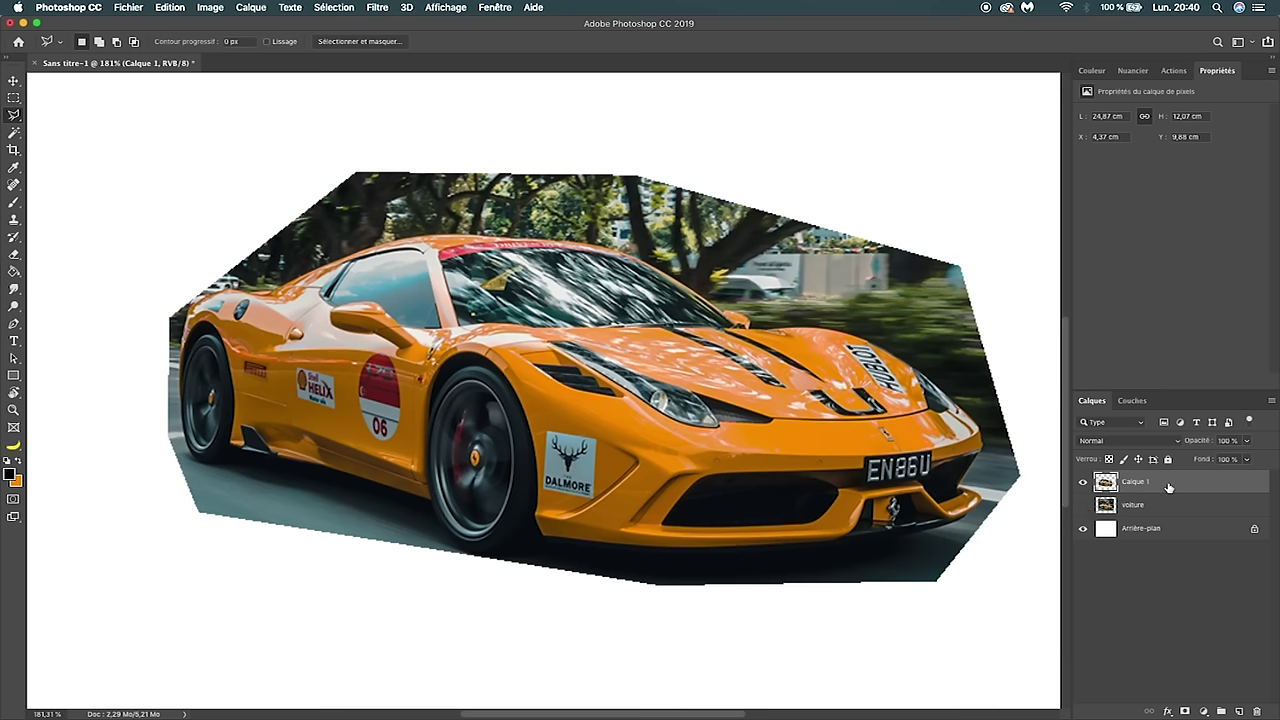
{"action": "key", "text": "Delete"}
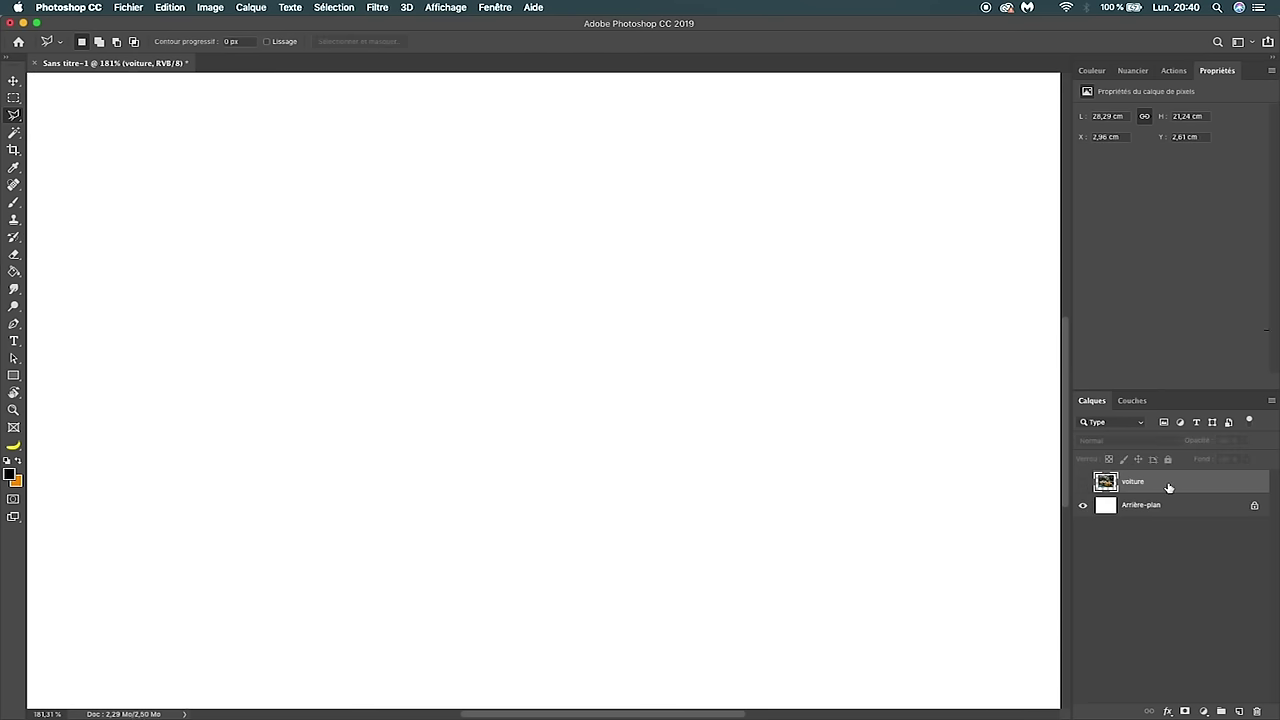
{"action": "left_click", "coordinate": [1082, 483]}
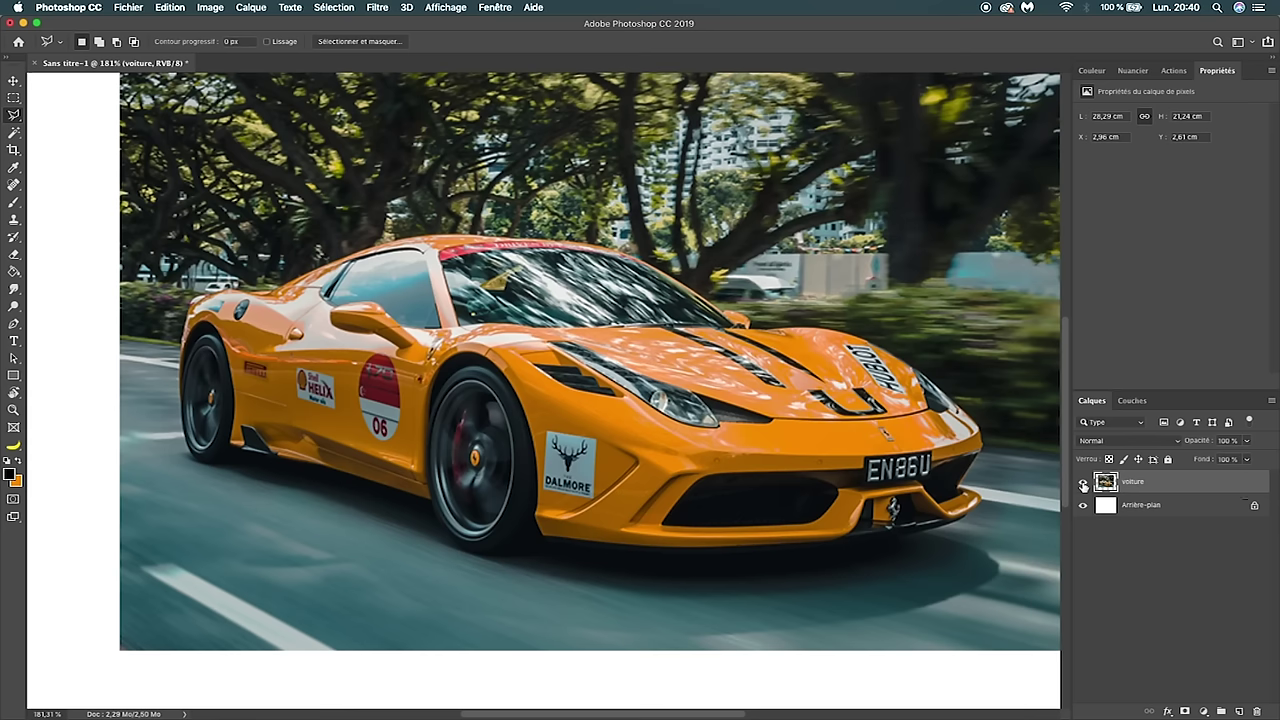
{"action": "left_click", "coordinate": [14, 132]}
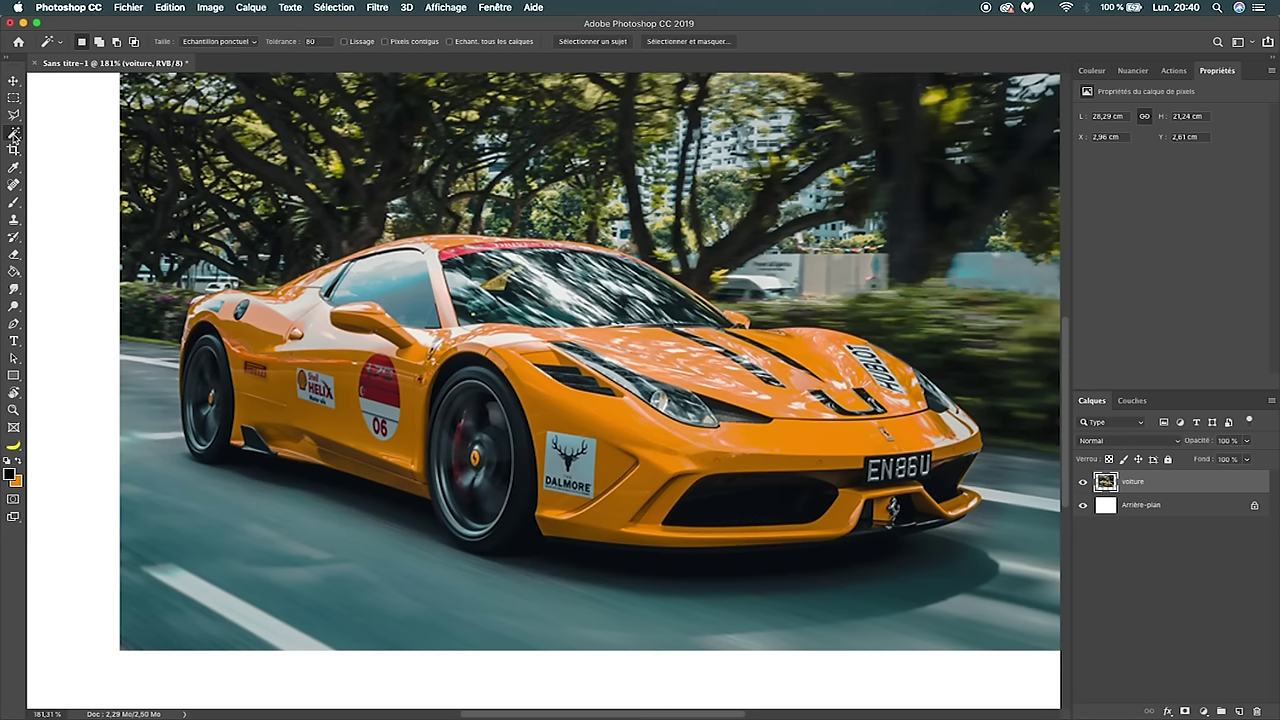
- Test colour selections on the orange body at tolerance 100 and 10, deselecting each
{"action": "left_click", "coordinate": [610, 412]}
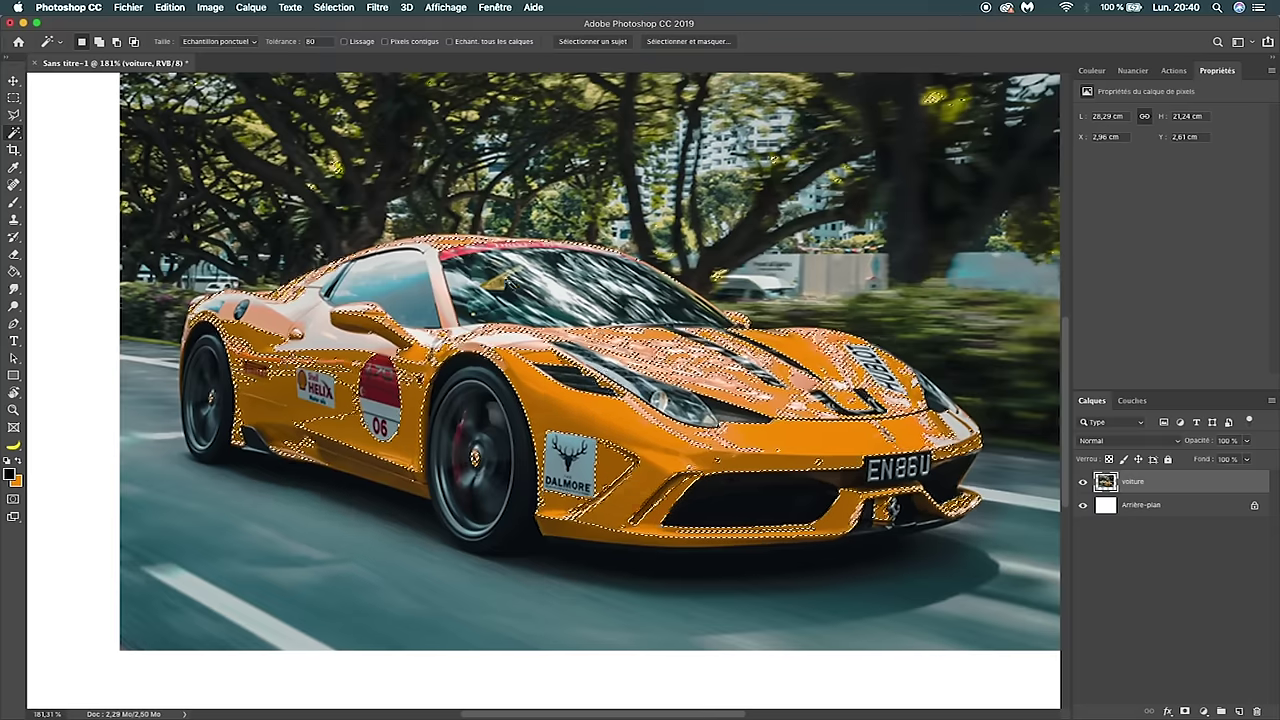
{"action": "key", "text": "ctrl+d"}
{"action": "type", "text": "100"}
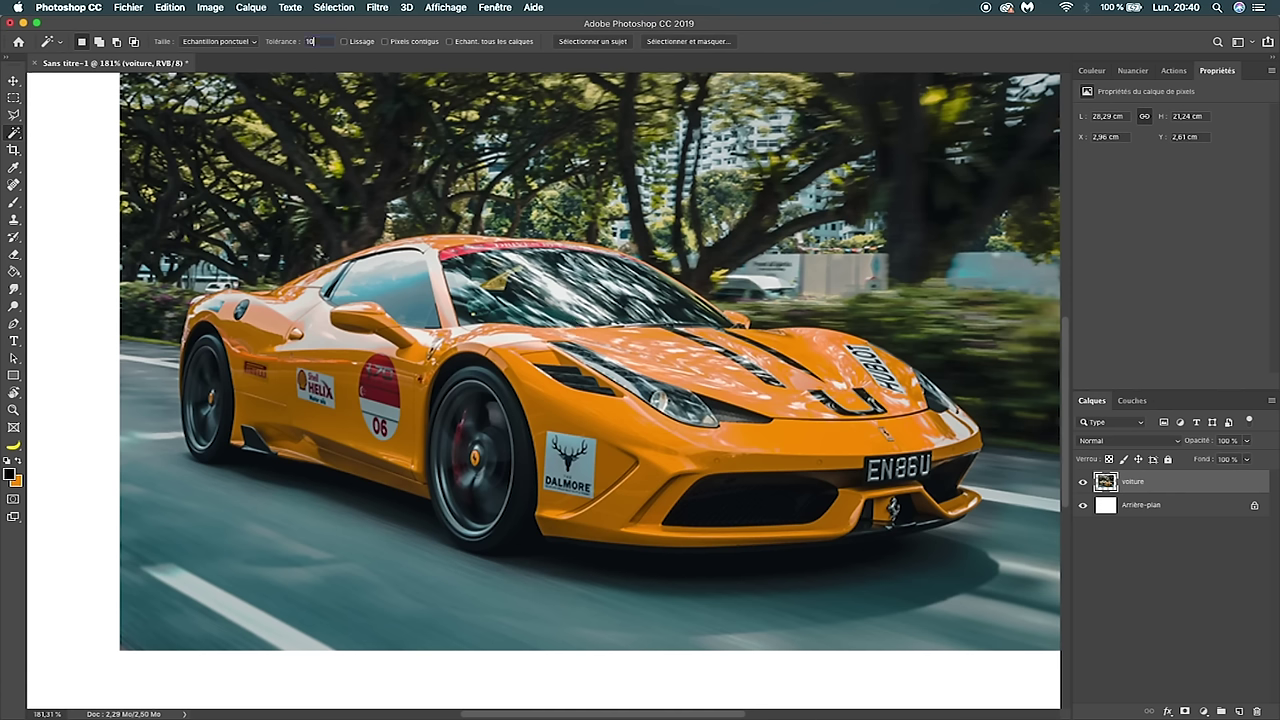
{"action": "left_click", "coordinate": [537, 383]}
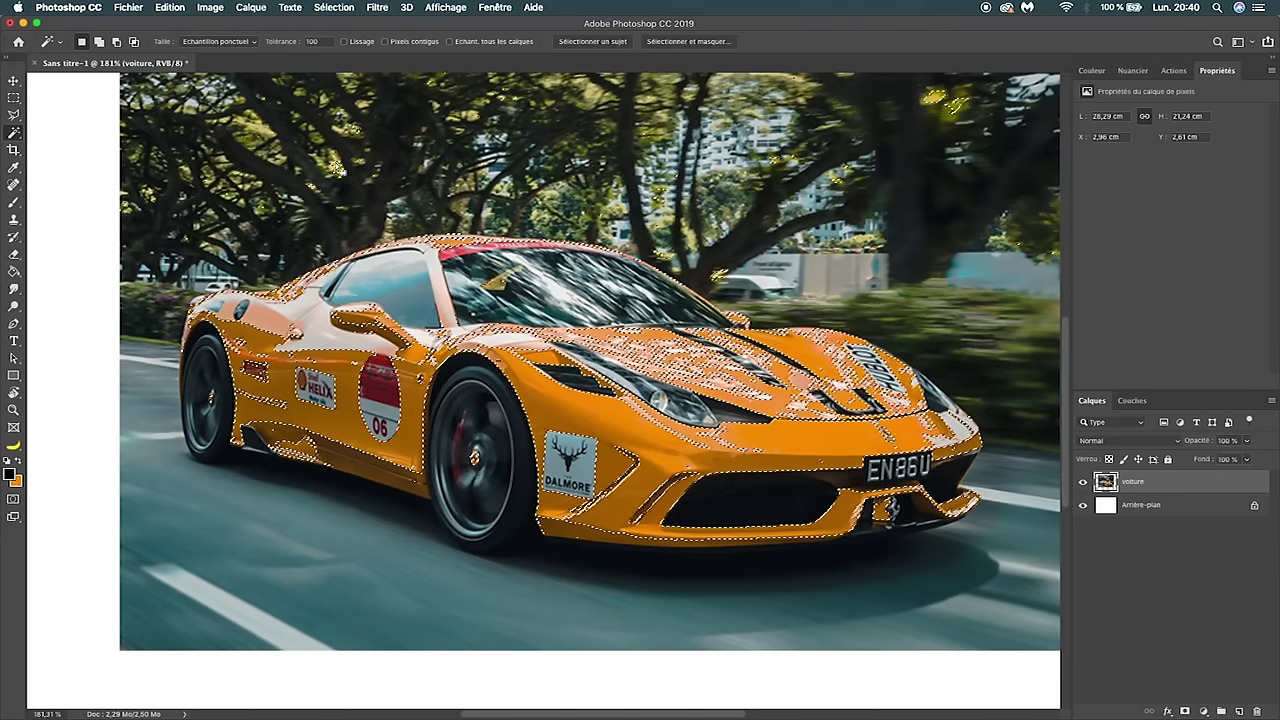
{"action": "key", "text": "super+d"}
{"action": "type", "text": "10"}
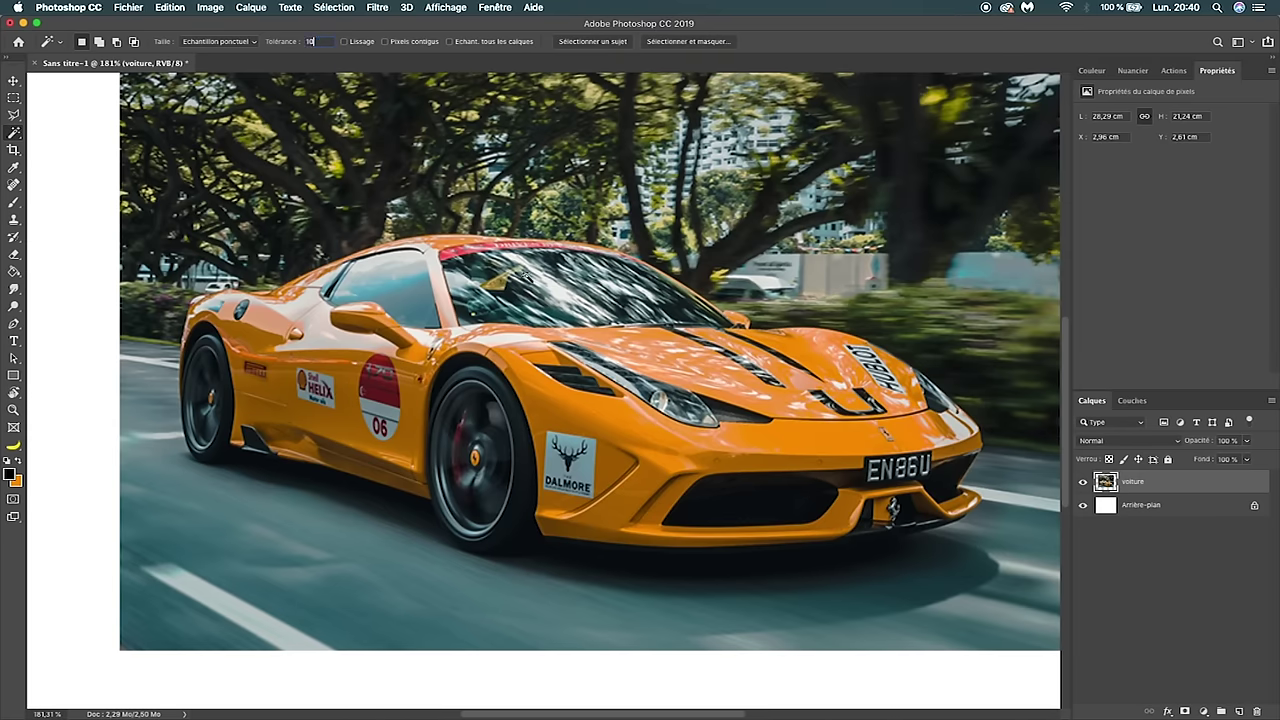
{"action": "left_click", "coordinate": [545, 393]}
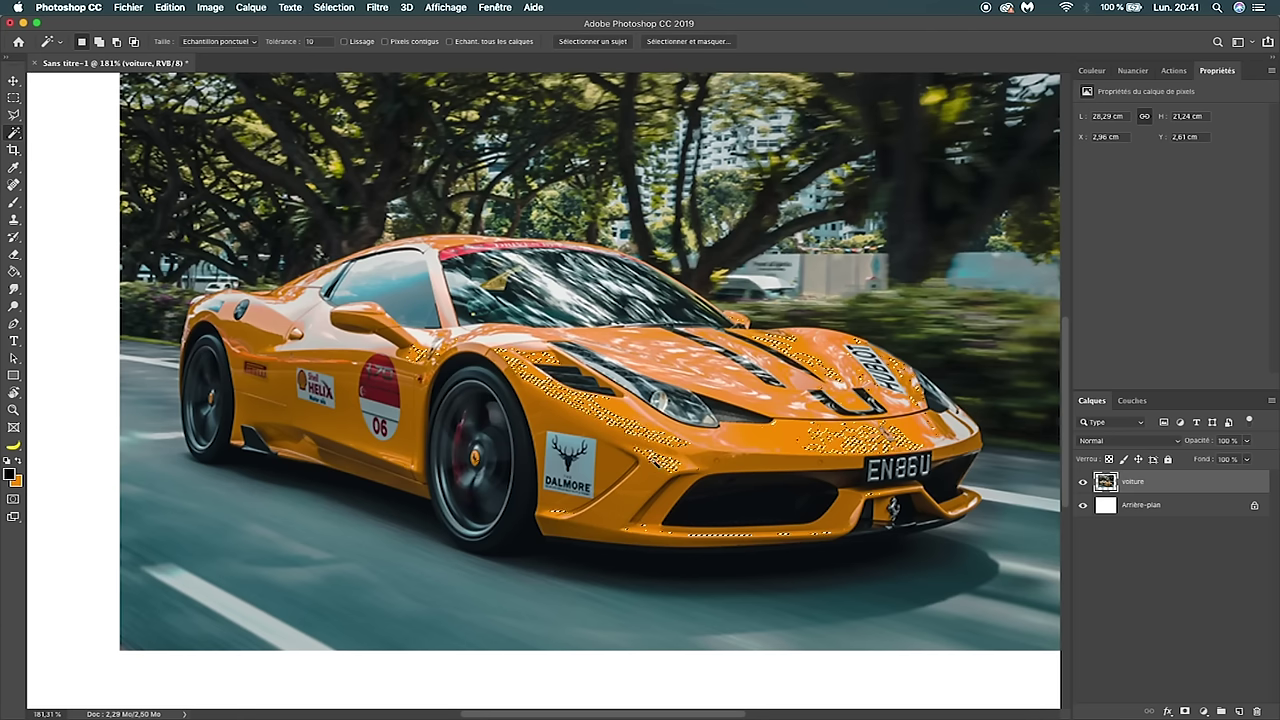
{"action": "key", "text": "super+d"}
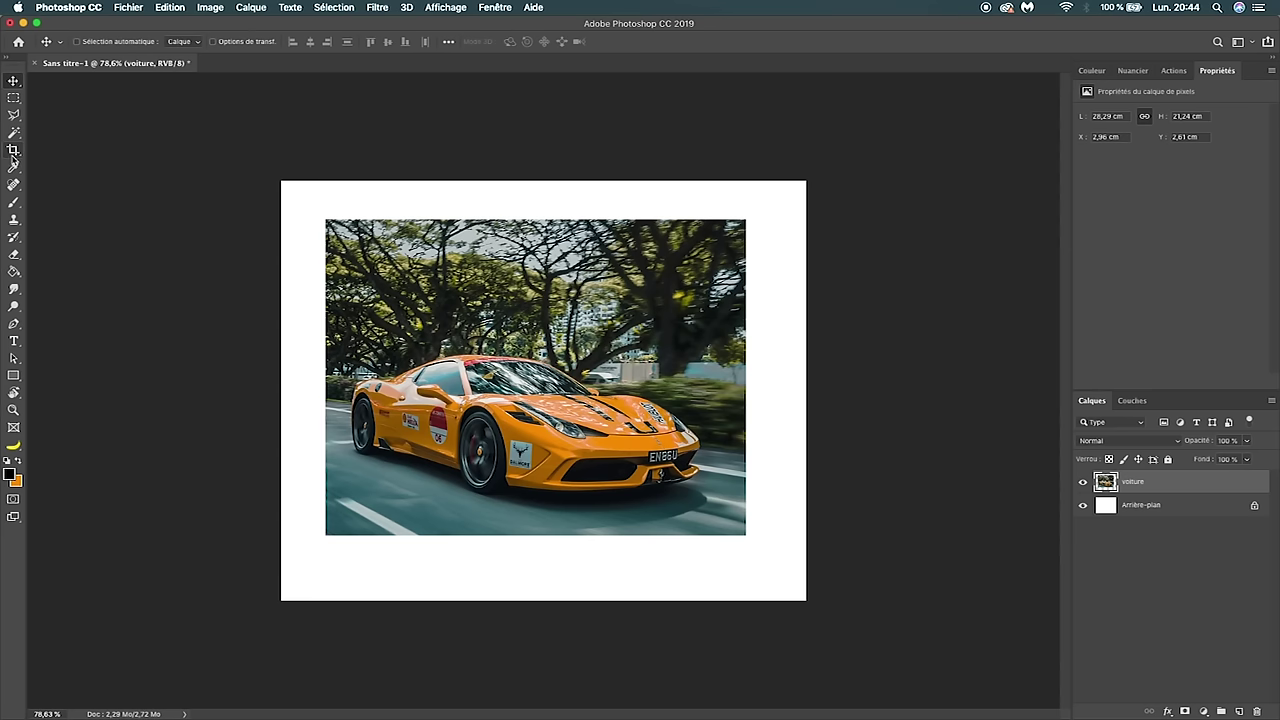
{"action": "left_click", "coordinate": [13, 150]}
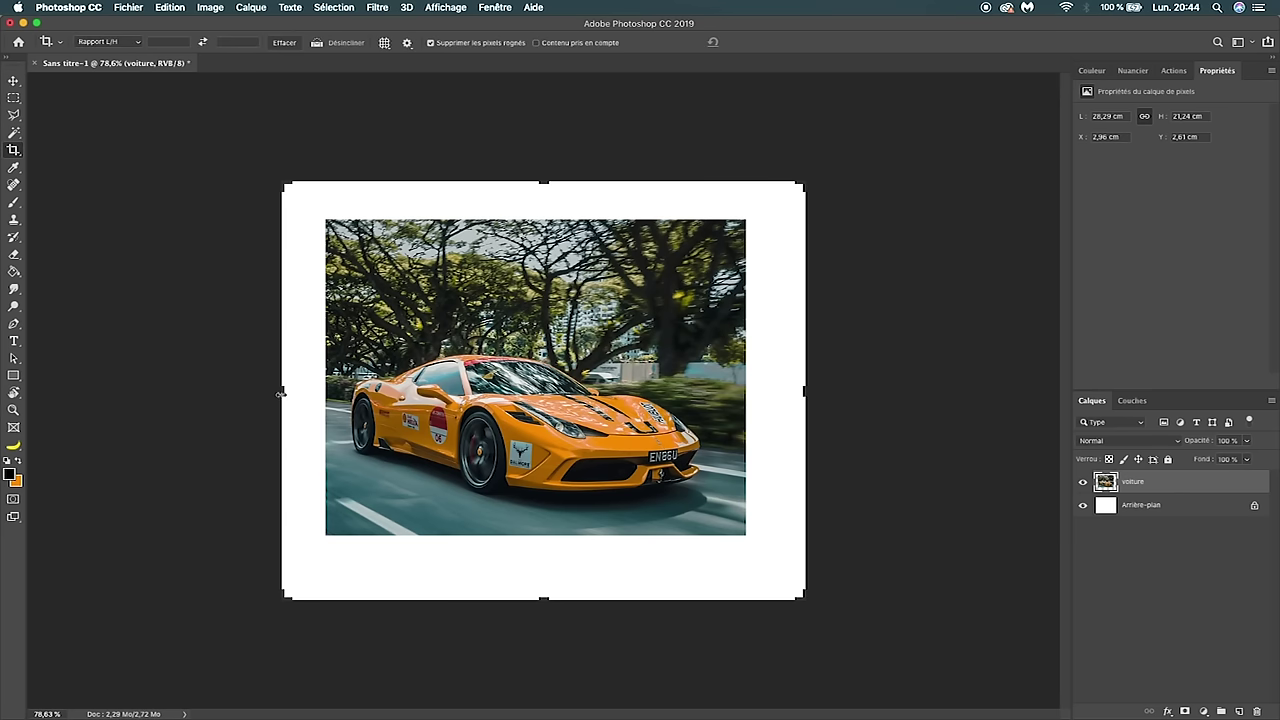
{"action": "left_click_drag", "start_coordinate": [281, 394], "coordinate": [259, 394]}
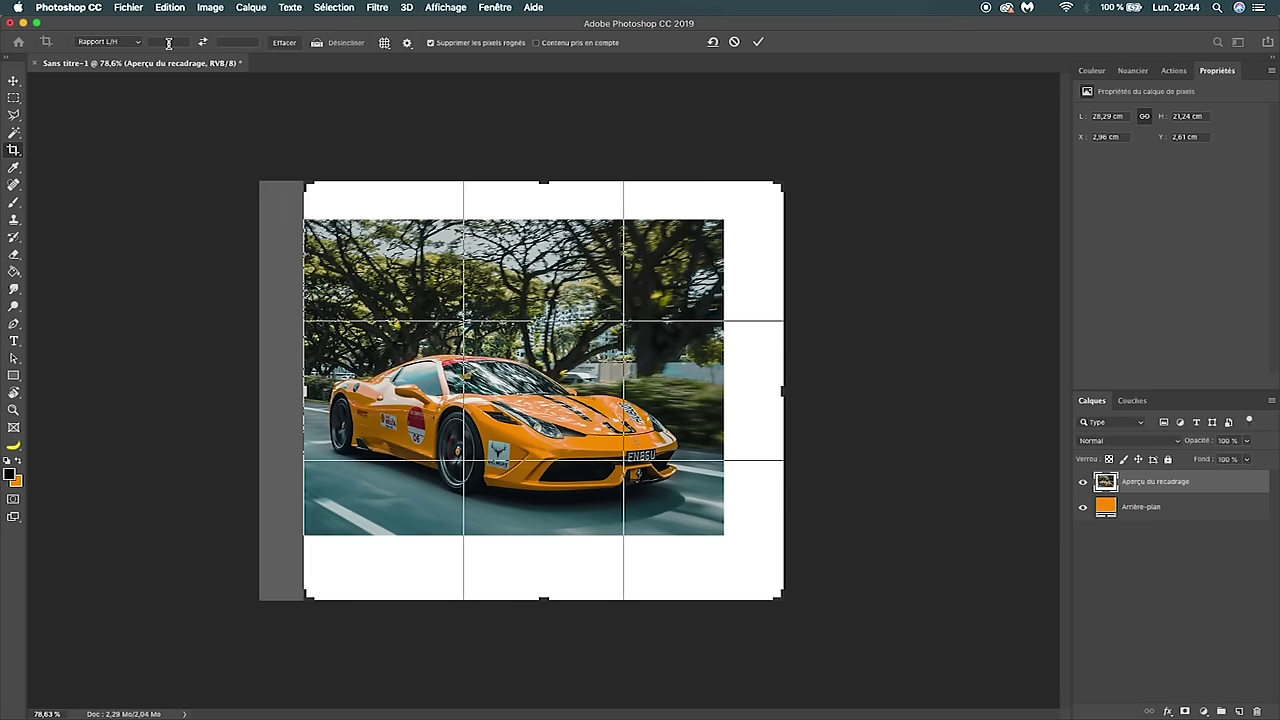
{"action": "type", "text": "500"}
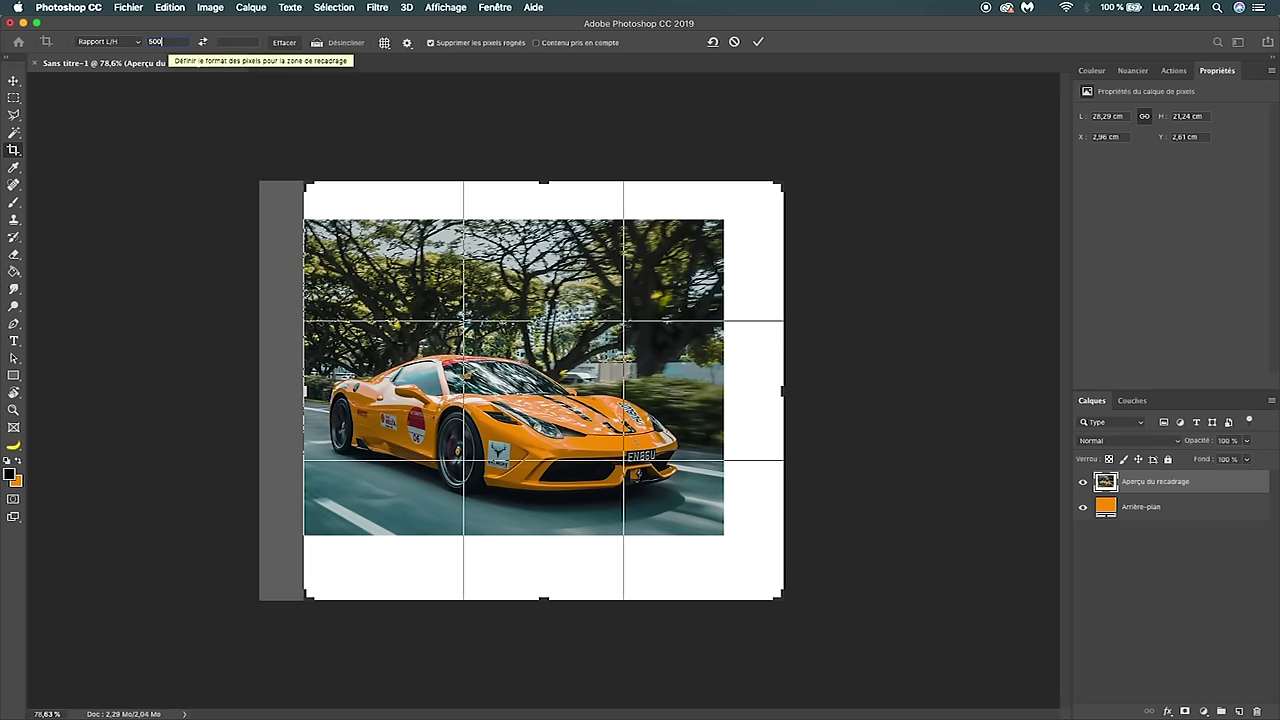
{"action": "key", "text": "Tab"}
{"action": "type", "text": "500"}
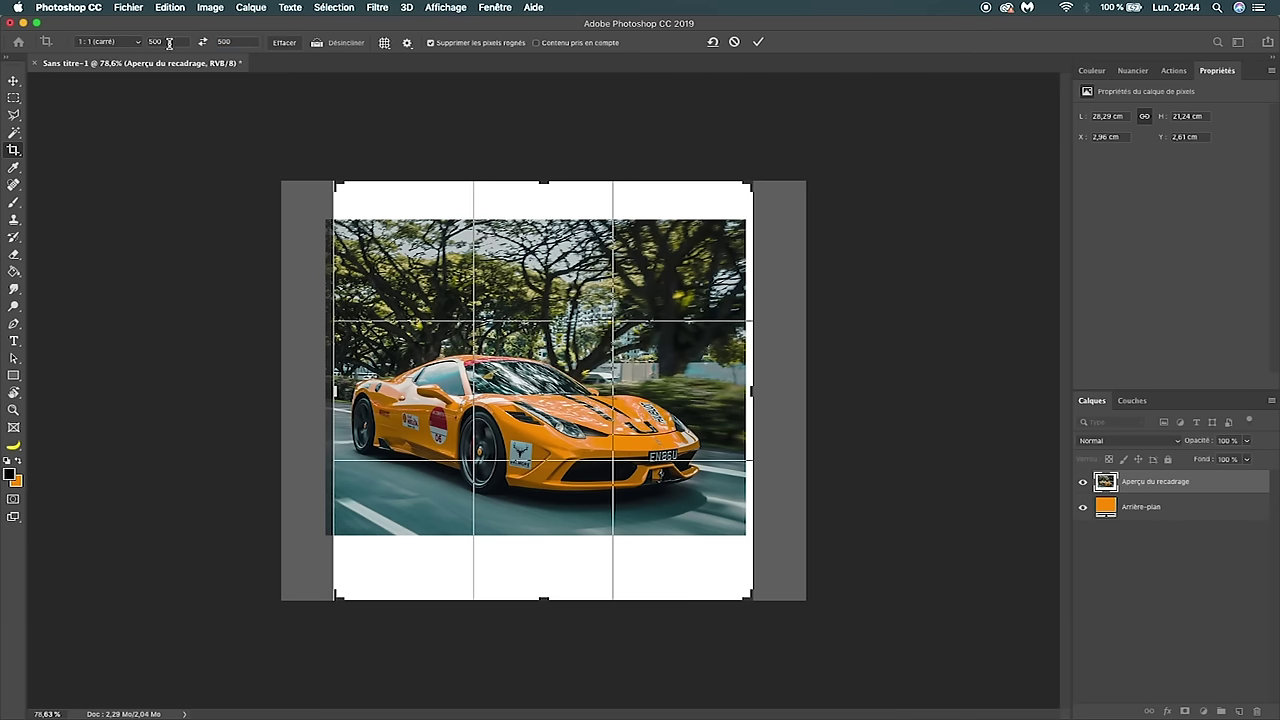
{"action": "key", "text": "Return"}
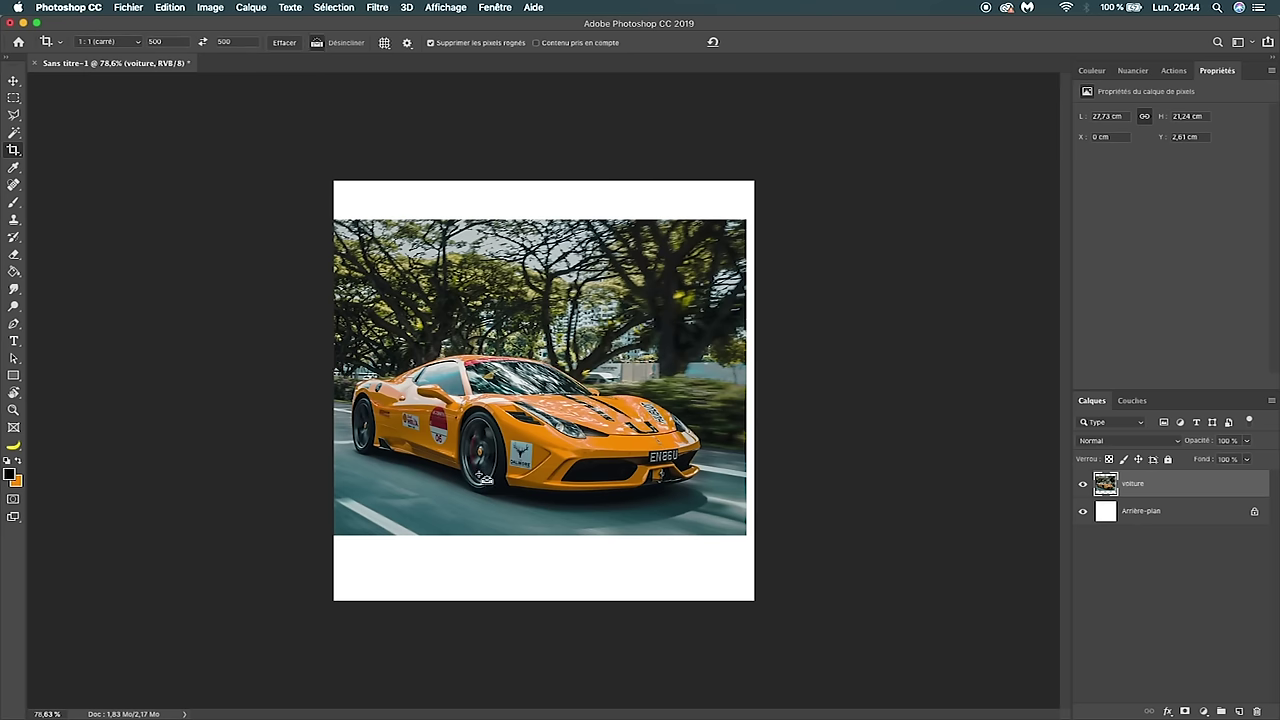
{"action": "key", "text": "ctrl+z"}
{"action": "left_click", "coordinate": [13, 168]}
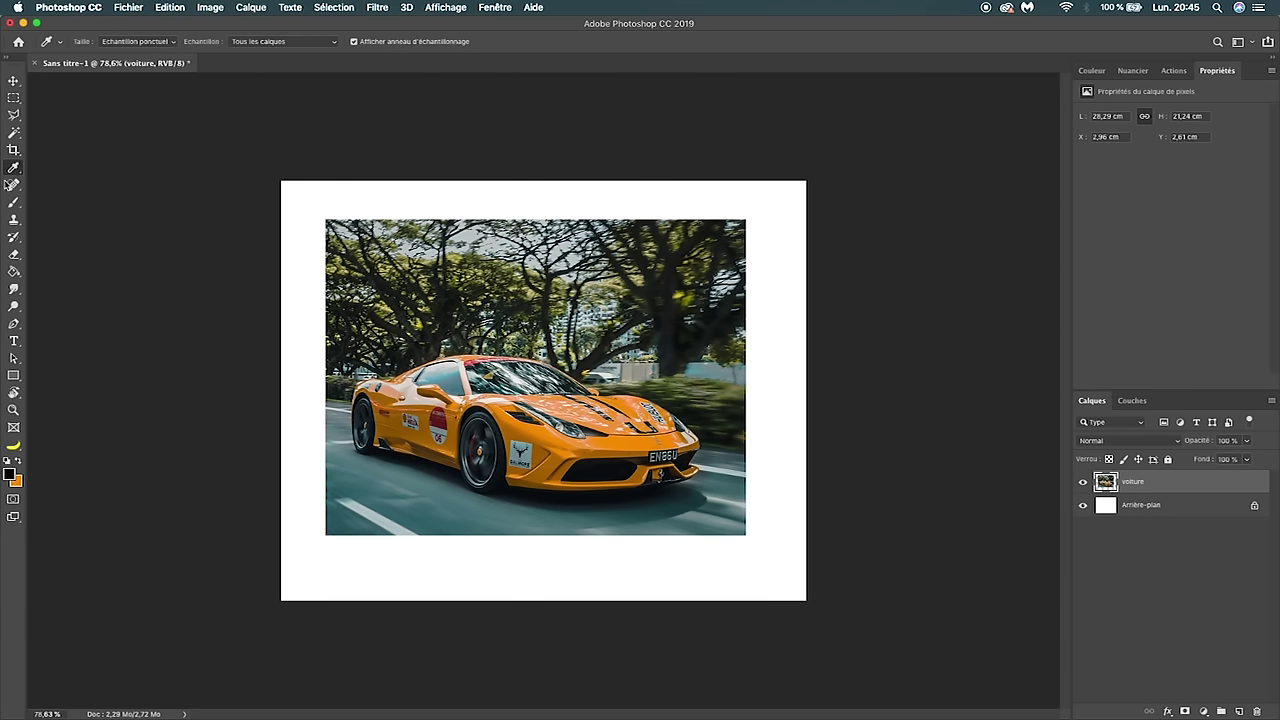
- Sample the car's orange paint as the foreground colour
{"action": "scroll", "coordinate": [443, 422], "scroll_direction": "up", "scroll_amount": 5}
{"action": "scroll", "coordinate": [443, 422], "scroll_direction": "down", "scroll_amount": 1}
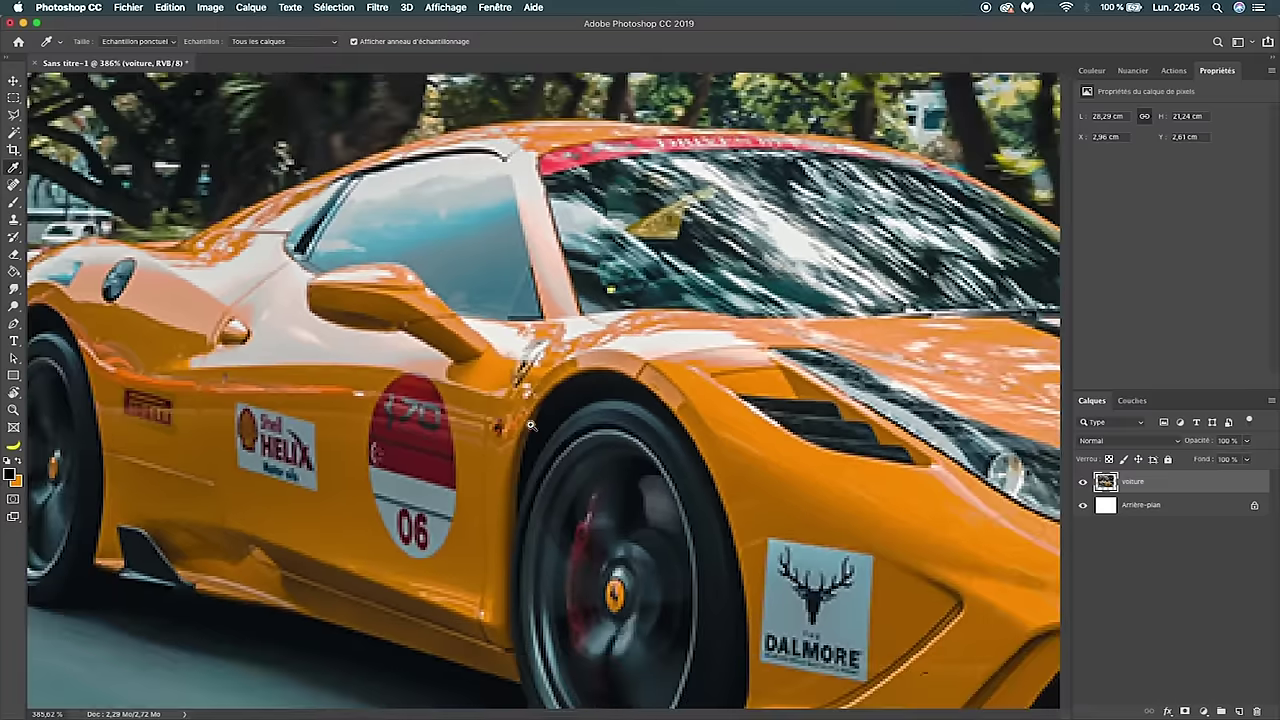
{"action": "left_click", "coordinate": [490, 354]}
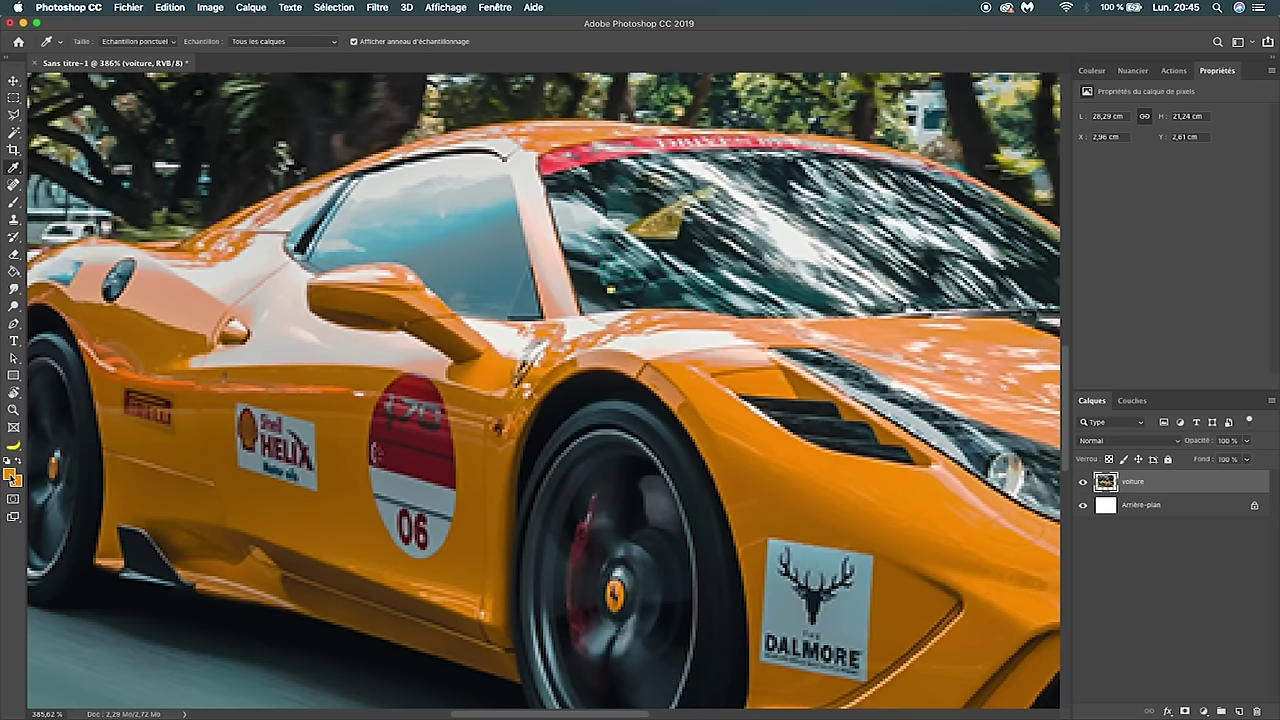
- Select the Spot Healing Brush and zoom in on the acne photo's face
{"action": "left_click", "coordinate": [14, 185]}
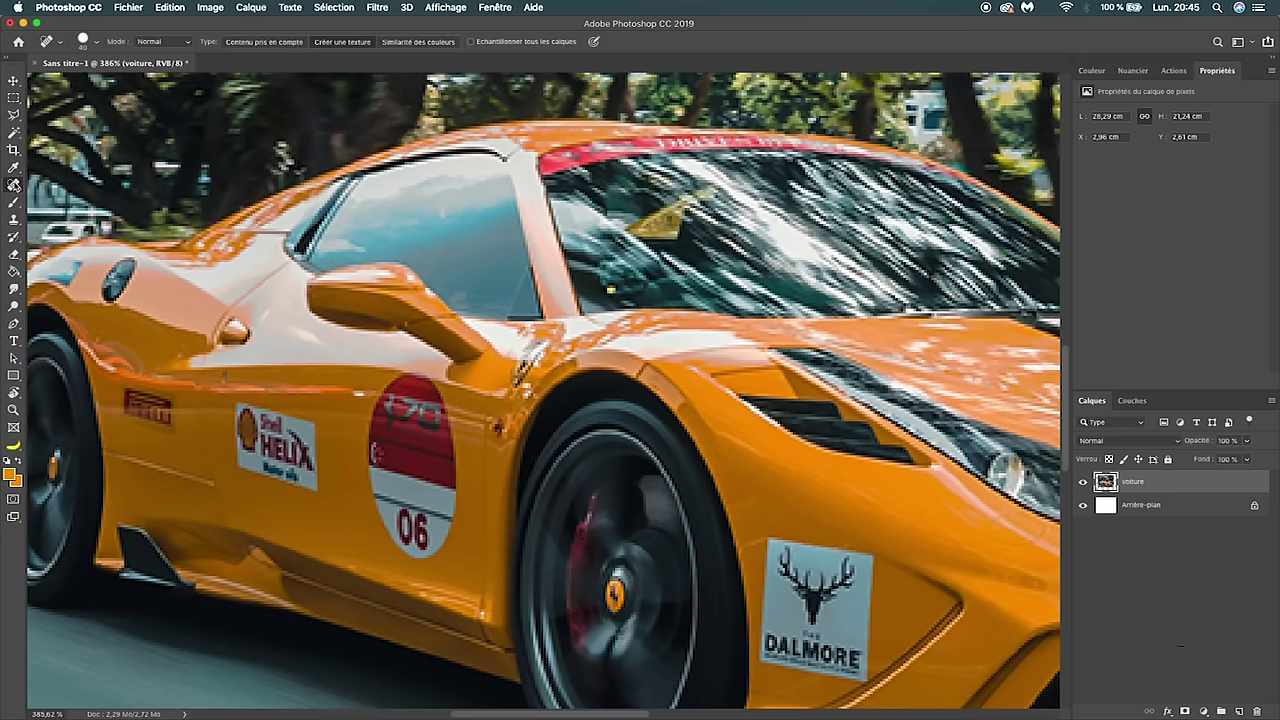
{"action": "key", "text": "super+0"}
{"action": "right_click", "coordinate": [14, 186]}
{"action": "left_click", "coordinate": [74, 181]}
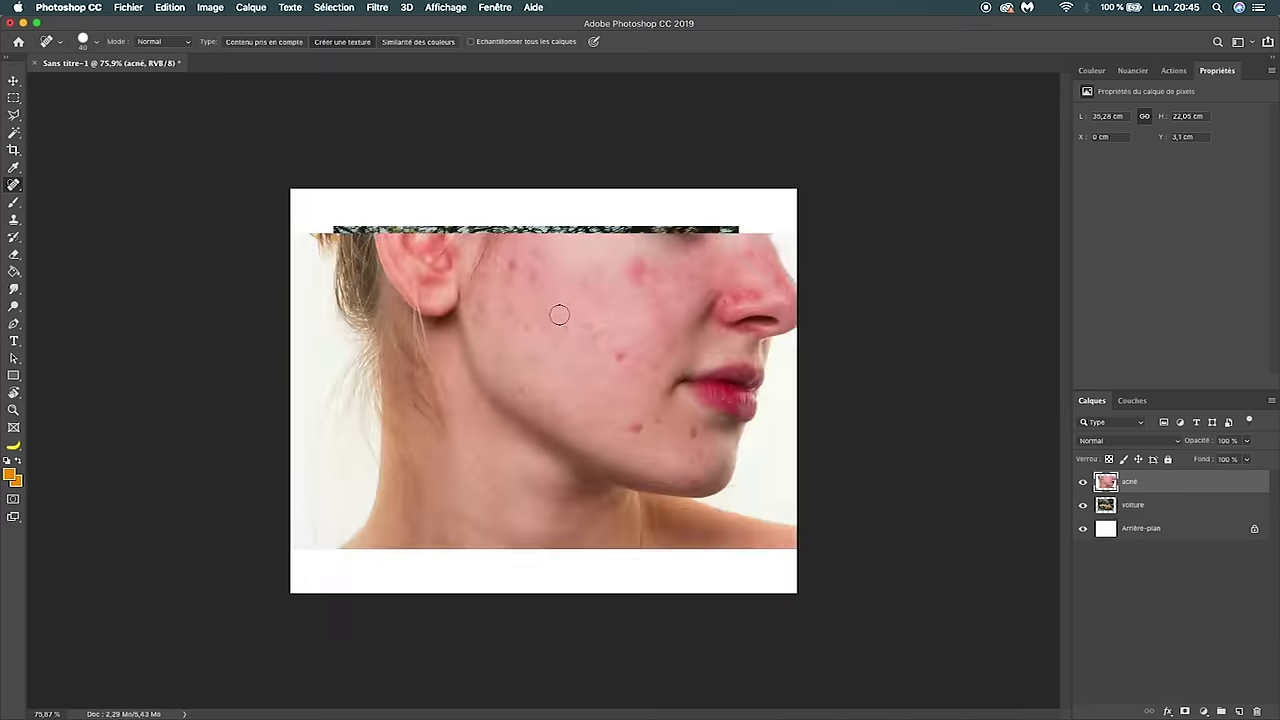
{"action": "left_click_drag", "start_coordinate": [551, 378], "coordinate": [586, 371]}
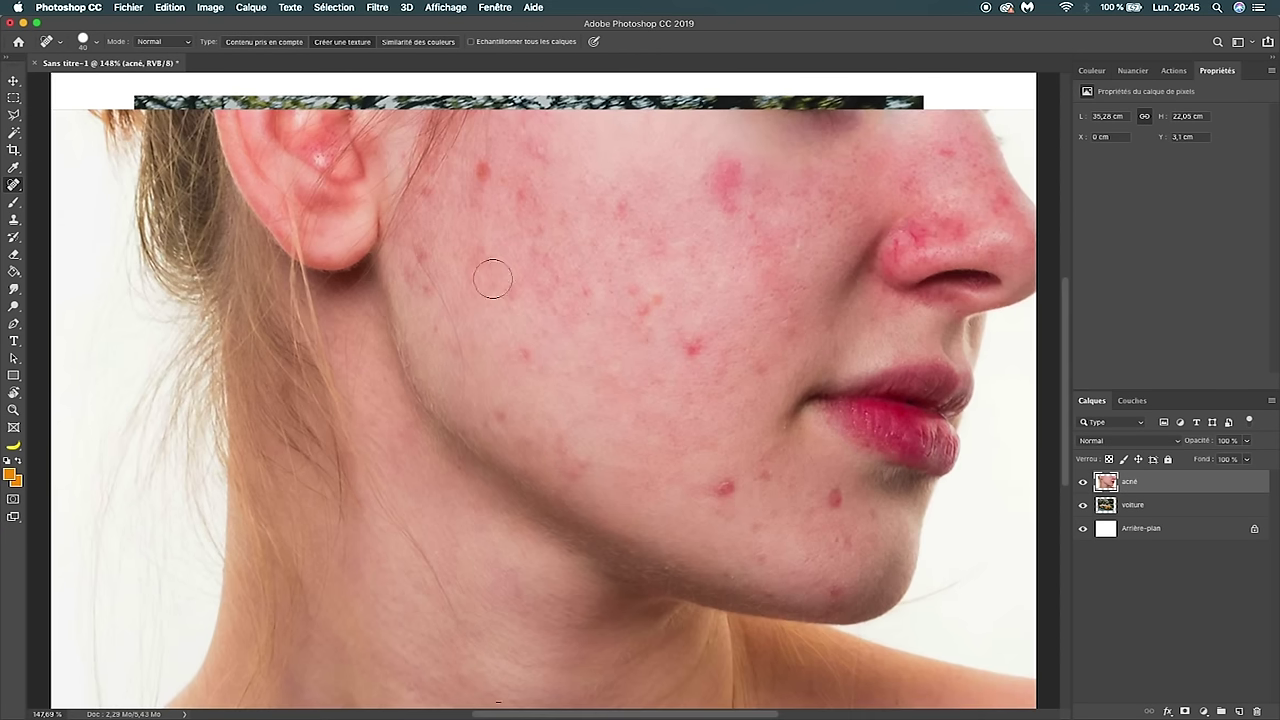
- Heal the cheek acne spots with a smaller brush, then delete the acné layer
{"action": "left_click", "coordinate": [696, 347]}
{"action": "left_click", "coordinate": [724, 488]}
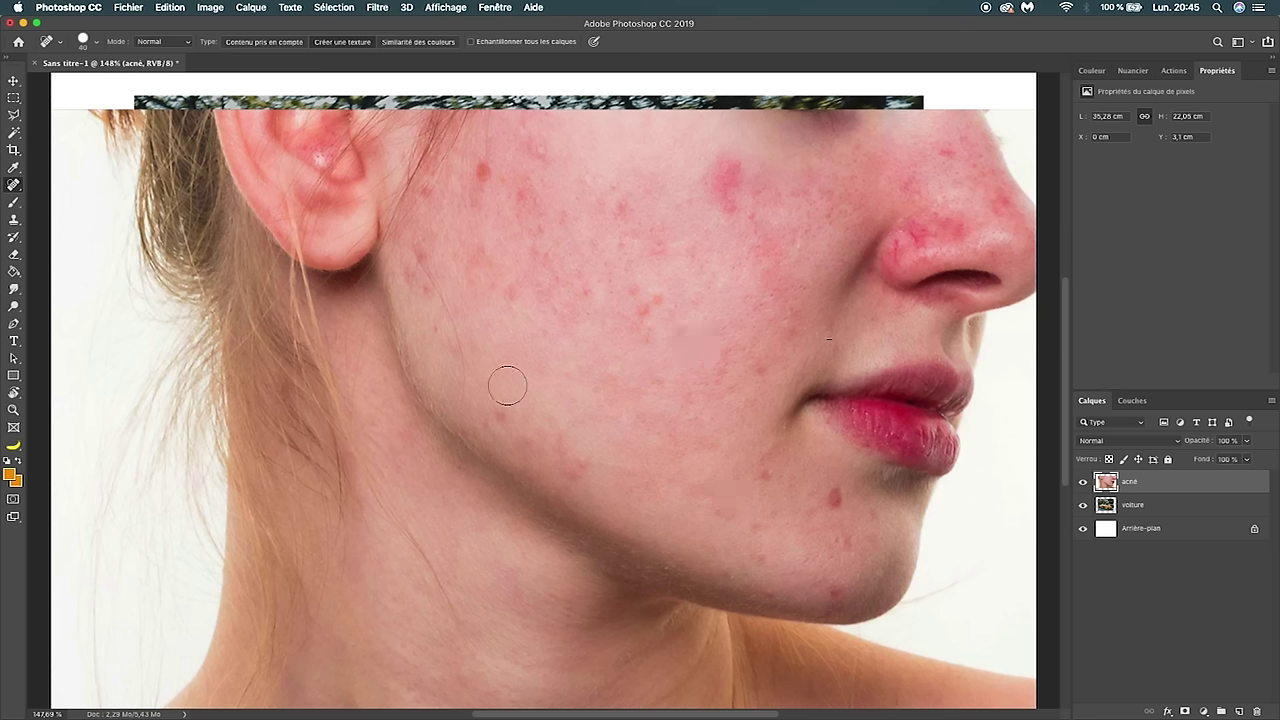
{"action": "left_click", "coordinate": [483, 173]}
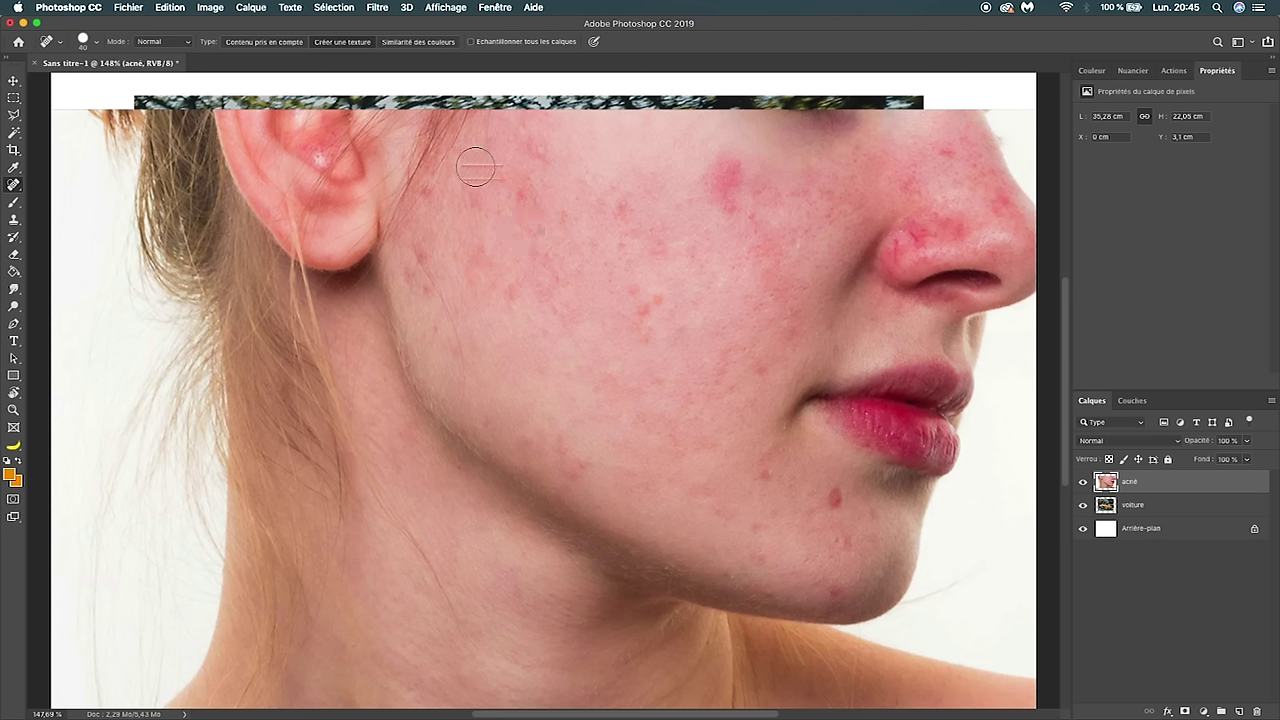
{"action": "key", "text": "ctrl+z"}
{"action": "key", "text": "bracketleft"}
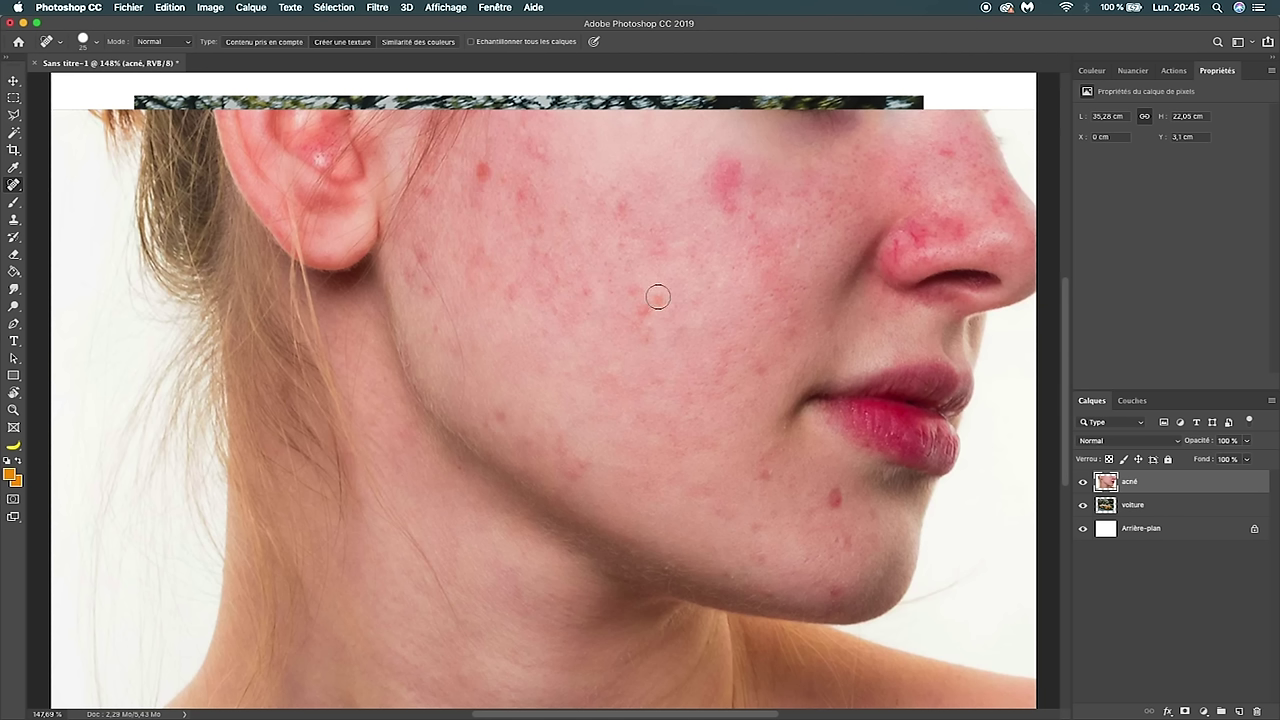
{"action": "left_click", "coordinate": [622, 207]}
{"action": "key", "text": "BackSpace"}
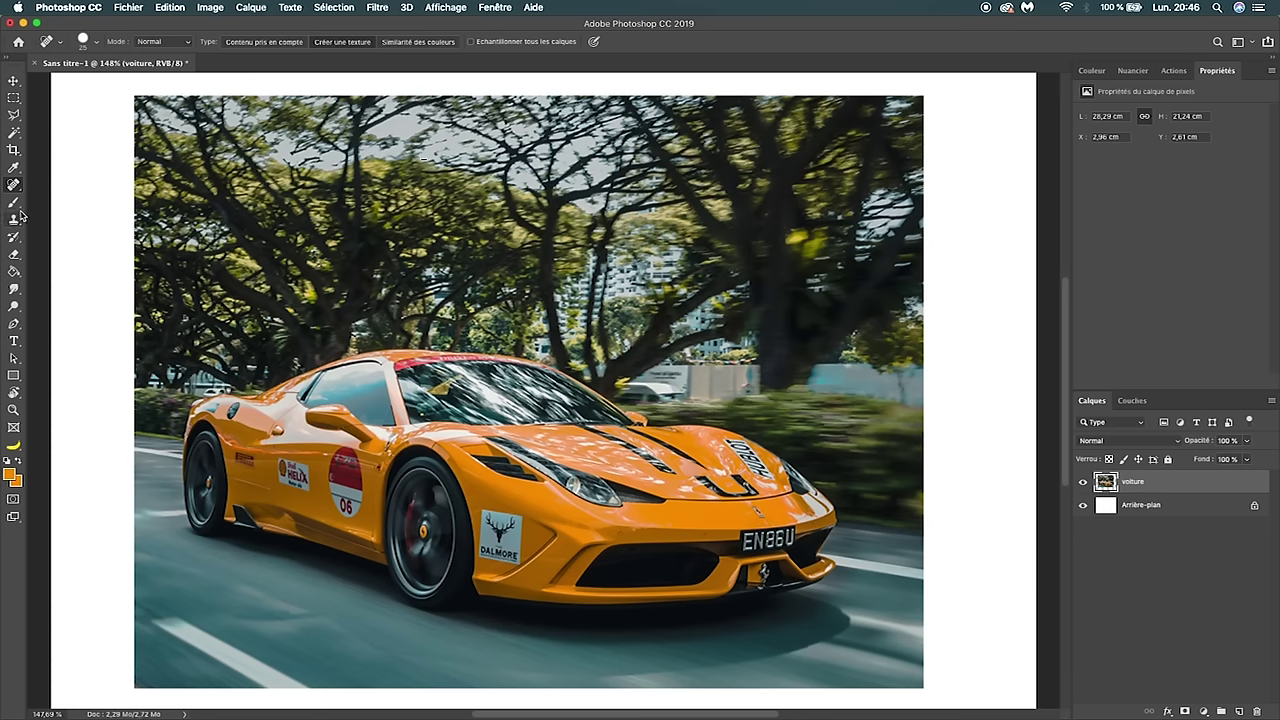
- Paint a wavy orange test stroke with the Brush tool and undo it
{"action": "left_click", "coordinate": [14, 205]}
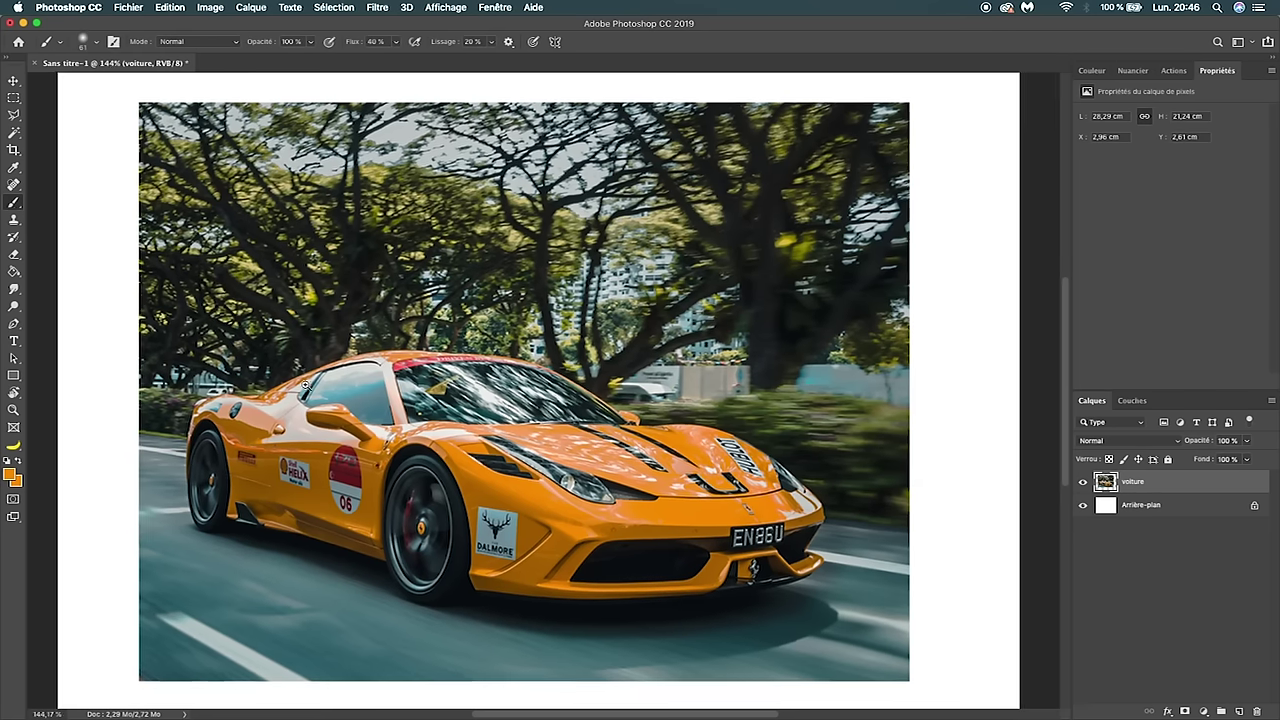
{"action": "scroll", "coordinate": [323, 347], "scroll_direction": "down", "scroll_amount": 3}
{"action": "mouse_move", "coordinate": [258, 448]}
{"action": "left_mouse_down"}
{"action": "mouse_move", "coordinate": [642, 286]}
{"action": "mouse_move", "coordinate": [727, 396]}
{"action": "left_mouse_up"}
{"action": "key", "text": "ctrl+z"}
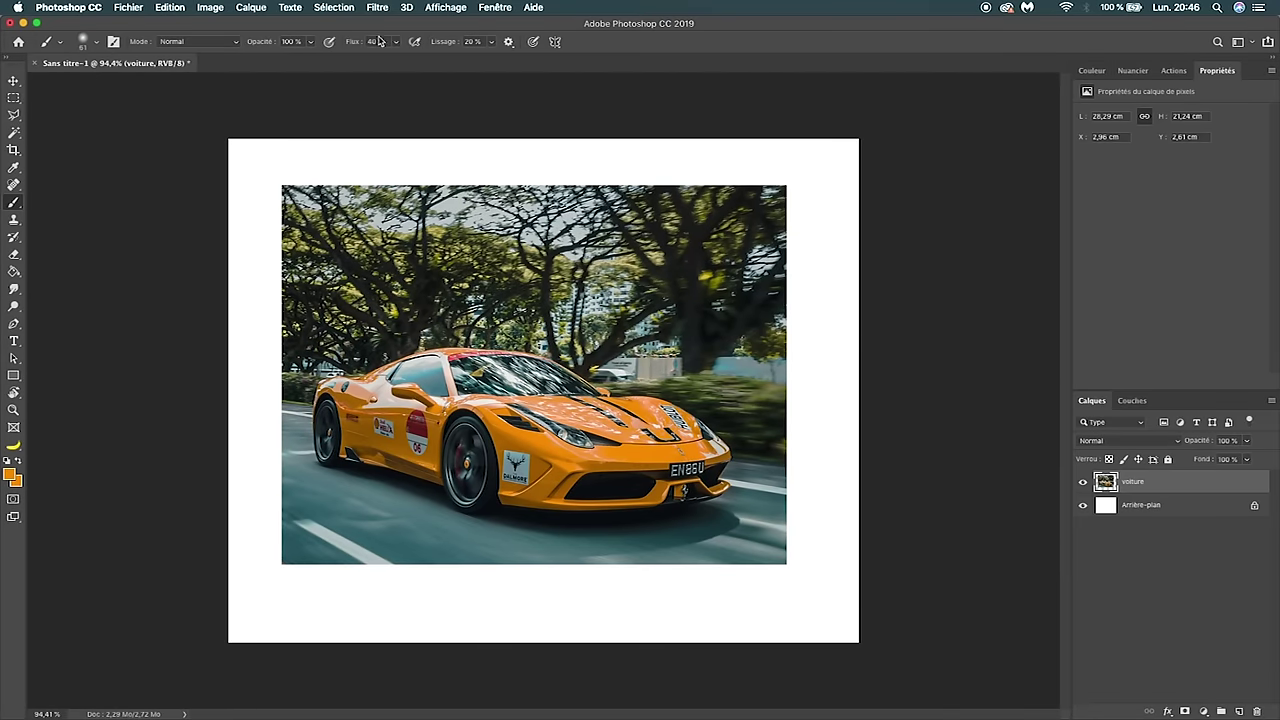
- Raise the brush flow to 100 % and undo another orange test stroke
{"action": "left_click", "coordinate": [309, 44]}
{"action": "left_click", "coordinate": [396, 44]}
{"action": "left_click_drag", "start_coordinate": [392, 59], "coordinate": [530, 57]}
{"action": "mouse_move", "coordinate": [282, 325]}
{"action": "left_mouse_down"}
{"action": "mouse_move", "coordinate": [467, 506]}
{"action": "mouse_move", "coordinate": [590, 525]}
{"action": "left_mouse_up"}
{"action": "key", "text": "ctrl+z"}
- Paint test strokes with soft and hard round brush presets, then undo them
{"action": "left_click", "coordinate": [97, 46]}
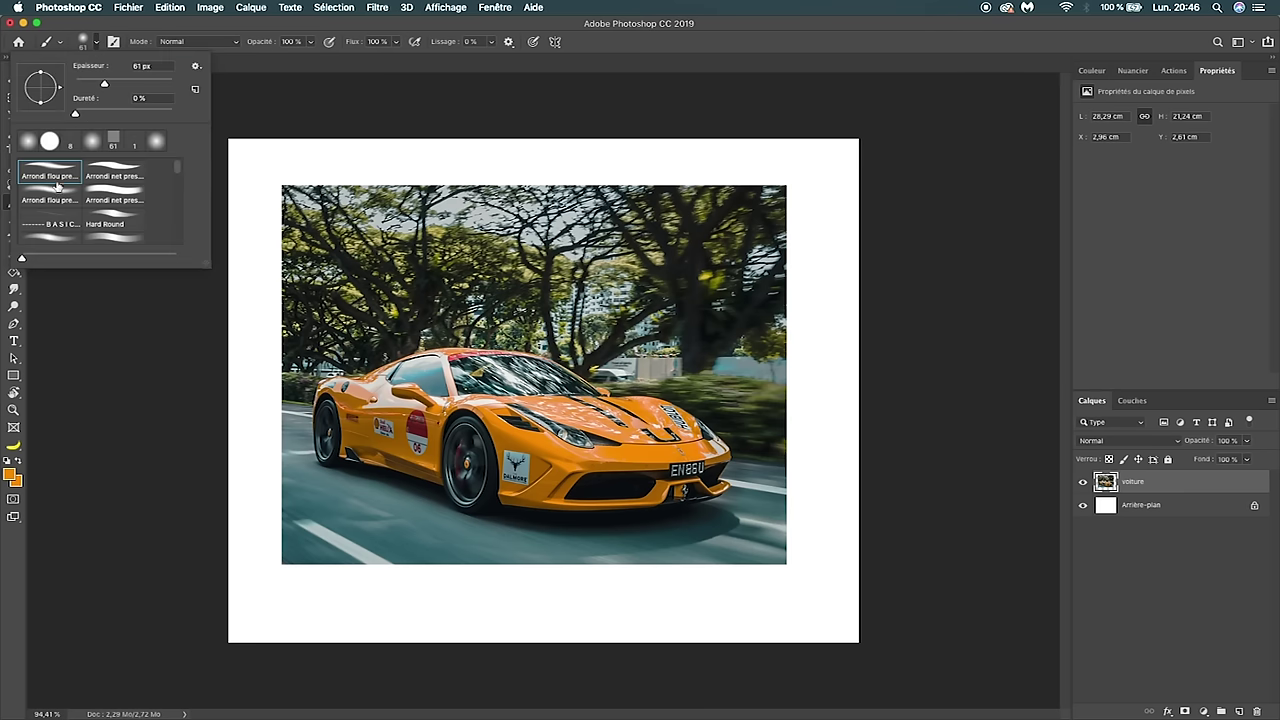
{"action": "left_click_drag", "start_coordinate": [317, 296], "coordinate": [605, 345]}
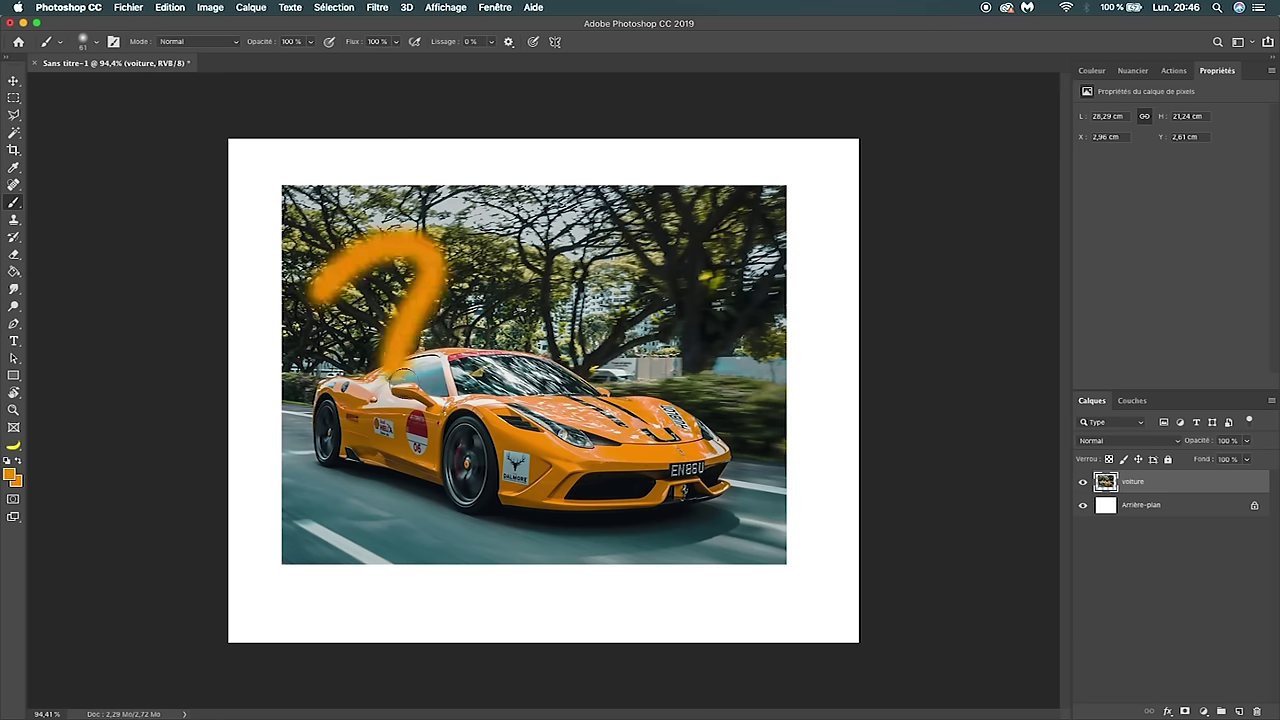
{"action": "left_click", "coordinate": [88, 41]}
{"action": "left_click", "coordinate": [48, 141]}
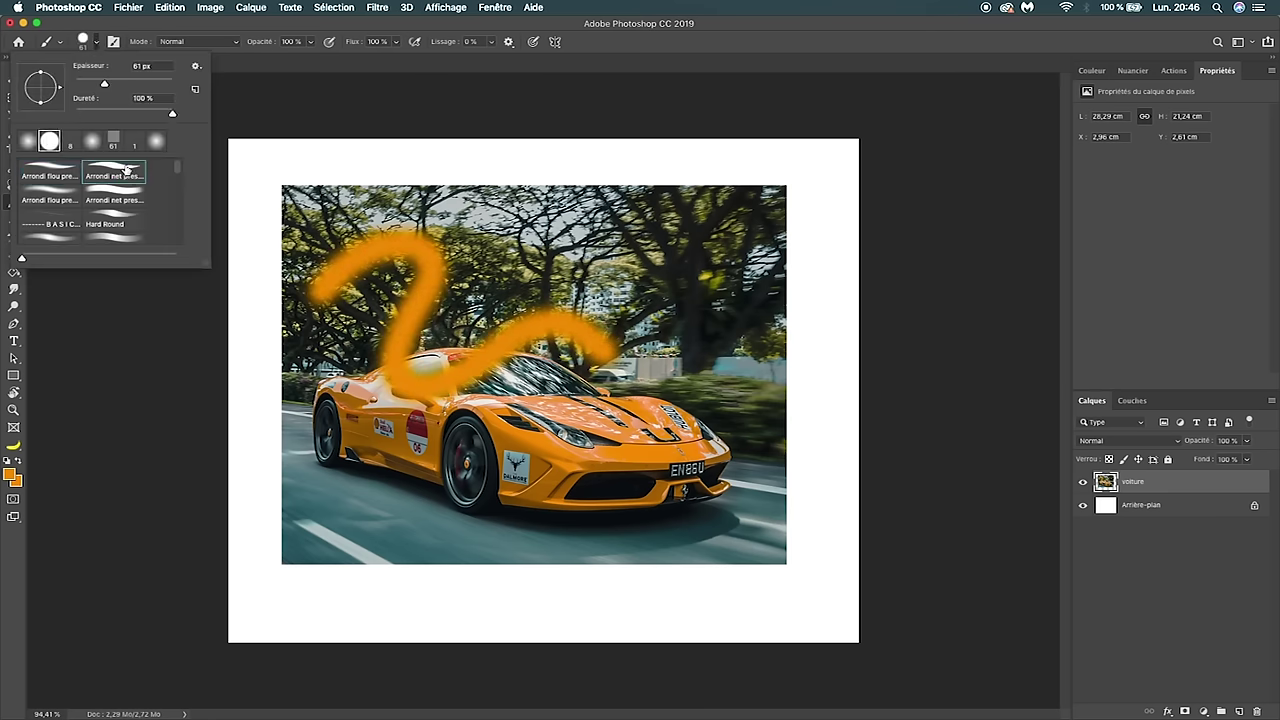
{"action": "mouse_move", "coordinate": [292, 458]}
{"action": "left_mouse_down"}
{"action": "mouse_move", "coordinate": [490, 490]}
{"action": "mouse_move", "coordinate": [600, 470]}
{"action": "left_mouse_up"}
{"action": "left_click", "coordinate": [88, 41]}
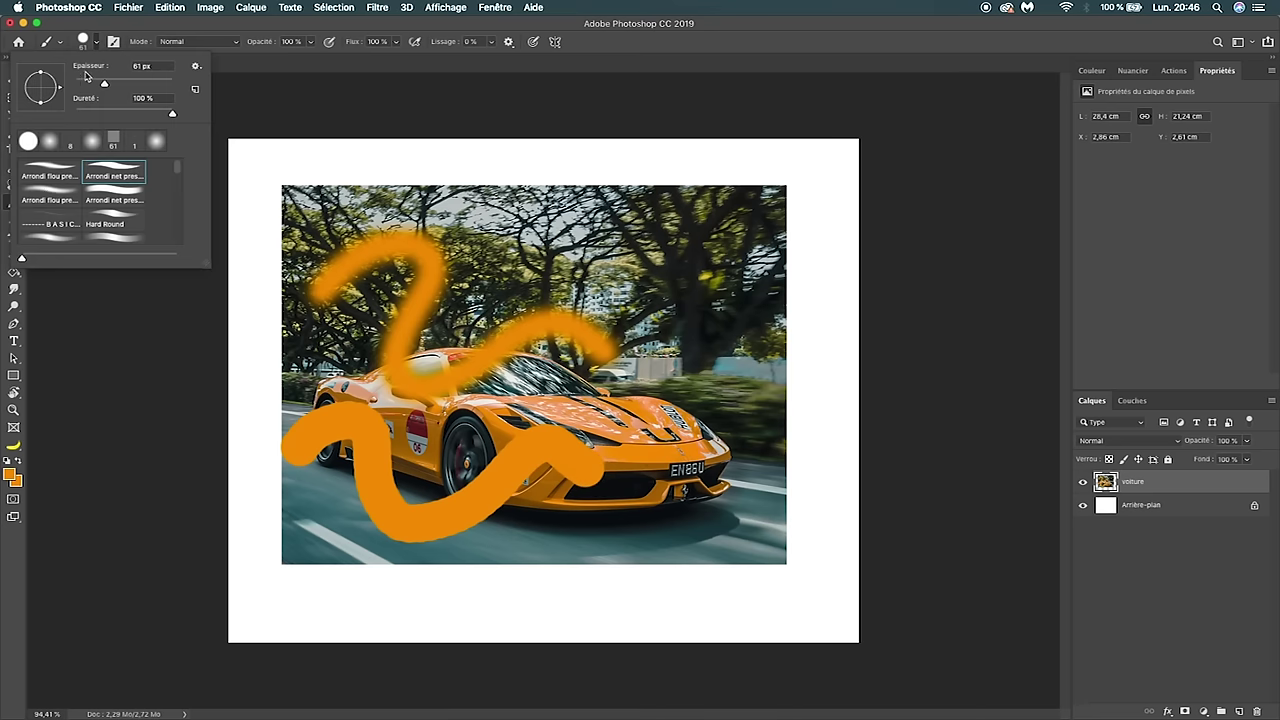
{"action": "left_click", "coordinate": [116, 200]}
{"action": "left_click_drag", "start_coordinate": [268, 376], "coordinate": [615, 400]}
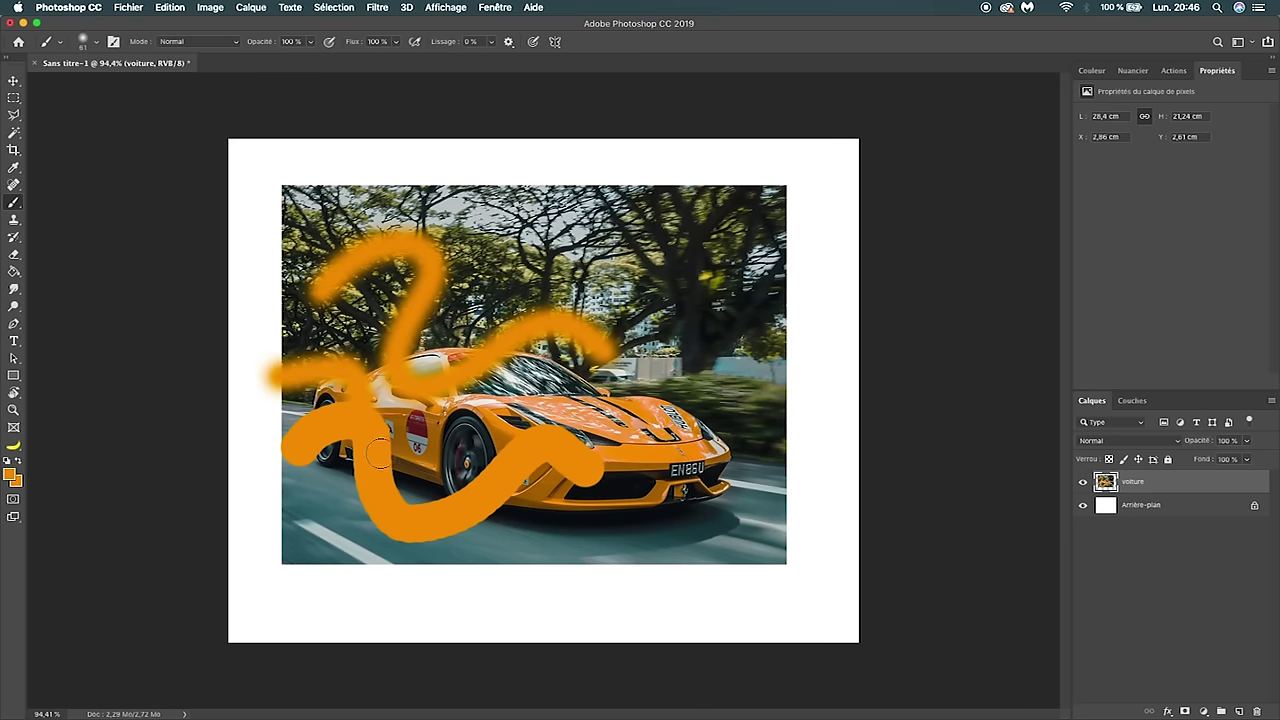
{"action": "left_click", "coordinate": [95, 45]}
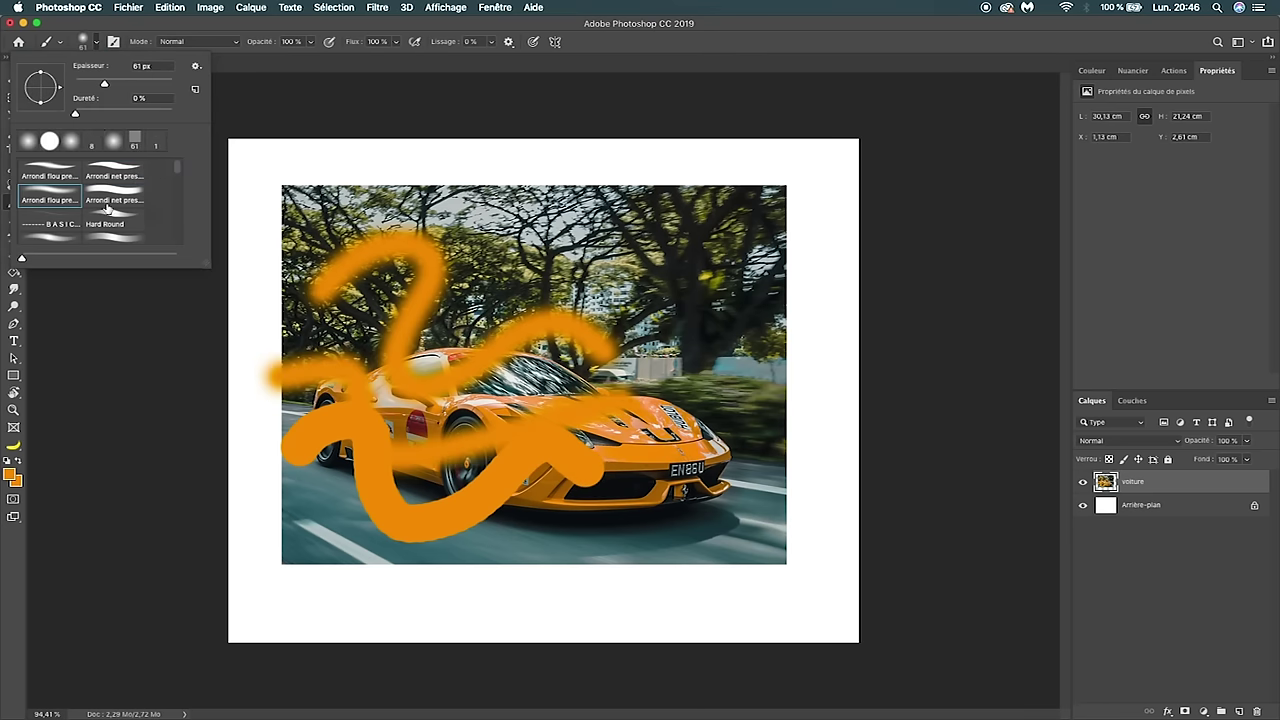
{"action": "left_click", "coordinate": [107, 207]}
{"action": "key", "text": "ctrl+z"}
{"action": "key", "text": "ctrl+z"}
{"action": "key", "text": "ctrl+z"}
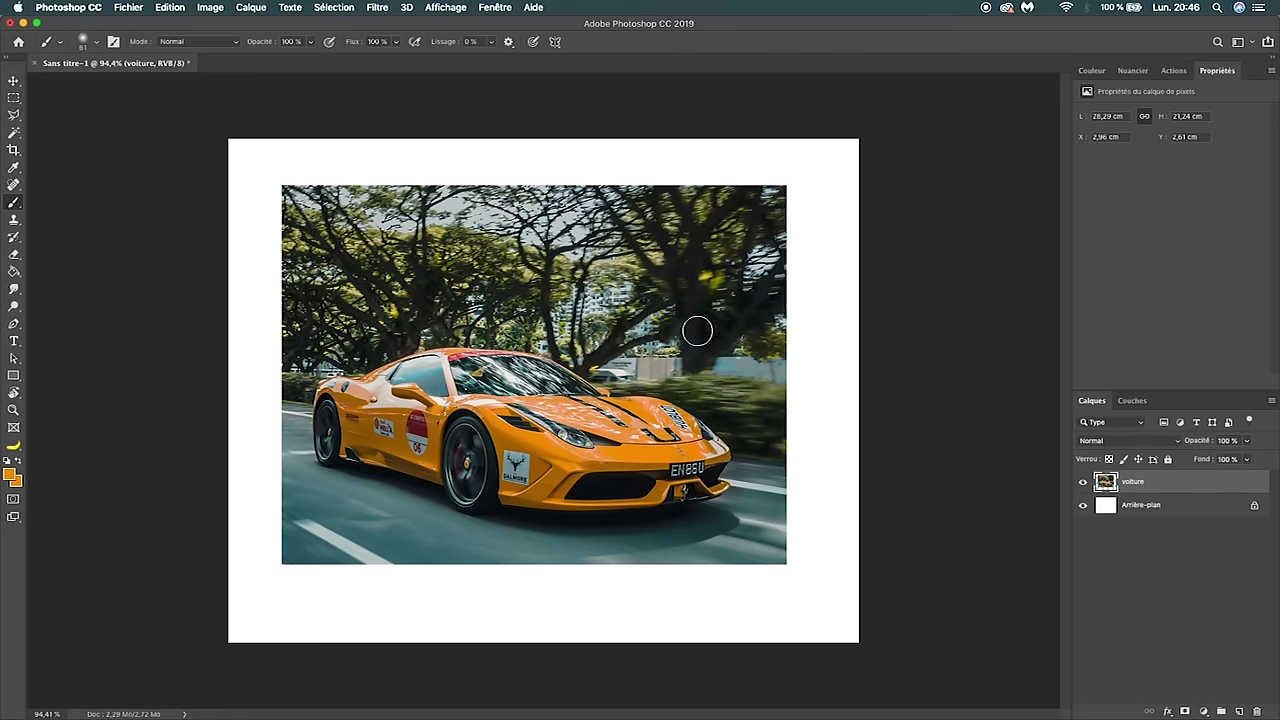
{"action": "left_click", "coordinate": [14, 221]}
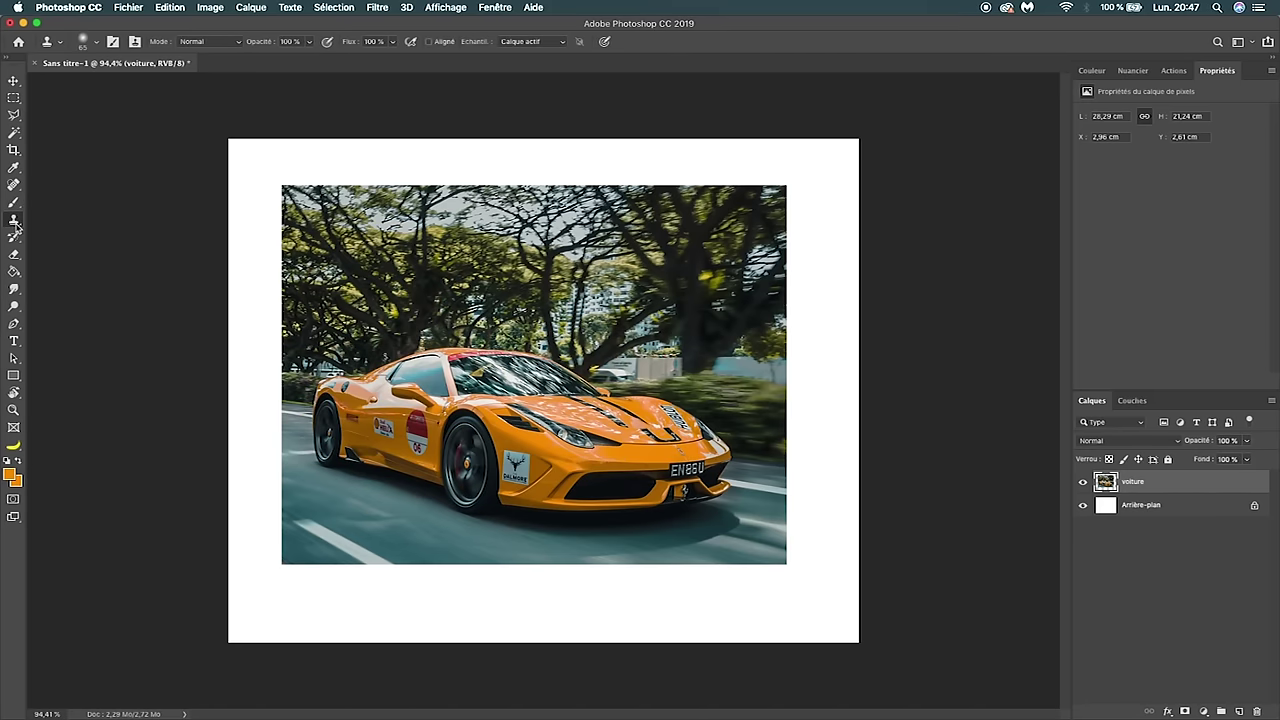
- Sample the upper-left trees and clone branches over the grey wall at right
{"action": "left_click", "coordinate": [96, 43]}
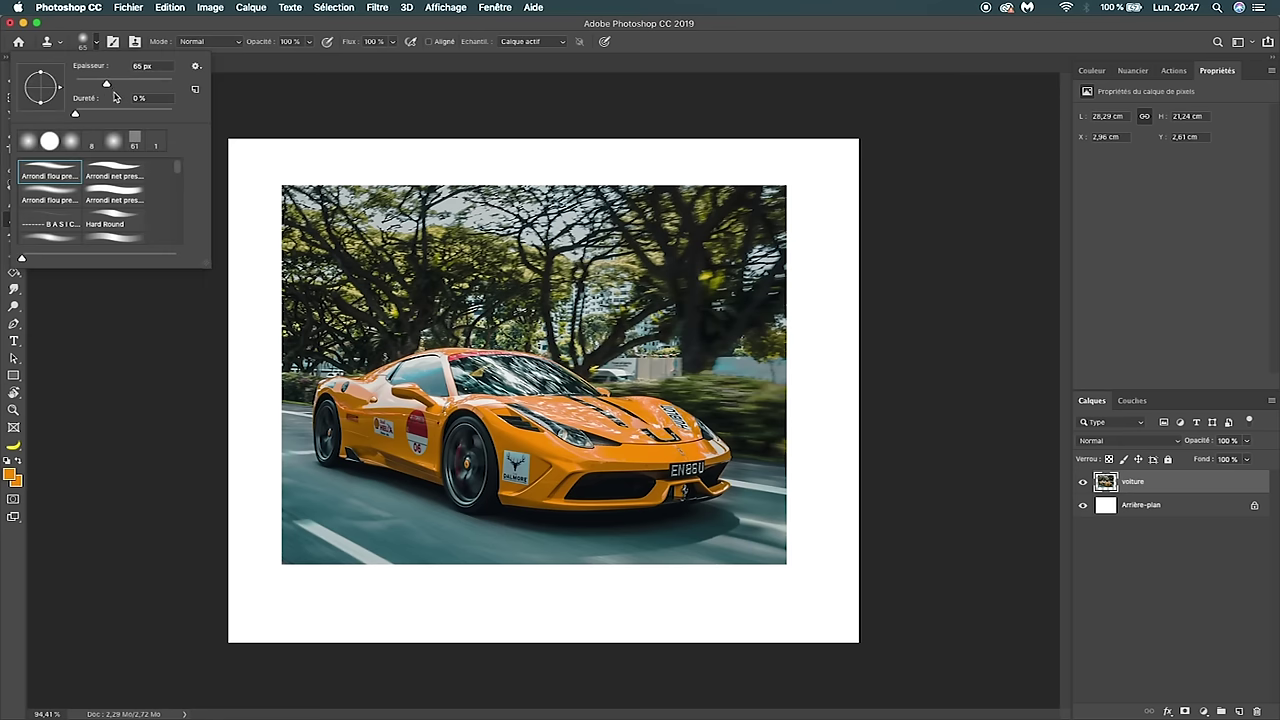
{"action": "left_click", "coordinate": [168, 325]}
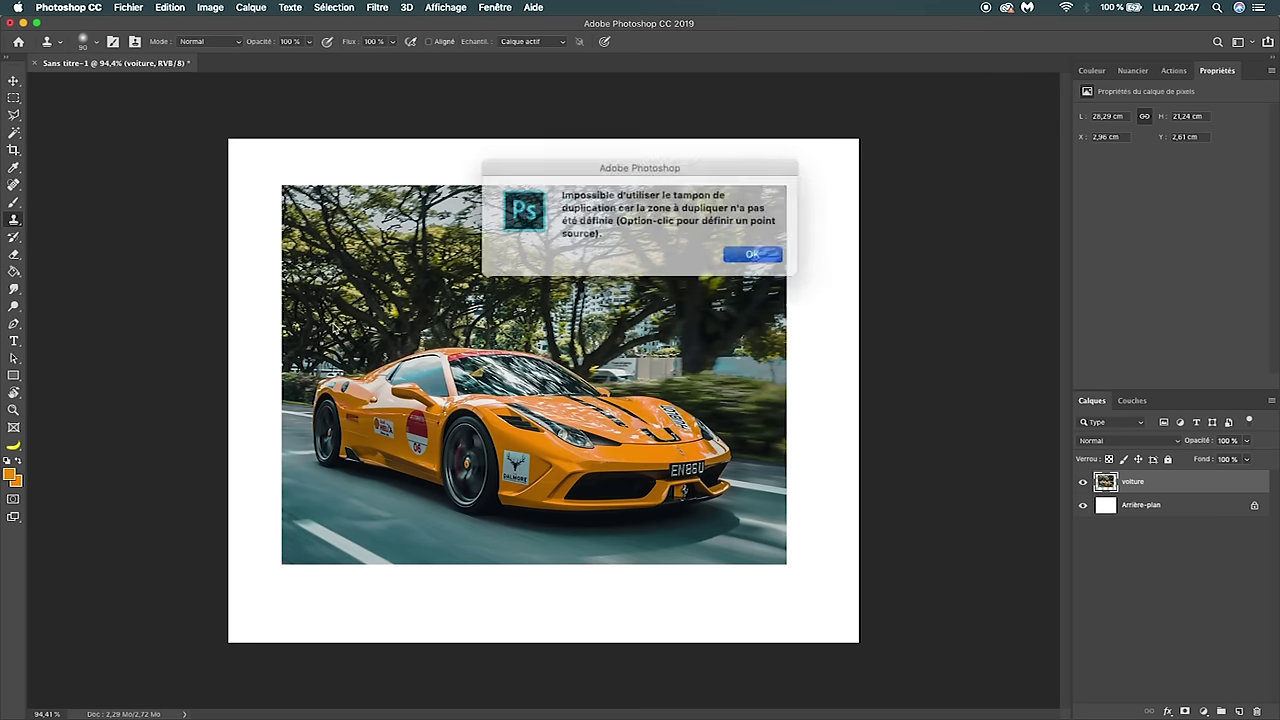
{"action": "left_click", "coordinate": [737, 251]}
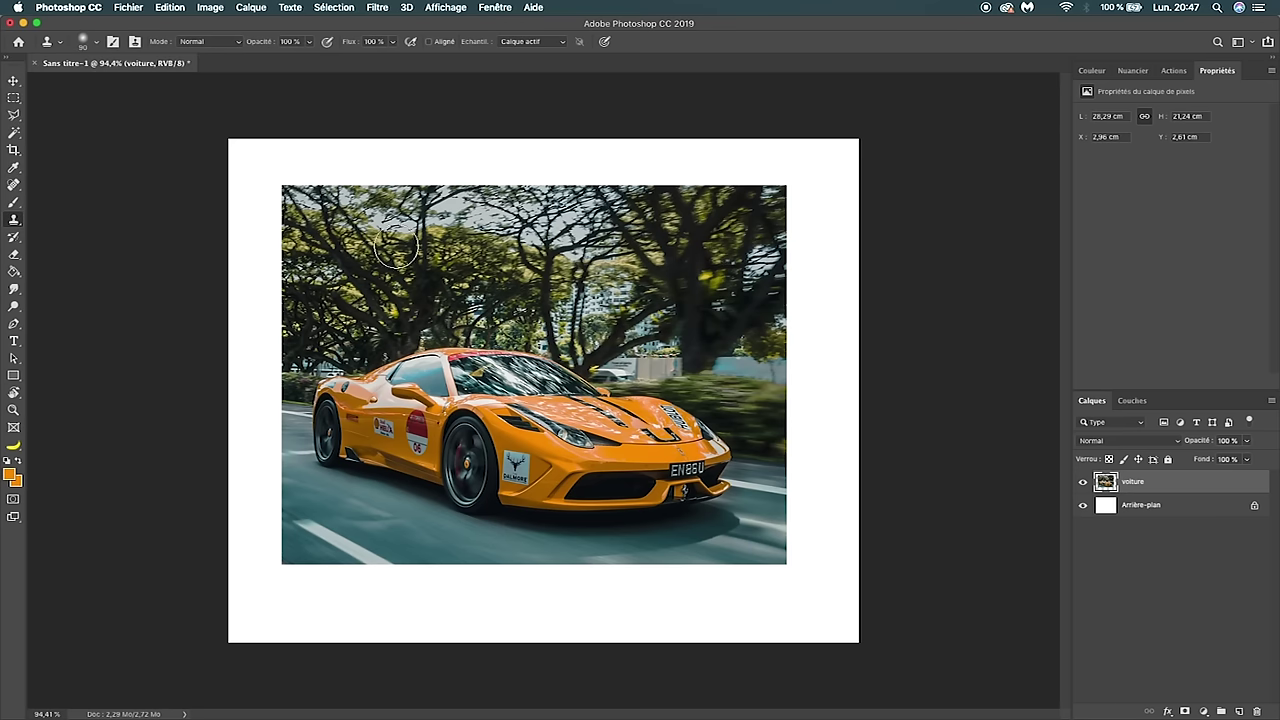
{"action": "scroll", "coordinate": [520, 340], "scroll_direction": "up", "scroll_amount": 3}
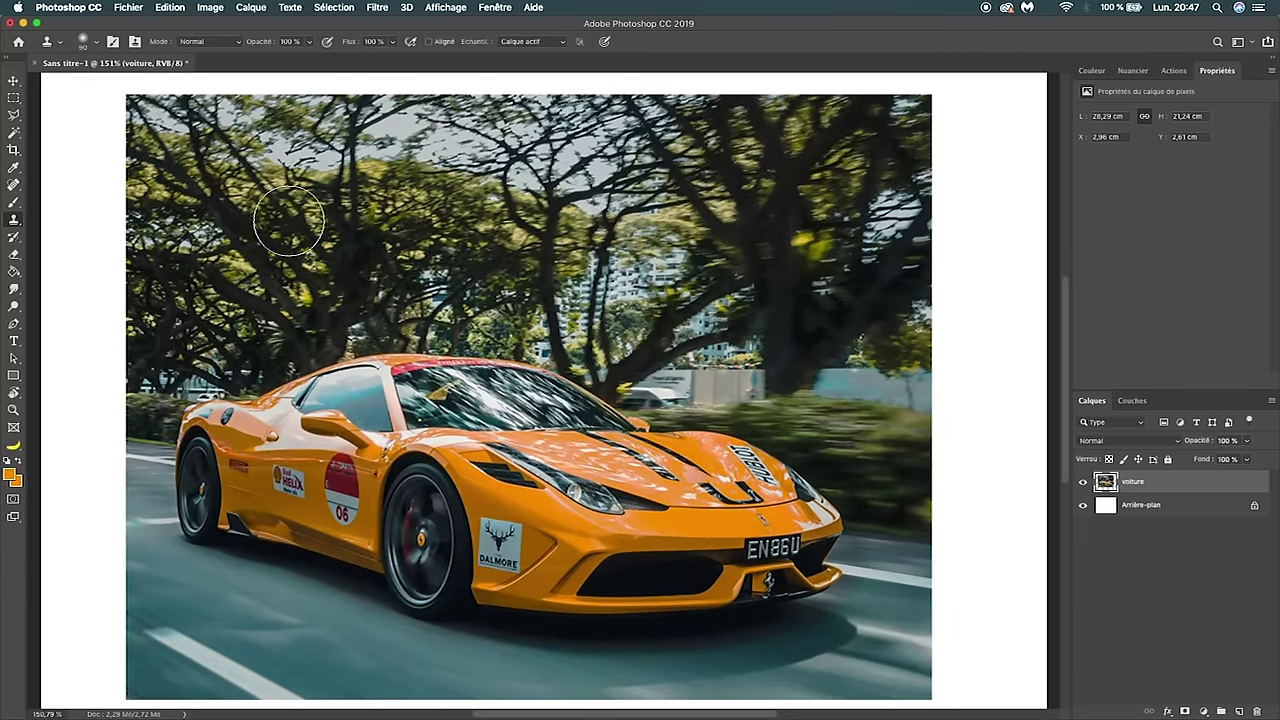
{"action": "left_click", "coordinate": [264, 186], "text": "alt"}
{"action": "left_click_drag", "start_coordinate": [708, 370], "coordinate": [775, 372]}
{"action": "left_click_drag", "start_coordinate": [740, 312], "coordinate": [674, 406]}
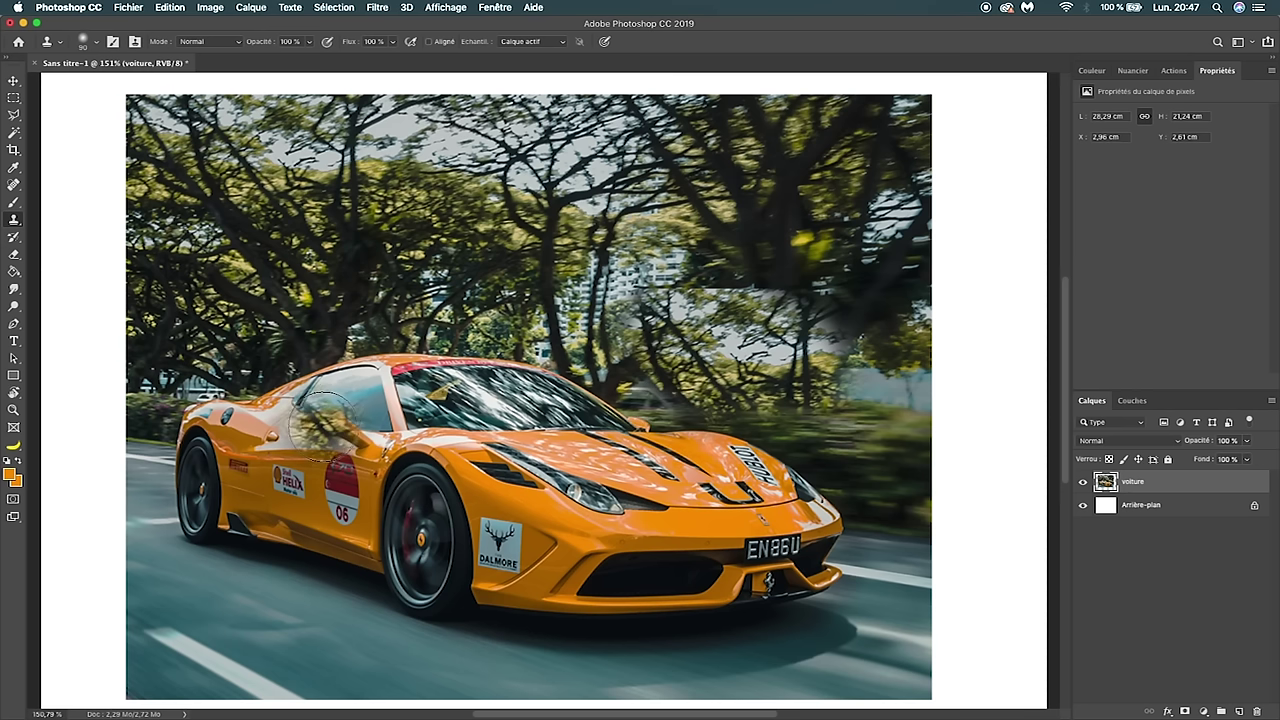
- Clone a test patch into the trees and undo it
{"action": "left_click", "coordinate": [323, 427], "text": "alt"}
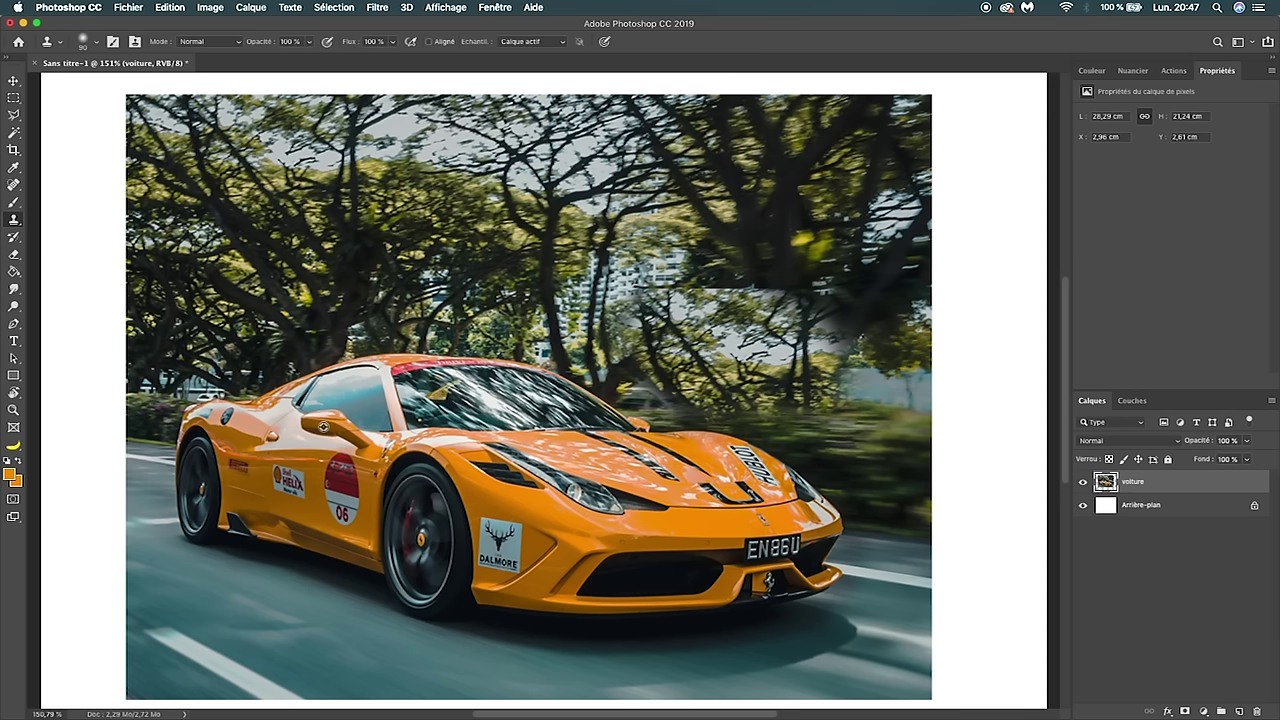
{"action": "mouse_move", "coordinate": [605, 155]}
{"action": "left_mouse_down"}
{"action": "mouse_move", "coordinate": [618, 162]}
{"action": "mouse_move", "coordinate": [590, 135]}
{"action": "left_mouse_up"}
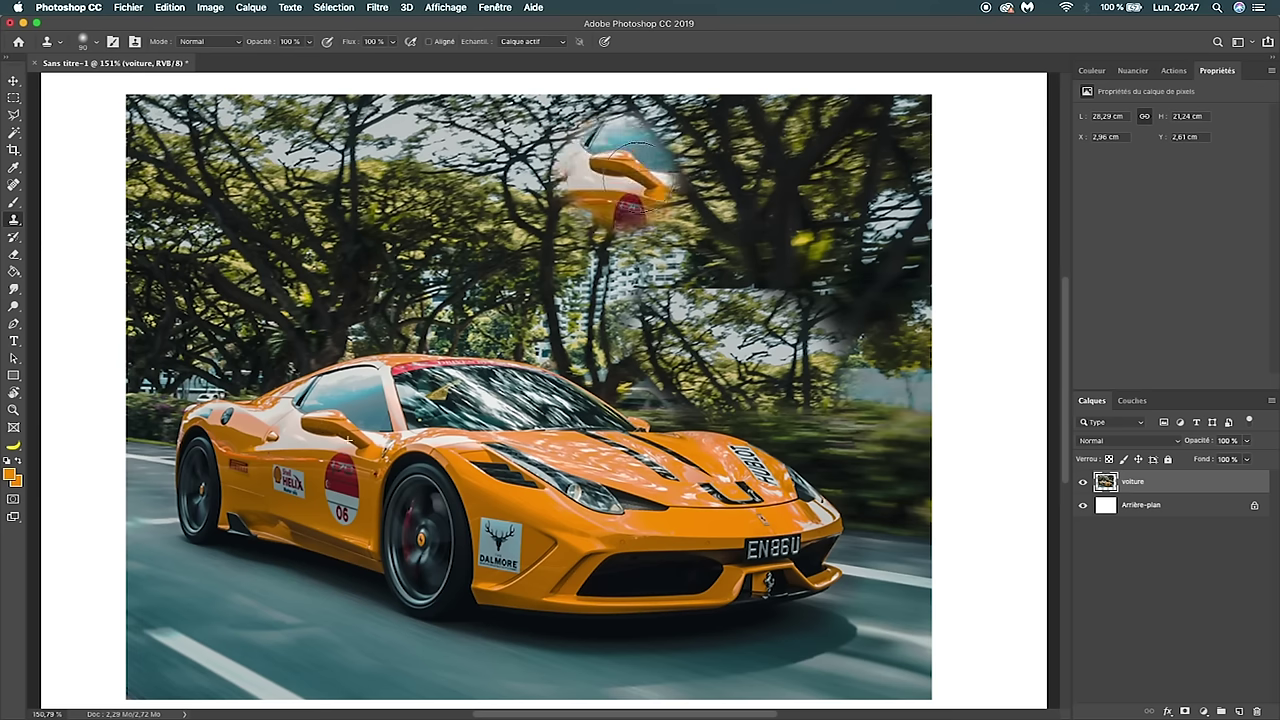
{"action": "key", "text": "ctrl+z"}
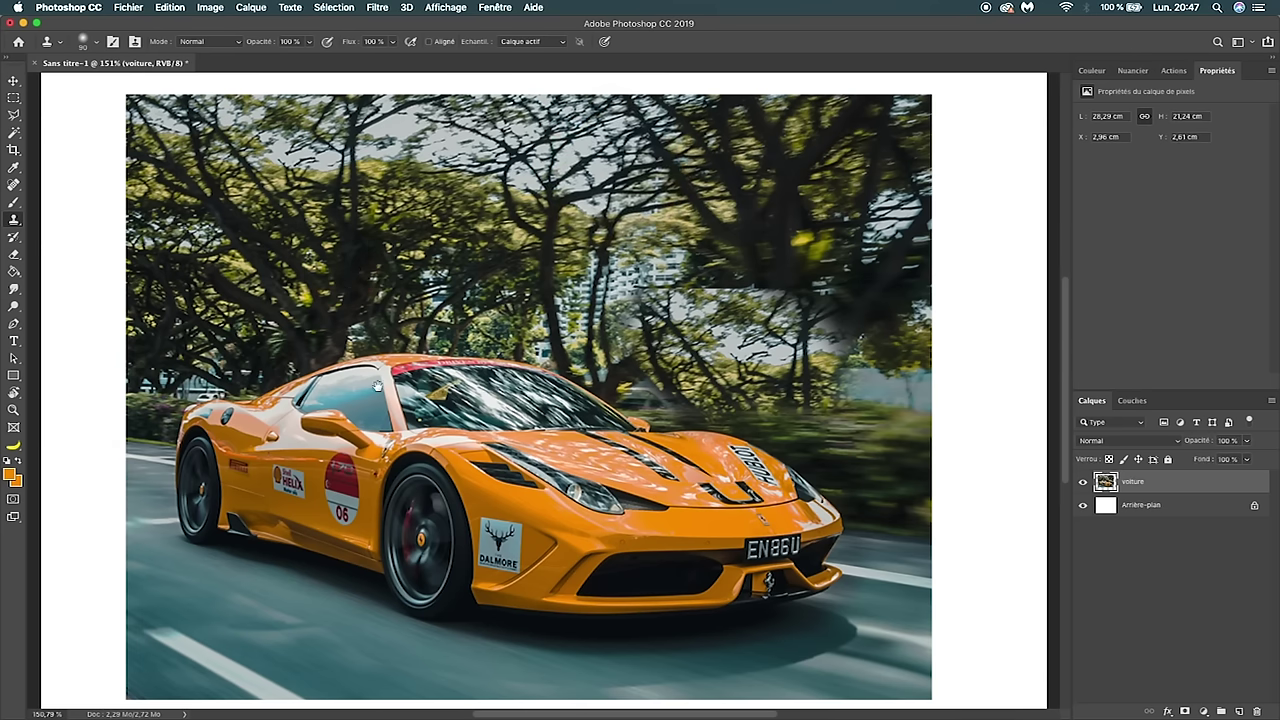
- Sample the road, paint road texture over the lower-left road, then undo it
{"action": "scroll", "coordinate": [280, 400], "scroll_direction": "down", "scroll_amount": 3}
{"action": "scroll", "coordinate": [280, 400], "scroll_direction": "left", "scroll_amount": 2}
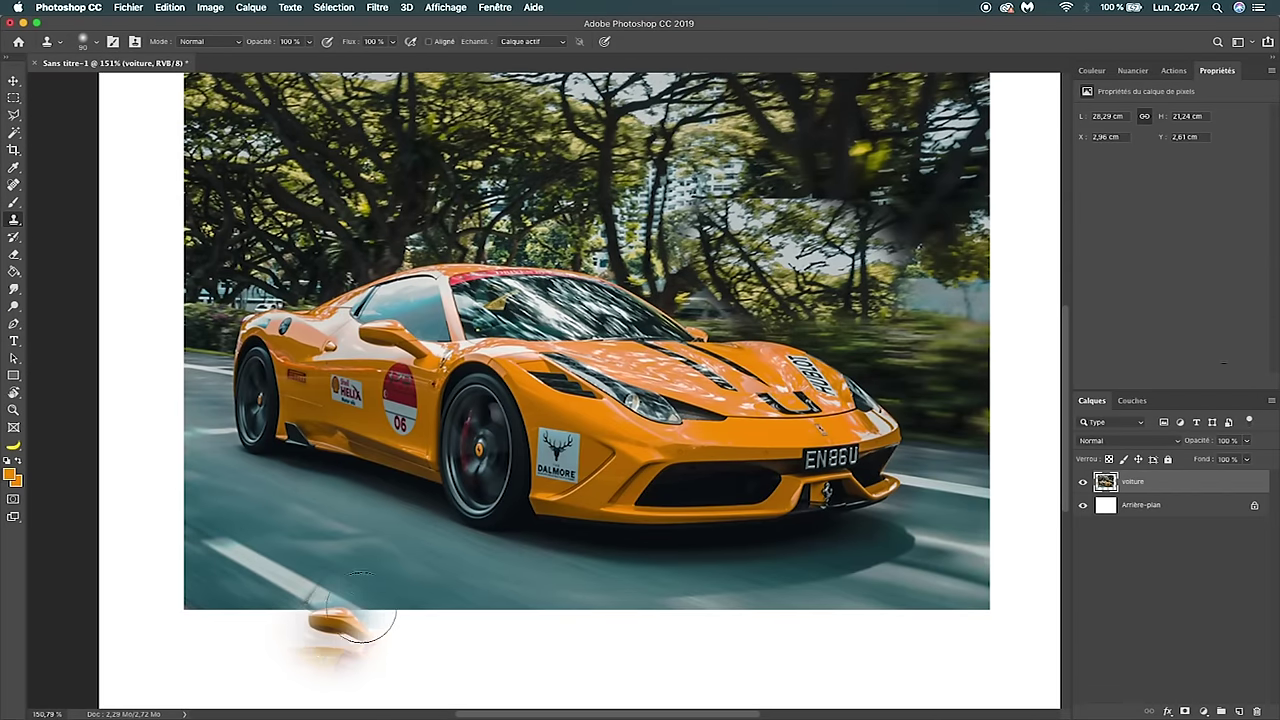
{"action": "left_click", "coordinate": [304, 520], "text": "alt"}
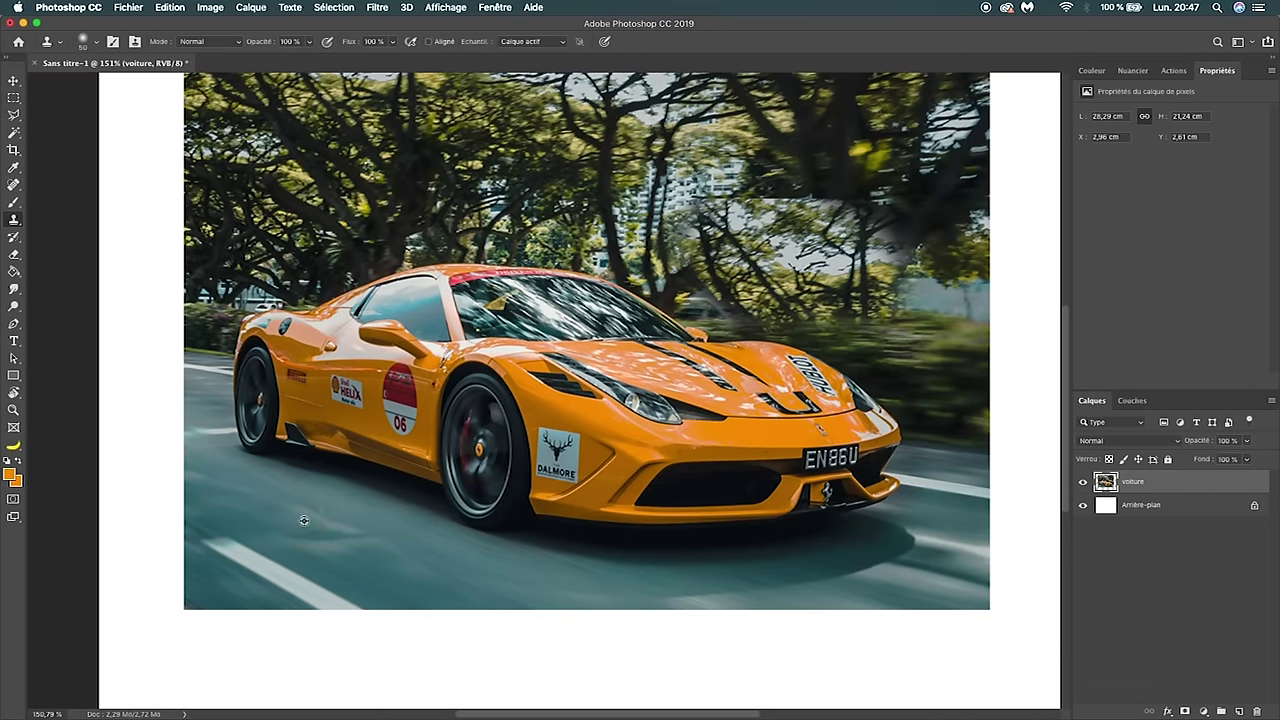
{"action": "left_click_drag", "start_coordinate": [220, 540], "coordinate": [375, 620]}
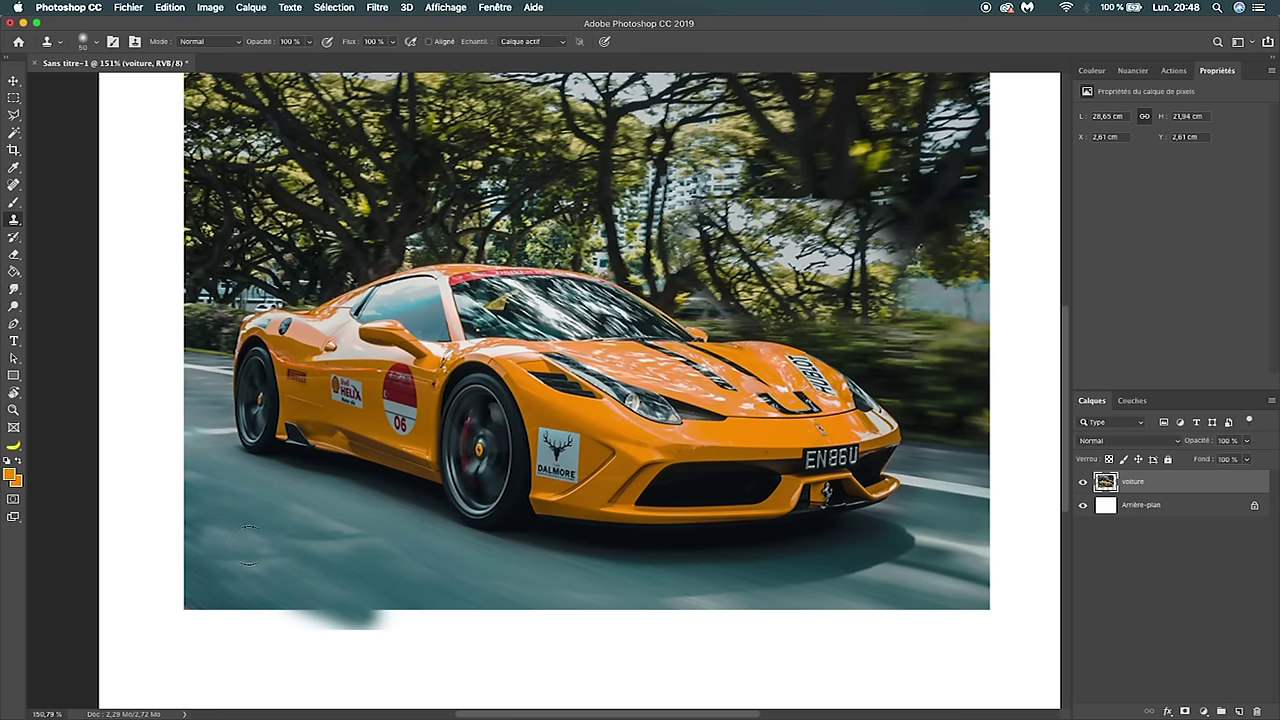
{"action": "key", "text": "ctrl+z"}
- Erase the photo's lower-left road edge into white
{"action": "left_click", "coordinate": [14, 256]}
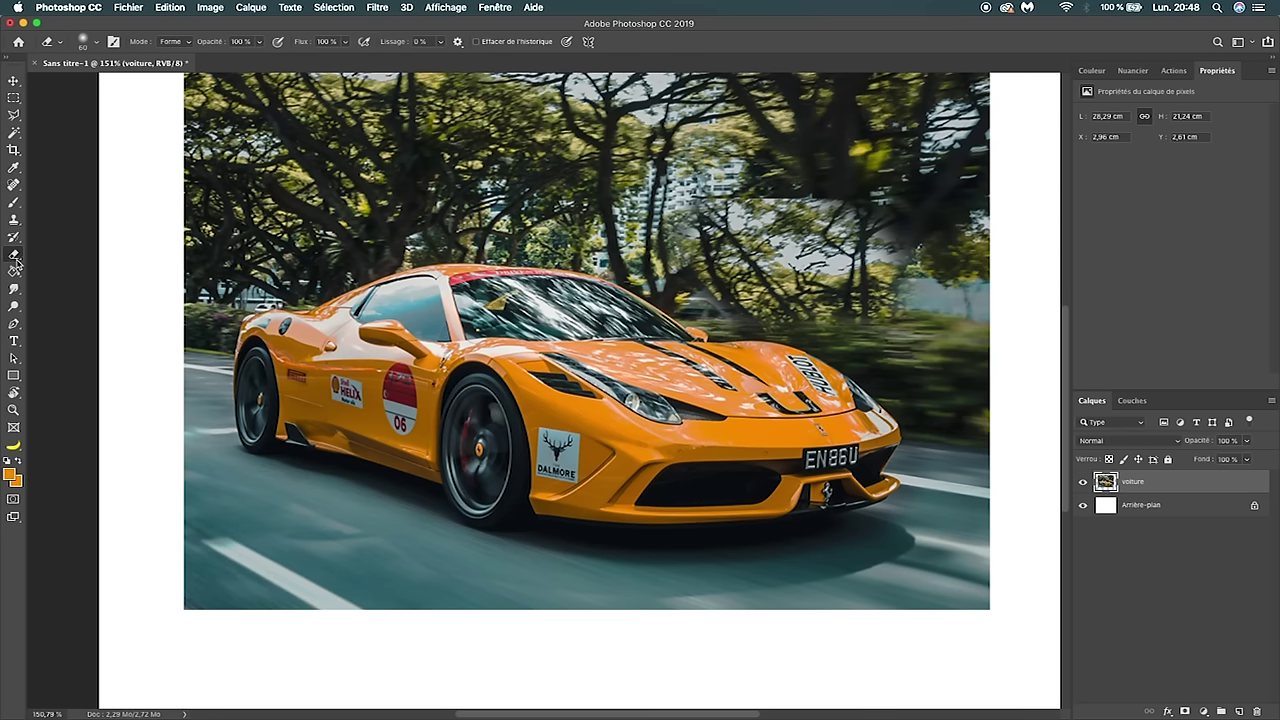
{"action": "mouse_move", "coordinate": [215, 420]}
{"action": "left_mouse_down"}
{"action": "mouse_move", "coordinate": [263, 588]}
{"action": "mouse_move", "coordinate": [615, 570]}
{"action": "left_mouse_up"}
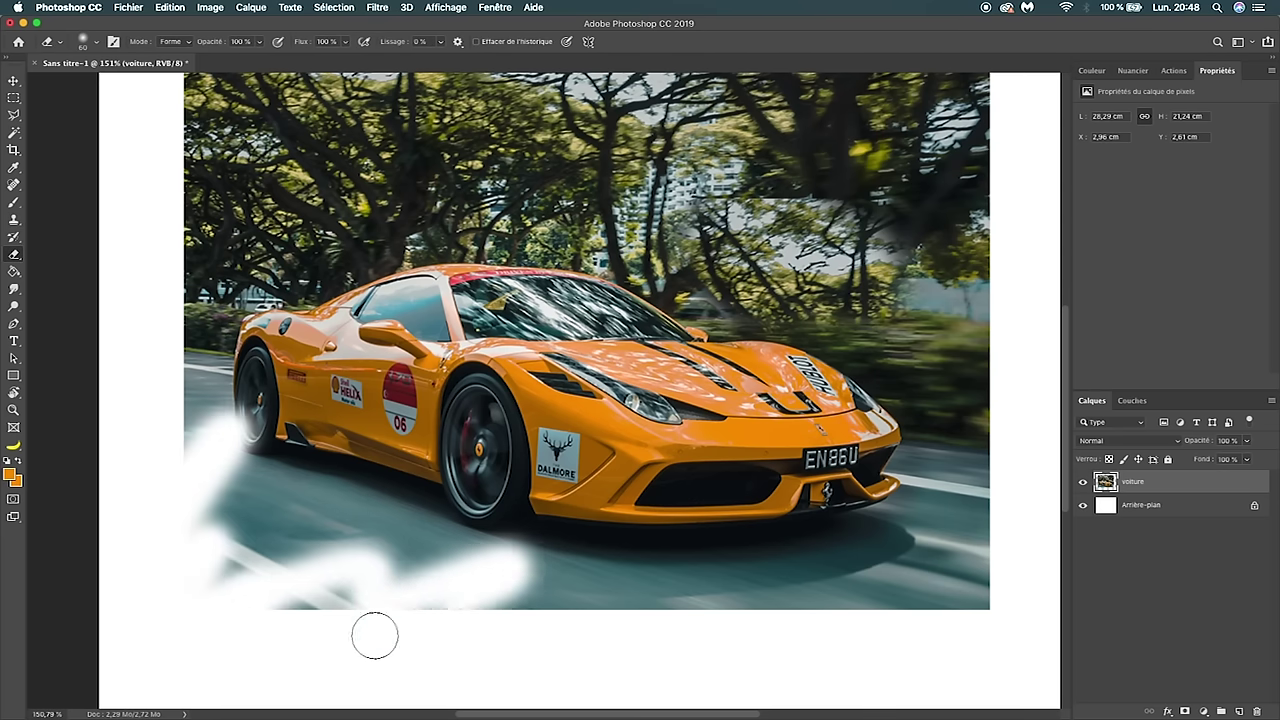
{"action": "left_click", "coordinate": [14, 272]}
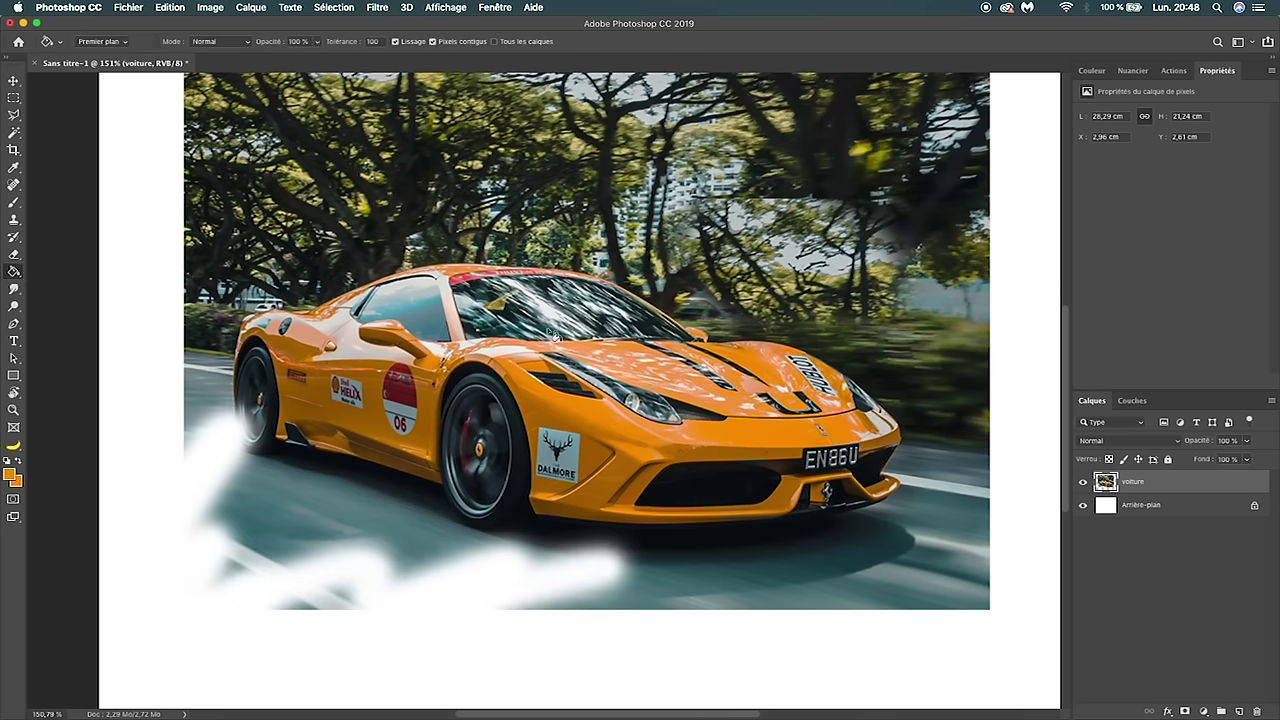
{"action": "scroll", "coordinate": [555, 335], "scroll_direction": "down", "scroll_amount": 3}
{"action": "scroll", "coordinate": [765, 548], "scroll_direction": "down", "scroll_amount": 2}
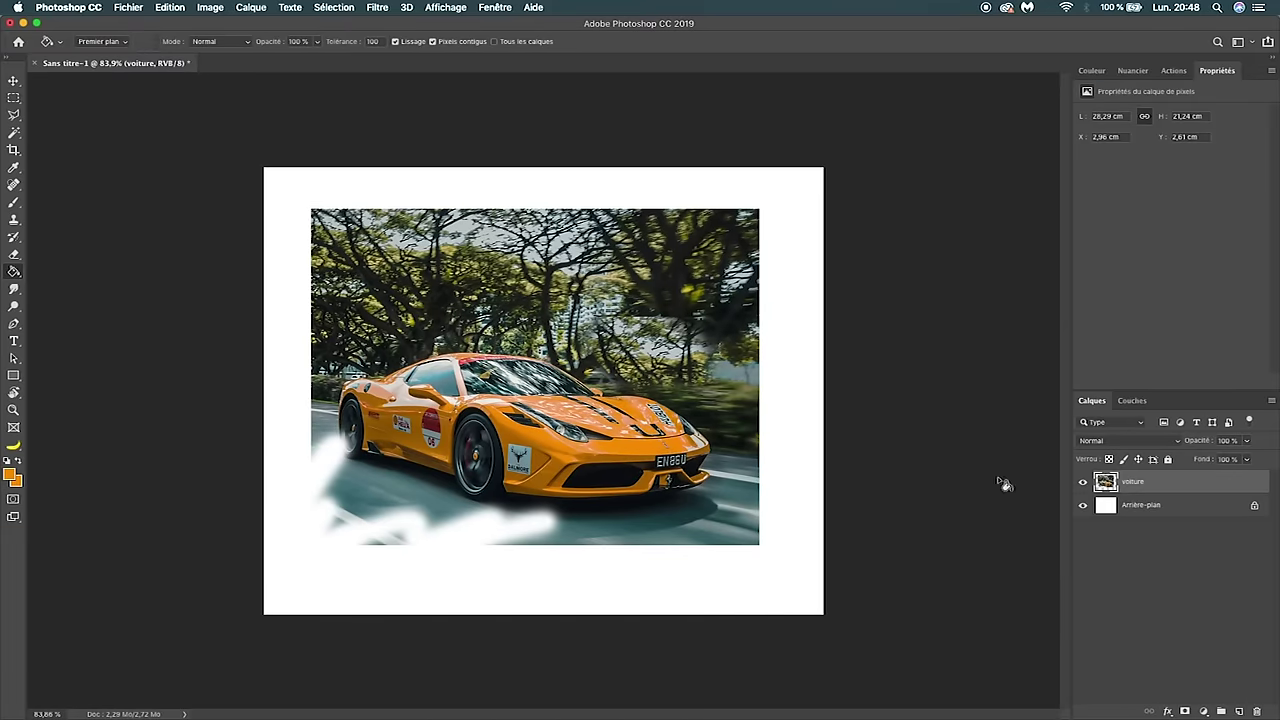
- Test a lighter orange #ffb934 fill on the Arrière-plan layer and undo it
{"action": "left_click", "coordinate": [1133, 510]}
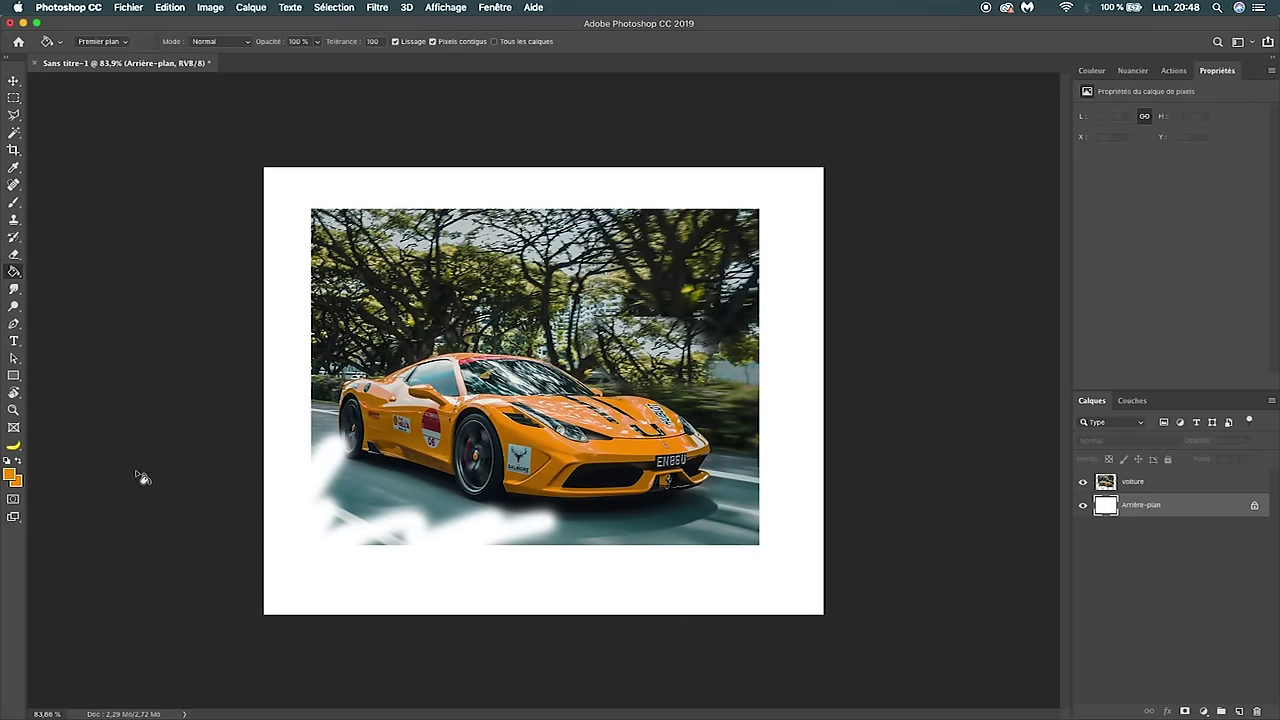
{"action": "left_click", "coordinate": [10, 475]}
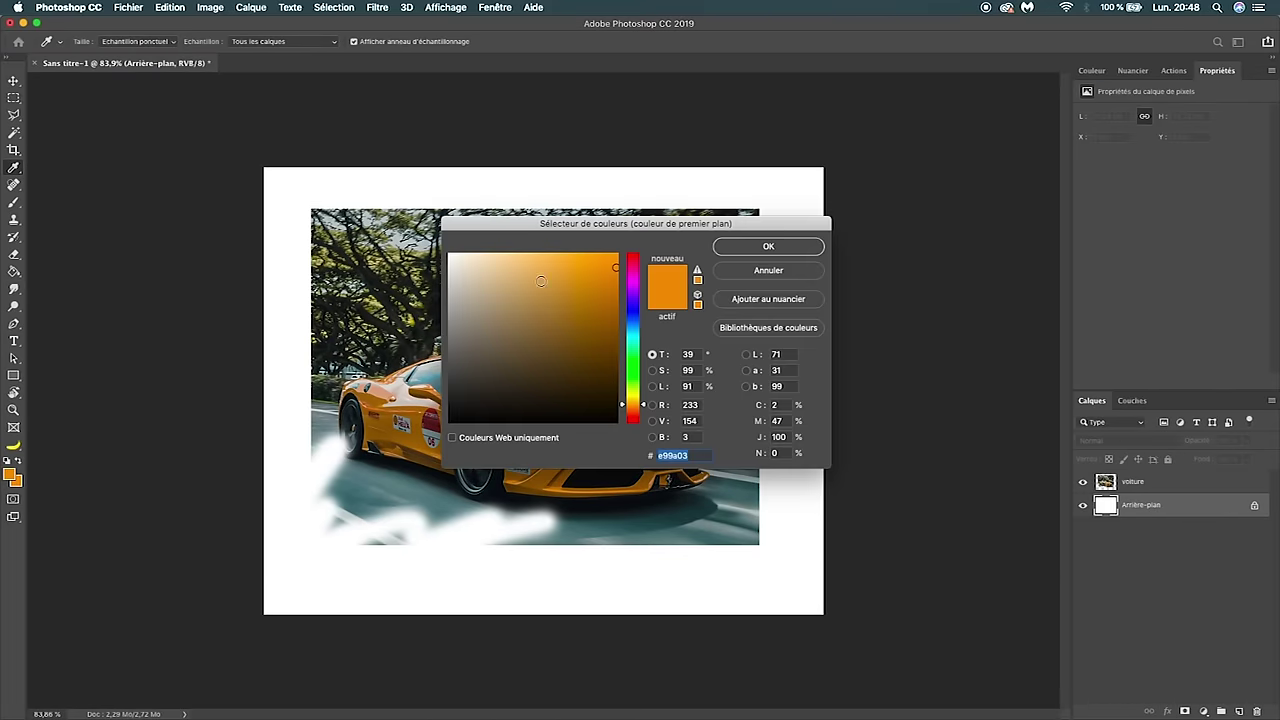
{"action": "left_click_drag", "start_coordinate": [595, 291], "coordinate": [583, 240]}
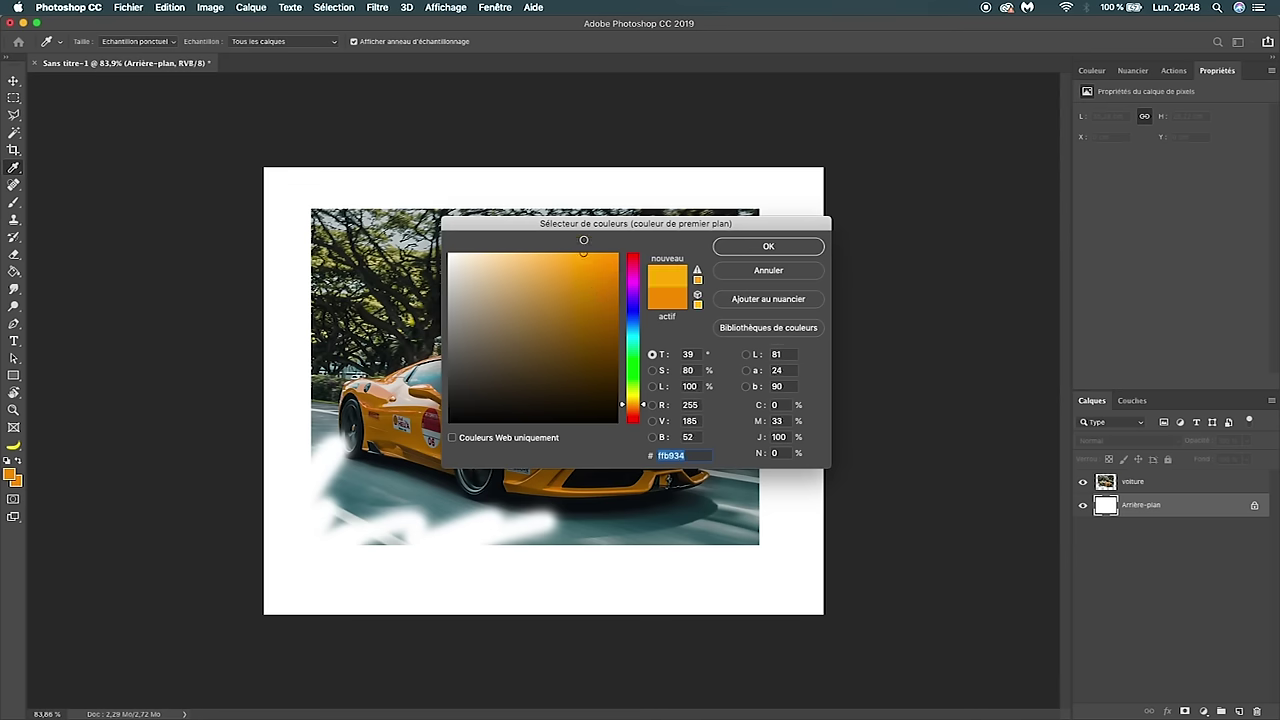
{"action": "left_click", "coordinate": [801, 249]}
{"action": "left_click", "coordinate": [541, 350]}
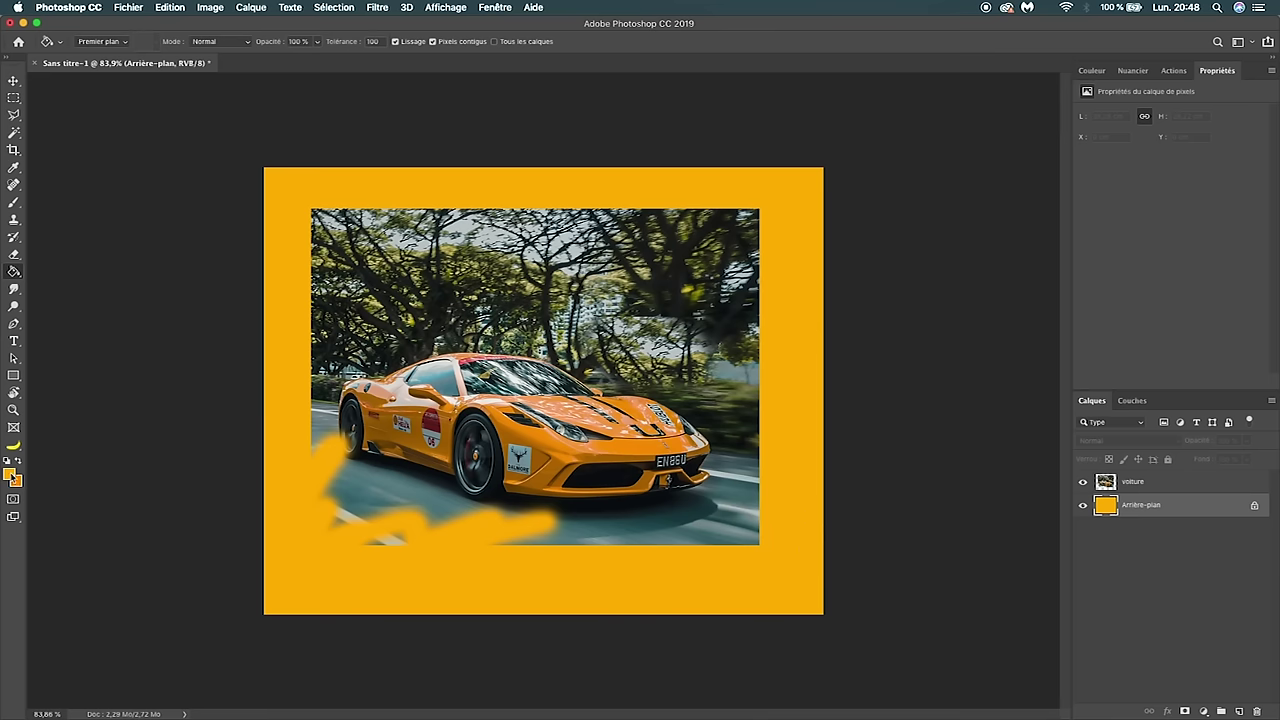
{"action": "key", "text": "ctrl+z"}
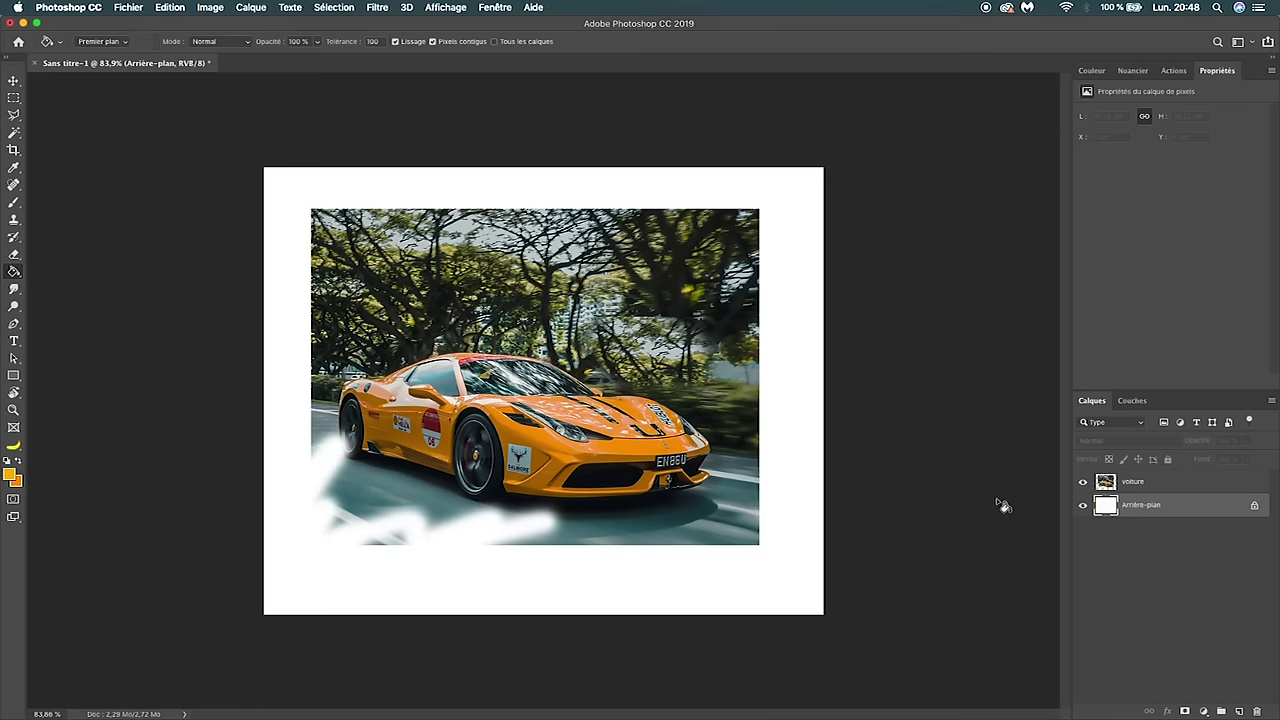
{"action": "scroll", "coordinate": [390, 435], "scroll_direction": "up", "scroll_amount": 5}
{"action": "left_click", "coordinate": [14, 288]}
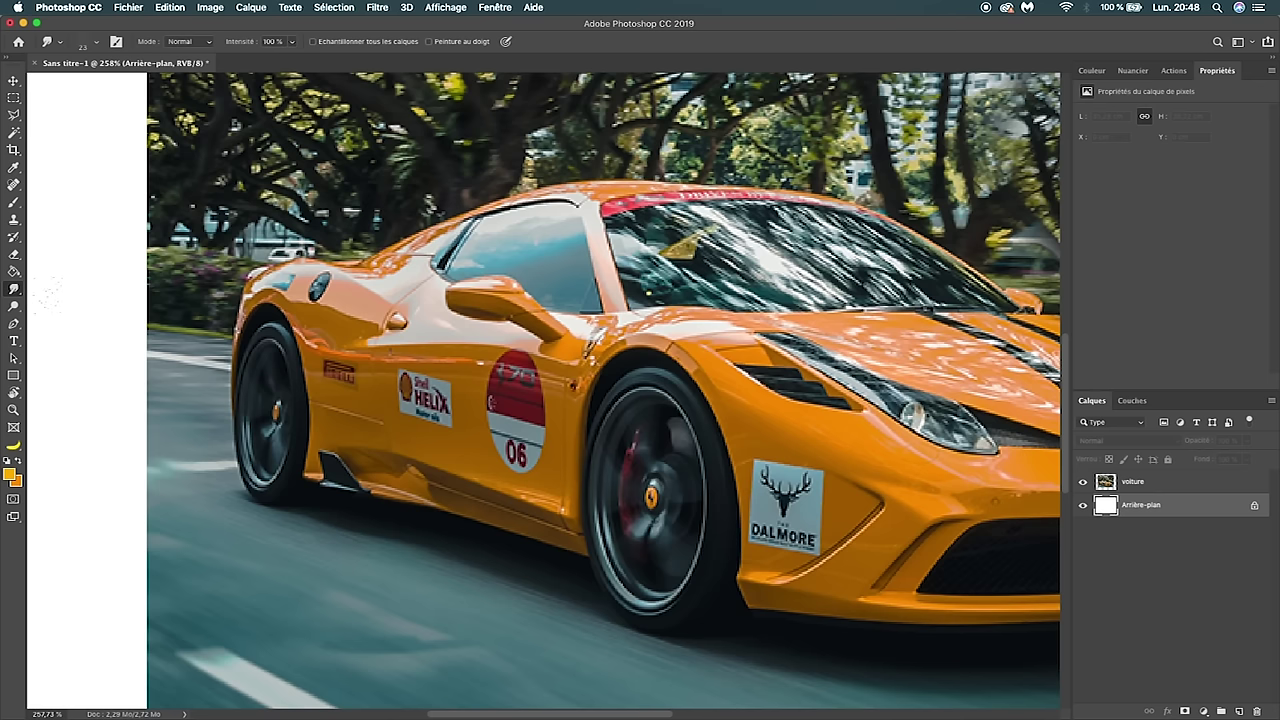
- Smudge the car's rear edge and the door mirror tip on the voiture layer
{"action": "left_click", "coordinate": [85, 42]}
{"action": "scroll", "coordinate": [600, 400], "scroll_direction": "up", "scroll_amount": 5}
{"action": "left_click", "coordinate": [815, 486]}
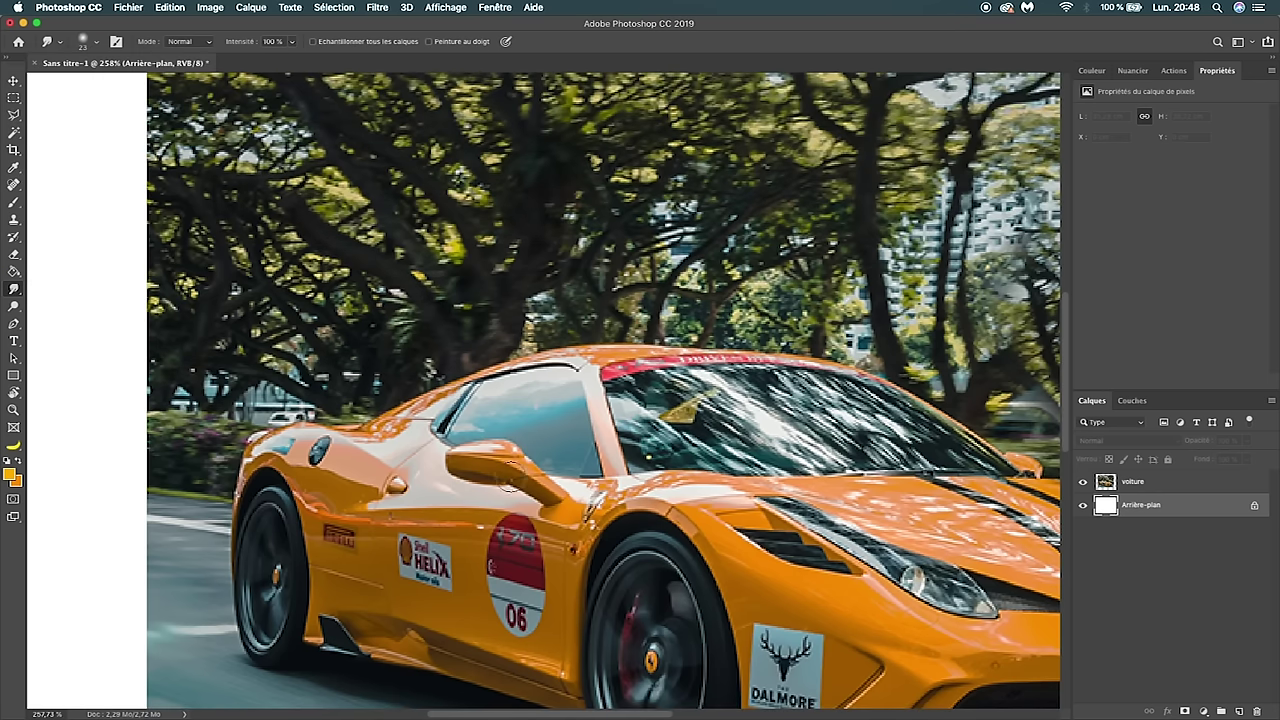
{"action": "left_click", "coordinate": [1157, 480]}
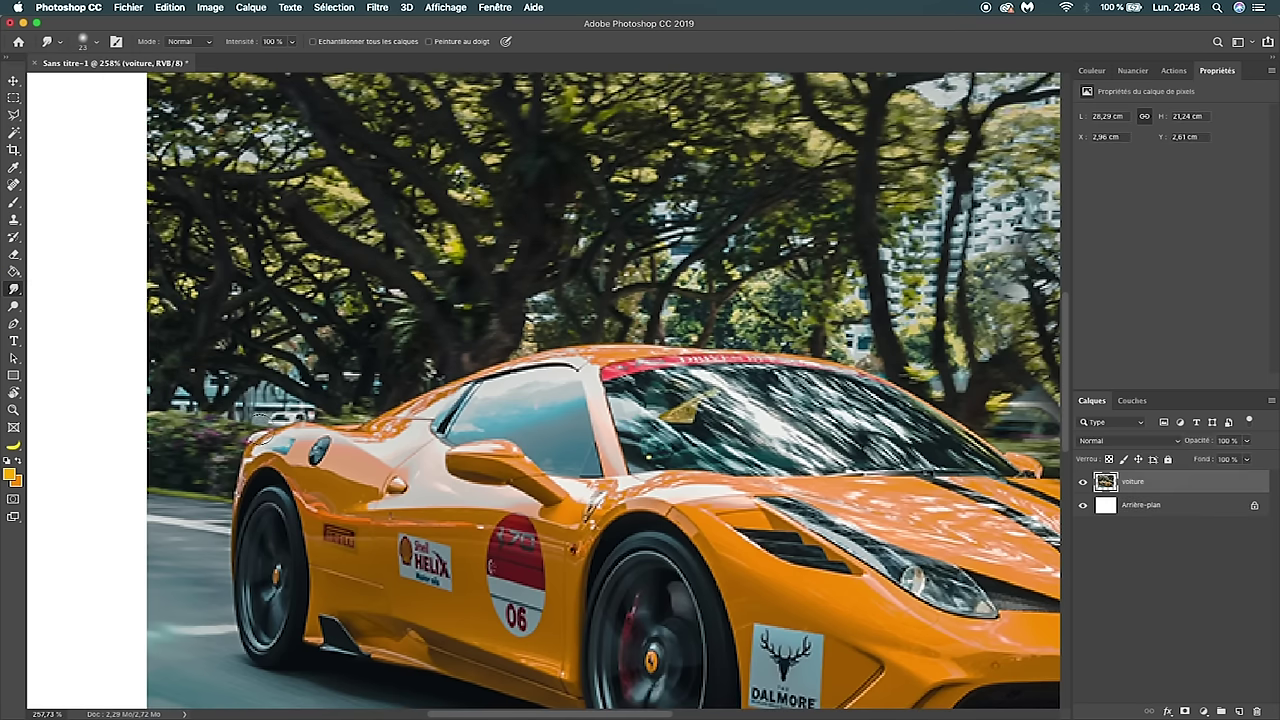
{"action": "left_click_drag", "start_coordinate": [232, 438], "coordinate": [336, 432]}
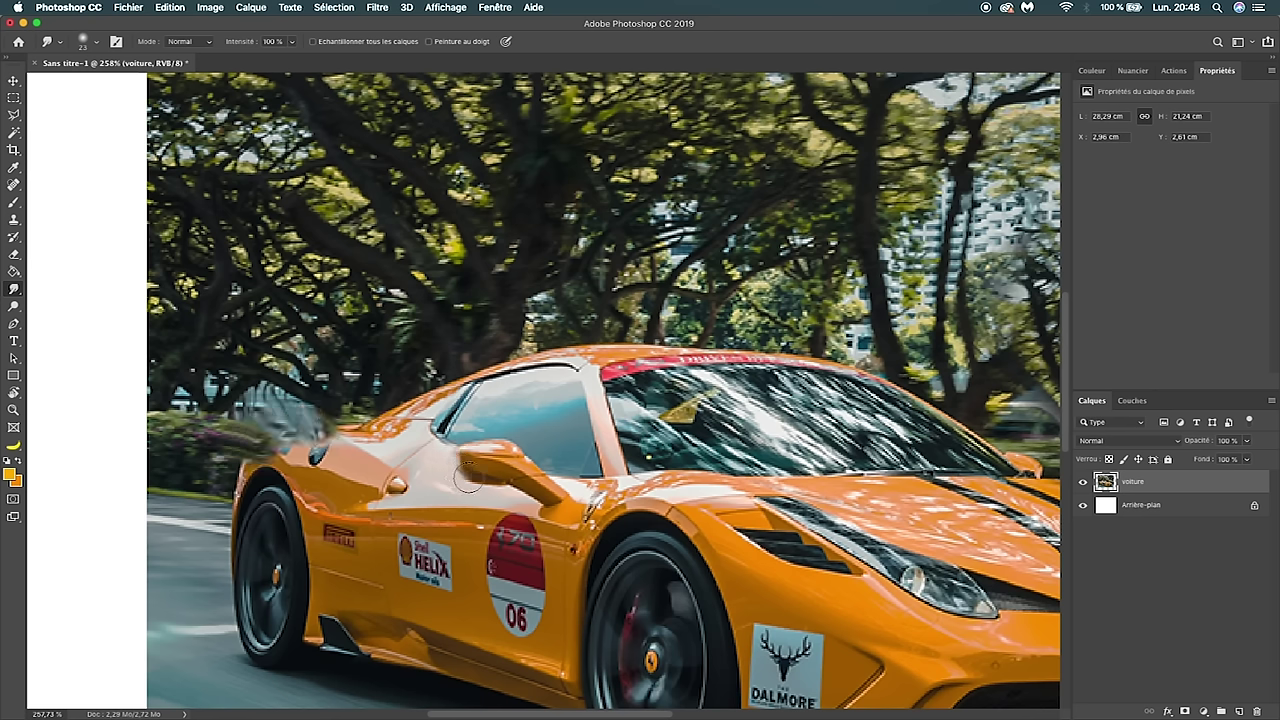
{"action": "left_click_drag", "start_coordinate": [478, 441], "coordinate": [469, 465]}
- Dodge and burn the rear fender to darken it
{"action": "key", "text": "o"}
{"action": "right_click", "coordinate": [14, 306]}
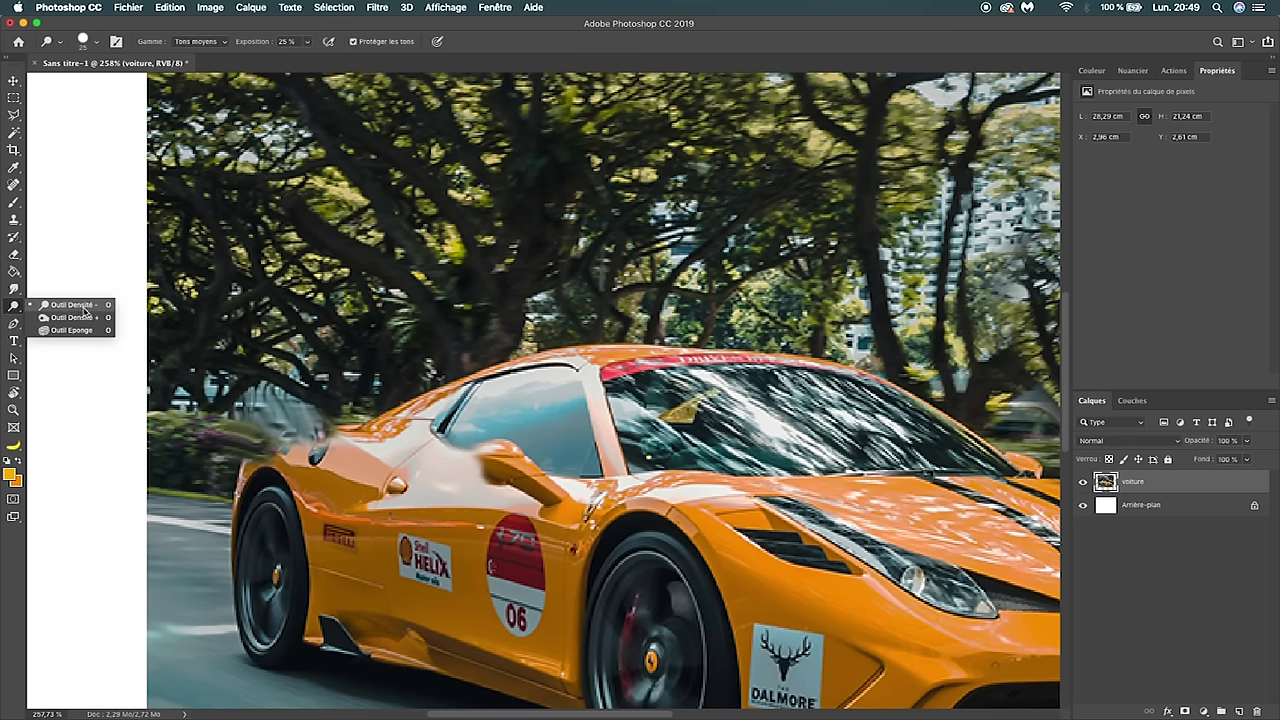
{"action": "left_click", "coordinate": [85, 309]}
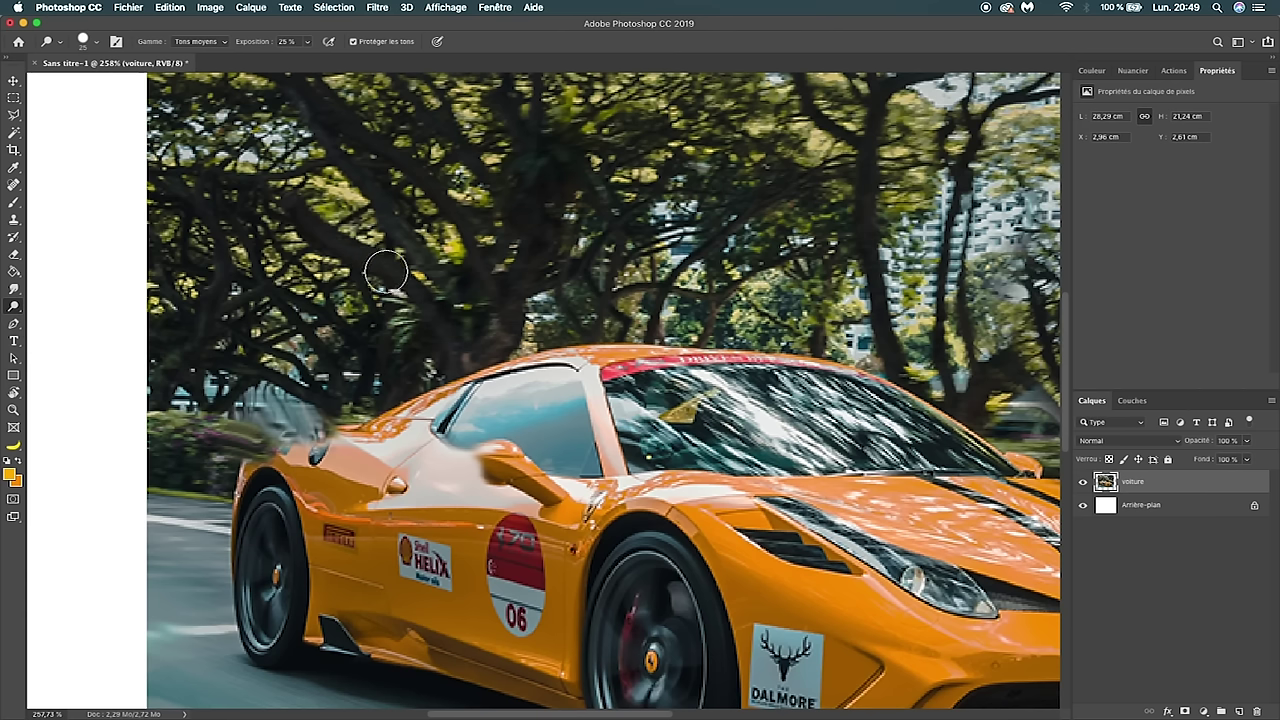
{"action": "left_click_drag", "start_coordinate": [740, 560], "coordinate": [755, 650]}
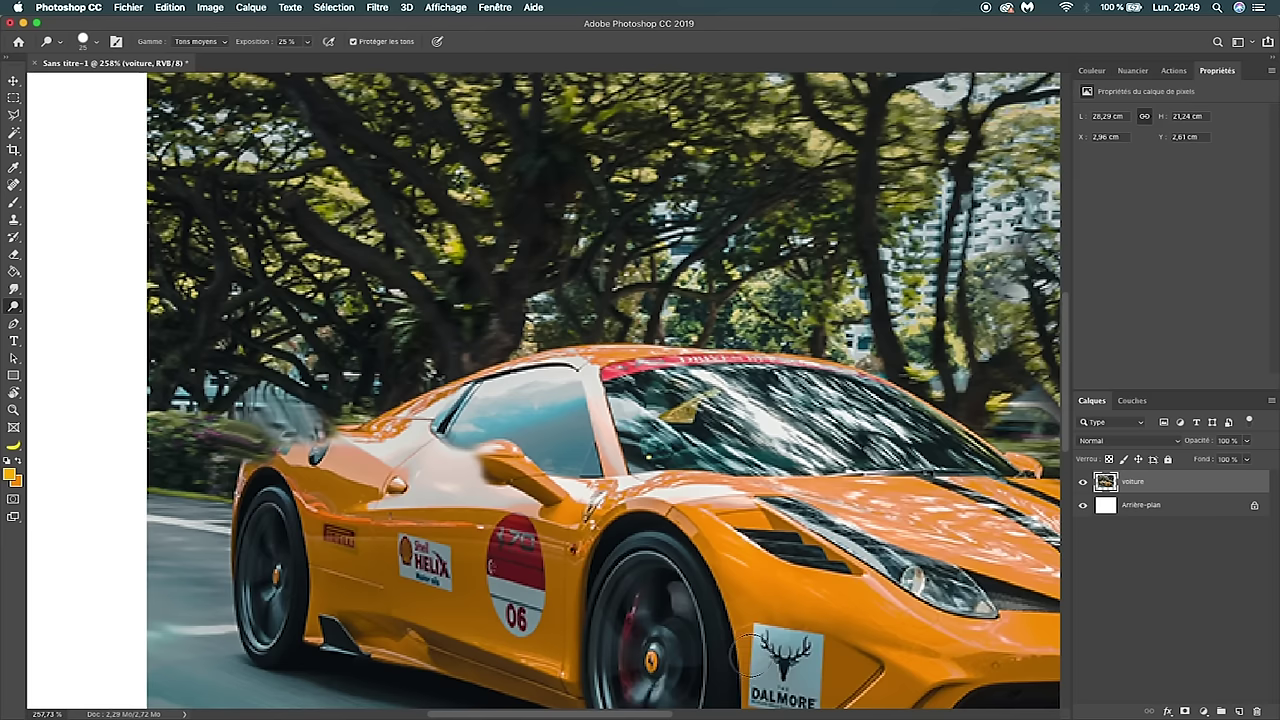
{"action": "right_click", "coordinate": [14, 306]}
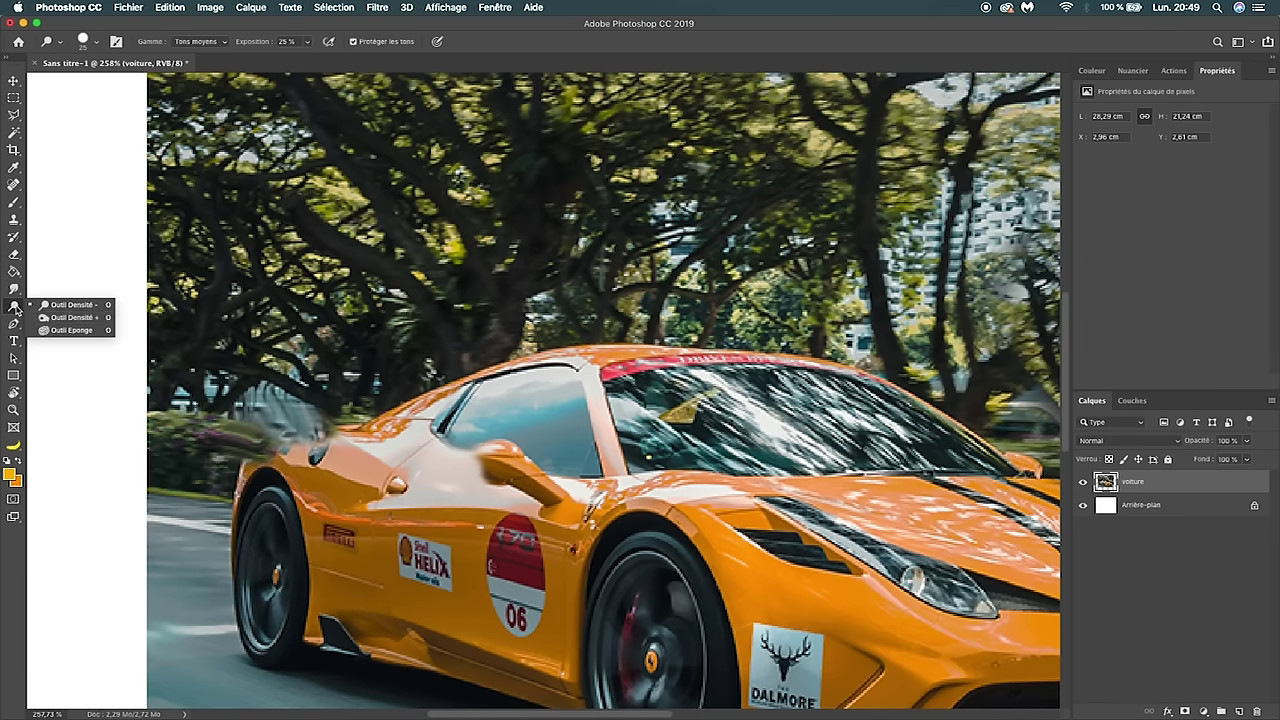
{"action": "left_click", "coordinate": [80, 318]}
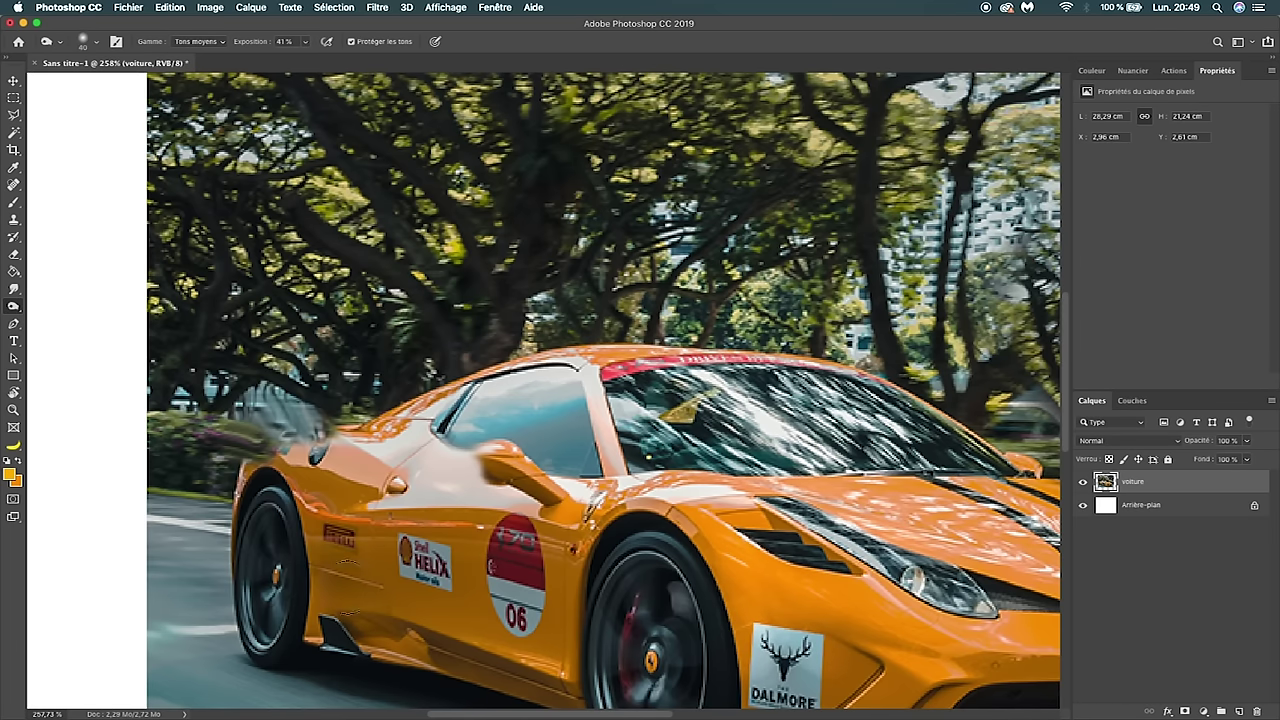
{"action": "mouse_move", "coordinate": [343, 586]}
{"action": "left_mouse_down"}
{"action": "mouse_move", "coordinate": [324, 597]}
{"action": "mouse_move", "coordinate": [371, 557]}
{"action": "mouse_move", "coordinate": [400, 629]}
{"action": "left_mouse_up"}
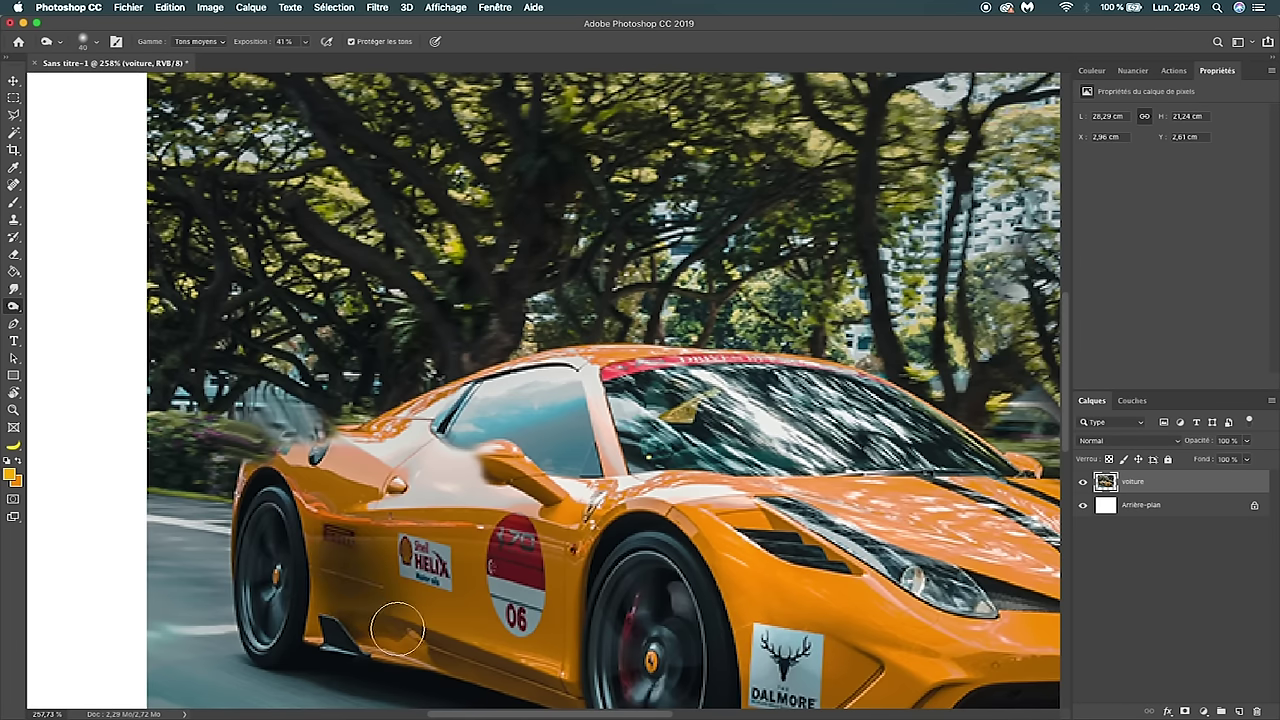
- Desaturate the wing mirror and the red roof stripe with the Sponge tool
{"action": "key", "text": "shift+o"}
{"action": "right_click", "coordinate": [14, 307]}
{"action": "left_click", "coordinate": [68, 332]}
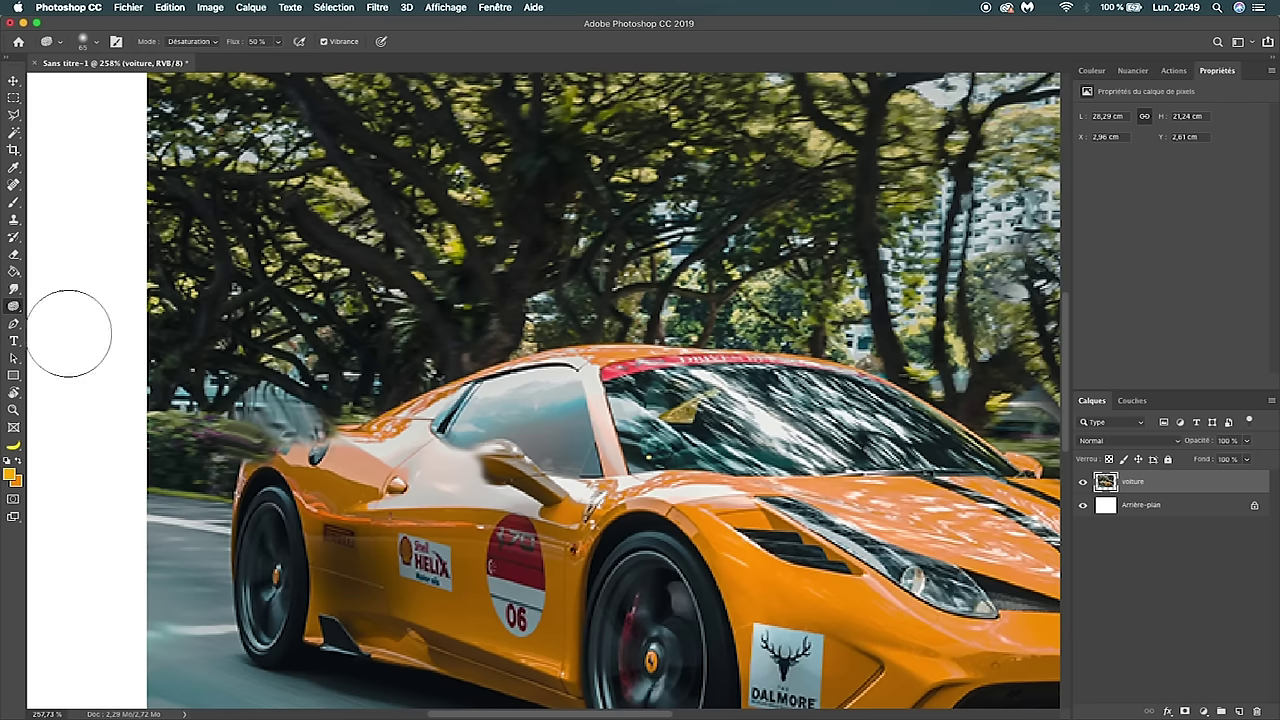
{"action": "left_click_drag", "start_coordinate": [513, 455], "coordinate": [505, 480]}
{"action": "left_click_drag", "start_coordinate": [612, 345], "coordinate": [775, 355]}
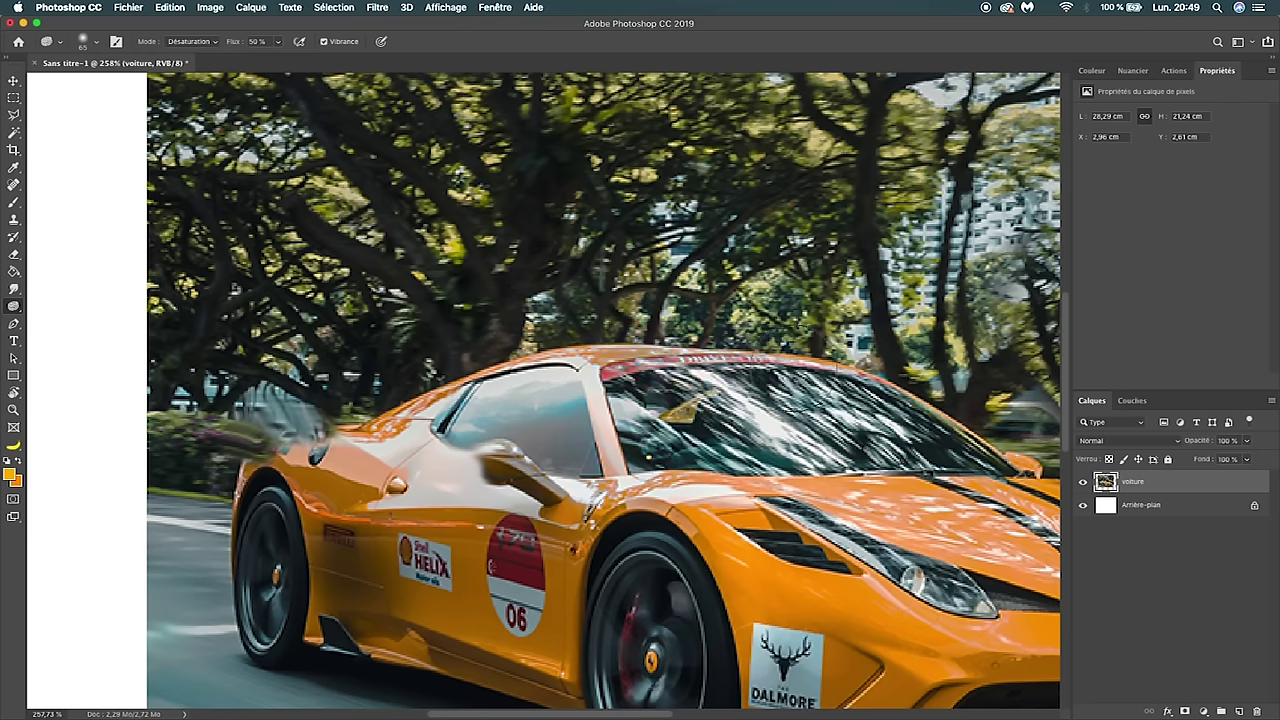
- Trace a closed Pen path around the car's front bumper and hood
{"action": "key", "text": "super+0"}
{"action": "left_click", "coordinate": [16, 324]}
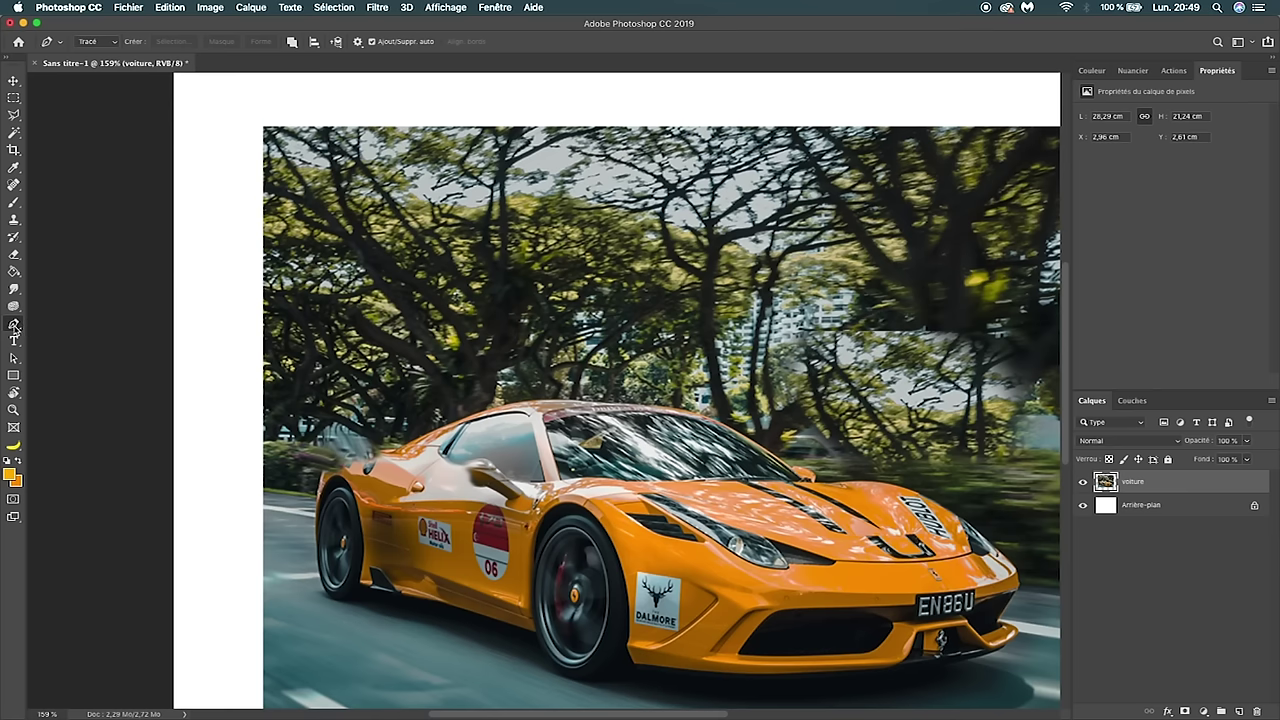
{"action": "scroll", "coordinate": [619, 494], "scroll_direction": "down", "scroll_amount": 2}
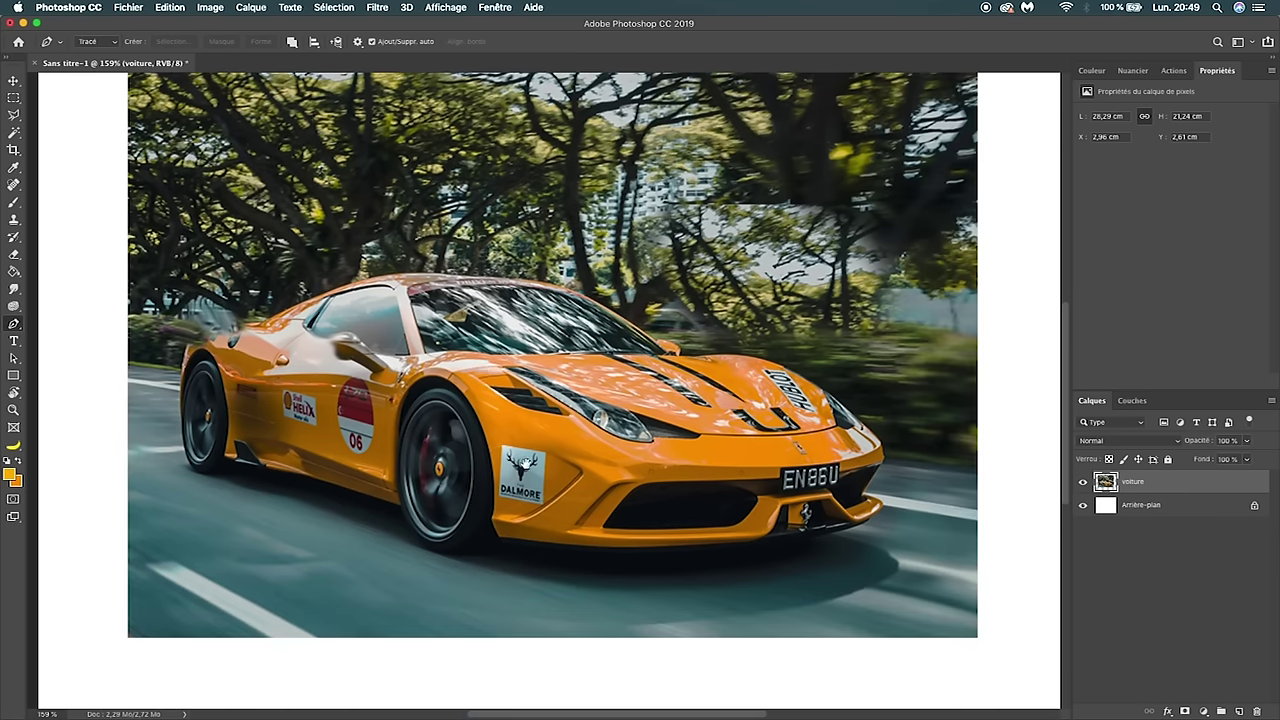
{"action": "scroll", "coordinate": [400, 490], "scroll_direction": "up", "scroll_amount": 5}
{"action": "left_click", "coordinate": [204, 484]}
{"action": "left_click_drag", "start_coordinate": [577, 502], "coordinate": [764, 490]}
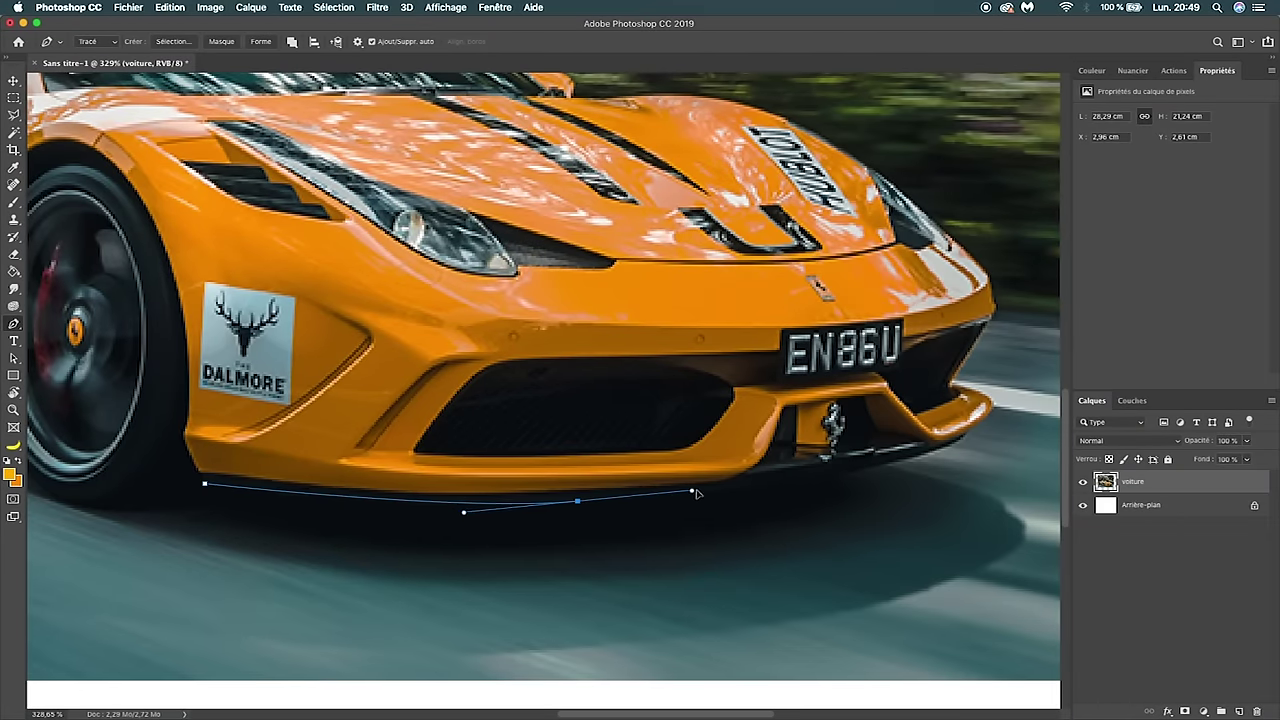
{"action": "left_click", "coordinate": [907, 477]}
{"action": "key", "text": "ctrl+z"}
{"action": "left_click_drag", "start_coordinate": [997, 416], "coordinate": [1035, 345]}
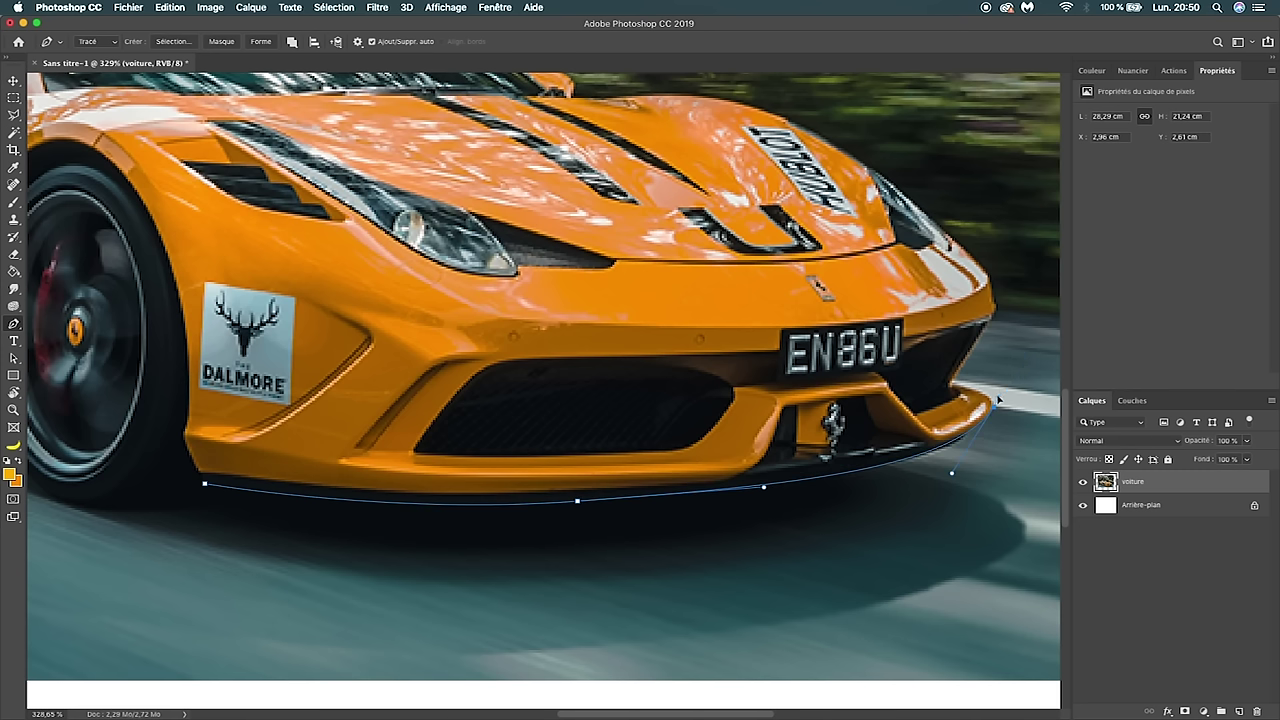
{"action": "left_click_drag", "start_coordinate": [955, 383], "coordinate": [993, 318]}
{"action": "scroll", "coordinate": [850, 192], "scroll_direction": "up", "scroll_amount": 3}
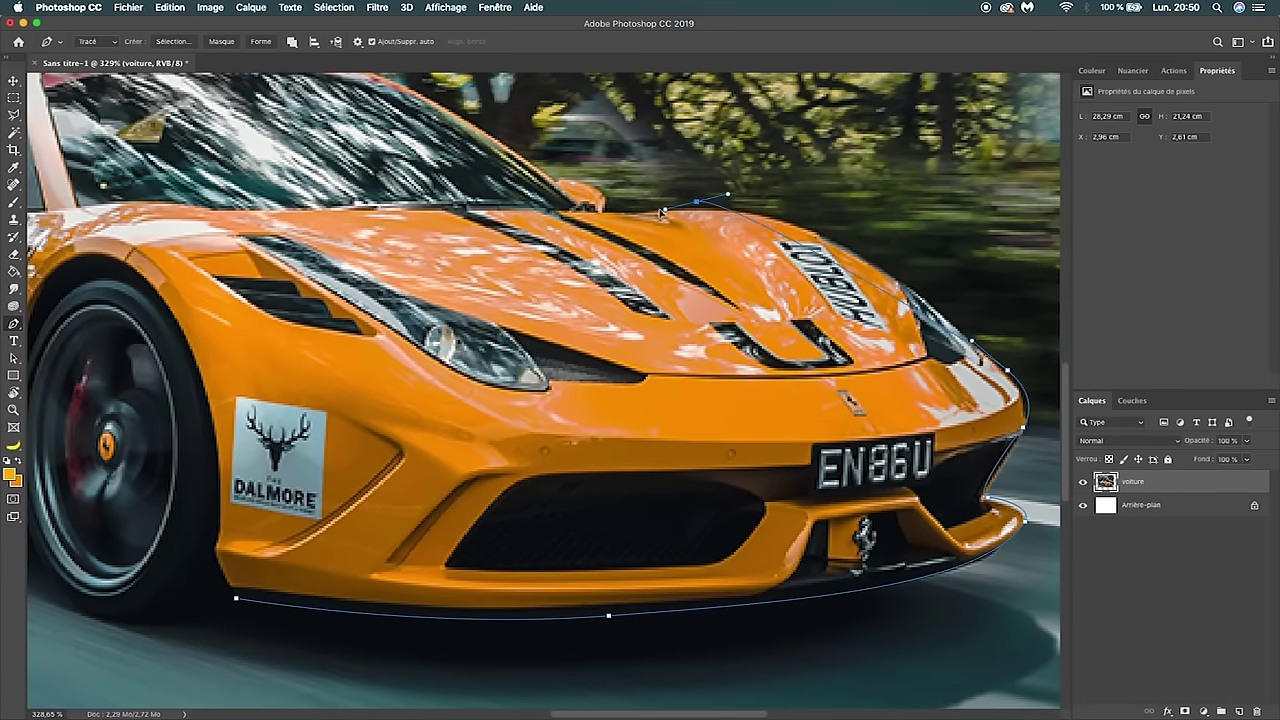
{"action": "left_click_drag", "start_coordinate": [703, 205], "coordinate": [561, 212]}
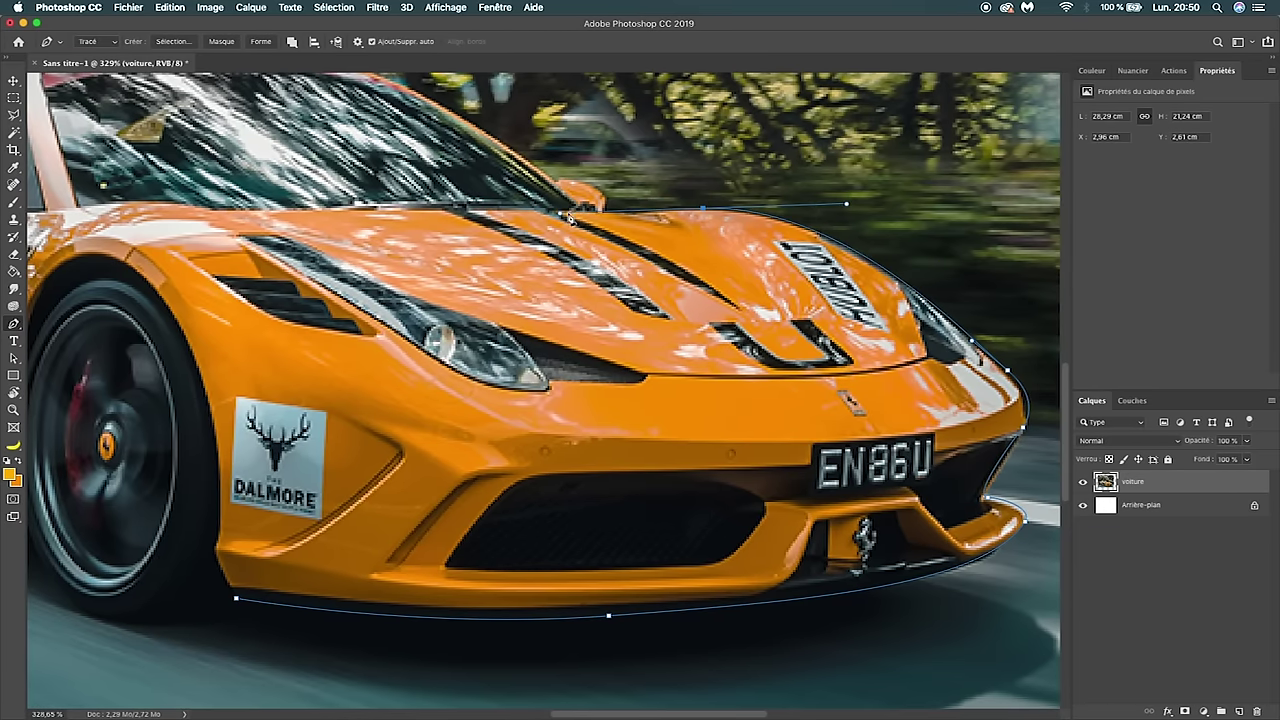
{"action": "left_click", "coordinate": [609, 210]}
{"action": "left_click", "coordinate": [237, 602]}
- Turn the path into an unfeathered selection, copy it to a new layer, and hide voiture
{"action": "scroll", "coordinate": [362, 493], "scroll_direction": "down", "scroll_amount": 5}
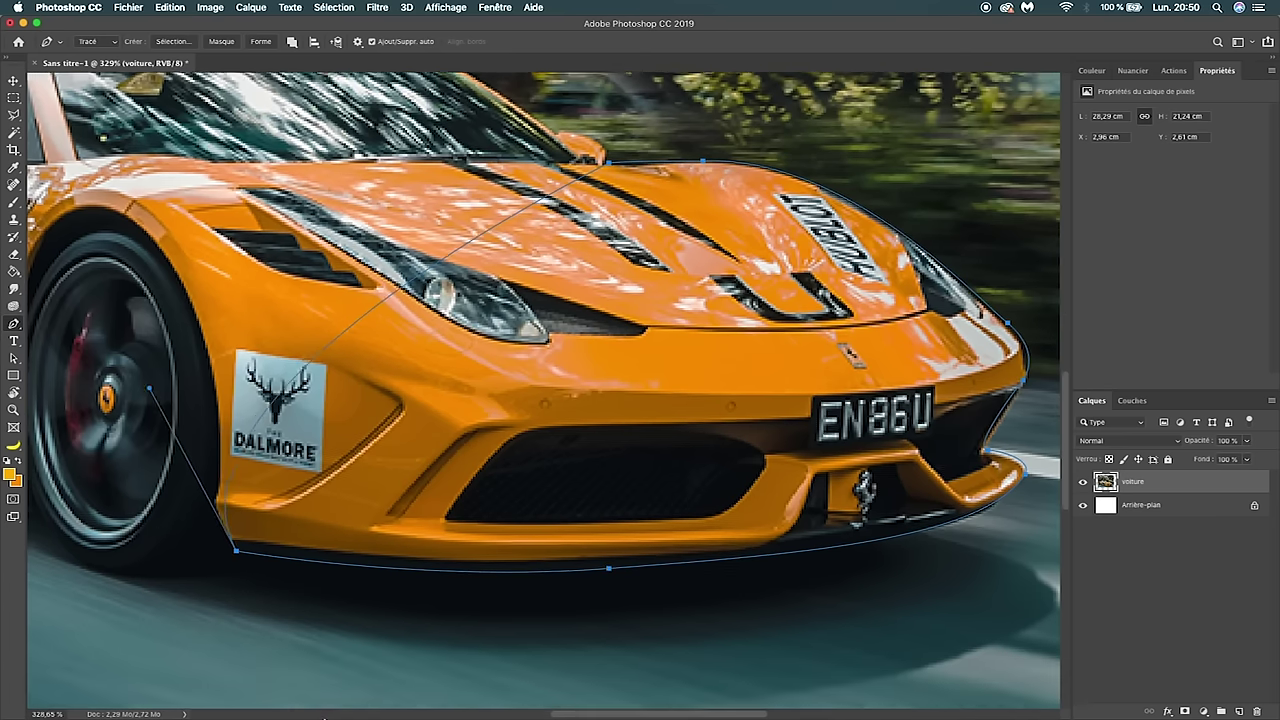
{"action": "scroll", "coordinate": [362, 493], "scroll_direction": "down", "scroll_amount": 5}
{"action": "right_click", "coordinate": [424, 406]}
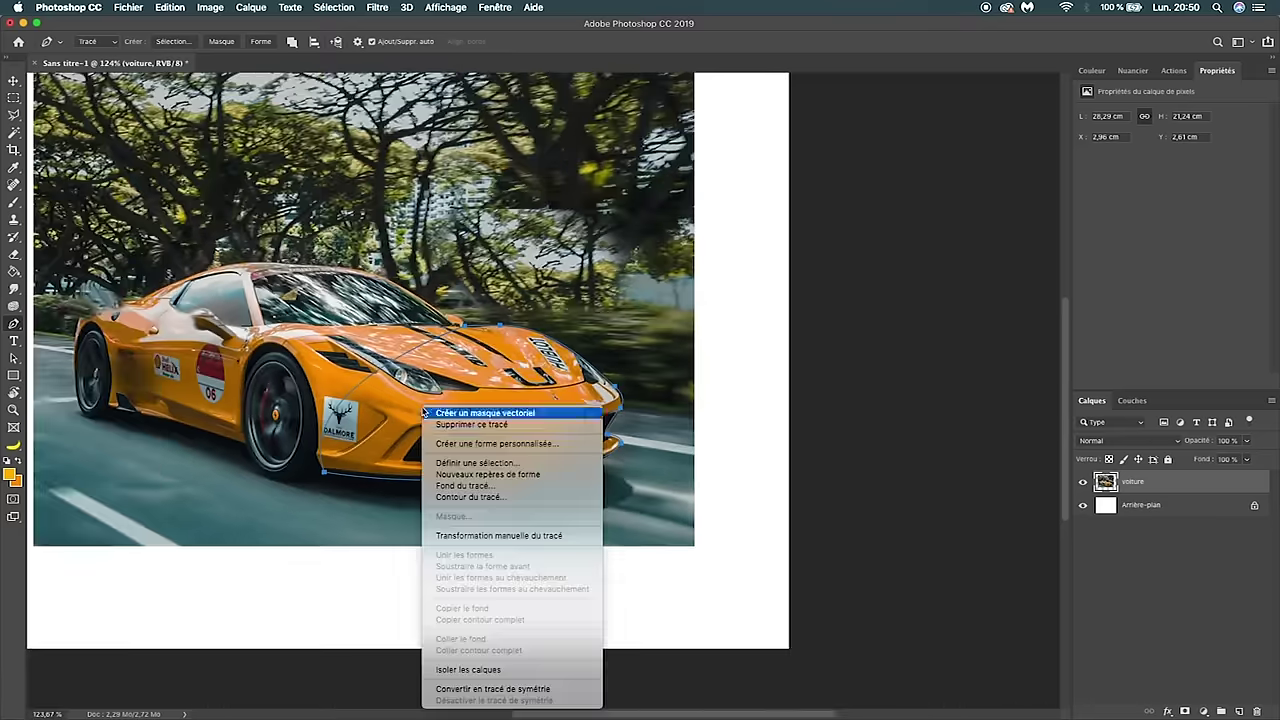
{"action": "left_click", "coordinate": [476, 462]}
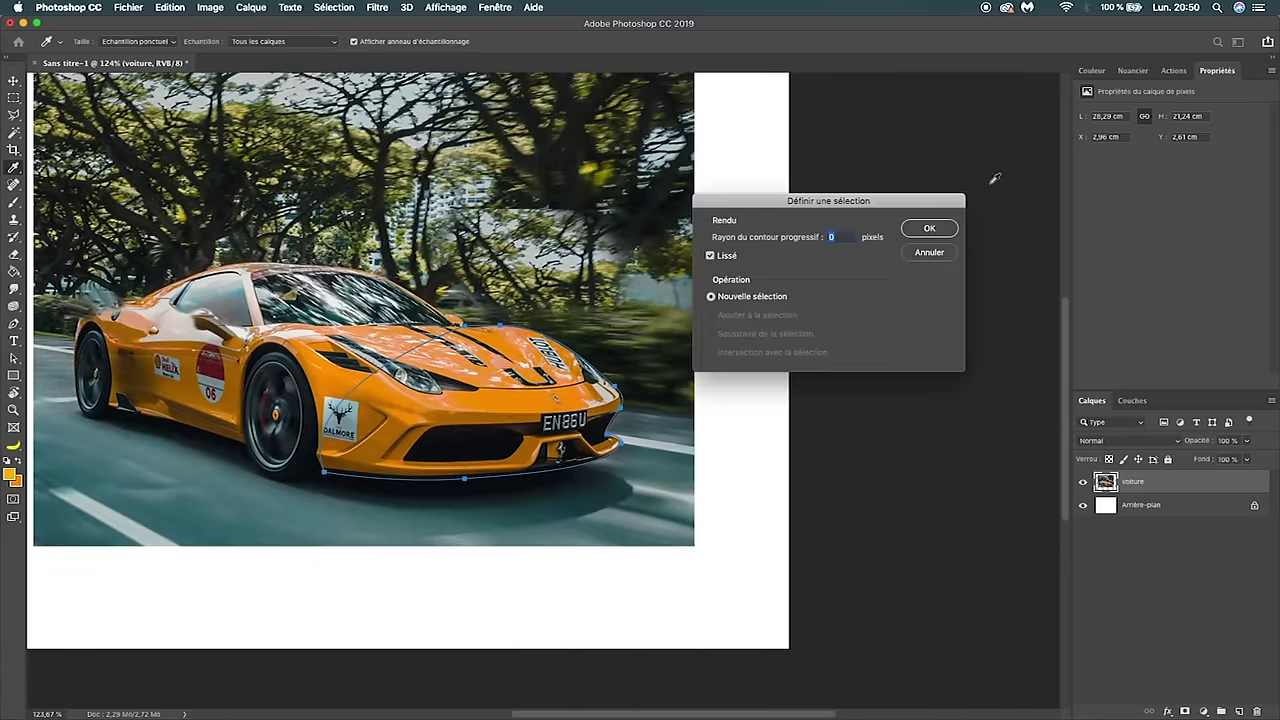
{"action": "left_click", "coordinate": [928, 230]}
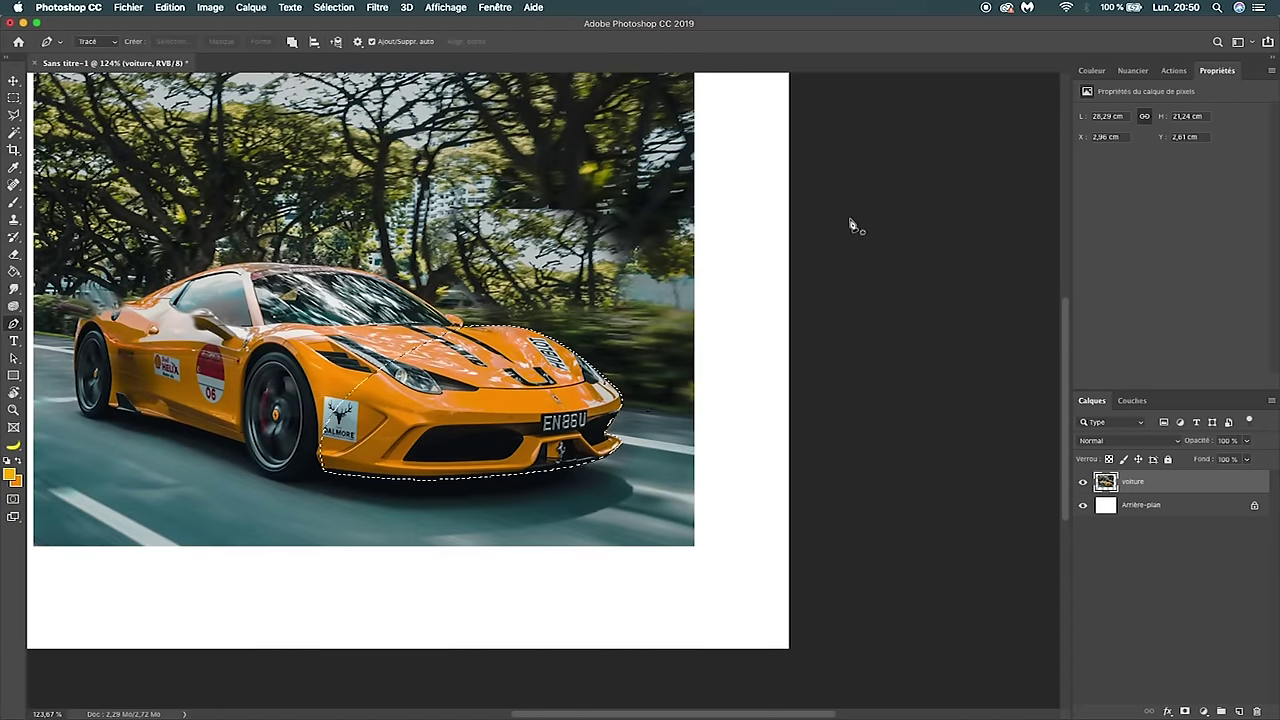
{"action": "key", "text": "ctrl+j"}
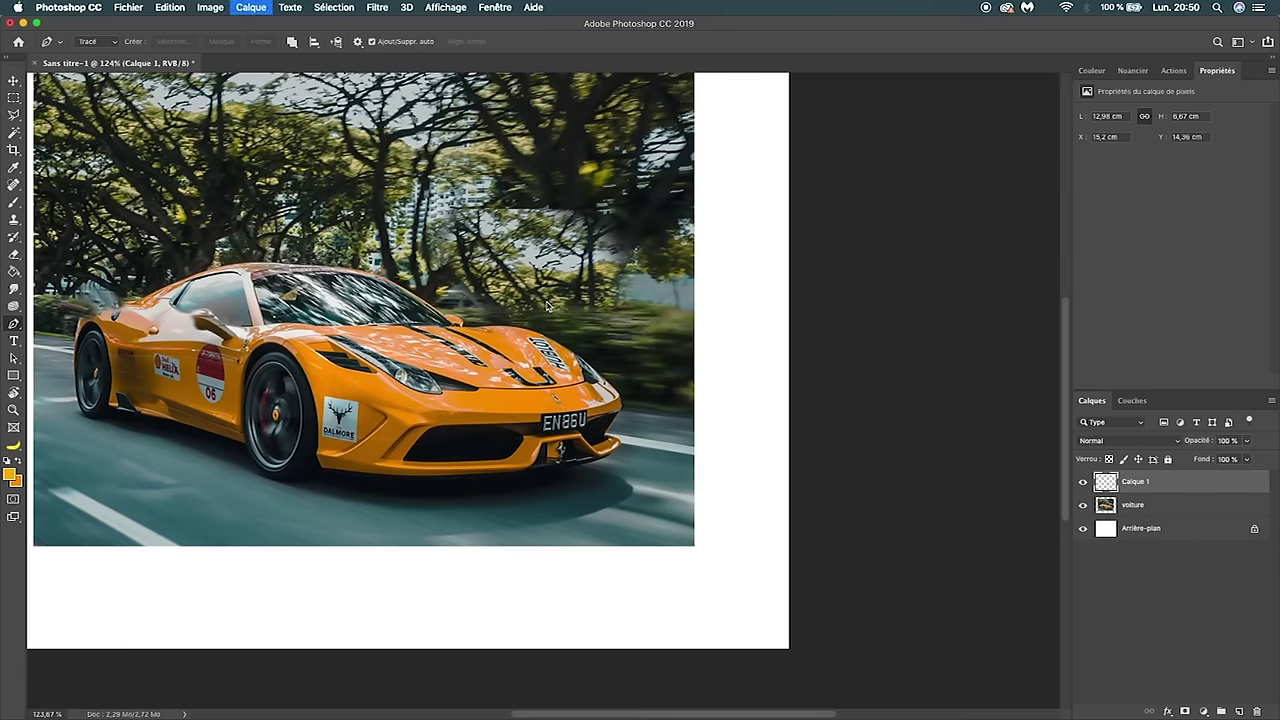
{"action": "left_click", "coordinate": [1082, 505]}
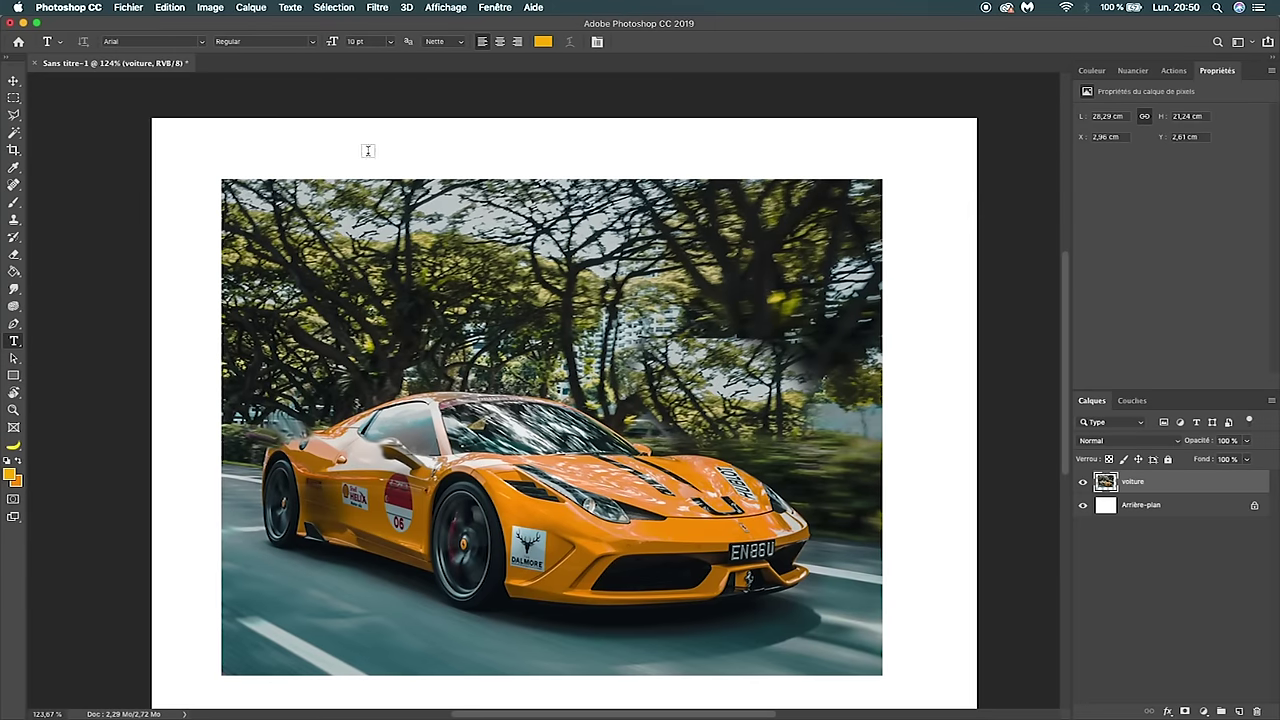
- Add the 'Voiture' text line above the photo and centre it there
{"action": "left_click", "coordinate": [367, 151]}
{"action": "key", "text": "BackSpace"}
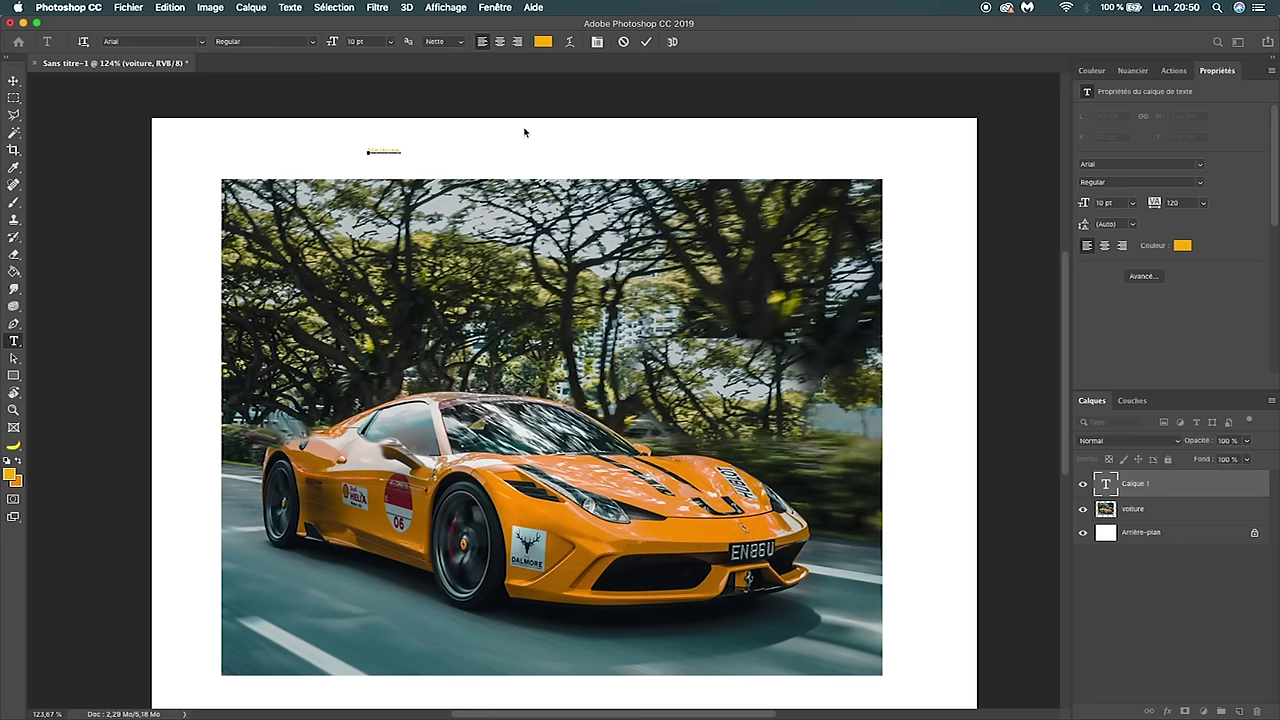
{"action": "left_click", "coordinate": [13, 80]}
{"action": "left_click_drag", "start_coordinate": [385, 161], "coordinate": [508, 175]}
- Set the title size to 65 pt and try centre, right and left alignment
{"action": "left_click", "coordinate": [14, 340]}
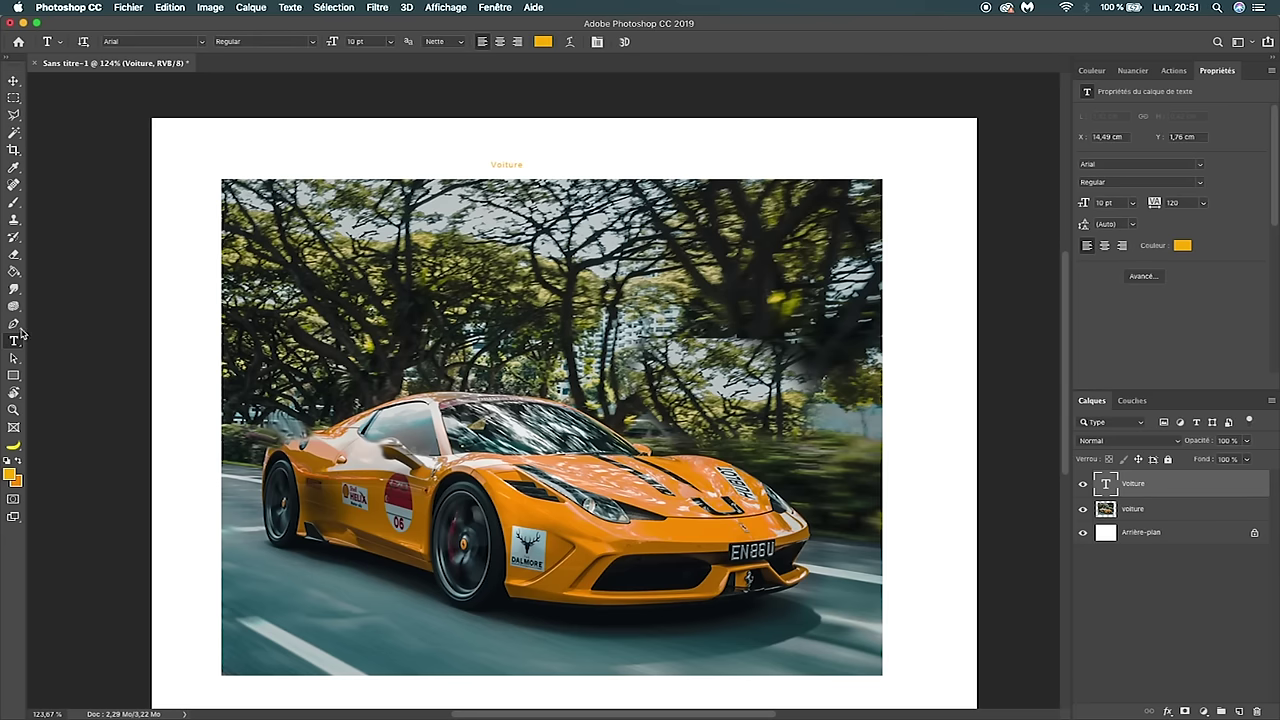
{"action": "left_click", "coordinate": [385, 45]}
{"action": "left_click", "coordinate": [366, 167]}
{"action": "left_click", "coordinate": [331, 40]}
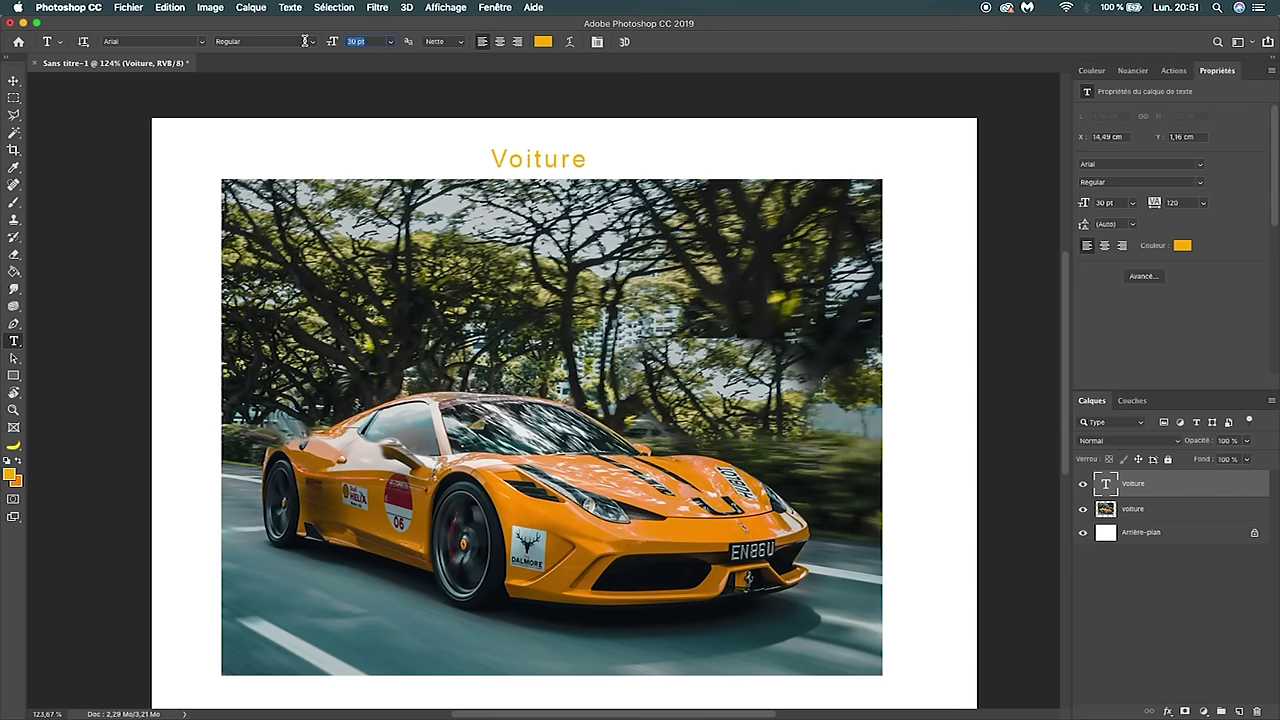
{"action": "type", "text": "65"}
{"action": "key", "text": "Return"}
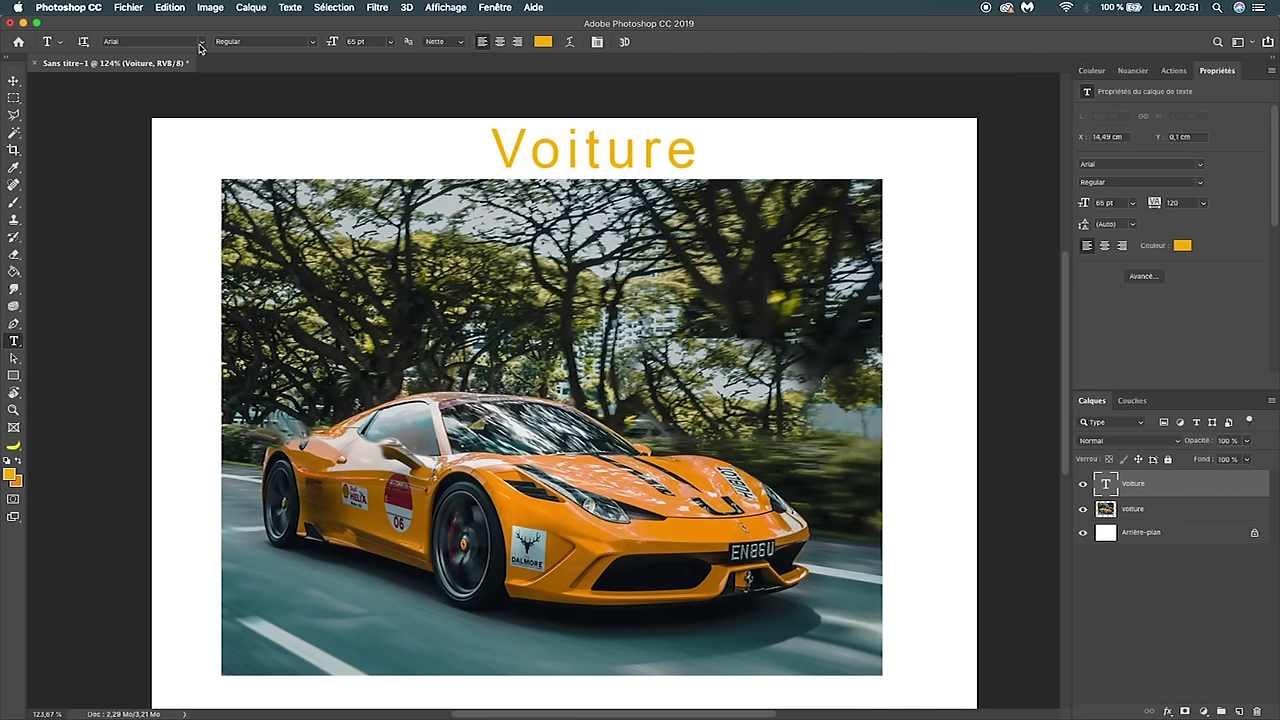
{"action": "left_click", "coordinate": [203, 41]}
{"action": "left_click", "coordinate": [498, 44]}
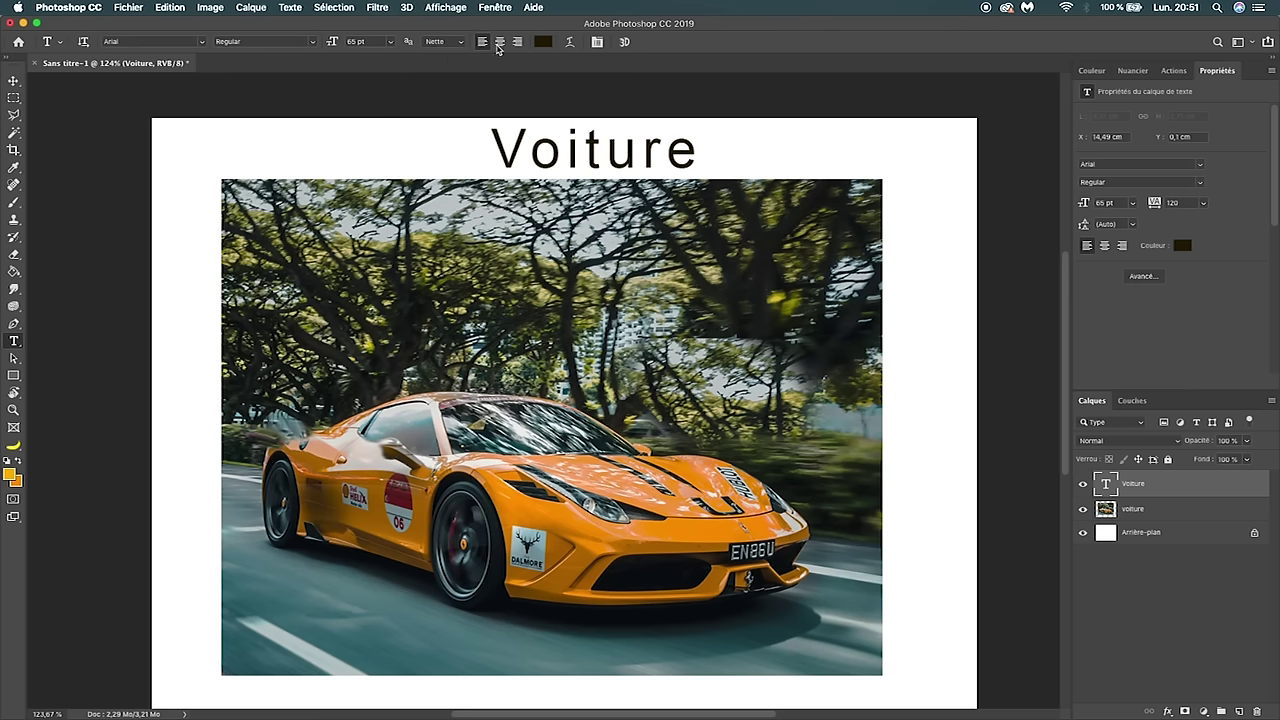
{"action": "left_click", "coordinate": [500, 43]}
{"action": "left_click", "coordinate": [518, 42]}
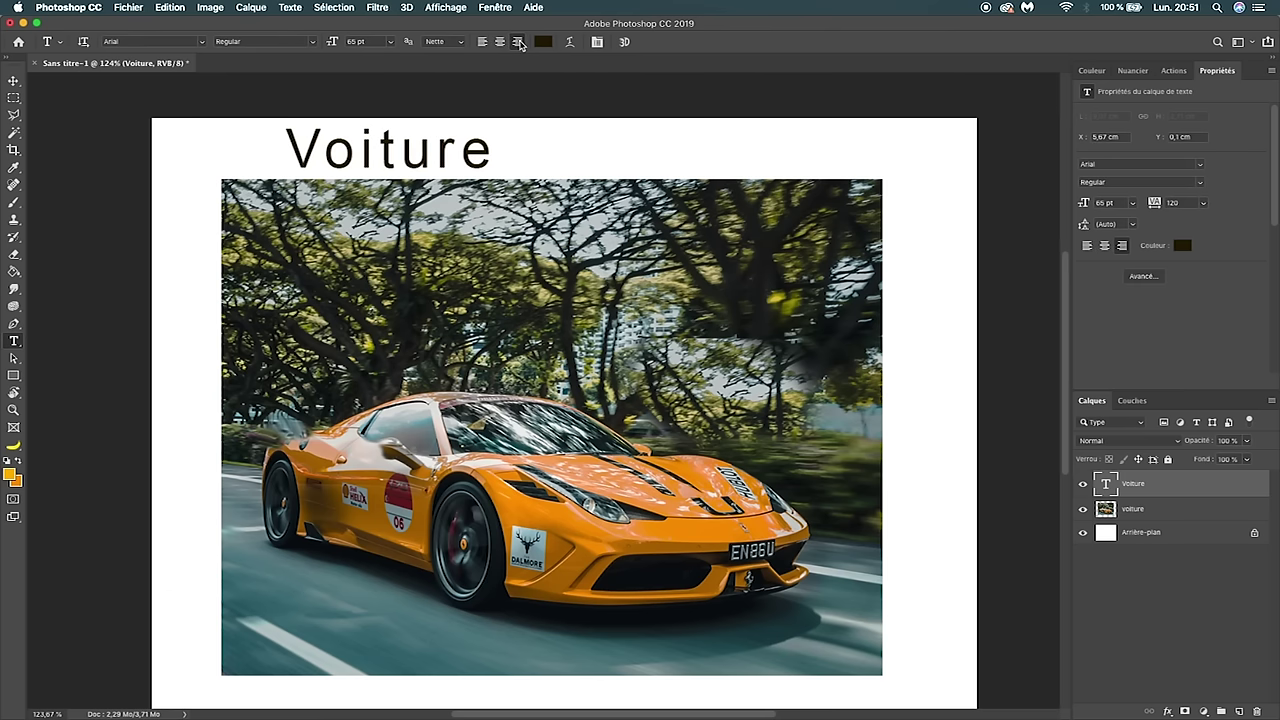
{"action": "left_click", "coordinate": [482, 43]}
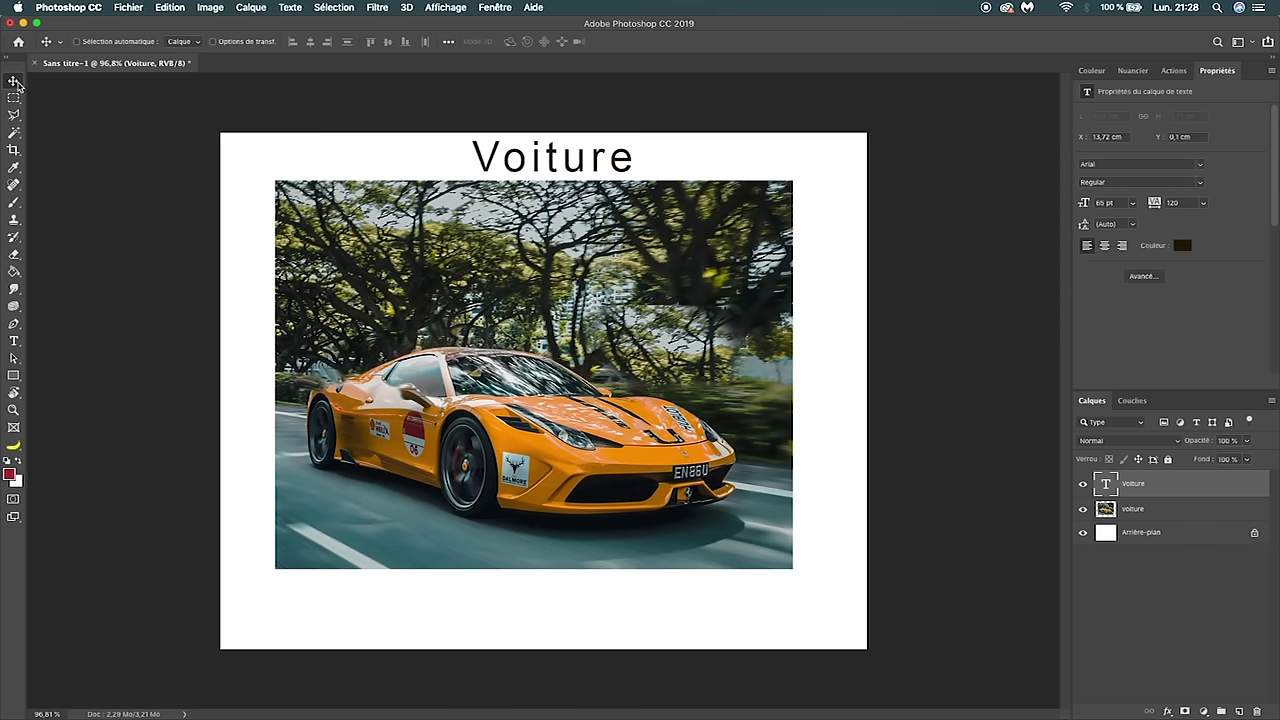
- Move the Voiture title below the car photo, toggling the photo's visibility to check
{"action": "left_click_drag", "start_coordinate": [603, 175], "coordinate": [578, 605]}
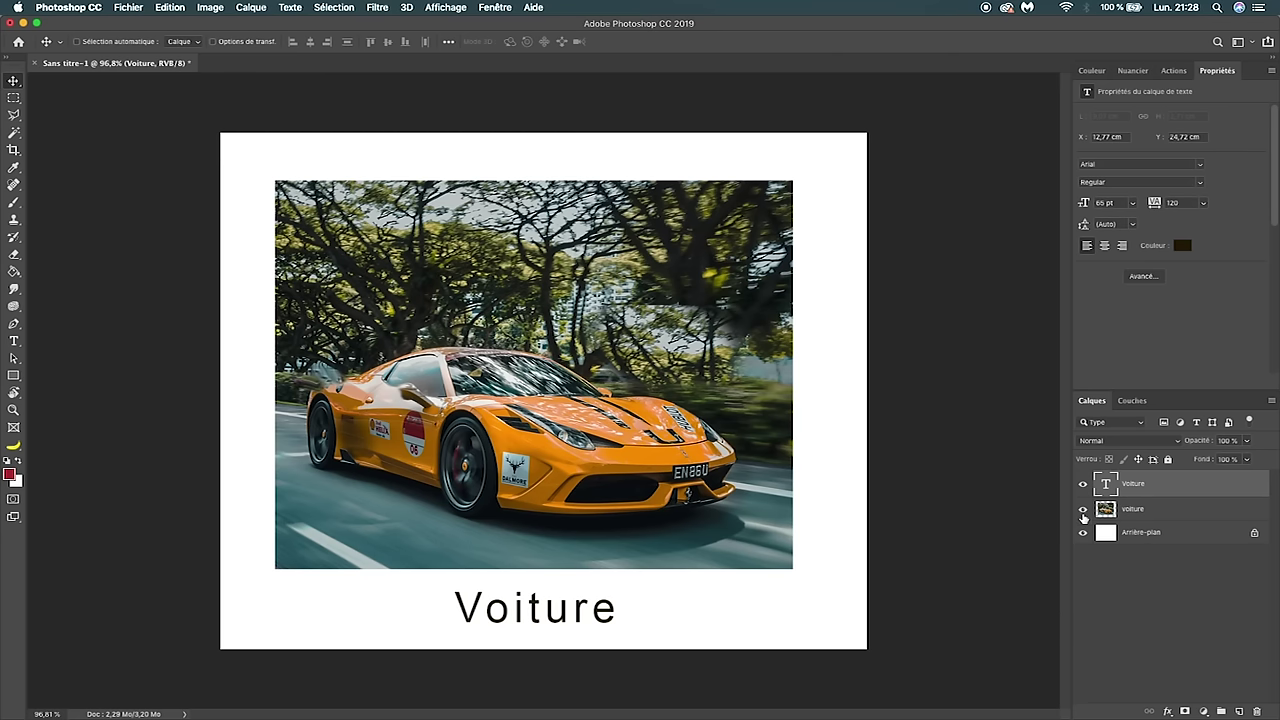
{"action": "left_click", "coordinate": [1082, 510]}
{"action": "left_click", "coordinate": [1082, 510]}
{"action": "left_click", "coordinate": [1082, 510]}
{"action": "left_click", "coordinate": [1082, 510]}
- Tilt the canvas view with Rotate View, then reset the view
{"action": "left_click", "coordinate": [19, 393]}
{"action": "mouse_move", "coordinate": [200, 420]}
{"action": "left_mouse_down"}
{"action": "mouse_move", "coordinate": [200, 343]}
{"action": "mouse_move", "coordinate": [194, 551]}
{"action": "mouse_move", "coordinate": [167, 401]}
{"action": "mouse_move", "coordinate": [160, 423]}
{"action": "mouse_move", "coordinate": [223, 150]}
{"action": "left_mouse_up"}
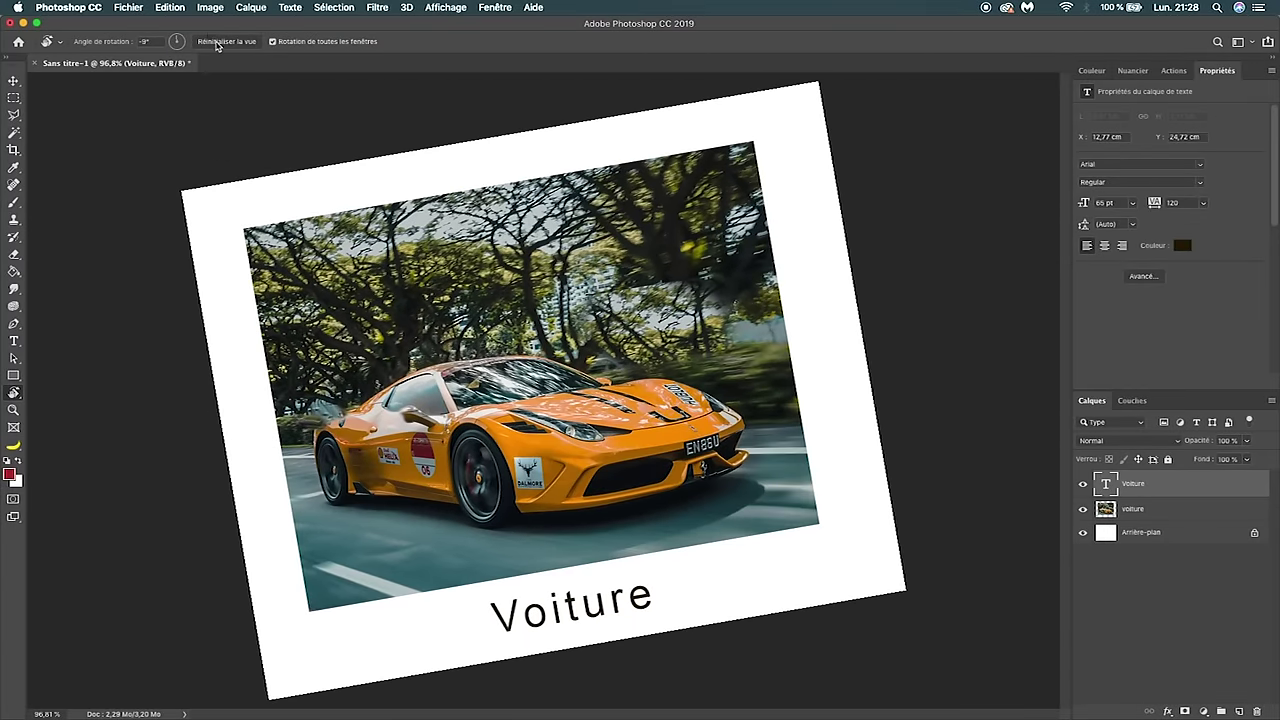
{"action": "left_click", "coordinate": [216, 42]}
{"action": "left_click", "coordinate": [14, 410]}
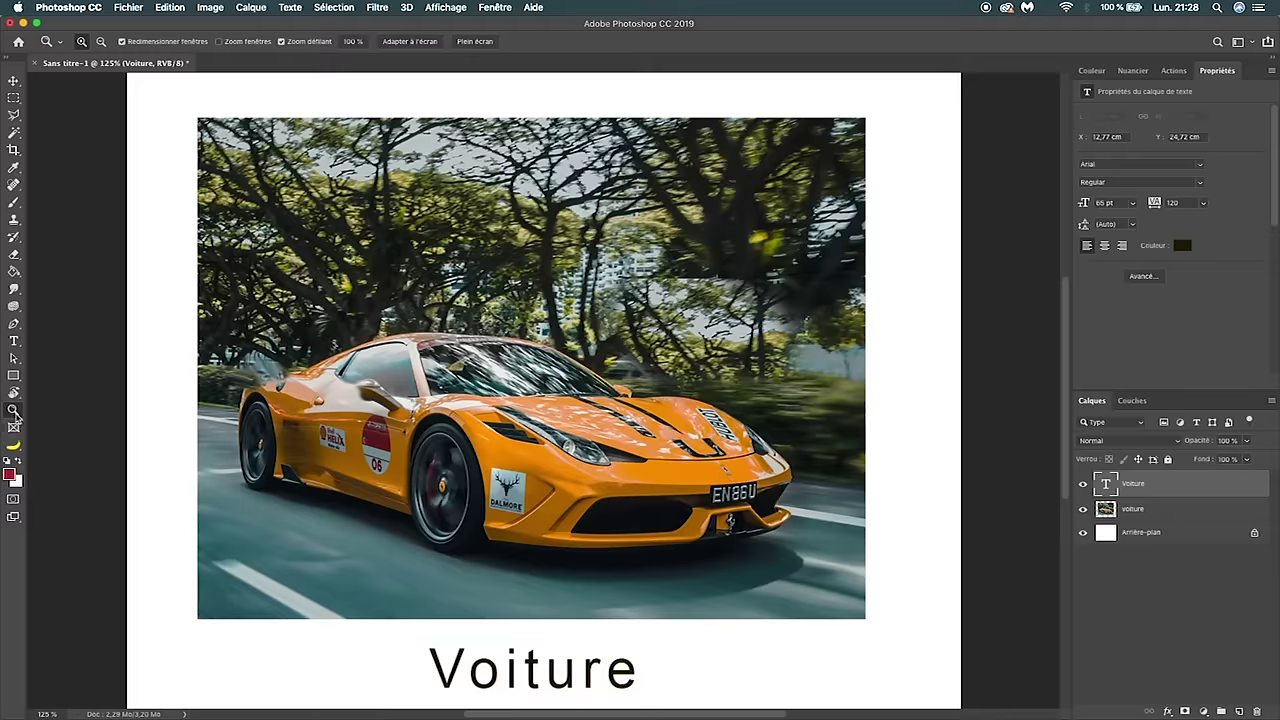
- Fit the document on screen and experiment with a dark red foreground colour
{"action": "double_click", "coordinate": [12, 392]}
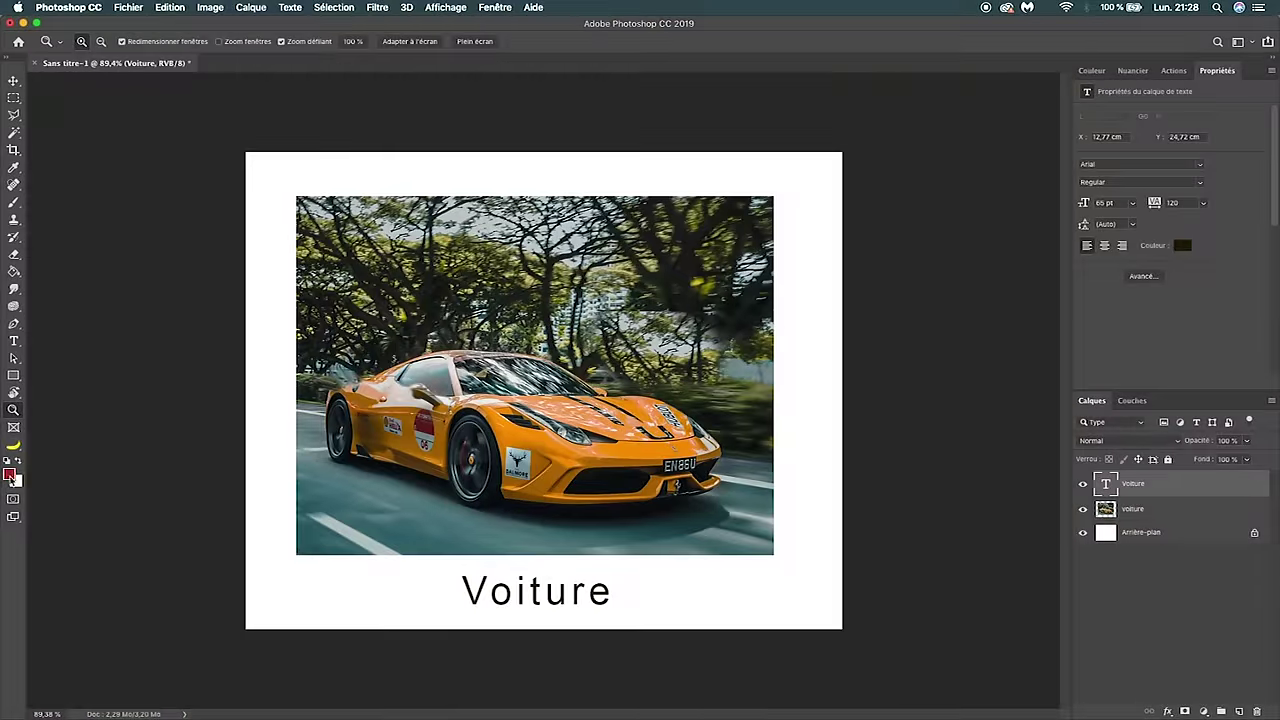
{"action": "left_click", "coordinate": [10, 476]}
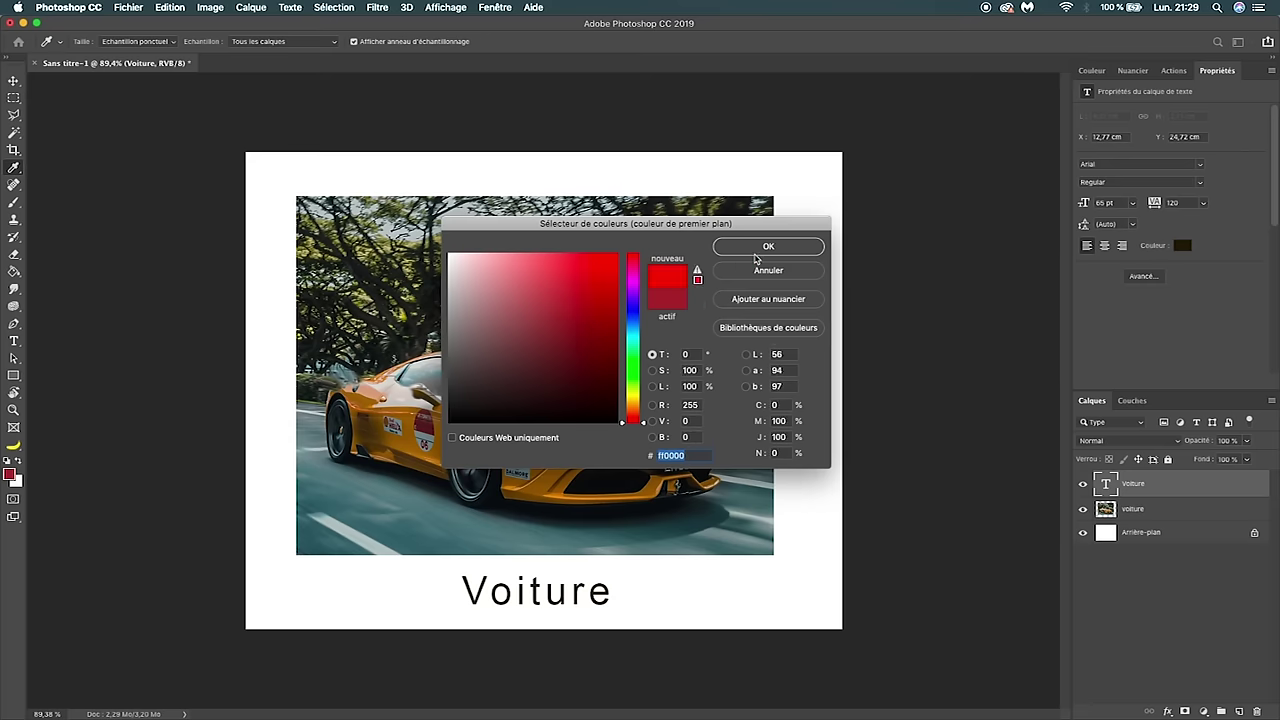
{"action": "key", "text": "Return"}
{"action": "key", "text": "z"}
{"action": "left_click", "coordinate": [19, 462]}
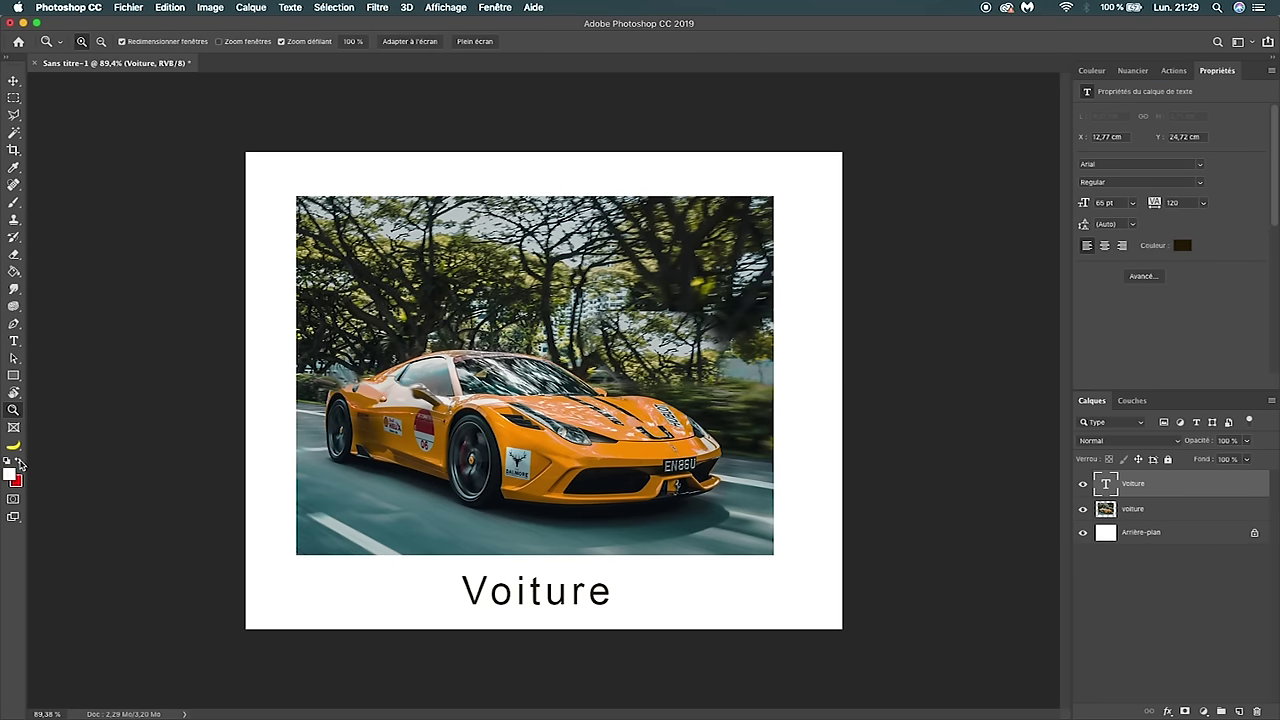
{"action": "left_click", "coordinate": [10, 476]}
{"action": "left_click", "coordinate": [569, 386]}
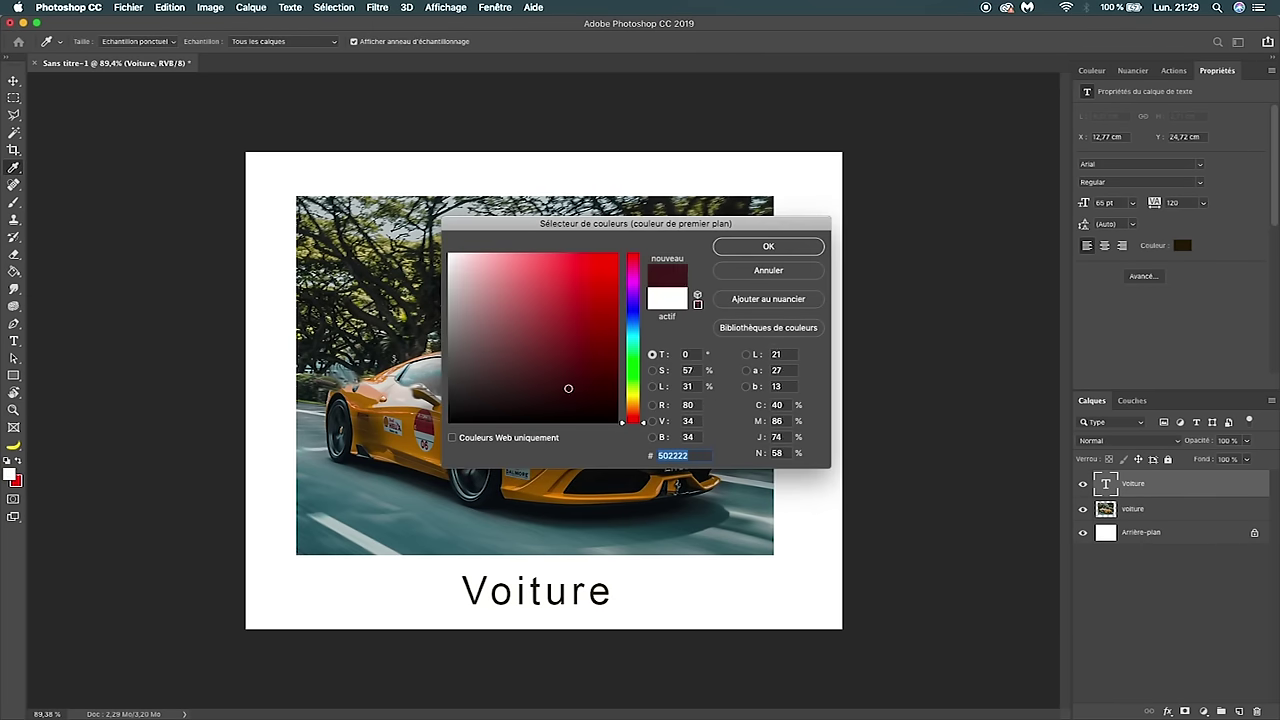
{"action": "left_click", "coordinate": [780, 248]}
- Check the background colour, then reset colours to default black and white
{"action": "left_click", "coordinate": [15, 480]}
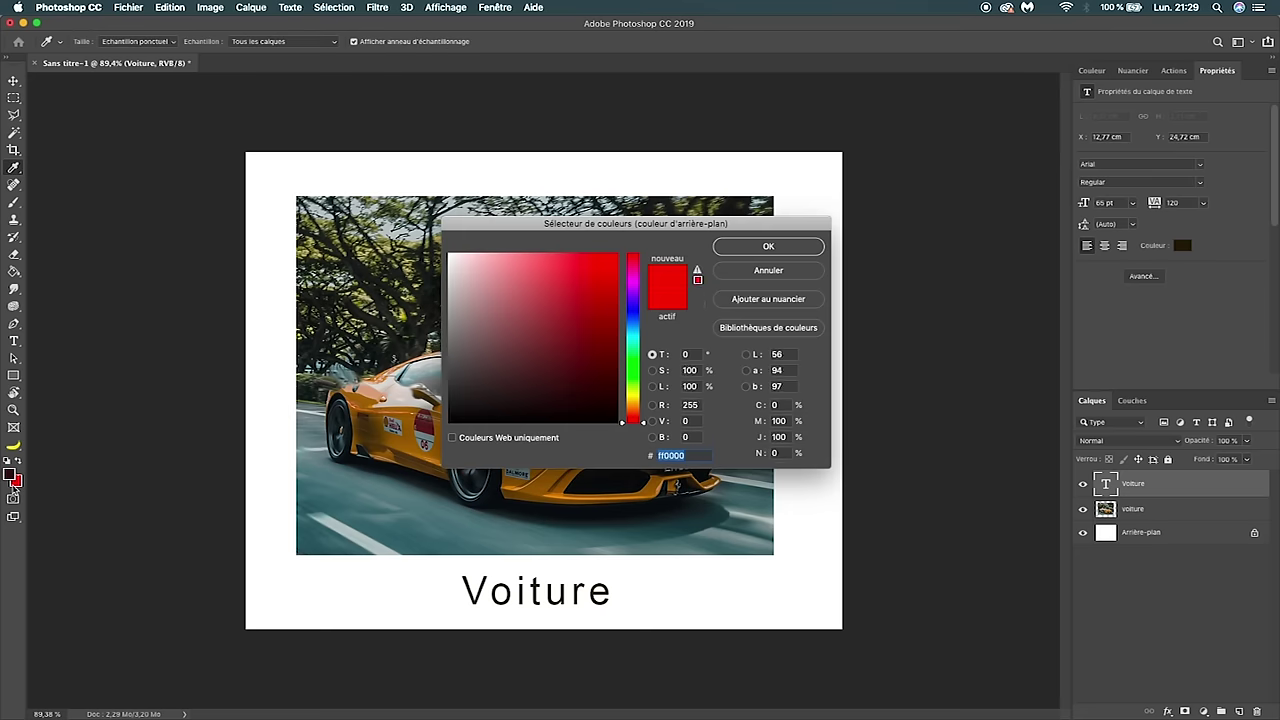
{"action": "left_click", "coordinate": [790, 272]}
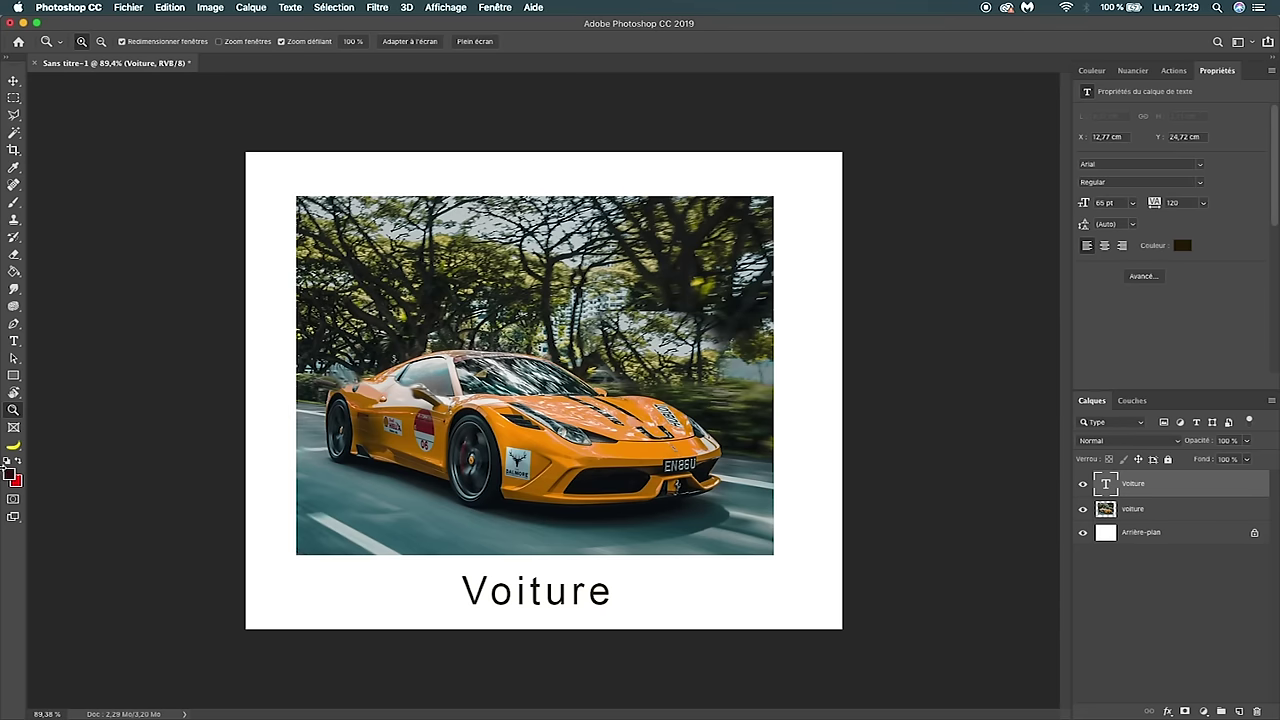
{"action": "left_click", "coordinate": [8, 461]}
{"action": "left_click", "coordinate": [13, 80]}
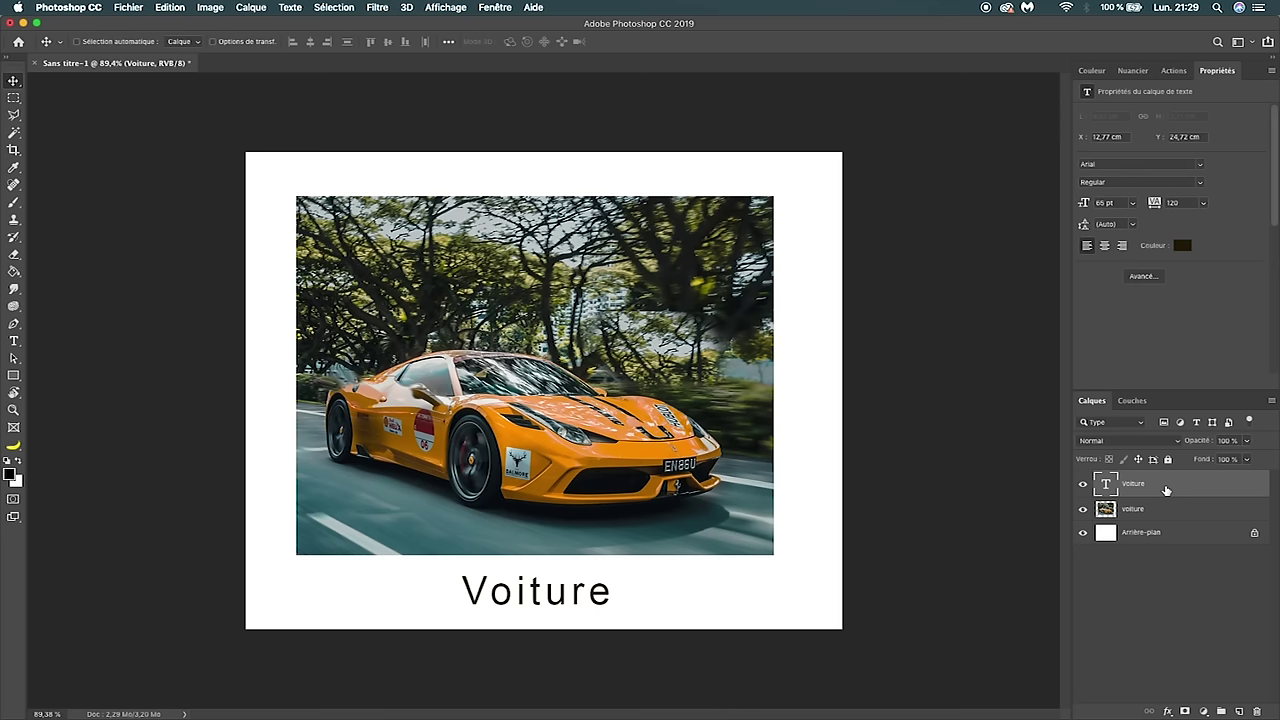
- Move the Voiture title onto the car's hood and nudge the car photo slightly
{"action": "left_click", "coordinate": [1082, 484]}
{"action": "left_click", "coordinate": [1082, 484]}
{"action": "left_click", "coordinate": [1082, 484]}
{"action": "left_click", "coordinate": [1082, 484]}
{"action": "left_click_drag", "start_coordinate": [610, 590], "coordinate": [650, 435]}
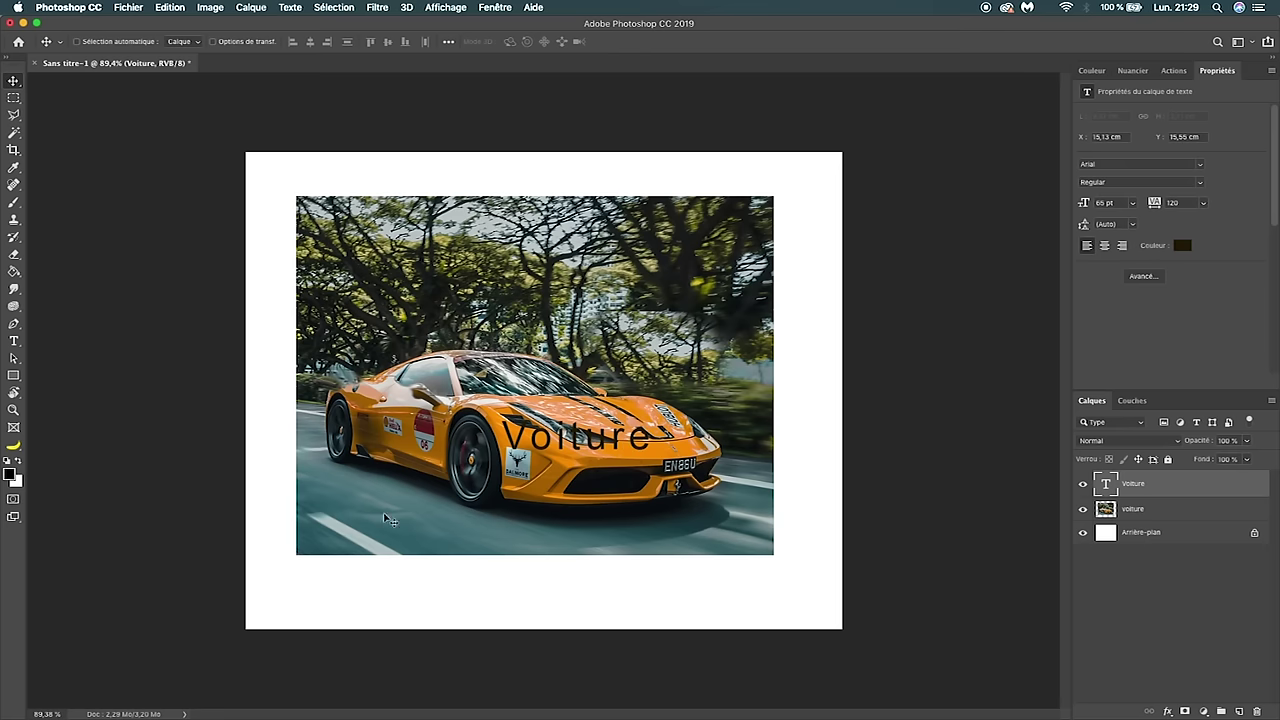
{"action": "left_click", "coordinate": [1160, 513]}
{"action": "mouse_move", "coordinate": [575, 369]}
{"action": "left_mouse_down"}
{"action": "mouse_move", "coordinate": [670, 384]}
{"action": "mouse_move", "coordinate": [555, 342]}
{"action": "left_mouse_up"}
{"action": "left_click_drag", "start_coordinate": [565, 290], "coordinate": [563, 322]}
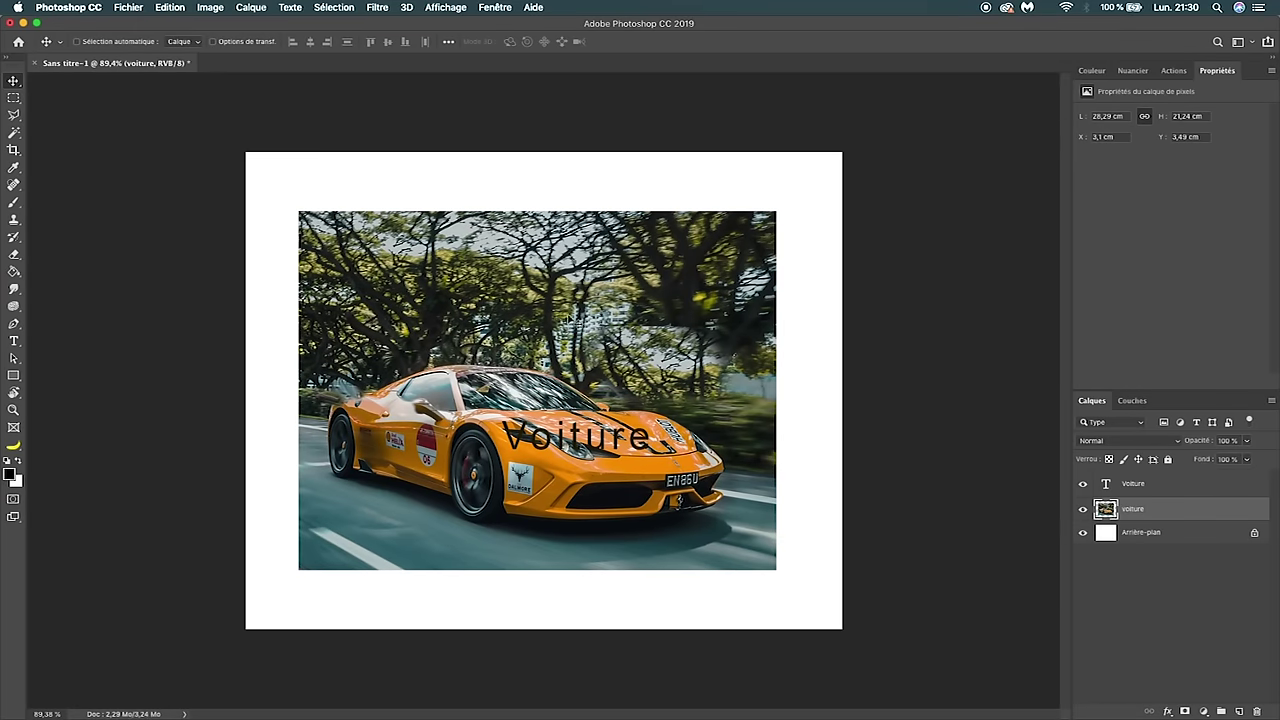
- Drag the Voiture layer below the car photo and back above it
{"action": "left_click", "coordinate": [1147, 485]}
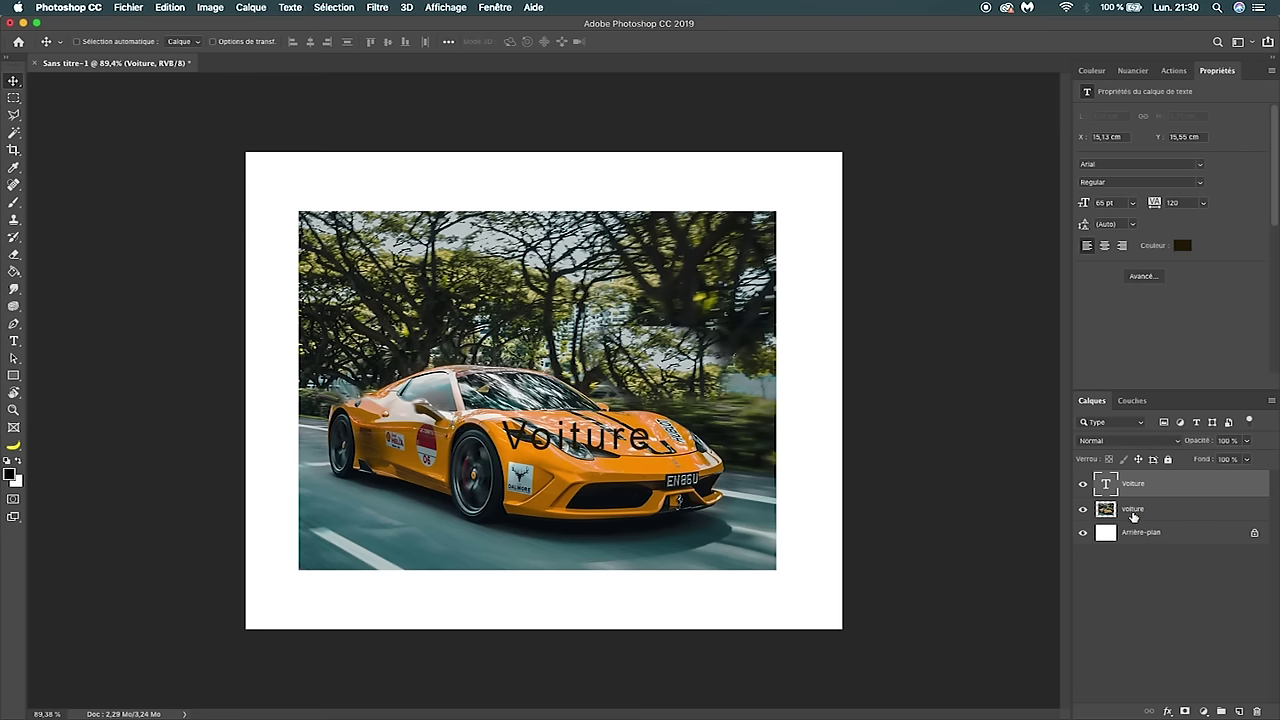
{"action": "left_click_drag", "start_coordinate": [1155, 488], "coordinate": [1157, 520]}
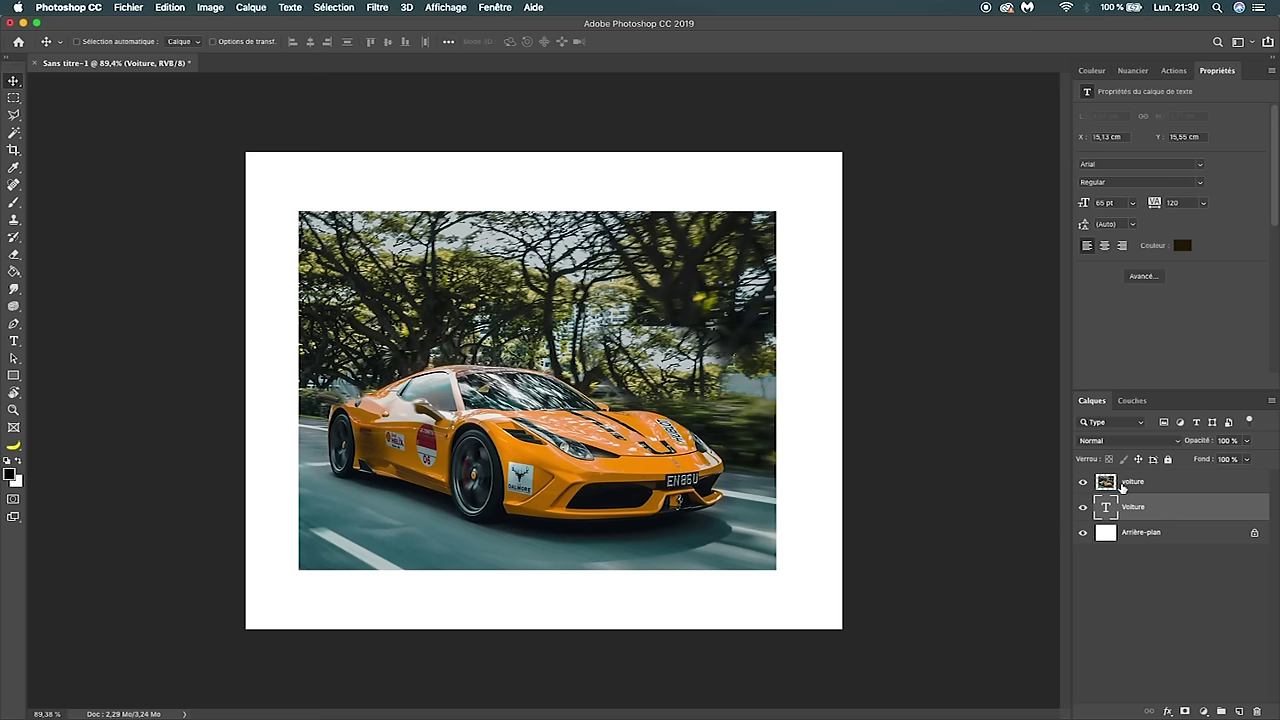
{"action": "left_click_drag", "start_coordinate": [1155, 481], "coordinate": [1155, 528]}
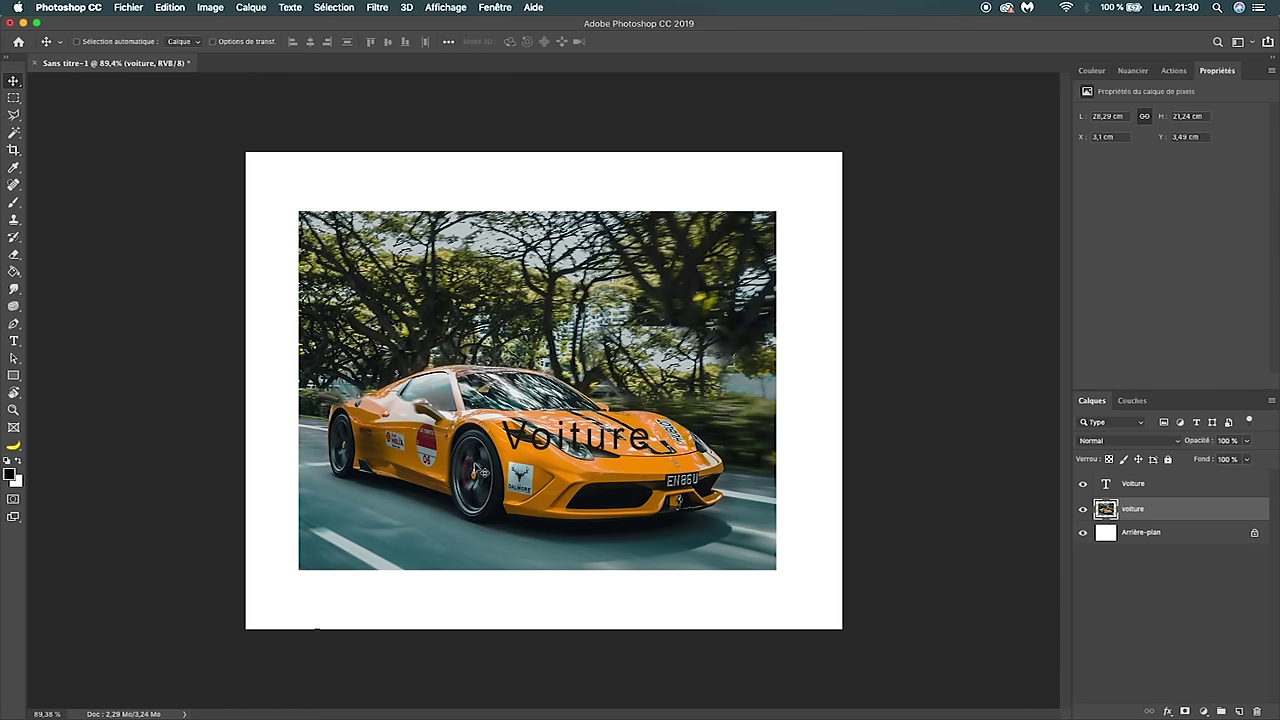
{"action": "left_click", "coordinate": [1160, 483]}
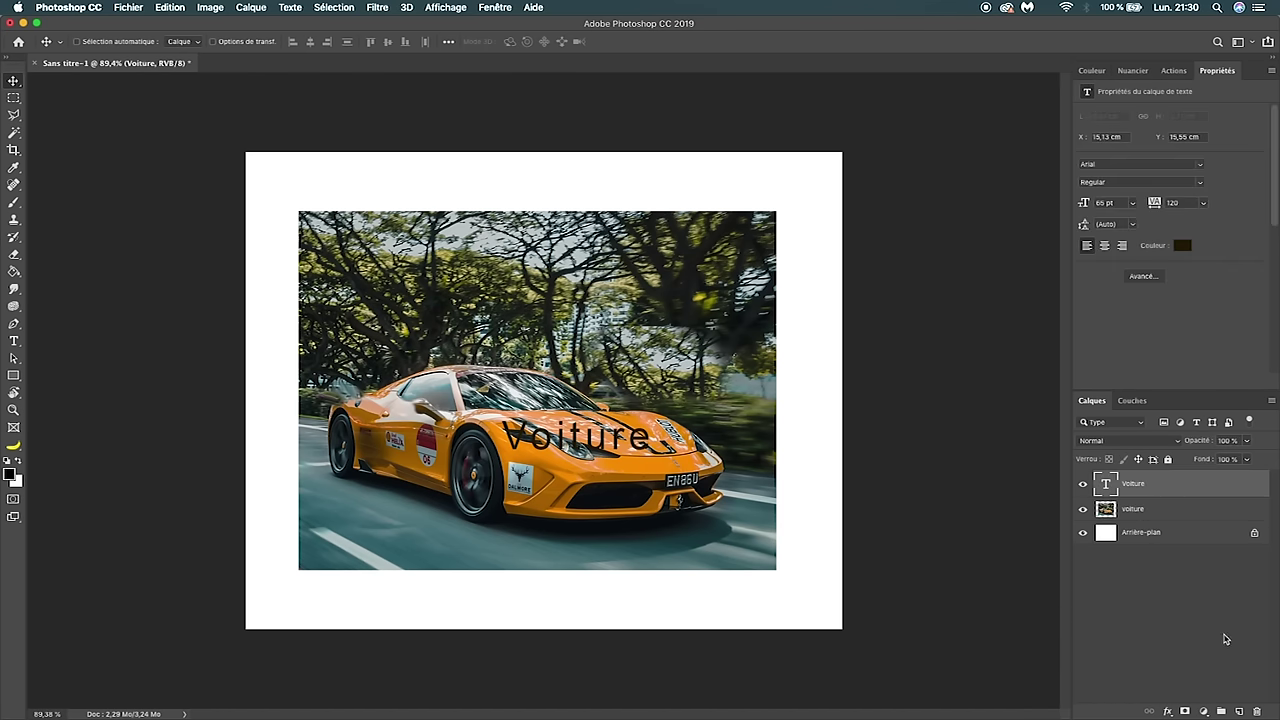
- On a new layer, paint a red (ff0000) zigzag brush stroke across the photo
{"action": "left_click", "coordinate": [1240, 711]}
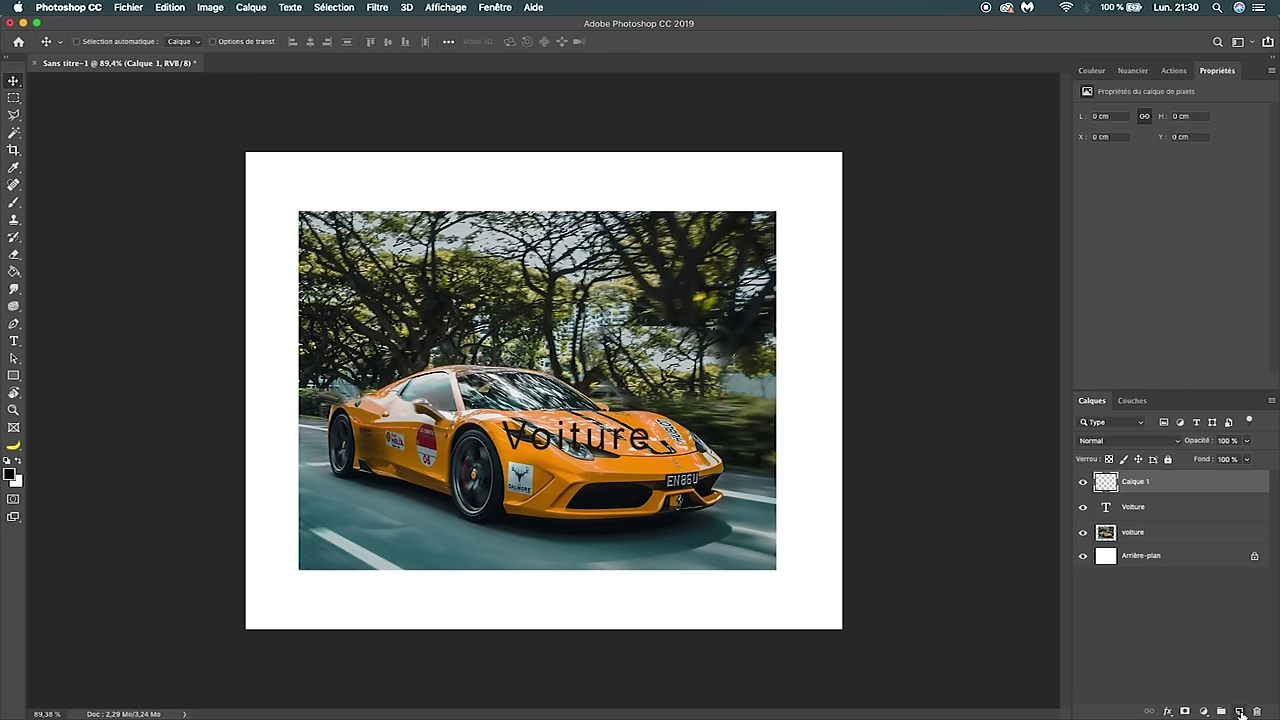
{"action": "left_click", "coordinate": [12, 203]}
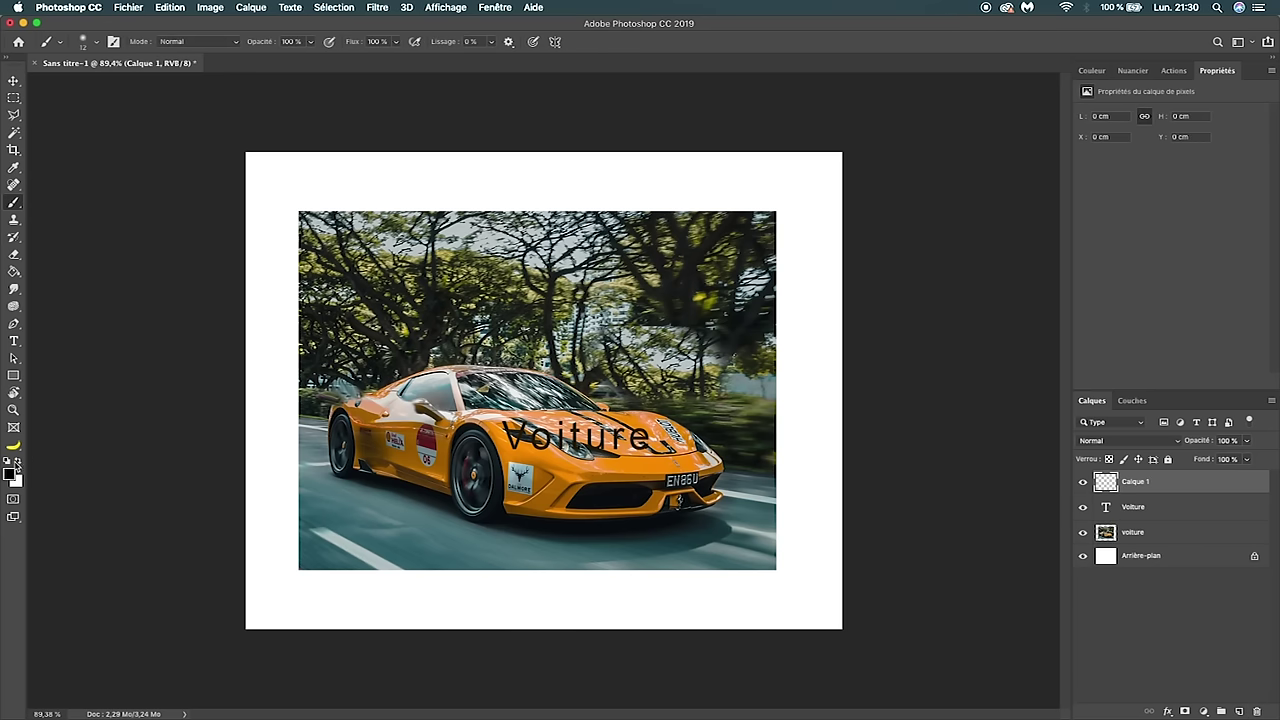
{"action": "left_click", "coordinate": [8, 476]}
{"action": "type", "text": "ff0000"}
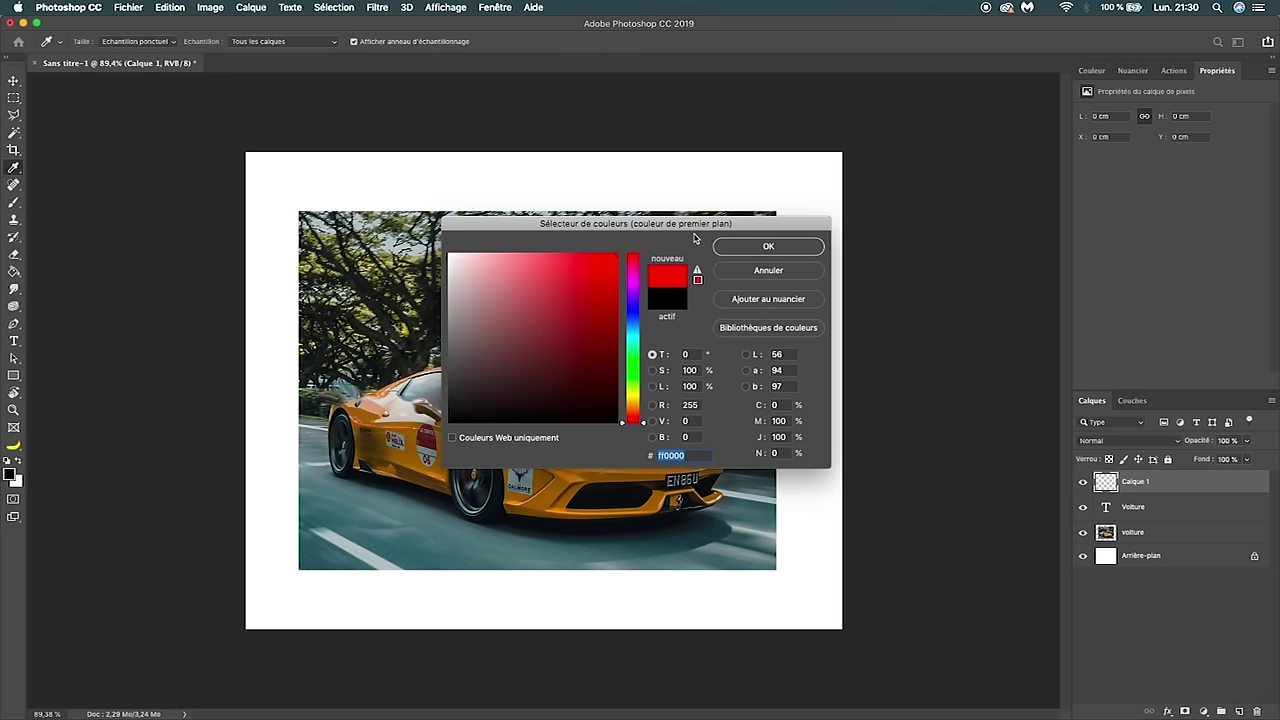
{"action": "left_click", "coordinate": [766, 246]}
{"action": "mouse_move", "coordinate": [310, 328]}
{"action": "left_mouse_down"}
{"action": "mouse_move", "coordinate": [396, 265]}
{"action": "mouse_move", "coordinate": [482, 325]}
{"action": "mouse_move", "coordinate": [618, 462]}
{"action": "mouse_move", "coordinate": [660, 468]}
{"action": "left_mouse_up"}
- Move the zigzag layer down the stack and back to the top, then delete it
{"action": "left_click_drag", "start_coordinate": [1159, 481], "coordinate": [1124, 514]}
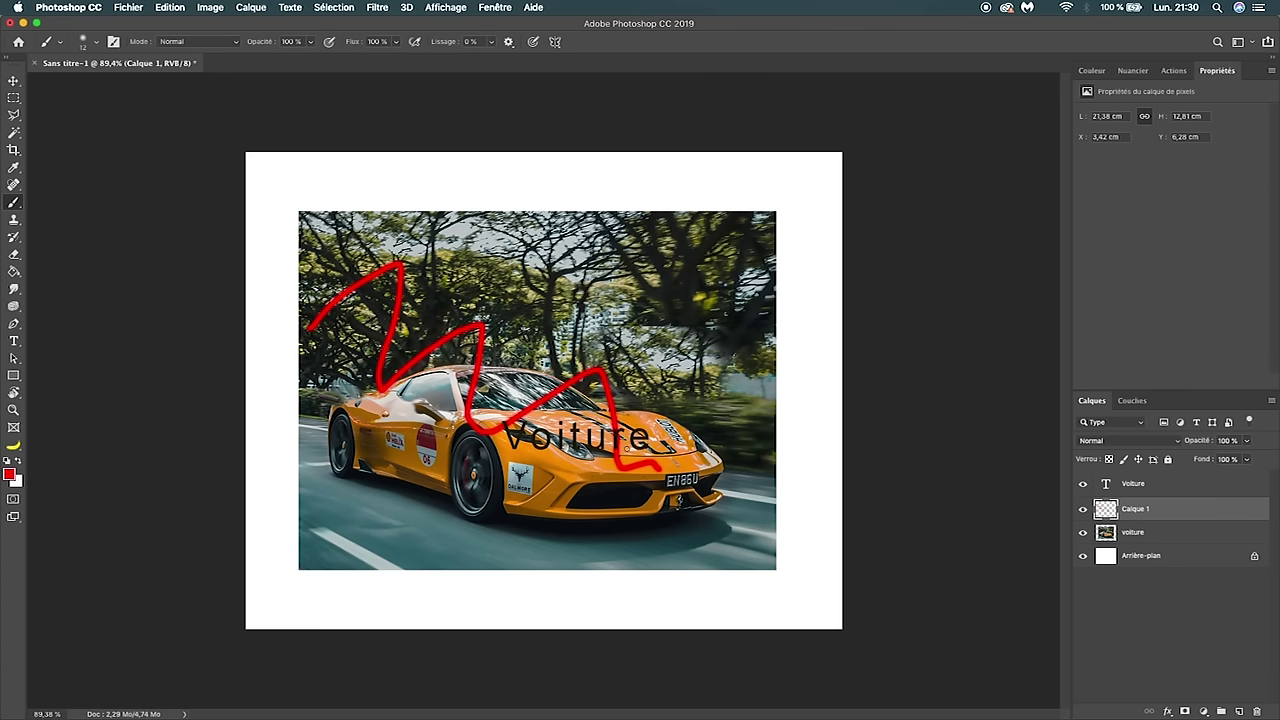
{"action": "left_click_drag", "start_coordinate": [1141, 509], "coordinate": [1130, 543]}
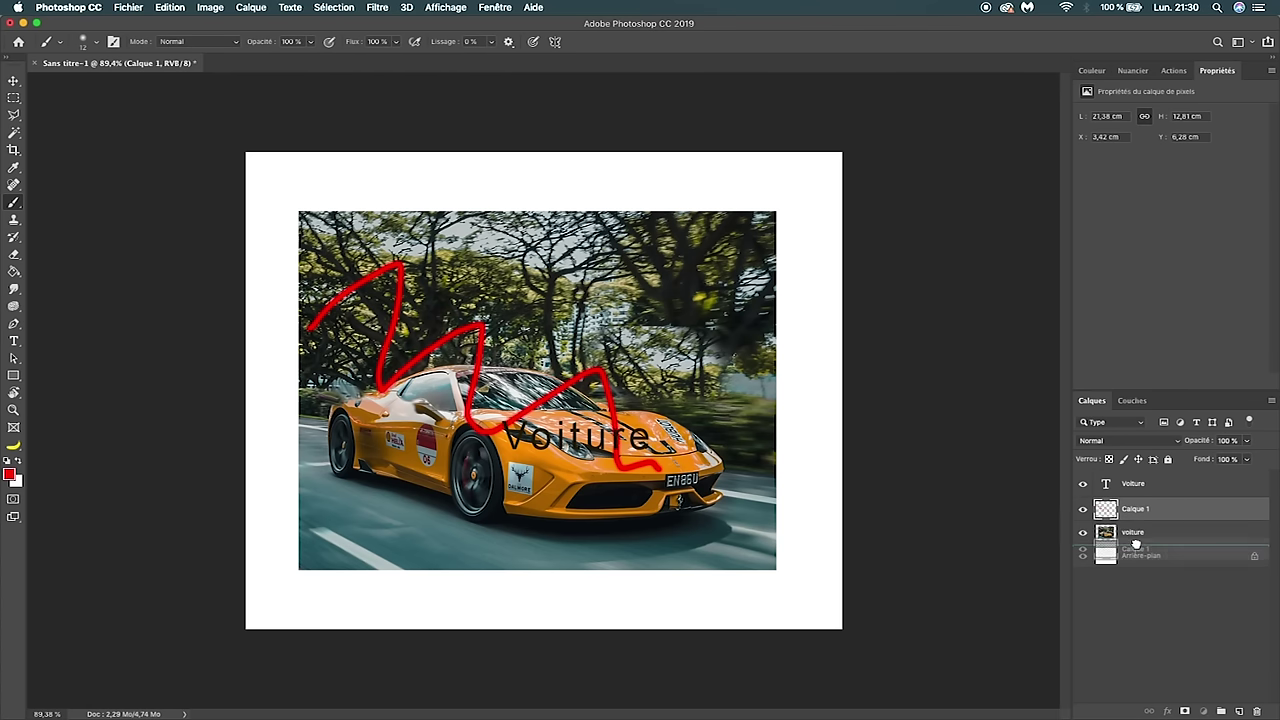
{"action": "key", "text": "ctrl+shift+bracketright"}
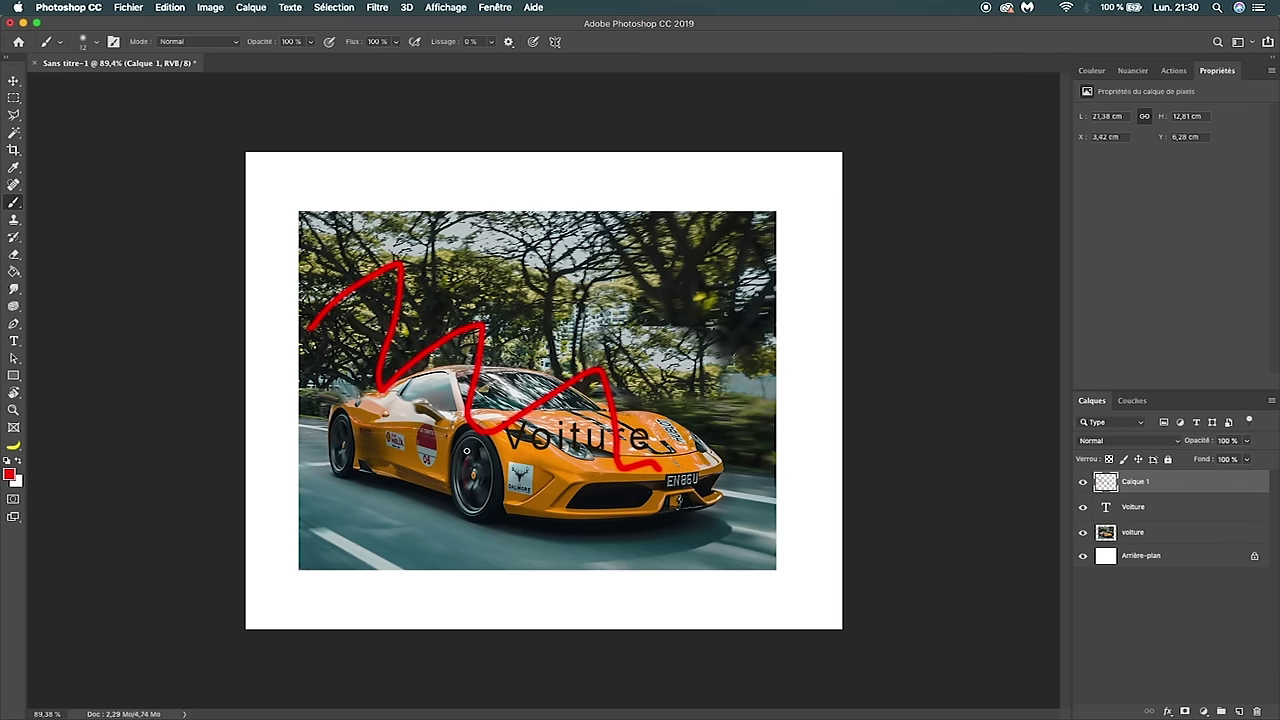
{"action": "key", "text": "Delete"}
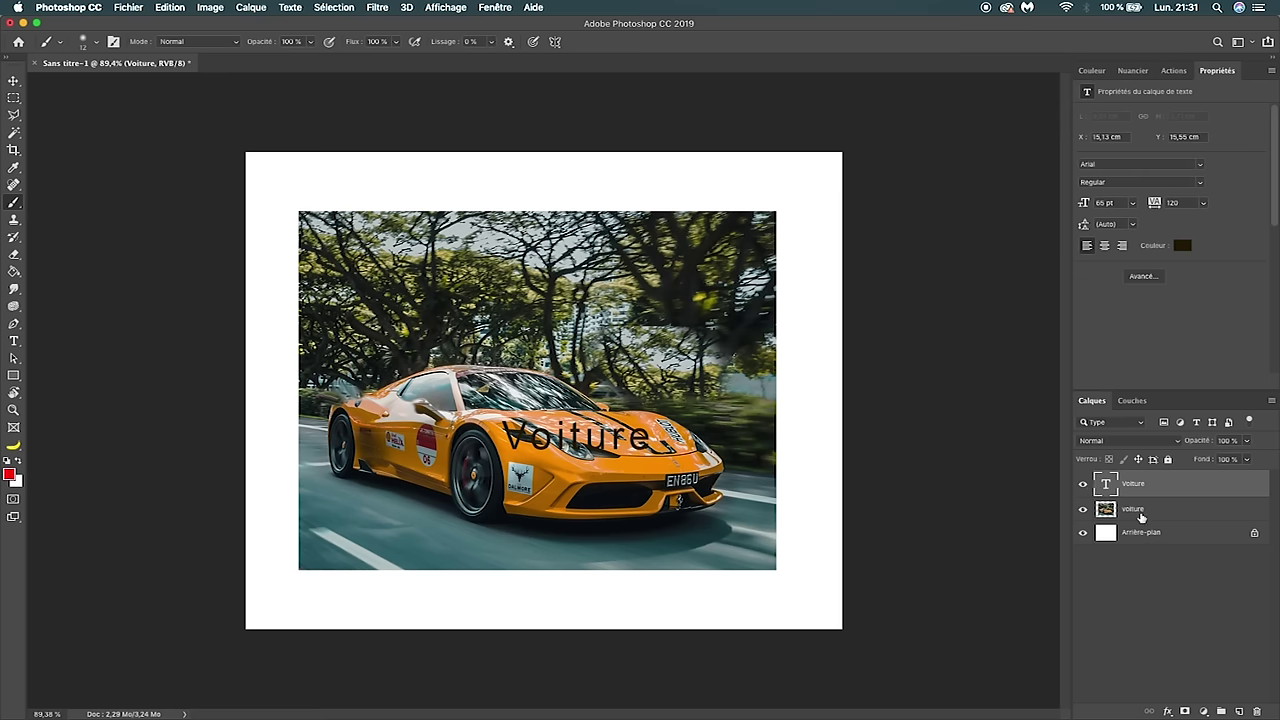
{"action": "left_click", "coordinate": [1139, 510], "text": "shift"}
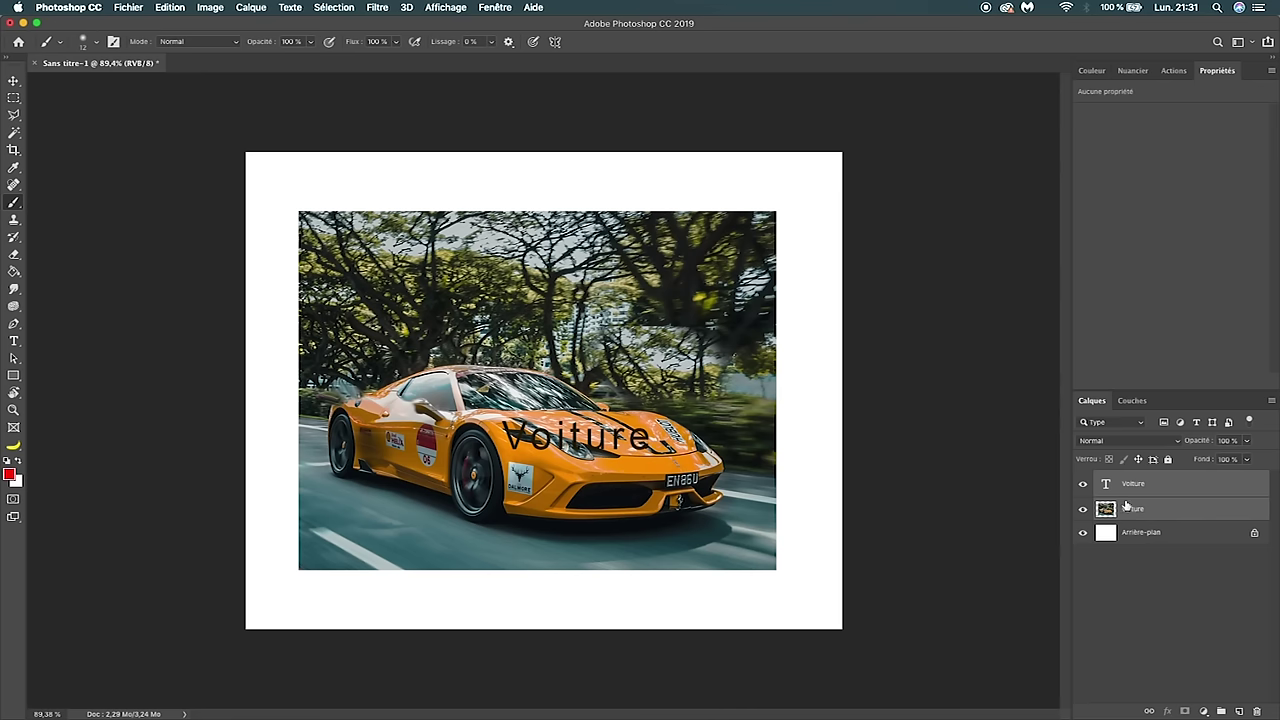
- Merge the text and photo layers, shift them slightly, then undo the merge
{"action": "key", "text": "ctrl+e"}
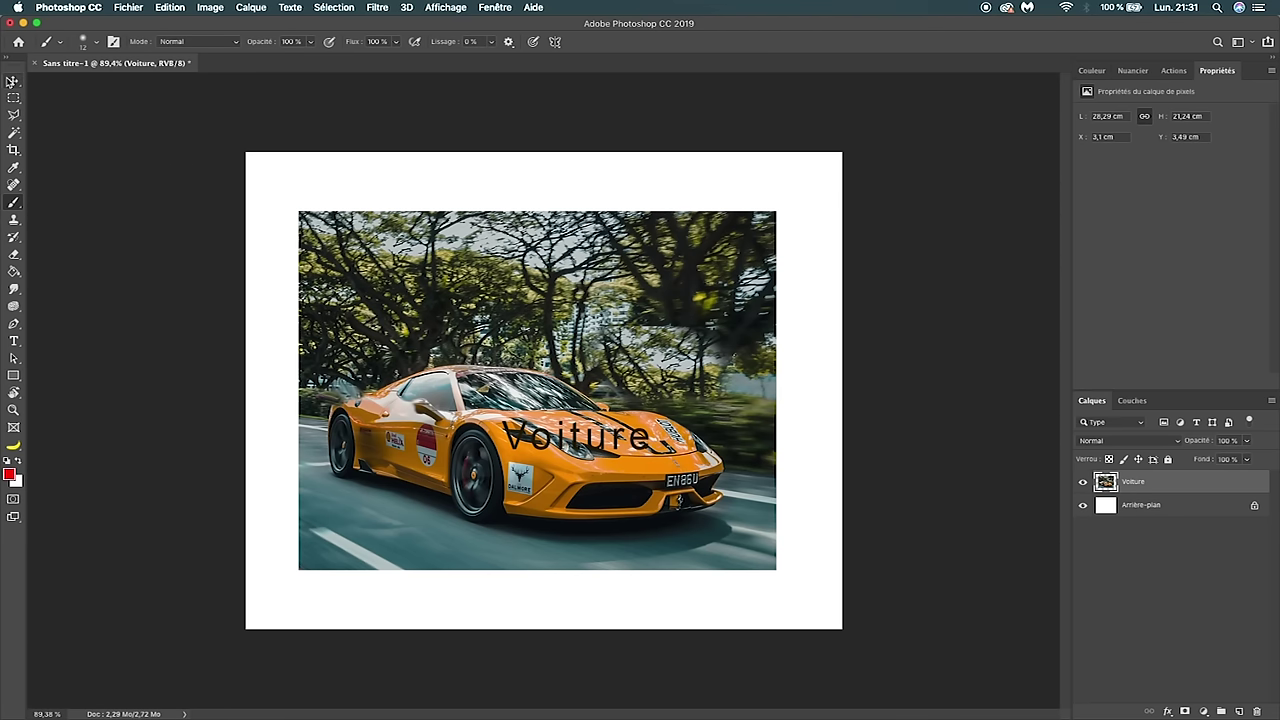
{"action": "key", "text": "v"}
{"action": "left_click_drag", "start_coordinate": [650, 496], "coordinate": [634, 486]}
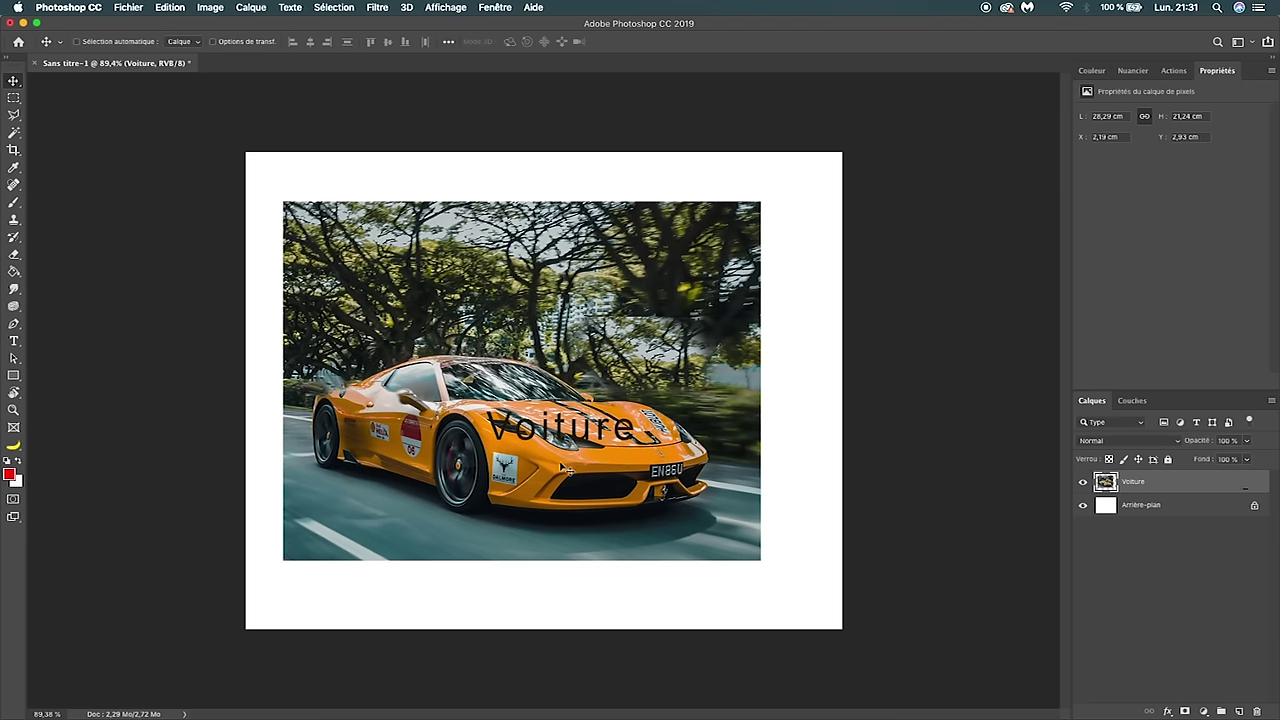
{"action": "scroll", "coordinate": [565, 468], "scroll_direction": "up", "scroll_amount": 3}
{"action": "scroll", "coordinate": [565, 468], "scroll_direction": "up", "scroll_amount": 2}
{"action": "left_click_drag", "start_coordinate": [565, 468], "coordinate": [590, 468]}
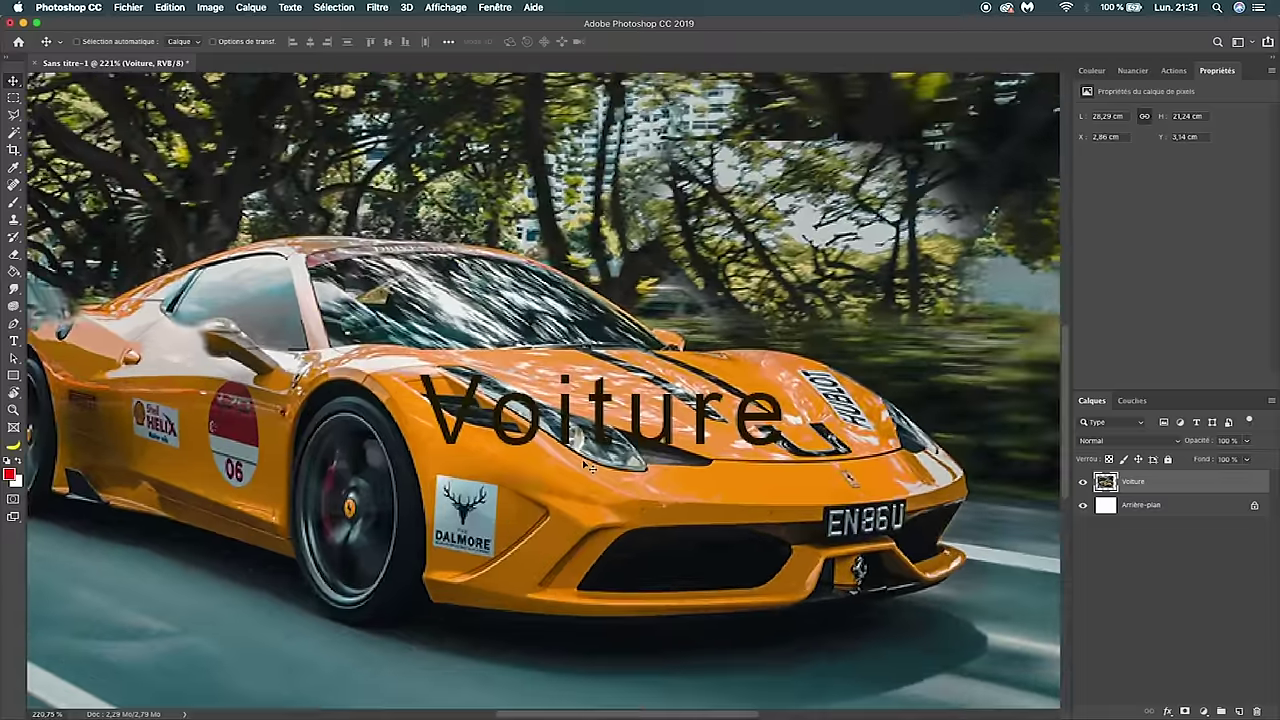
{"action": "scroll", "coordinate": [590, 480], "scroll_direction": "down", "scroll_amount": 5}
{"action": "scroll", "coordinate": [595, 510], "scroll_direction": "up", "scroll_amount": 2}
{"action": "left_click_drag", "start_coordinate": [592, 522], "coordinate": [598, 530]}
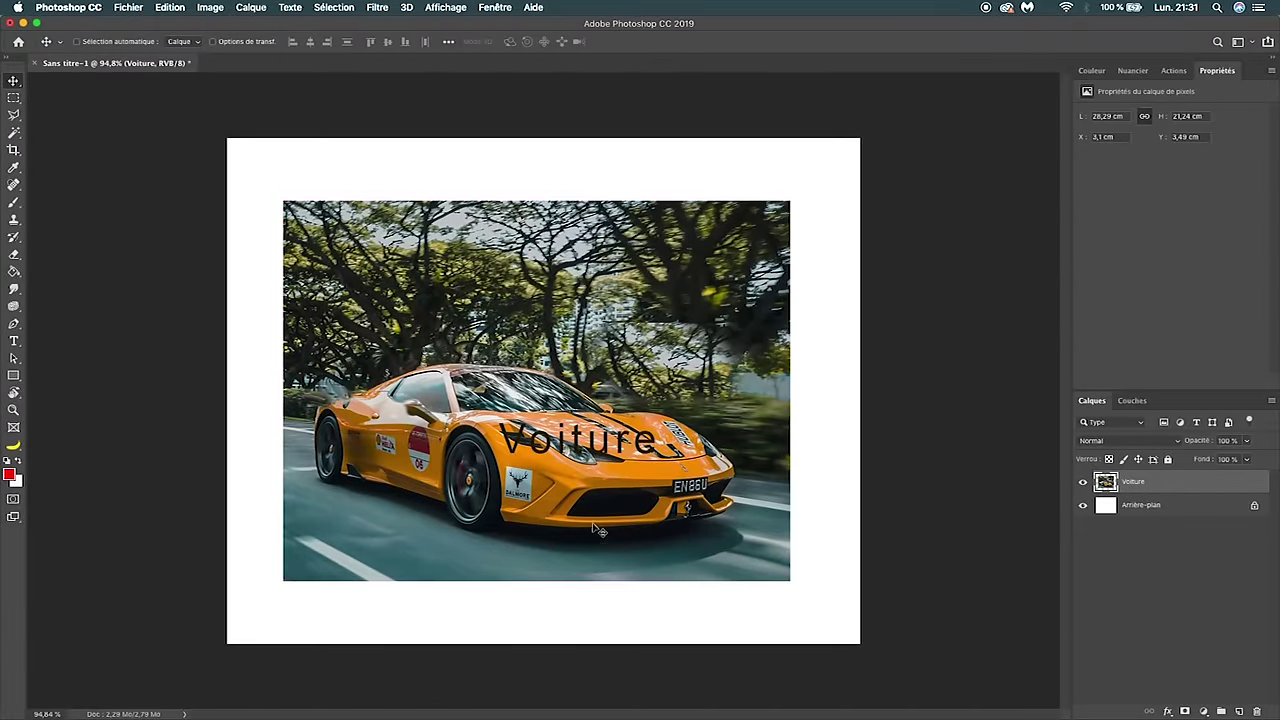
{"action": "key", "text": "ctrl+z"}
- Move the Voiture text to the photo's bottom-left and nudge the photo slightly left
{"action": "left_click", "coordinate": [1134, 505]}
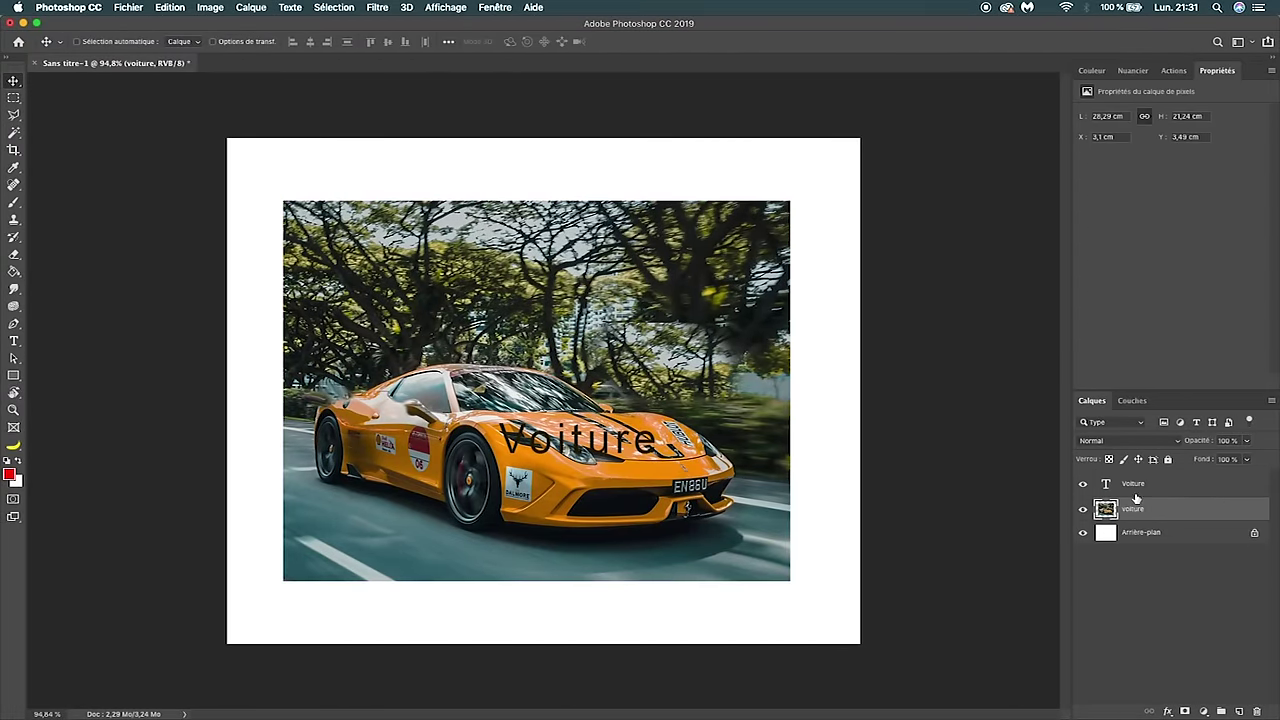
{"action": "left_click", "coordinate": [1136, 486]}
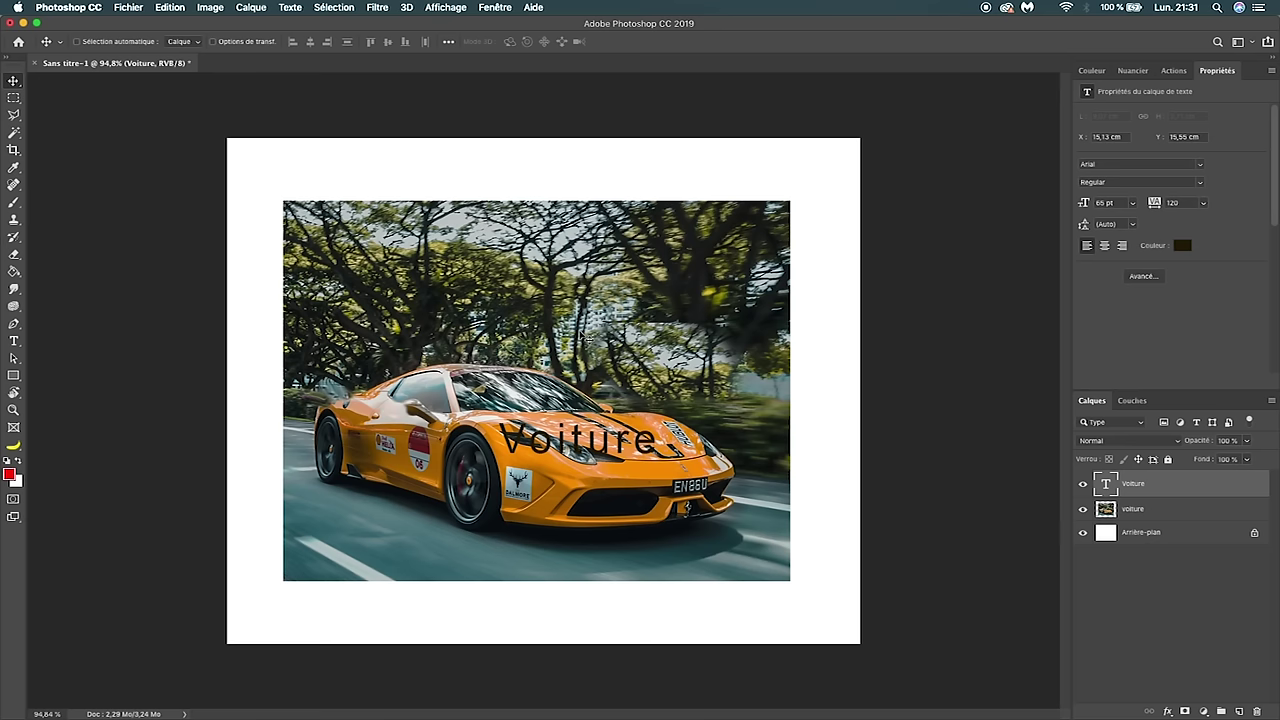
{"action": "left_click_drag", "start_coordinate": [668, 442], "coordinate": [462, 232]}
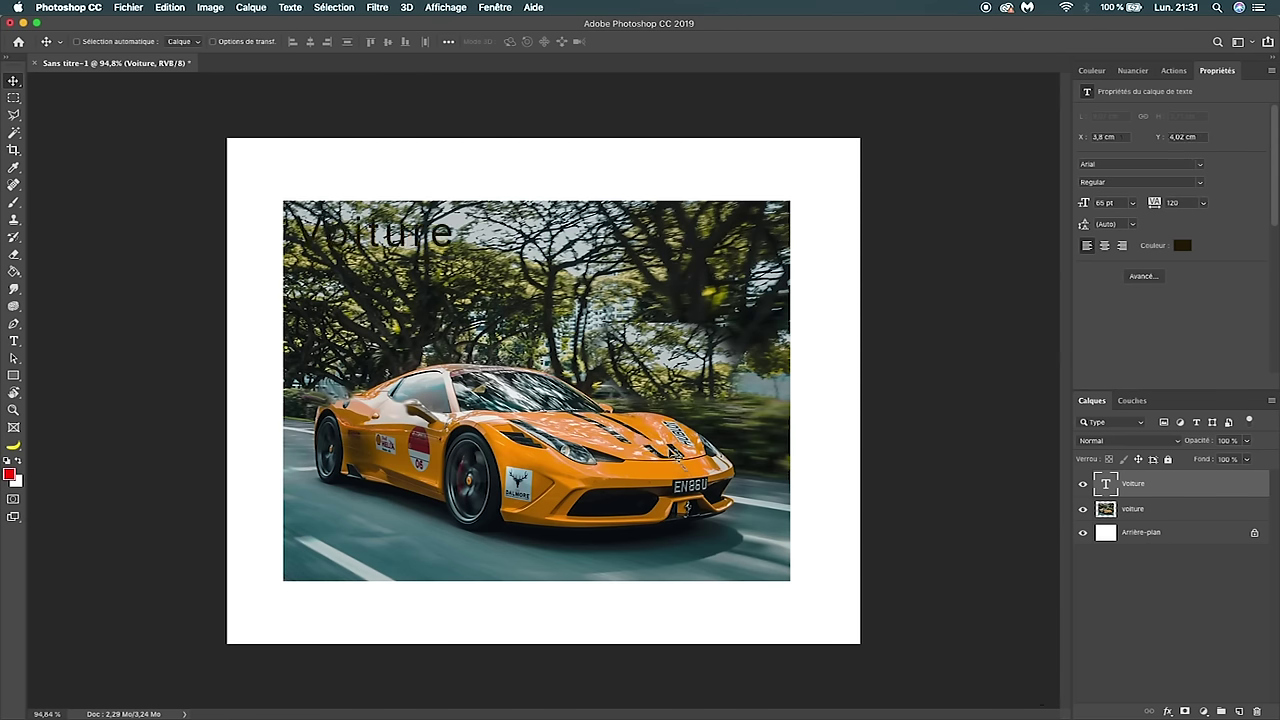
{"action": "mouse_move", "coordinate": [336, 238]}
{"action": "left_mouse_down"}
{"action": "mouse_move", "coordinate": [340, 568]}
{"action": "mouse_move", "coordinate": [332, 553]}
{"action": "left_mouse_up"}
{"action": "left_click", "coordinate": [1160, 512]}
{"action": "mouse_move", "coordinate": [592, 425]}
{"action": "left_mouse_down"}
{"action": "mouse_move", "coordinate": [538, 387]}
{"action": "mouse_move", "coordinate": [575, 495]}
{"action": "mouse_move", "coordinate": [579, 432]}
{"action": "left_mouse_up"}
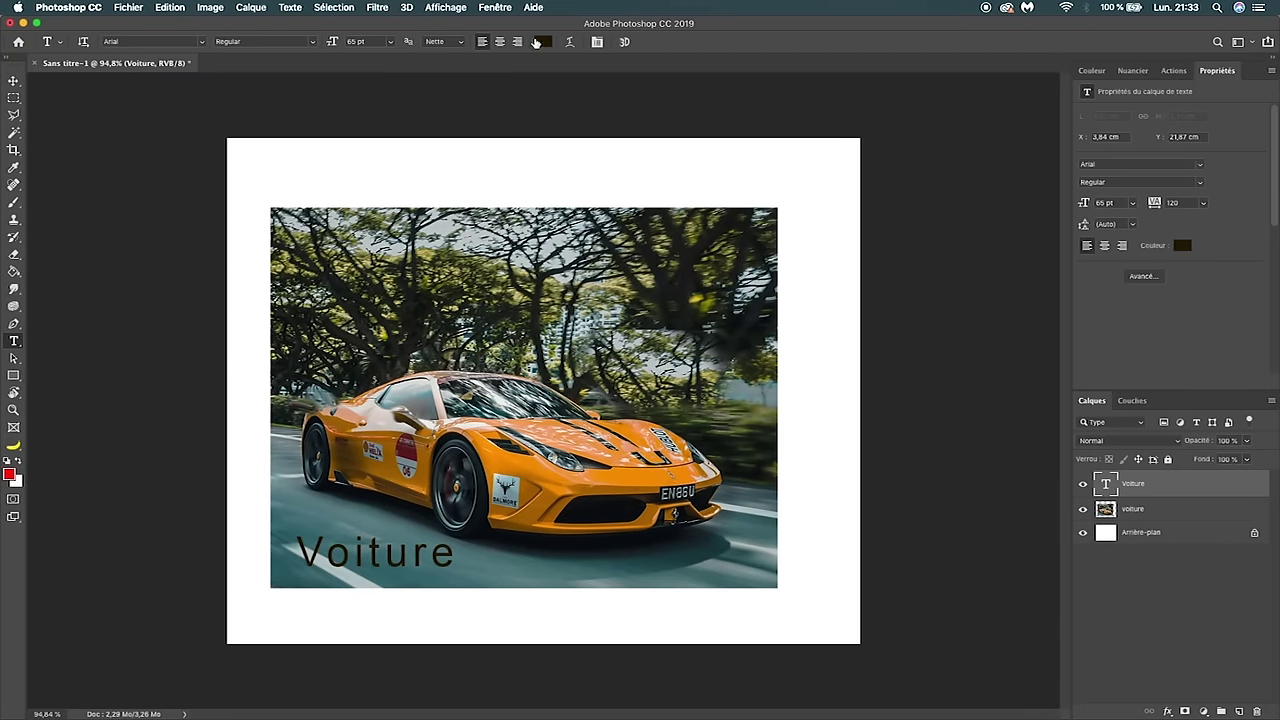
- Colour the title with orange sampled from the car and move it above the photo
{"action": "left_click", "coordinate": [536, 42]}
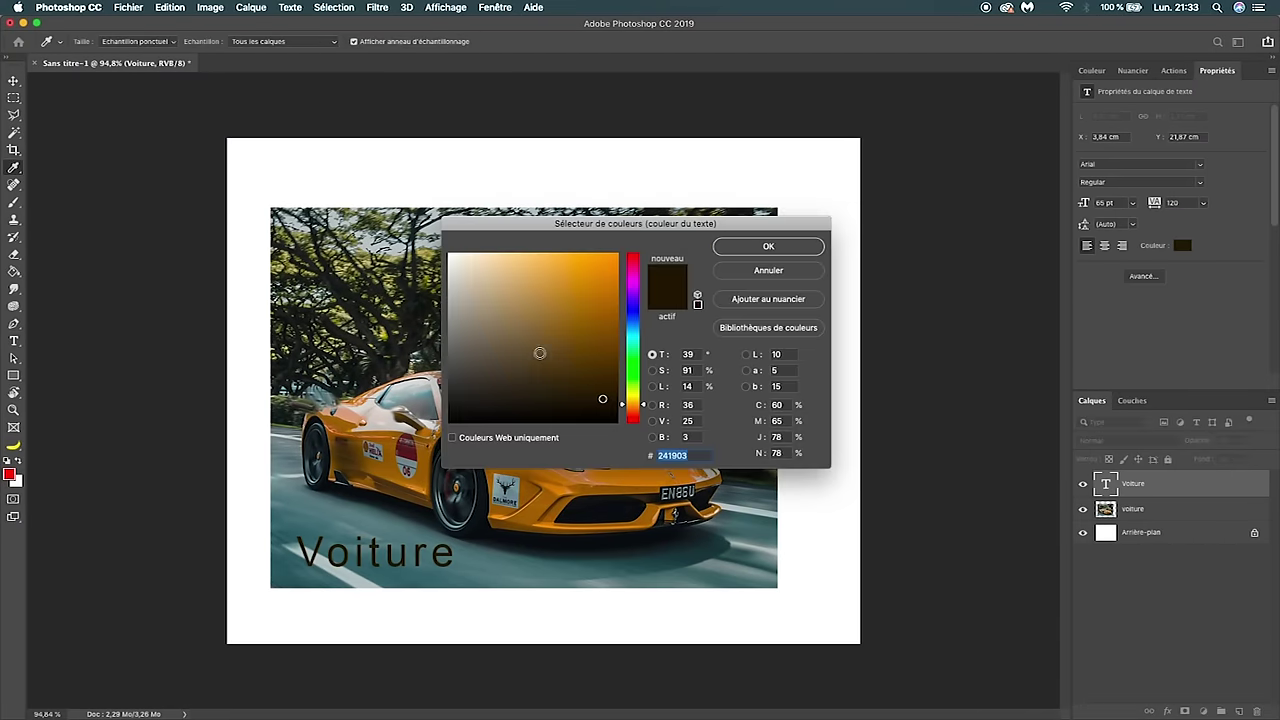
{"action": "left_click", "coordinate": [420, 440]}
{"action": "left_click", "coordinate": [790, 247]}
{"action": "key", "text": "v"}
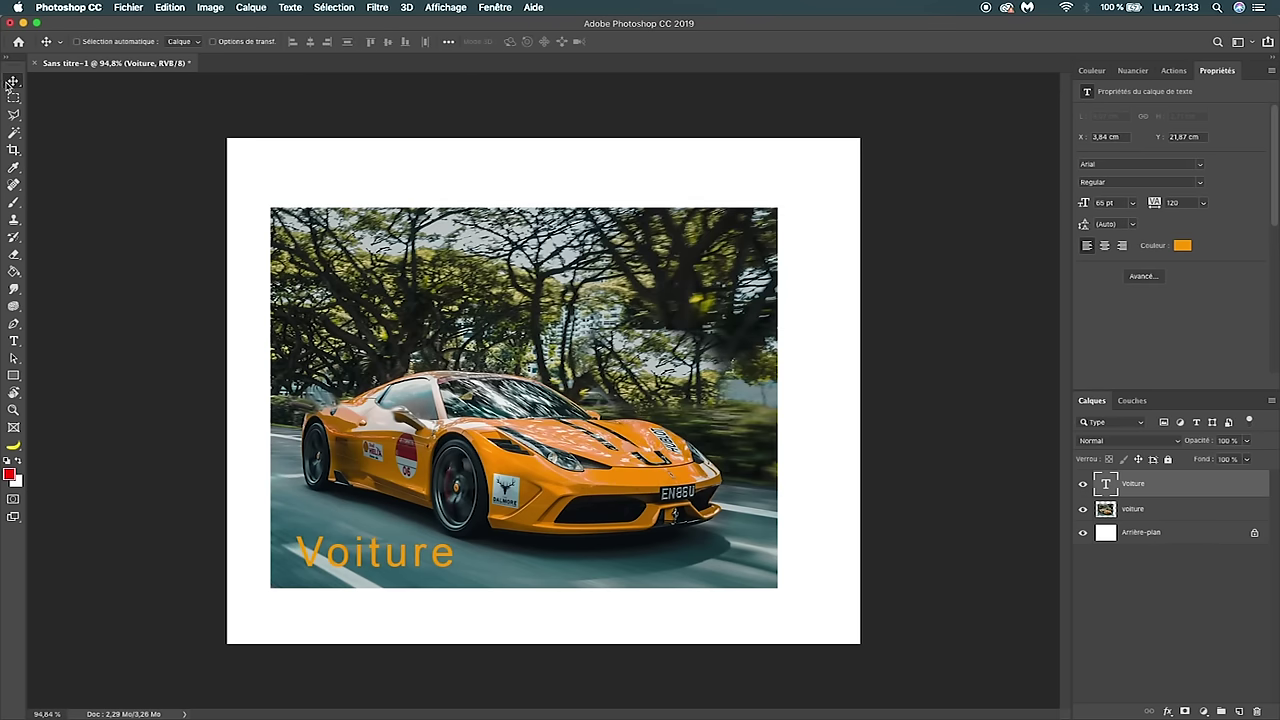
{"action": "mouse_move", "coordinate": [334, 556]}
{"action": "left_mouse_down"}
{"action": "mouse_move", "coordinate": [527, 188]}
{"action": "mouse_move", "coordinate": [490, 181]}
{"action": "left_mouse_up"}
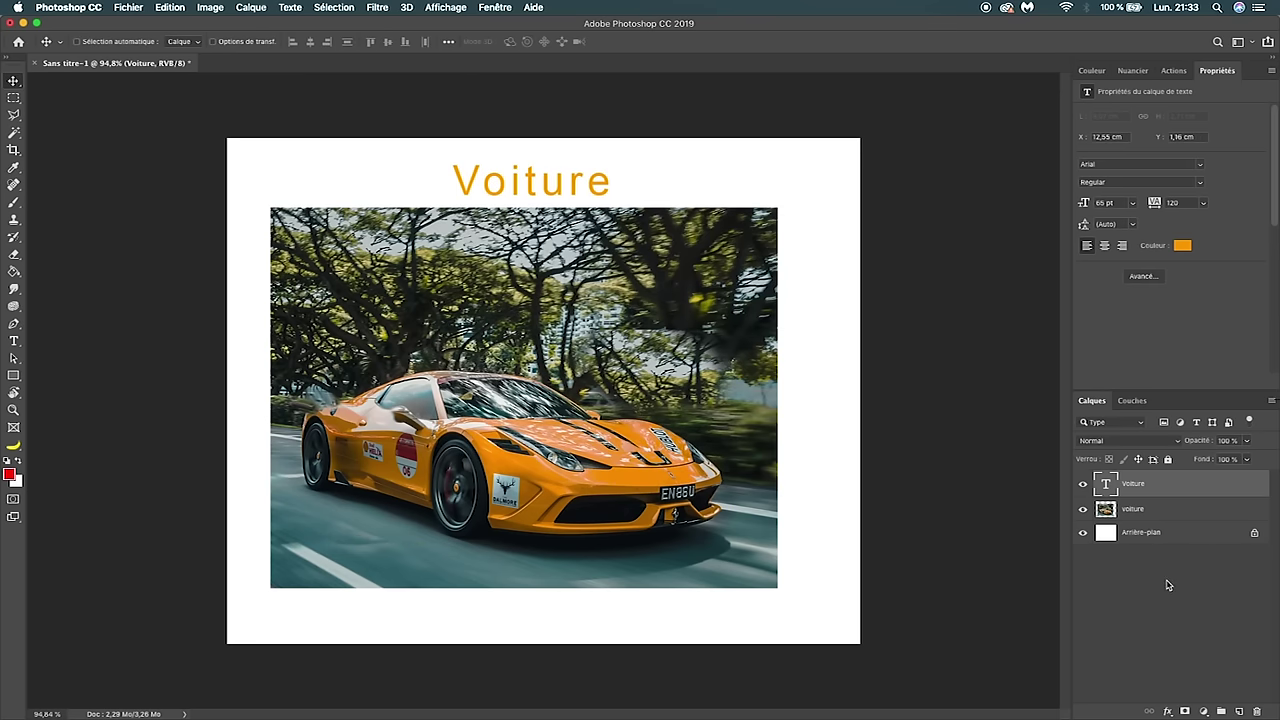
- Add a Curves adjustment, raising the curve and moving the black point right
{"action": "left_click", "coordinate": [1204, 712]}
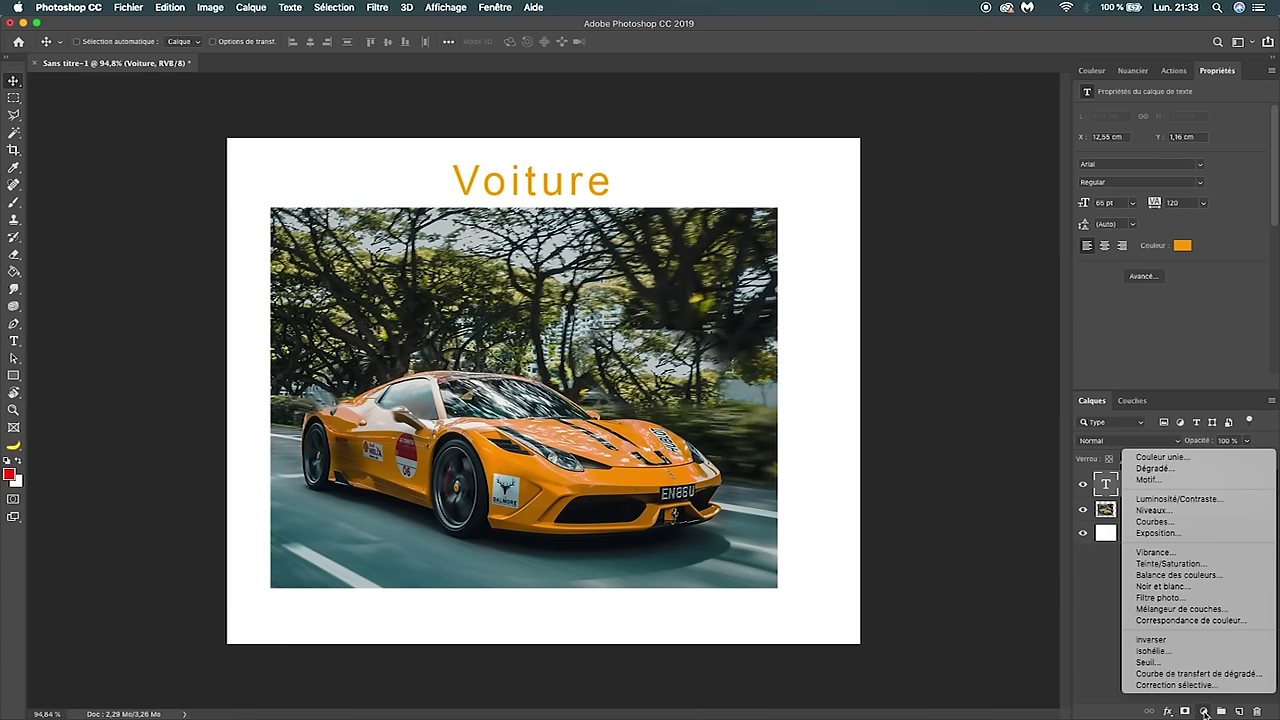
{"action": "left_click", "coordinate": [1157, 524]}
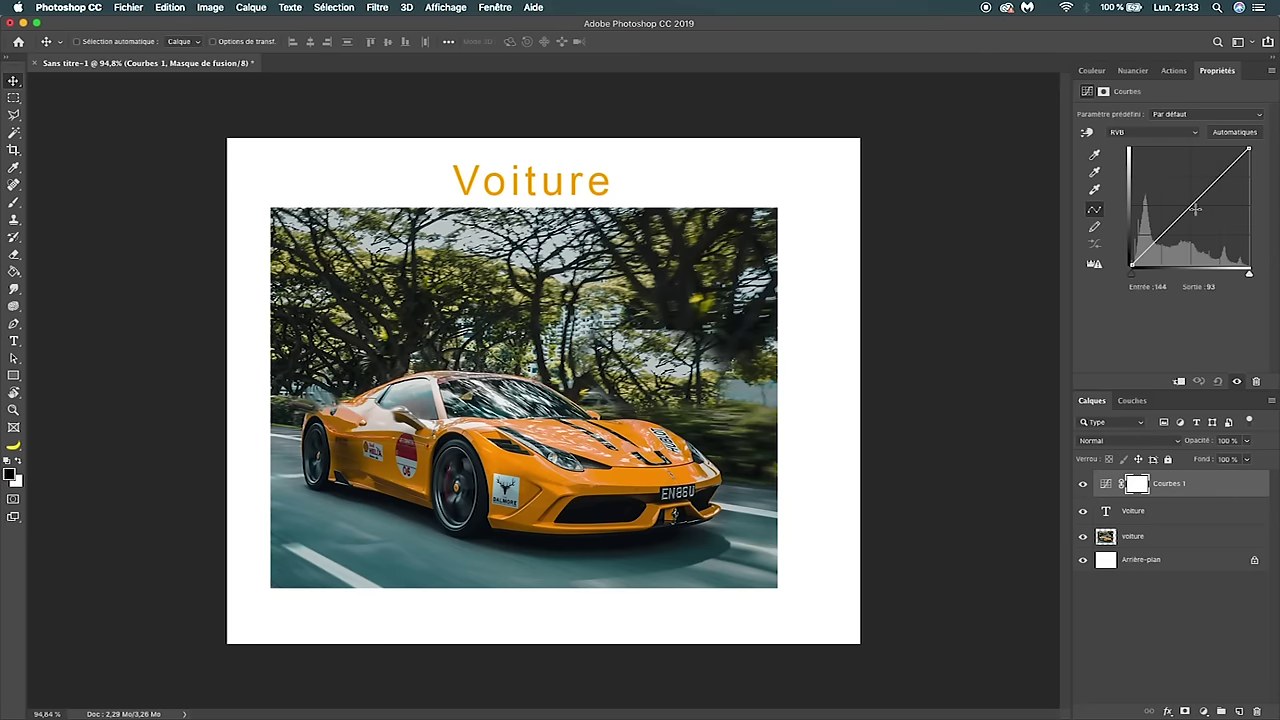
{"action": "mouse_move", "coordinate": [1195, 201]}
{"action": "left_mouse_down"}
{"action": "mouse_move", "coordinate": [1200, 185]}
{"action": "mouse_move", "coordinate": [1203, 209]}
{"action": "mouse_move", "coordinate": [1193, 186]}
{"action": "left_mouse_up"}
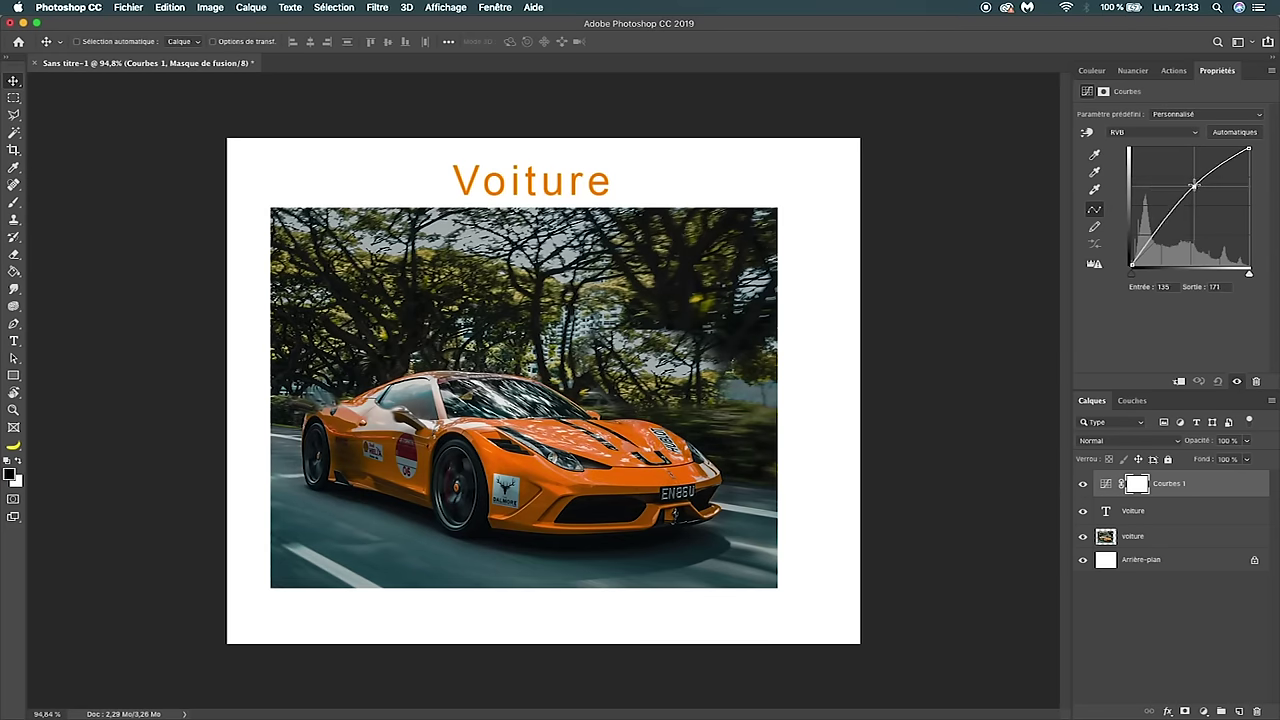
{"action": "left_click_drag", "start_coordinate": [1134, 264], "coordinate": [1149, 268]}
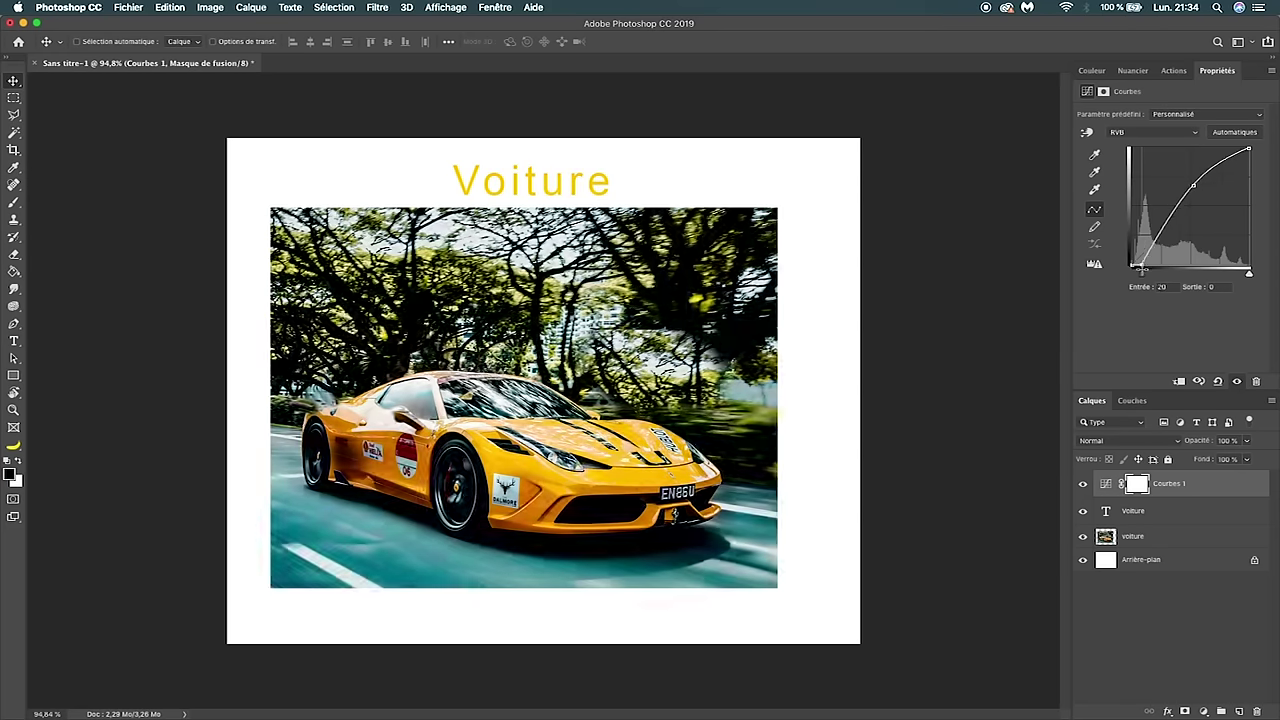
{"action": "mouse_move", "coordinate": [1167, 233]}
{"action": "left_mouse_down"}
{"action": "mouse_move", "coordinate": [1195, 176]}
{"action": "mouse_move", "coordinate": [1199, 186]}
{"action": "left_mouse_up"}
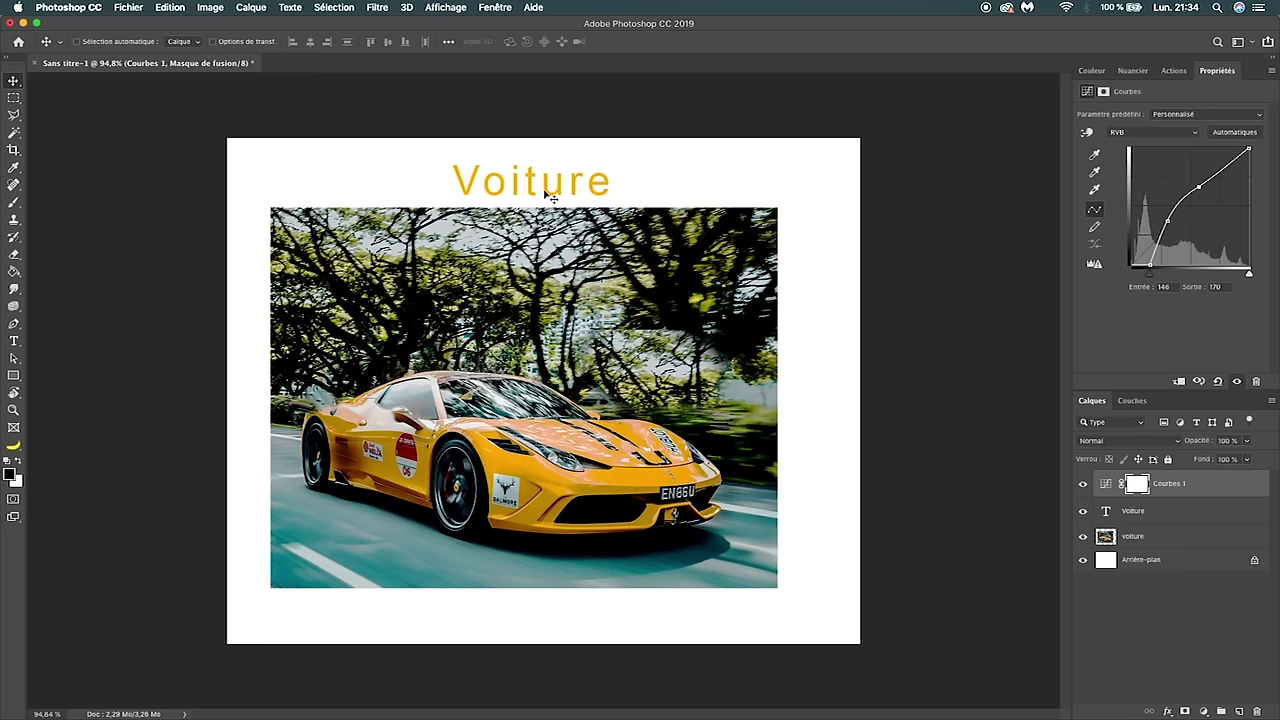
- Reorder layers, lift the curve to input 151 / output 203, and clip it to voiture
{"action": "left_click", "coordinate": [1166, 486]}
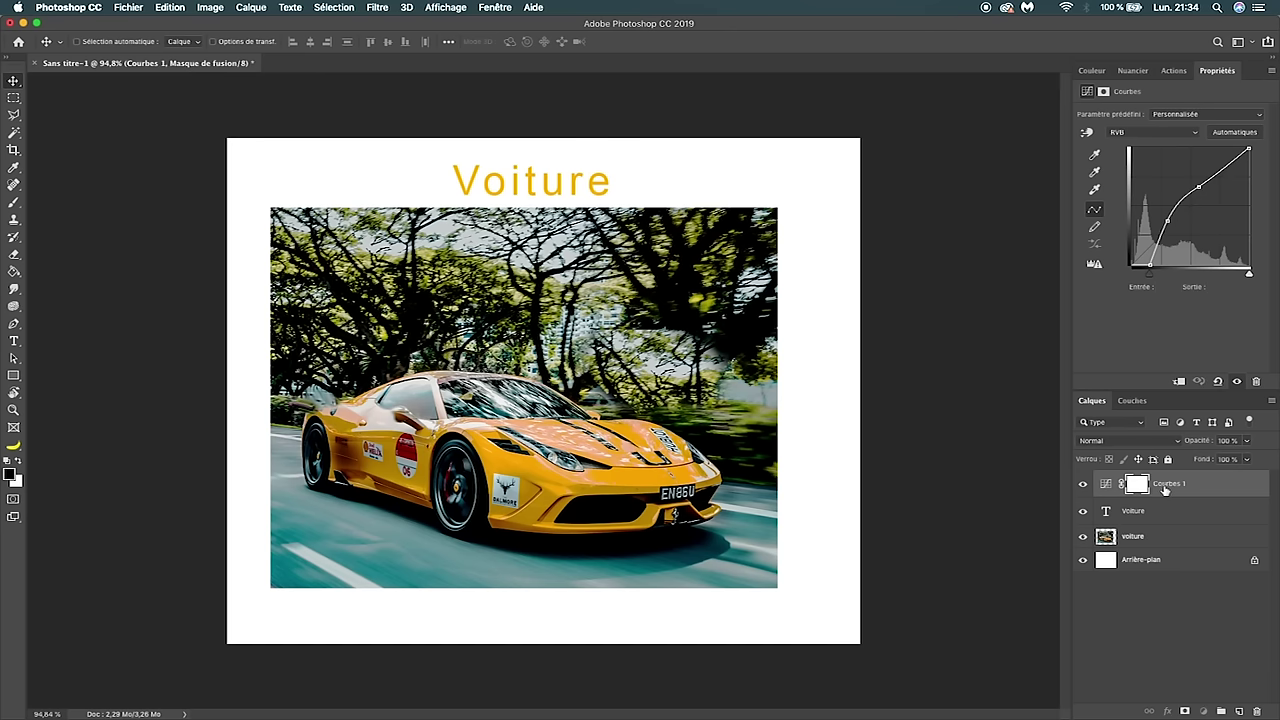
{"action": "left_click_drag", "start_coordinate": [1168, 486], "coordinate": [1166, 522]}
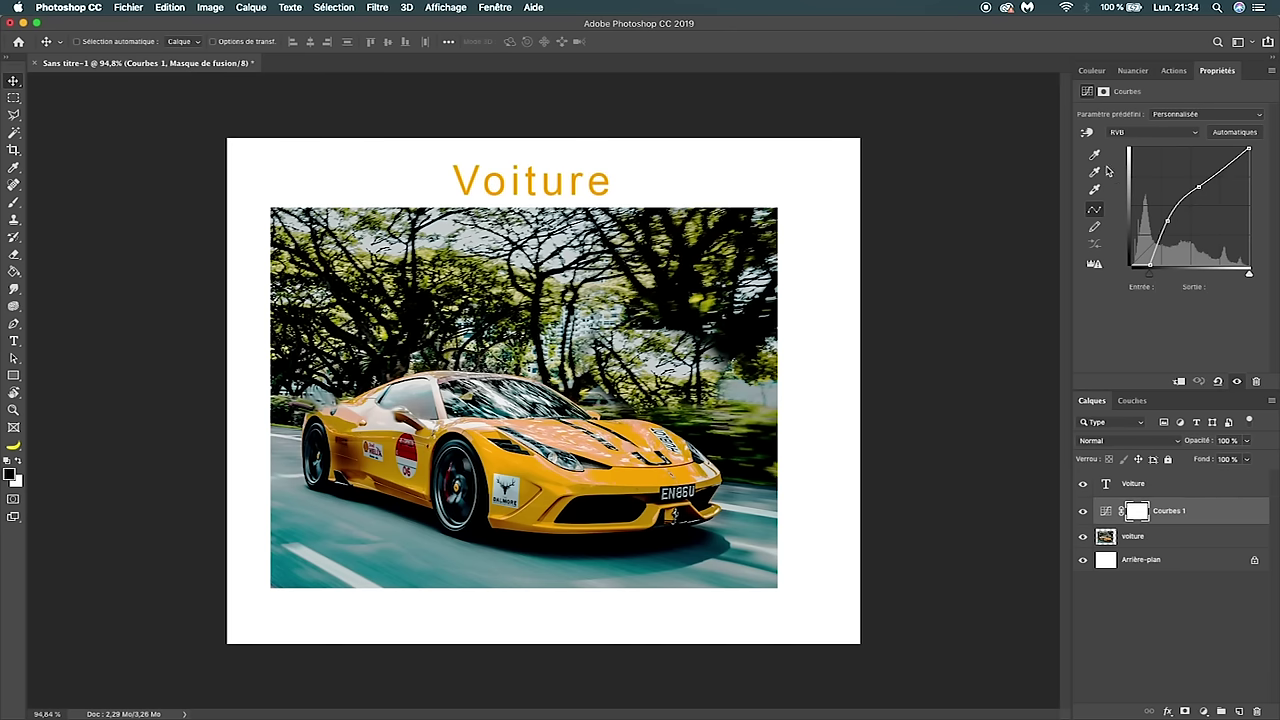
{"action": "left_click_drag", "start_coordinate": [1198, 189], "coordinate": [1197, 186]}
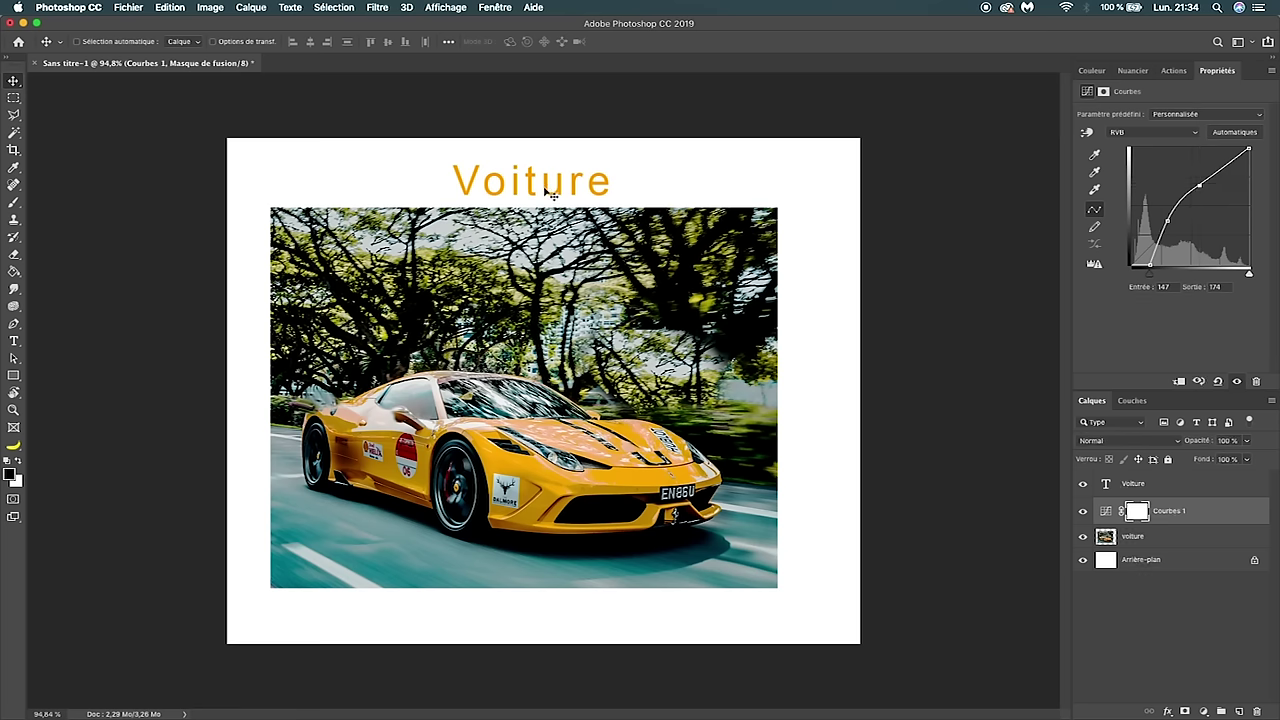
{"action": "left_click_drag", "start_coordinate": [1131, 496], "coordinate": [1120, 548]}
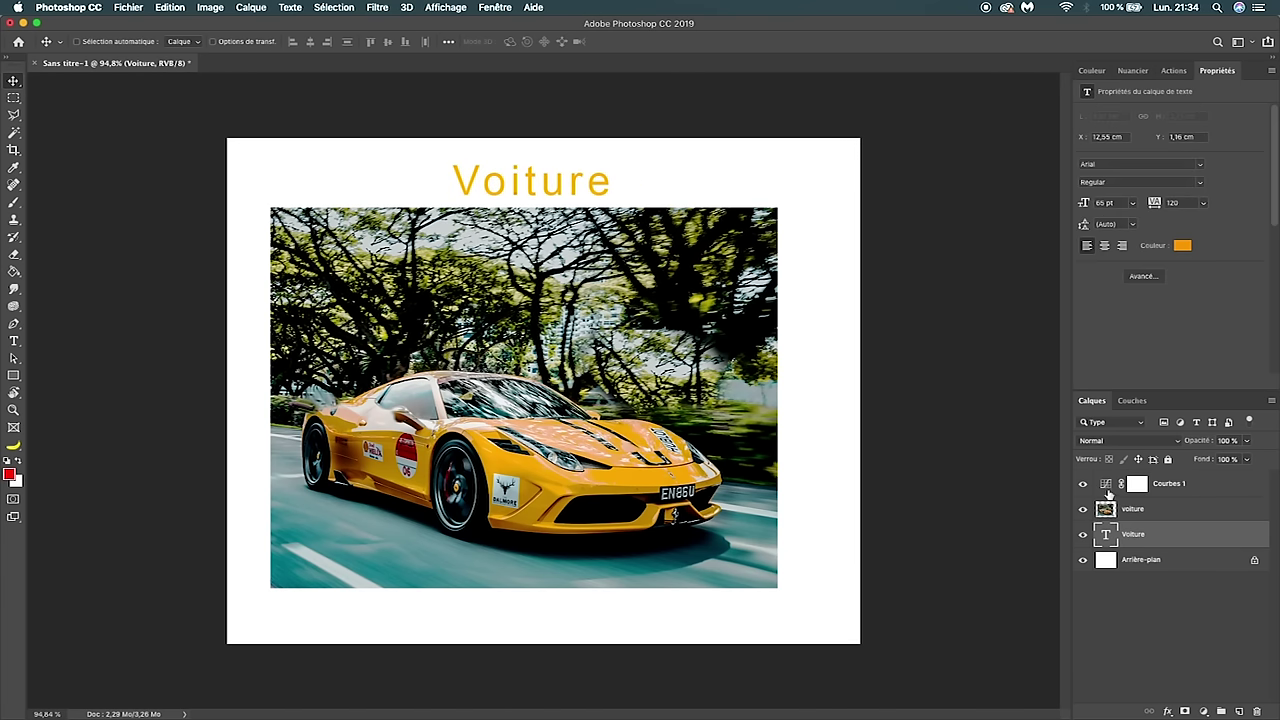
{"action": "left_click", "coordinate": [1106, 489]}
{"action": "left_click_drag", "start_coordinate": [1199, 185], "coordinate": [1202, 172]}
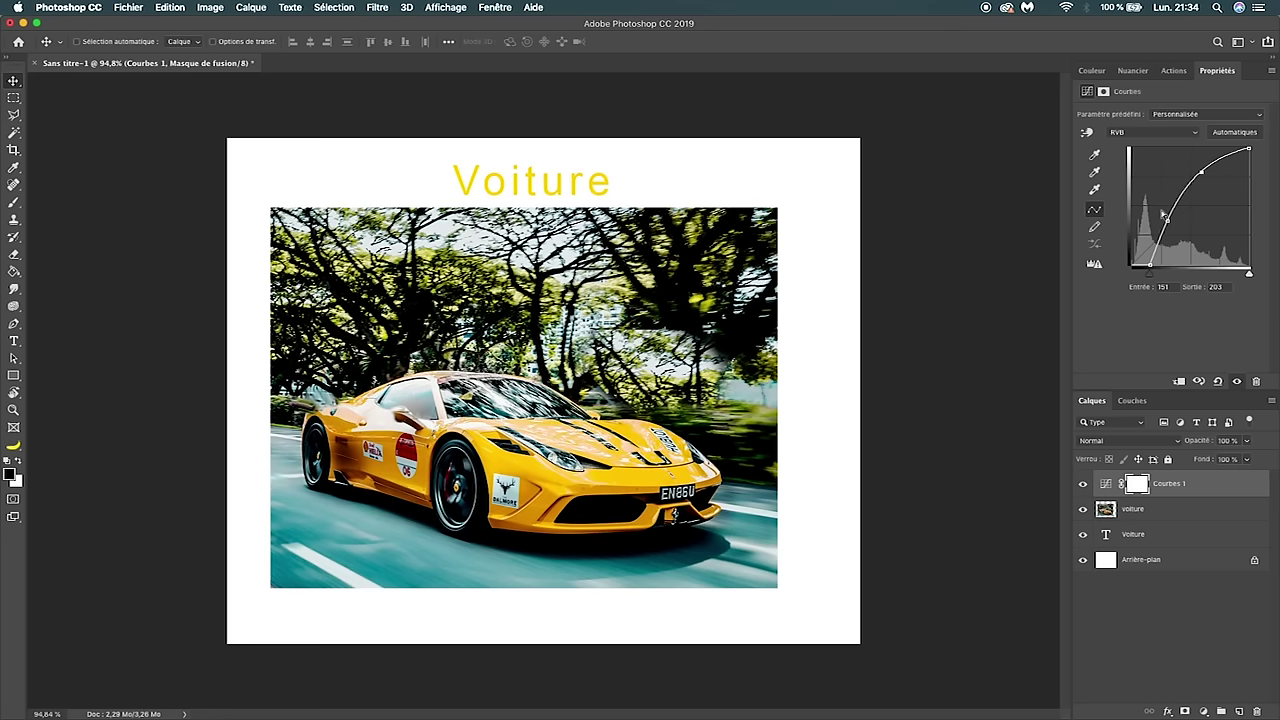
{"action": "left_click", "coordinate": [1180, 382]}
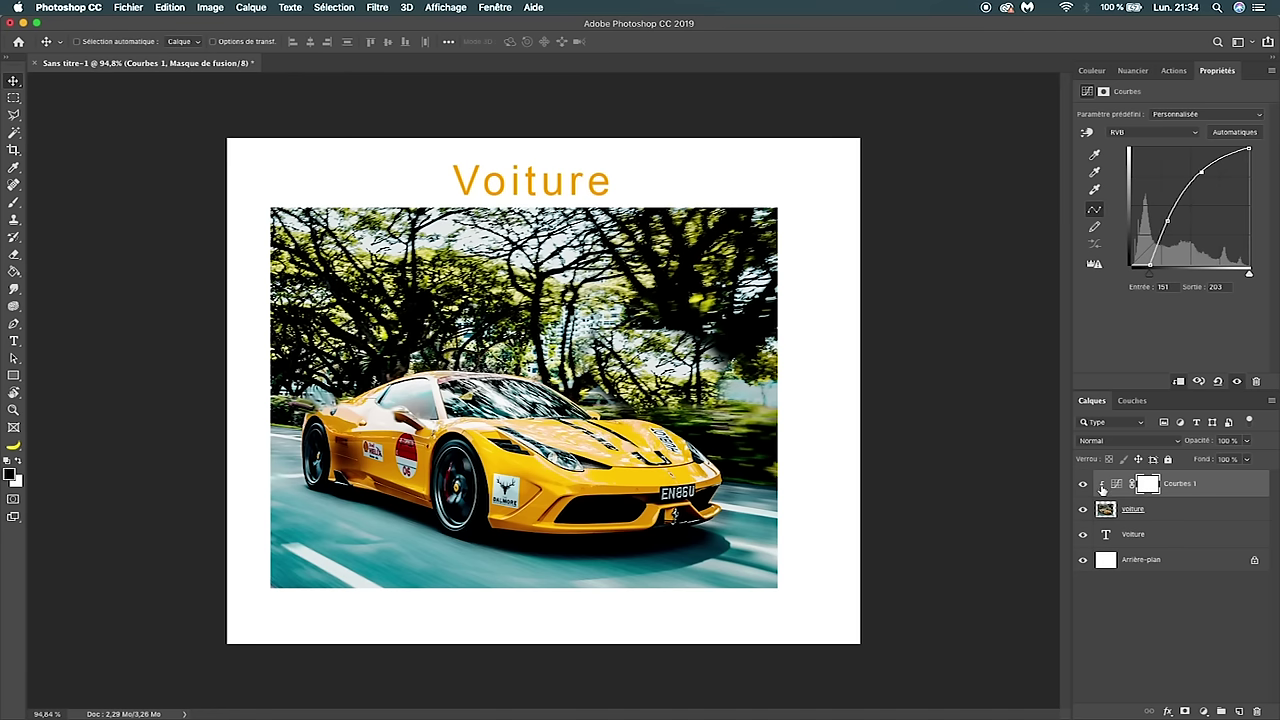
{"action": "left_click", "coordinate": [1105, 518]}
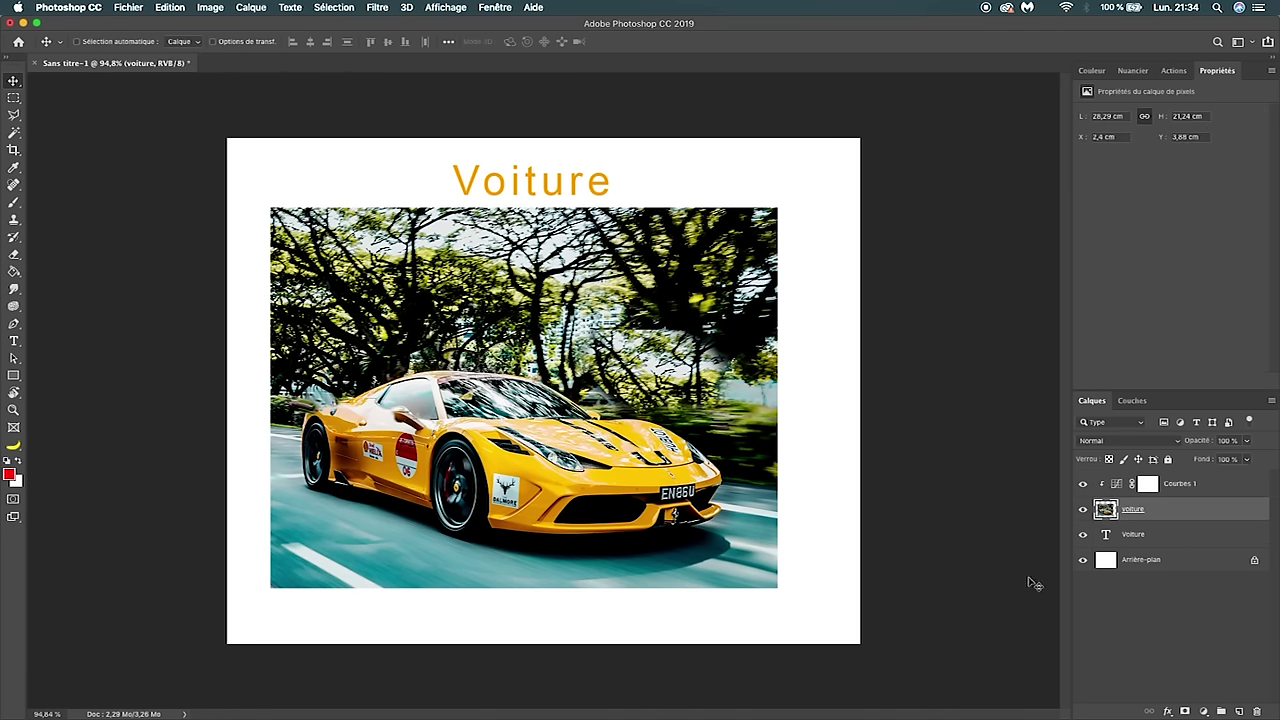
- Add a Hue/Saturation adjustment clipped to the car photo and try different hues
{"action": "left_click", "coordinate": [1106, 498]}
{"action": "left_click", "coordinate": [1205, 711]}
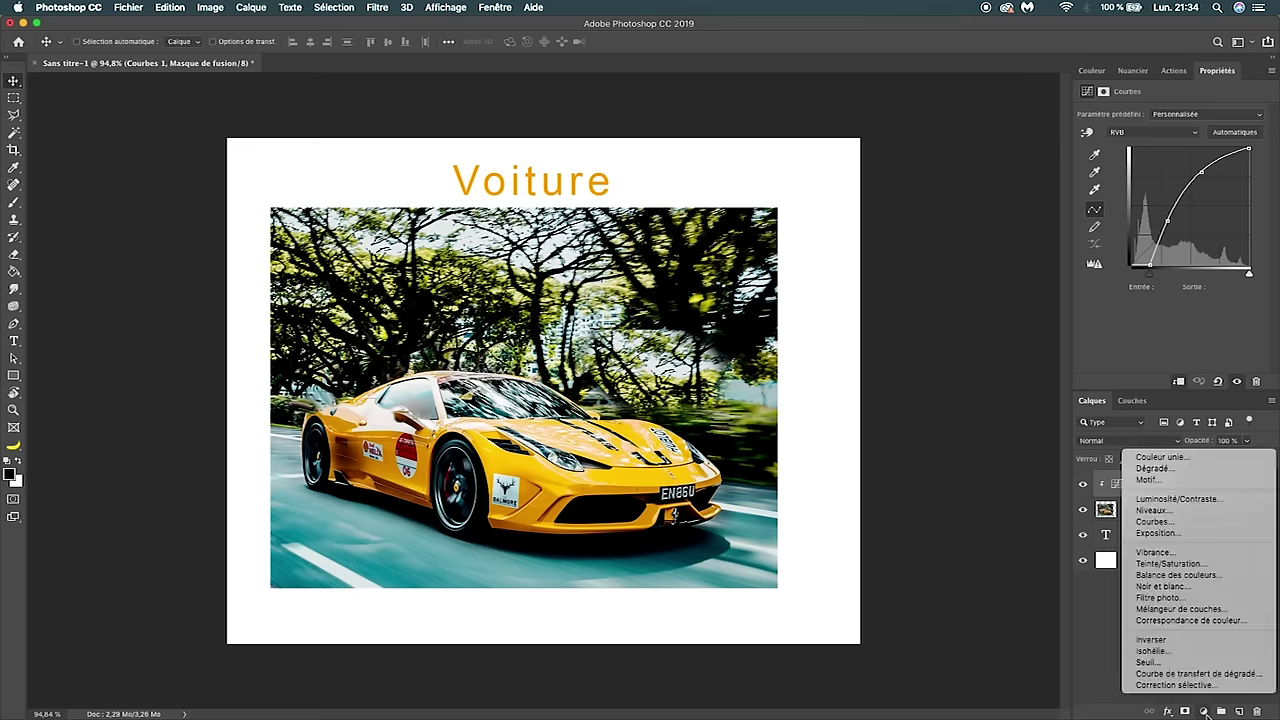
{"action": "left_click", "coordinate": [1170, 564]}
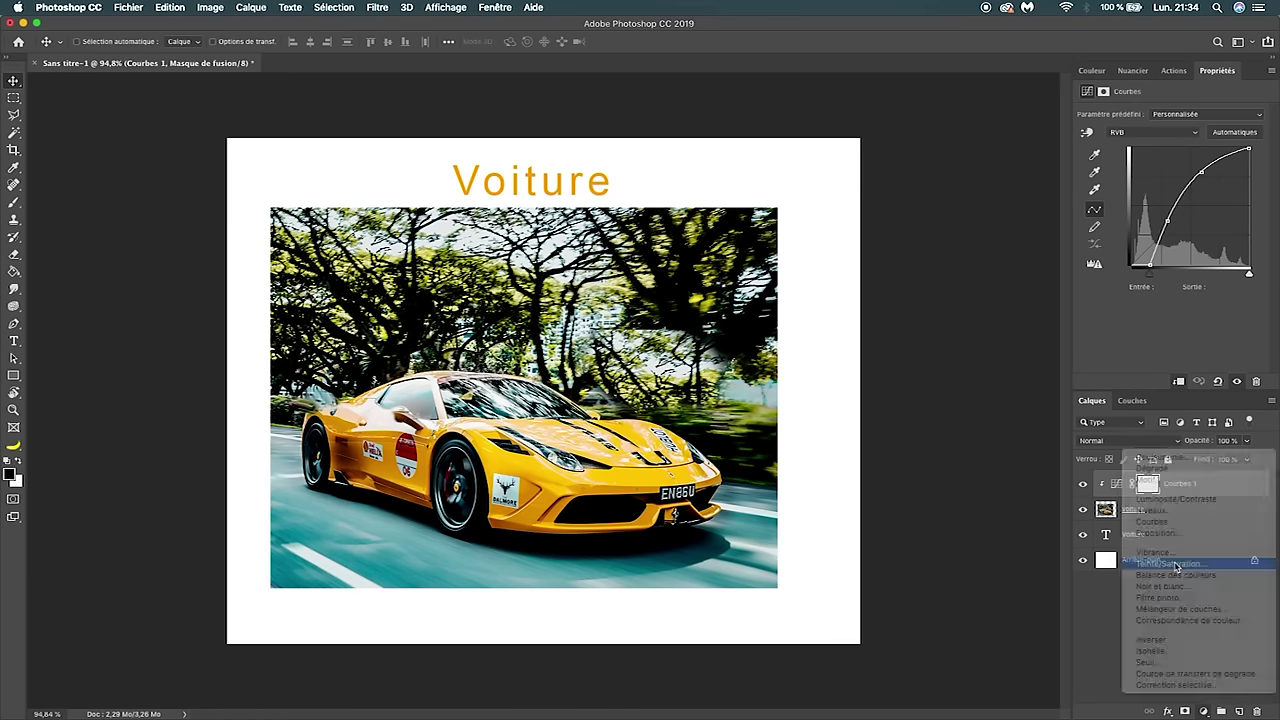
{"action": "mouse_move", "coordinate": [1170, 164]}
{"action": "left_mouse_down"}
{"action": "mouse_move", "coordinate": [1209, 166]}
{"action": "mouse_move", "coordinate": [997, 200]}
{"action": "mouse_move", "coordinate": [1160, 193]}
{"action": "mouse_move", "coordinate": [1172, 216]}
{"action": "left_mouse_up"}
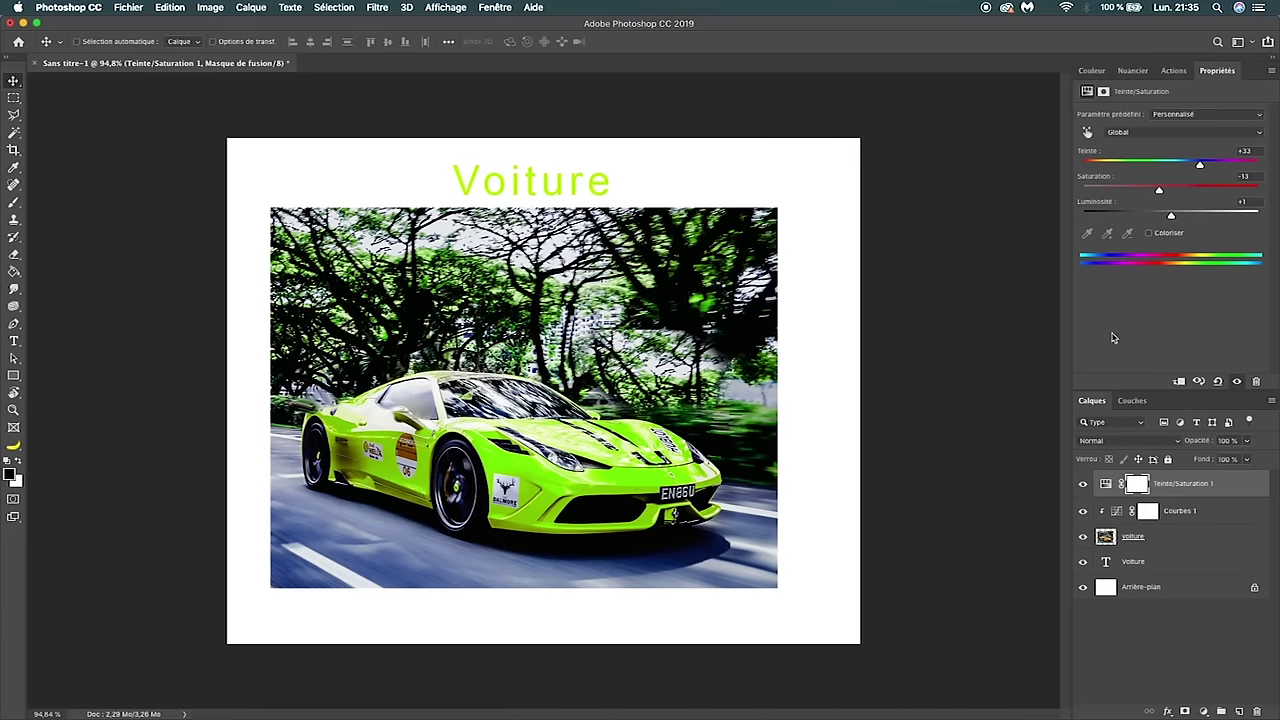
{"action": "left_click", "coordinate": [1180, 382]}
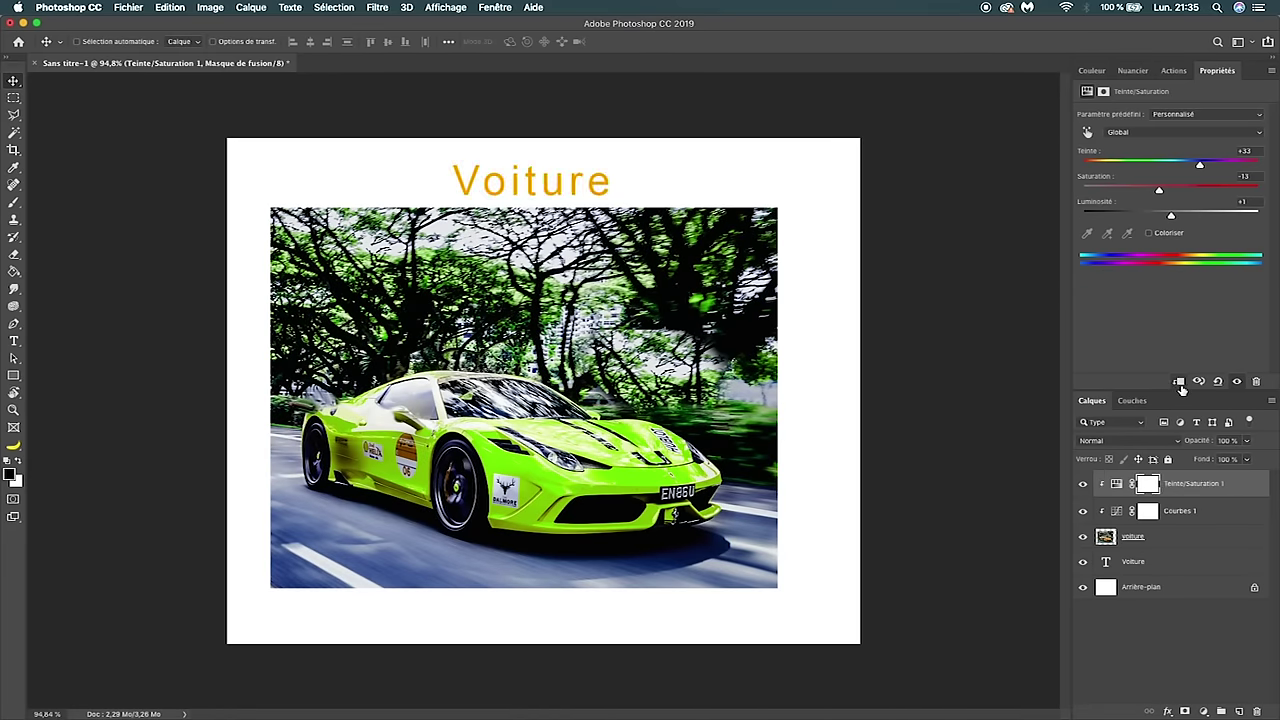
{"action": "left_click_drag", "start_coordinate": [1200, 170], "coordinate": [1201, 170]}
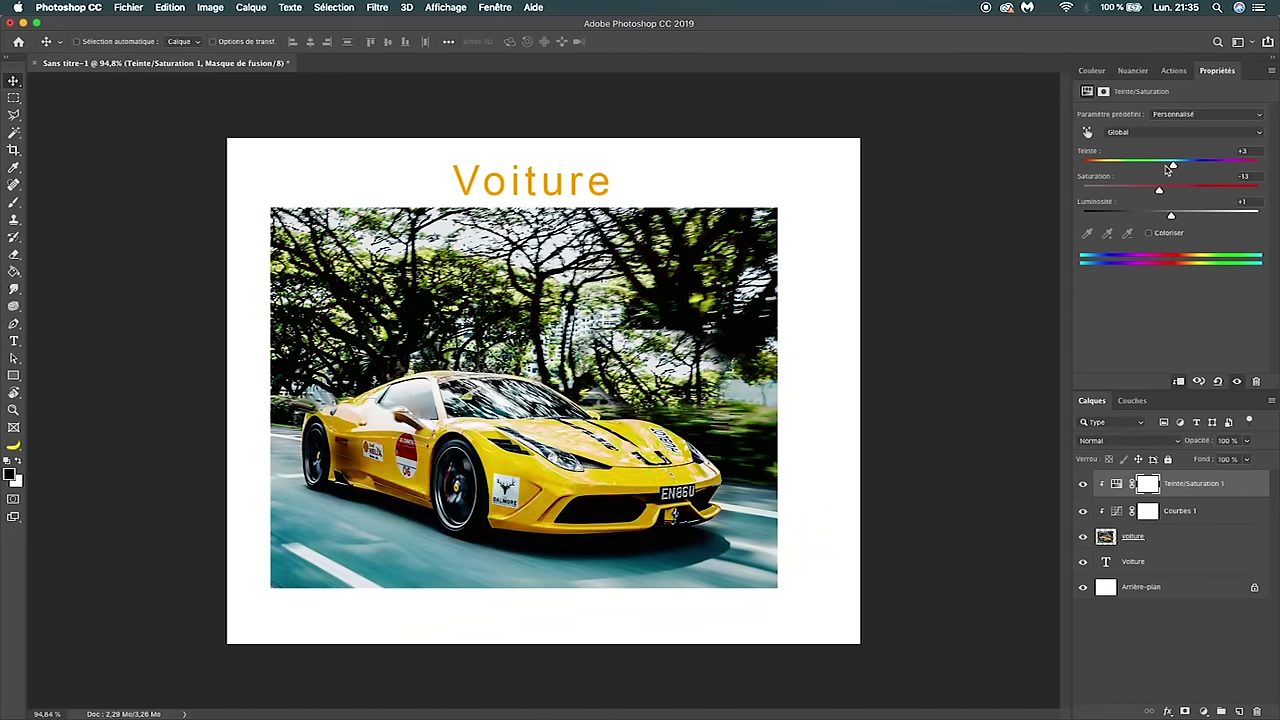
- Add a Black & White adjustment with the Reds slider dragged to -35
{"action": "left_click", "coordinate": [1200, 711]}
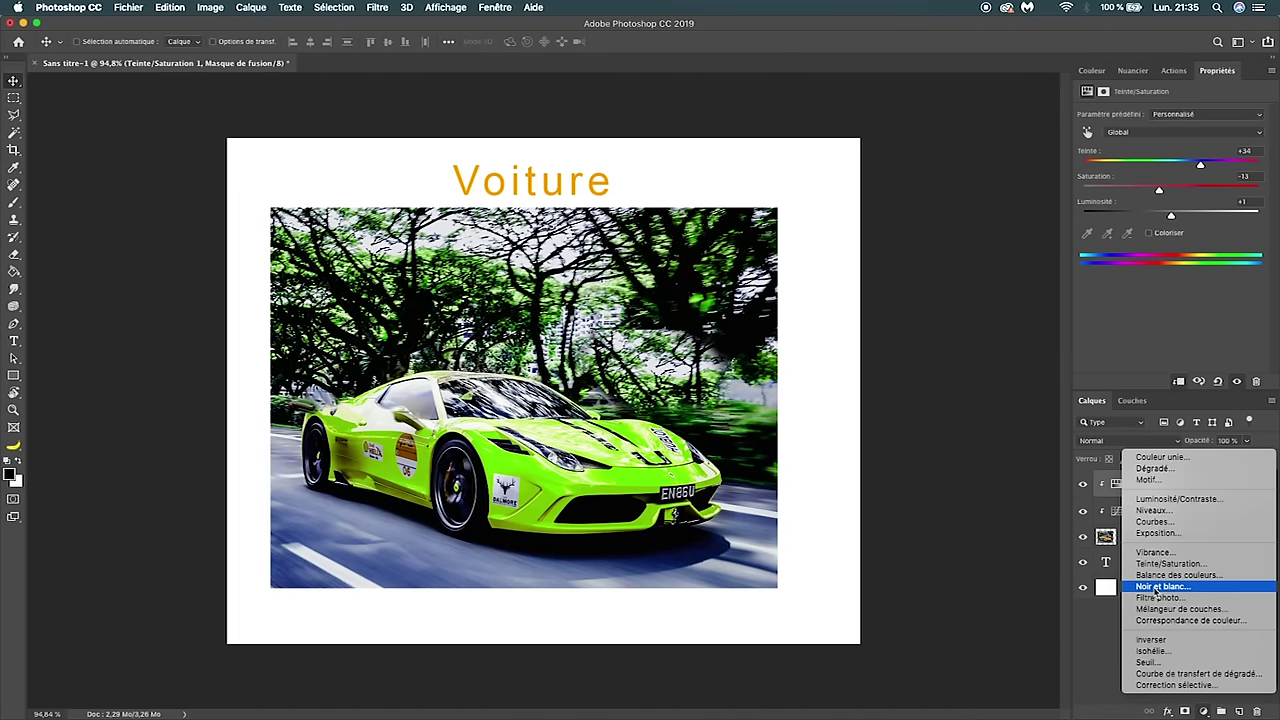
{"action": "left_click", "coordinate": [1162, 586]}
{"action": "mouse_move", "coordinate": [1174, 161]}
{"action": "left_mouse_down"}
{"action": "mouse_move", "coordinate": [1131, 163]}
{"action": "mouse_move", "coordinate": [1175, 199]}
{"action": "left_mouse_up"}
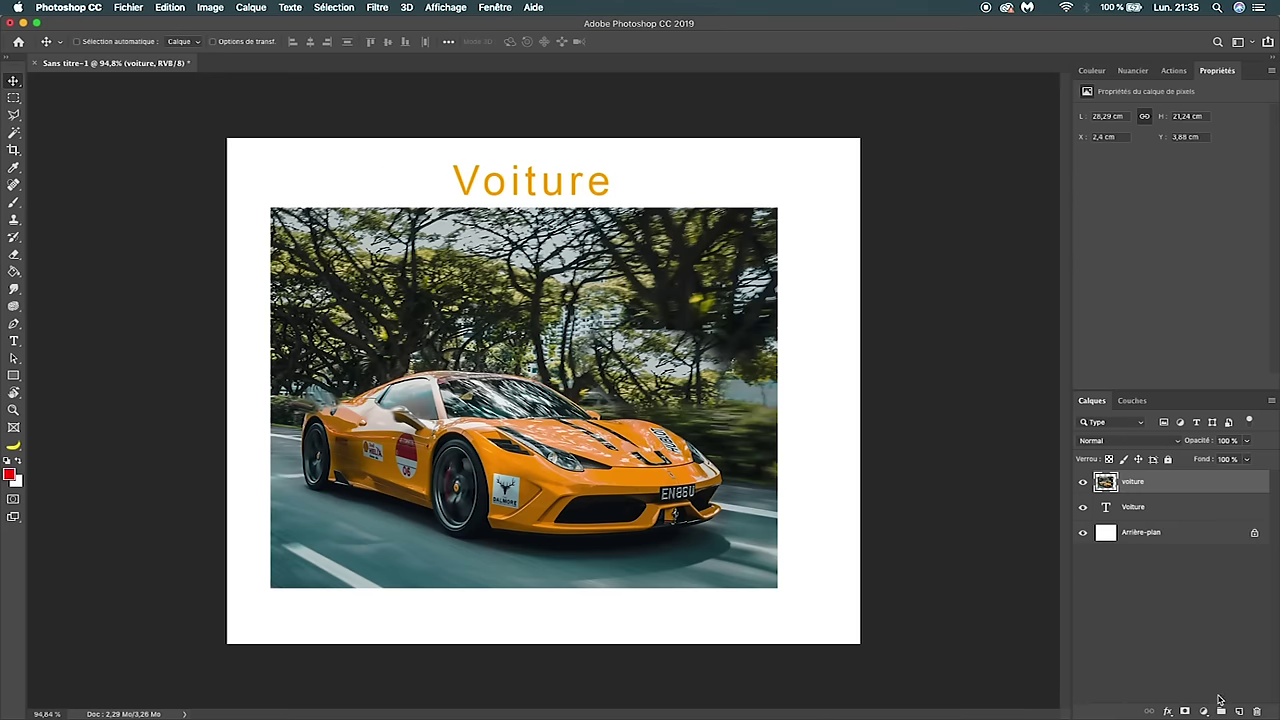
{"action": "left_click", "coordinate": [1203, 711]}
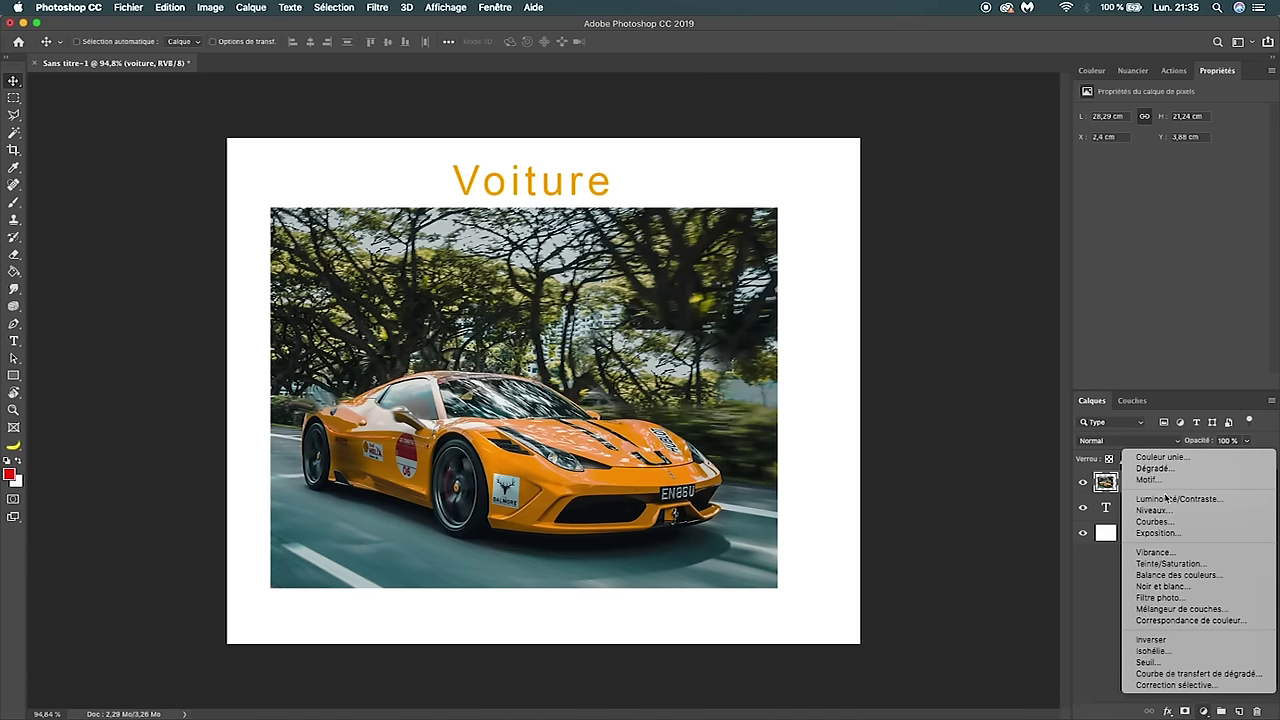
- Add an Exposure adjustment layer with exposure set to -0.30
{"action": "left_click", "coordinate": [1158, 533]}
{"action": "left_click_drag", "start_coordinate": [1170, 148], "coordinate": [1184, 148]}
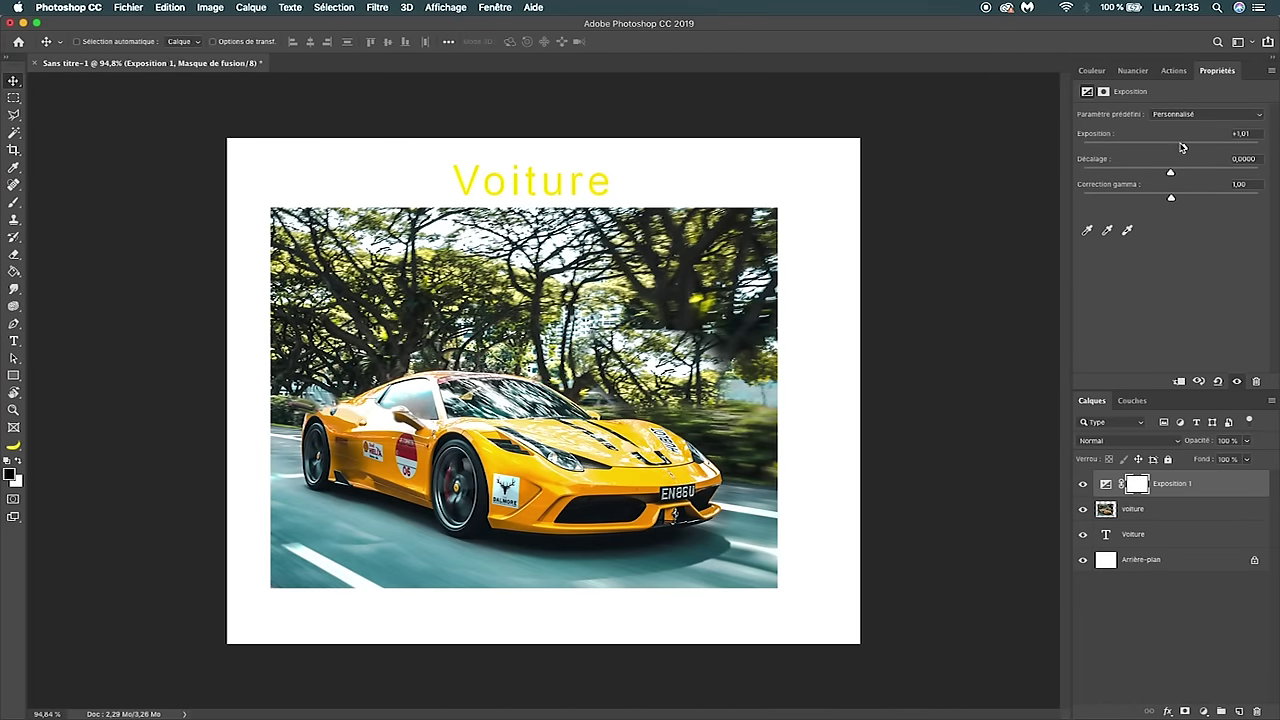
{"action": "left_click_drag", "start_coordinate": [1181, 148], "coordinate": [1165, 148]}
- Restore the closed Properties panel via Fenêtre > Propriétés and redock it with the others
{"action": "left_click_drag", "start_coordinate": [1217, 70], "coordinate": [706, 258]}
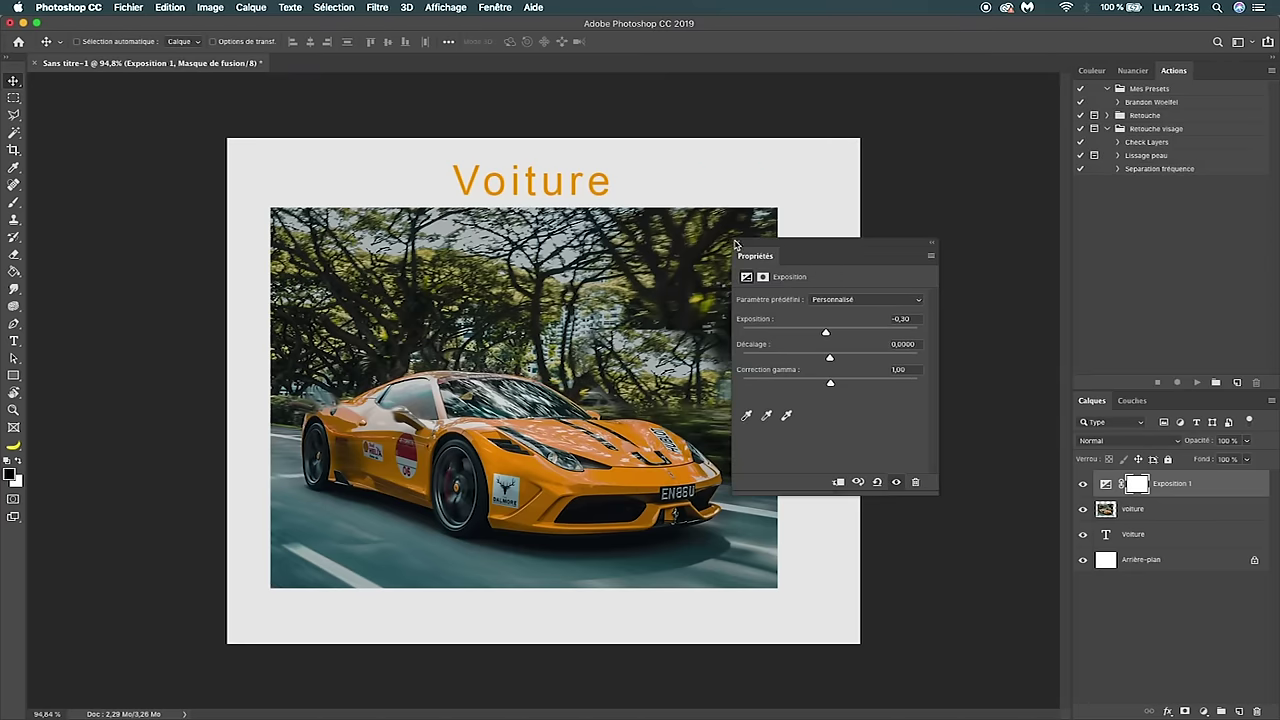
{"action": "left_click", "coordinate": [735, 243]}
{"action": "left_click", "coordinate": [496, 7]}
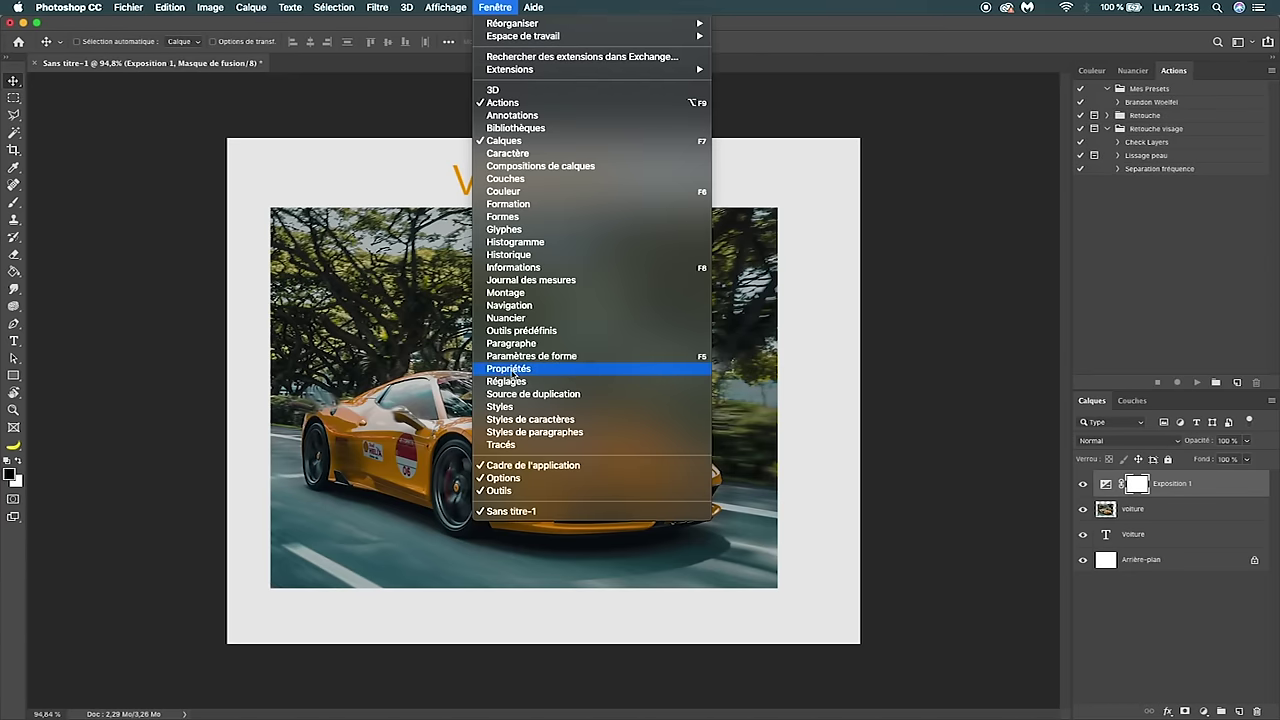
{"action": "left_click", "coordinate": [513, 370]}
{"action": "left_click_drag", "start_coordinate": [748, 248], "coordinate": [1160, 68]}
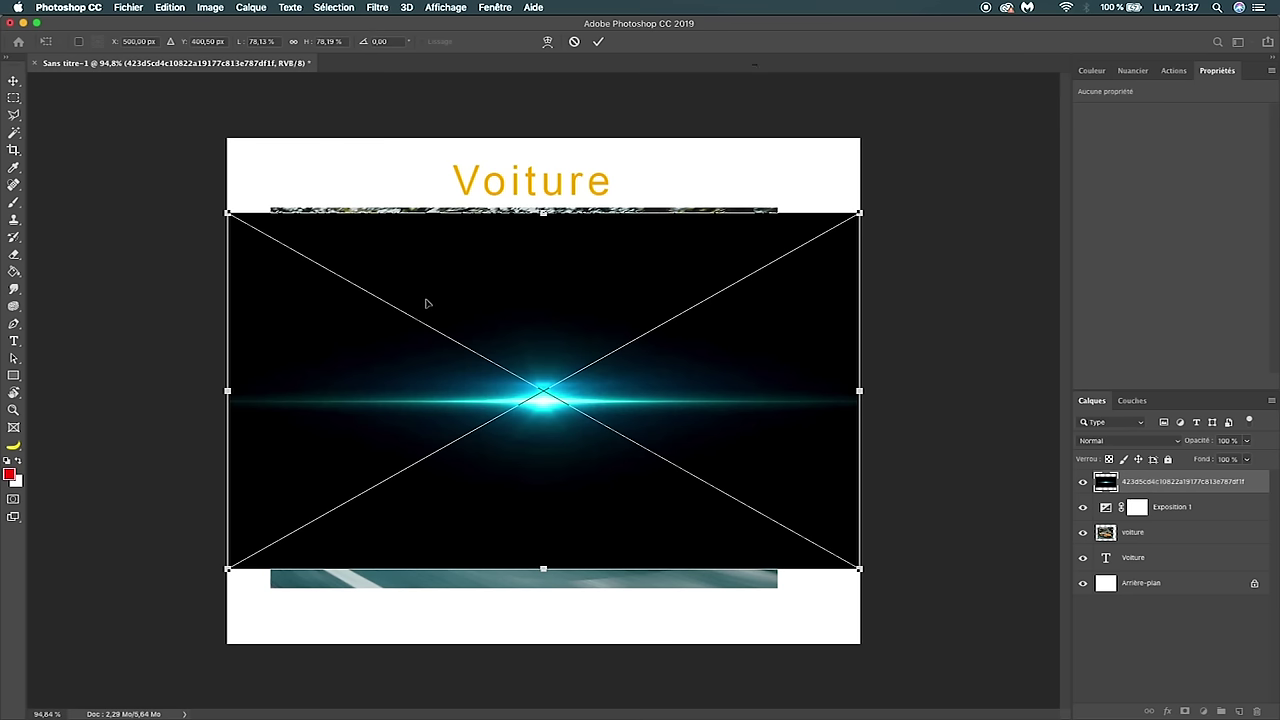
- Commit the placed flare image and rename its layer to 'light'
{"action": "key", "text": "Return"}
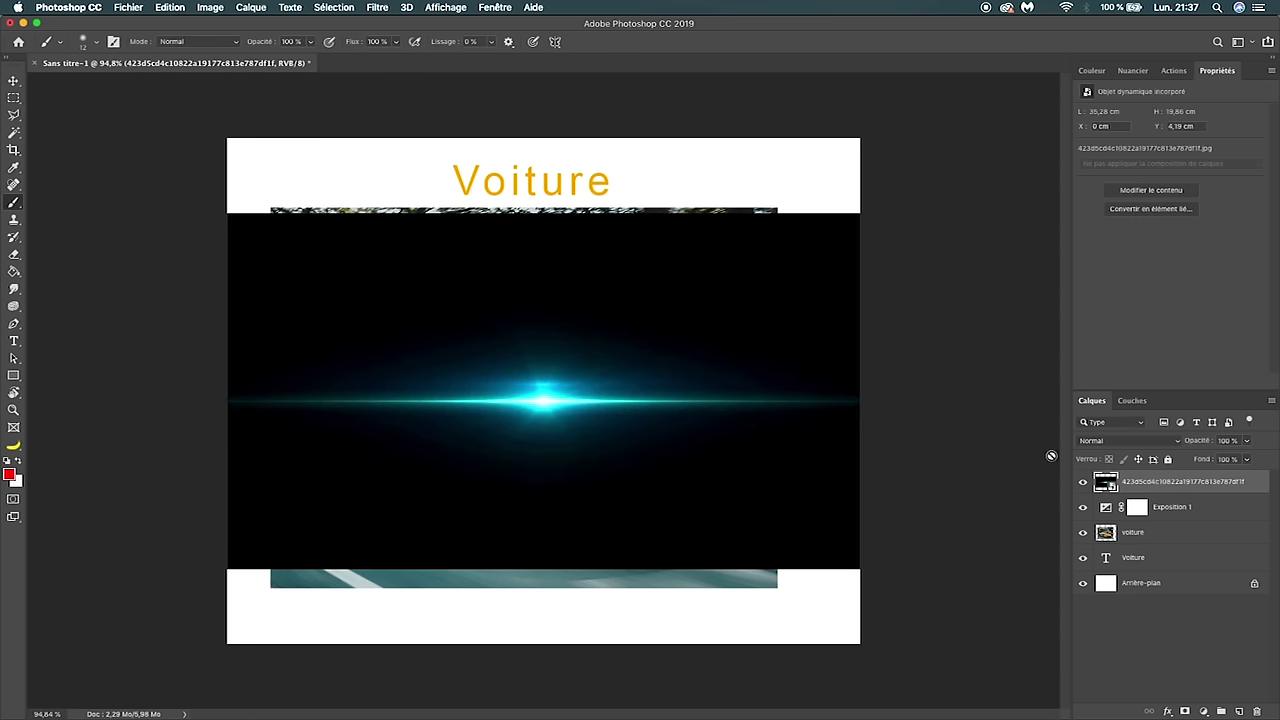
{"action": "left_click", "coordinate": [1082, 483]}
{"action": "left_click", "coordinate": [1082, 483]}
{"action": "key", "text": "BackSpace"}
{"action": "type", "text": "light"}
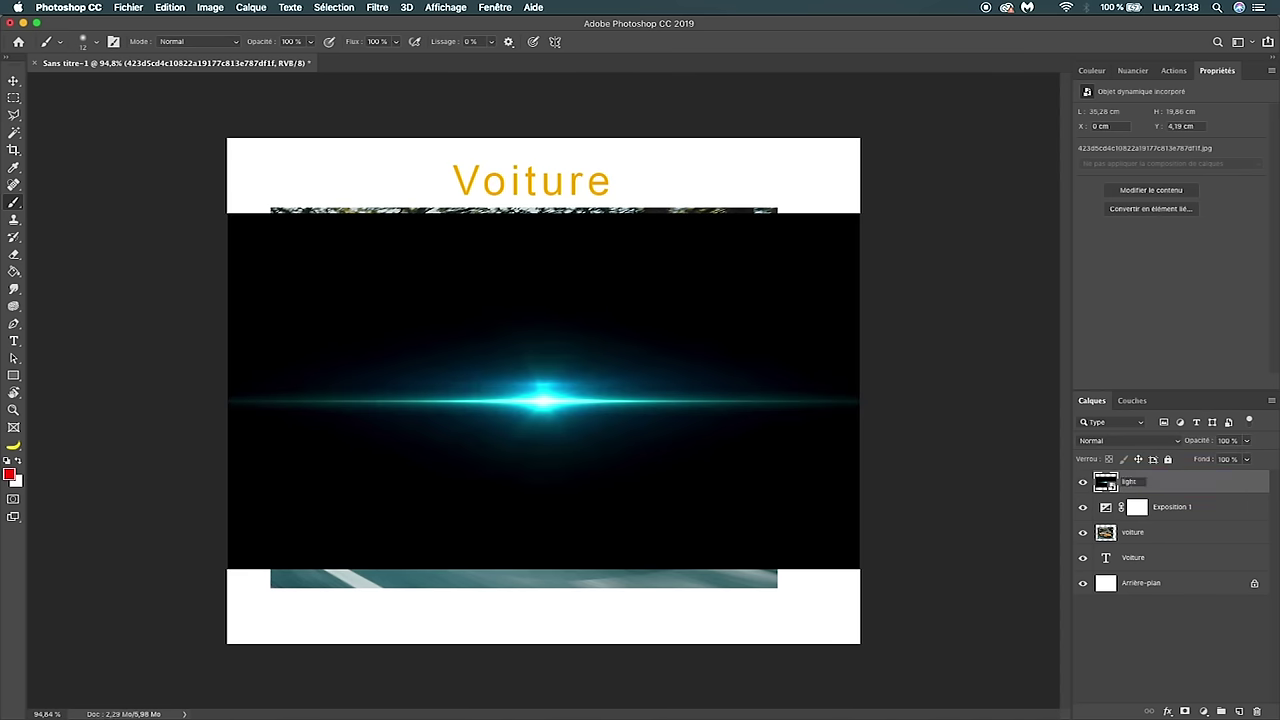
{"action": "key", "text": "Return"}
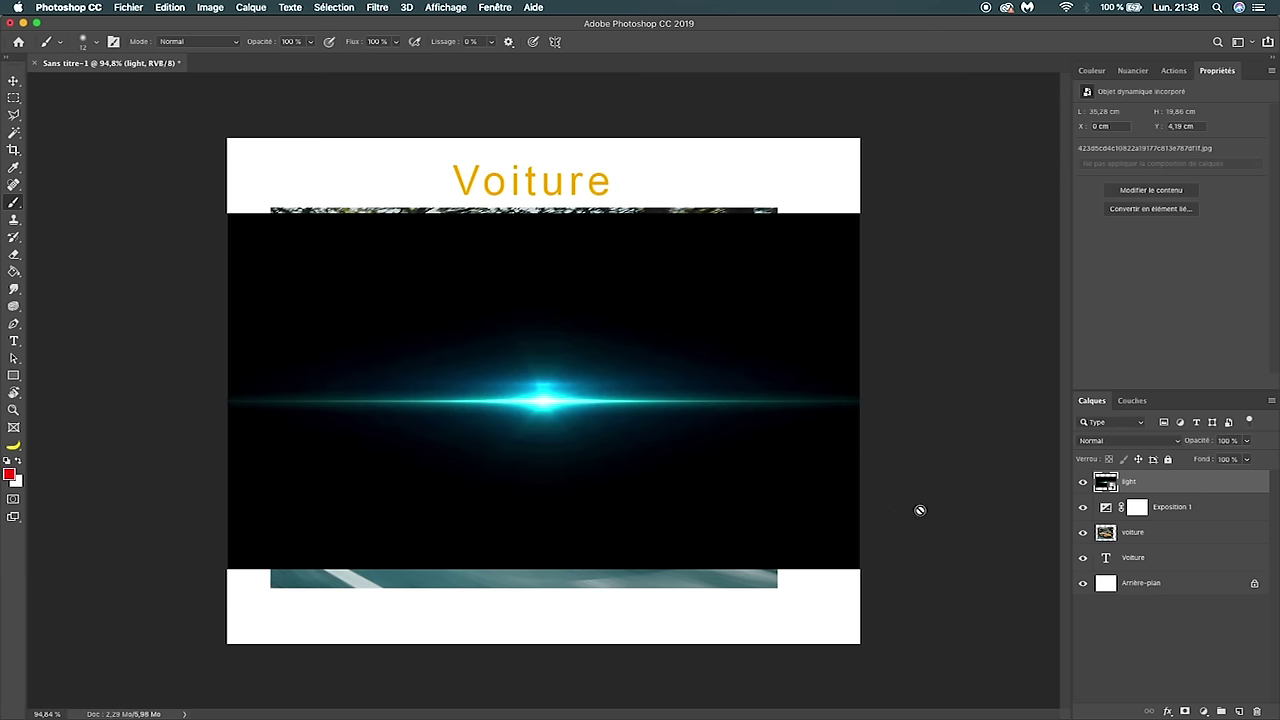
- Try different opacity values for the light flare over the car photo
{"action": "left_click", "coordinate": [1201, 511]}
{"action": "left_click", "coordinate": [1180, 532]}
{"action": "left_click", "coordinate": [1180, 557]}
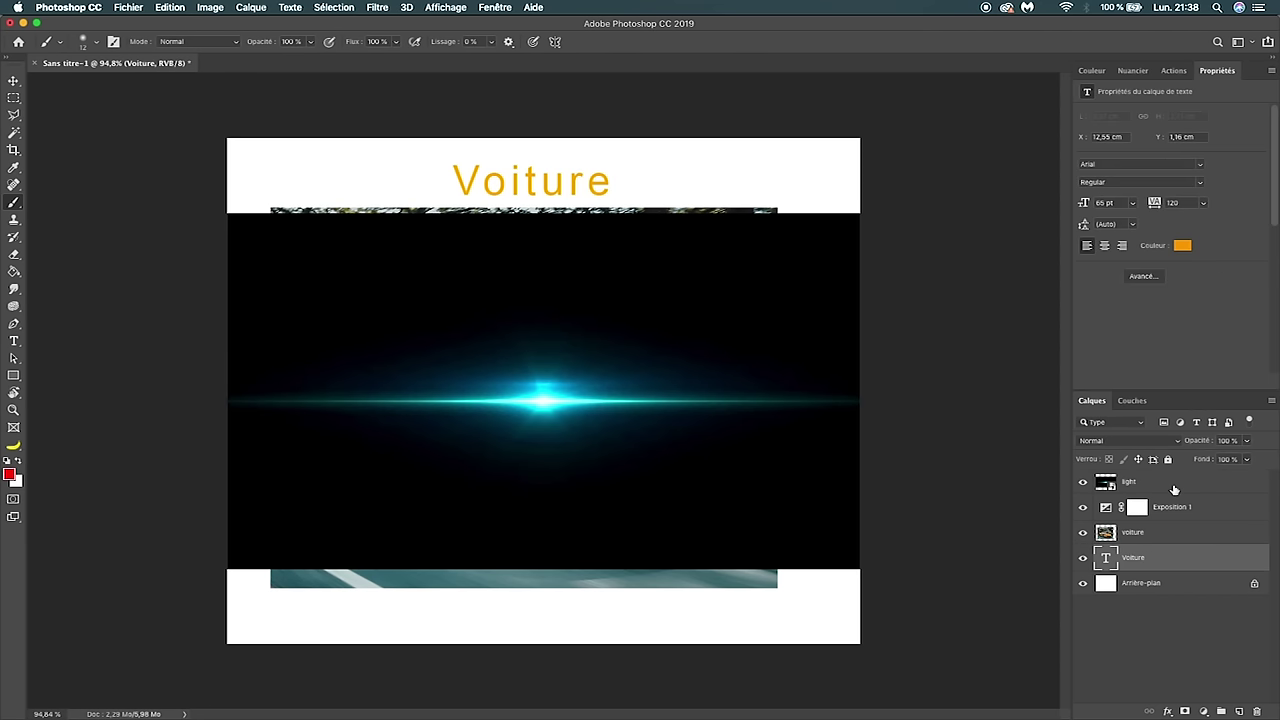
{"action": "left_click", "coordinate": [1180, 482]}
{"action": "left_click", "coordinate": [1247, 441]}
{"action": "left_click_drag", "start_coordinate": [1246, 457], "coordinate": [1217, 460]}
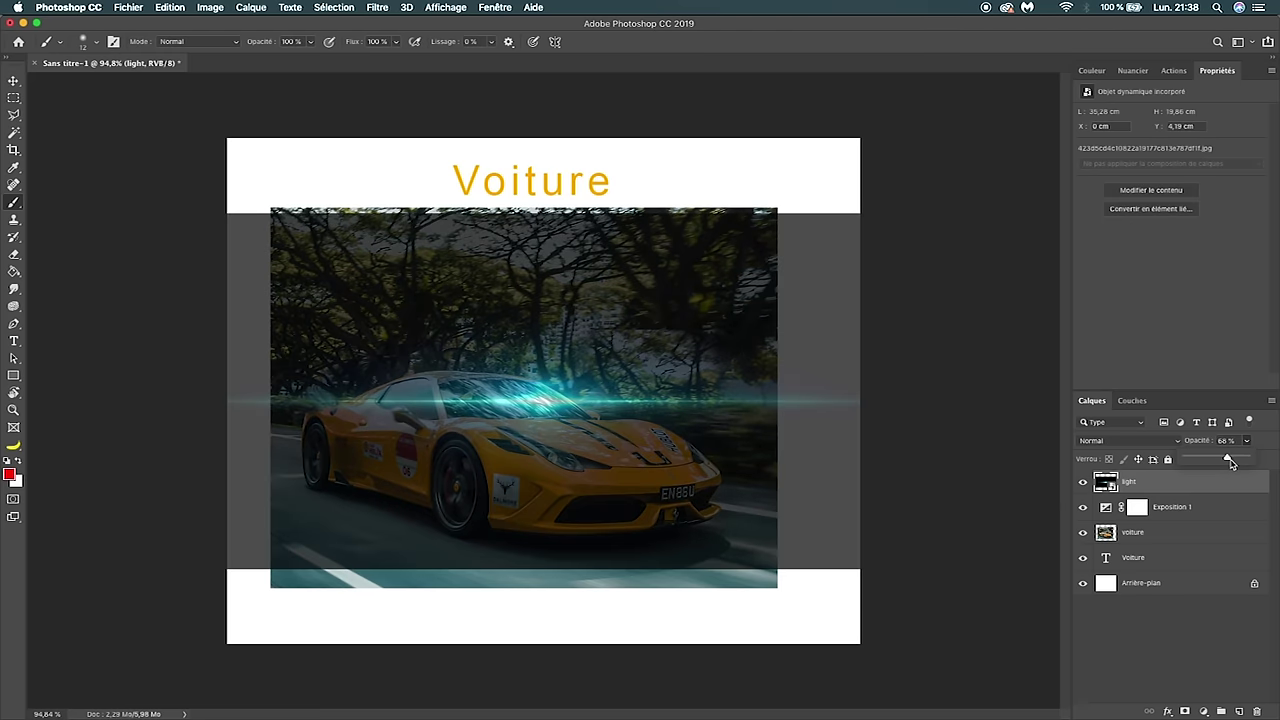
{"action": "left_click_drag", "start_coordinate": [1228, 462], "coordinate": [1262, 458]}
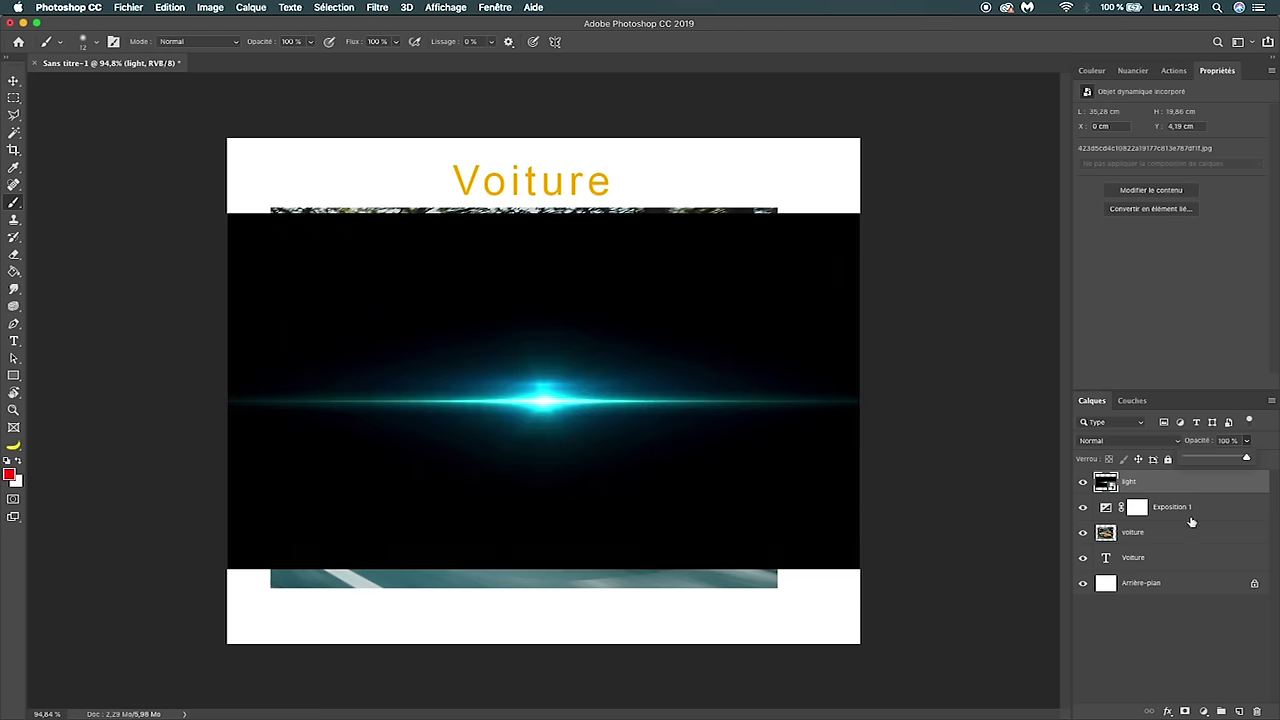
- Test the Voiture title's opacity, return it to 100%, and show the light layer again
{"action": "left_click", "coordinate": [1082, 482]}
{"action": "left_click", "coordinate": [1165, 560]}
{"action": "left_click_drag", "start_coordinate": [1247, 447], "coordinate": [1171, 463]}
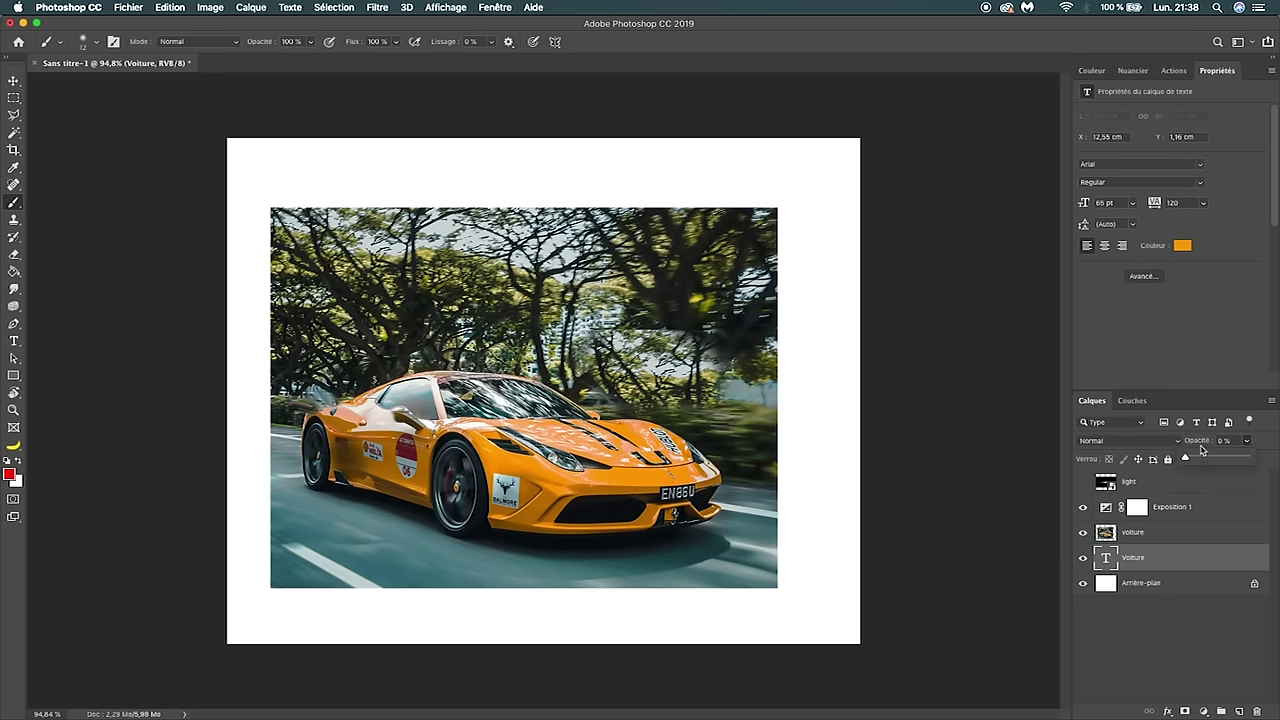
{"action": "left_click", "coordinate": [1215, 459]}
{"action": "left_click_drag", "start_coordinate": [1220, 462], "coordinate": [1247, 459]}
{"action": "left_click", "coordinate": [1082, 482]}
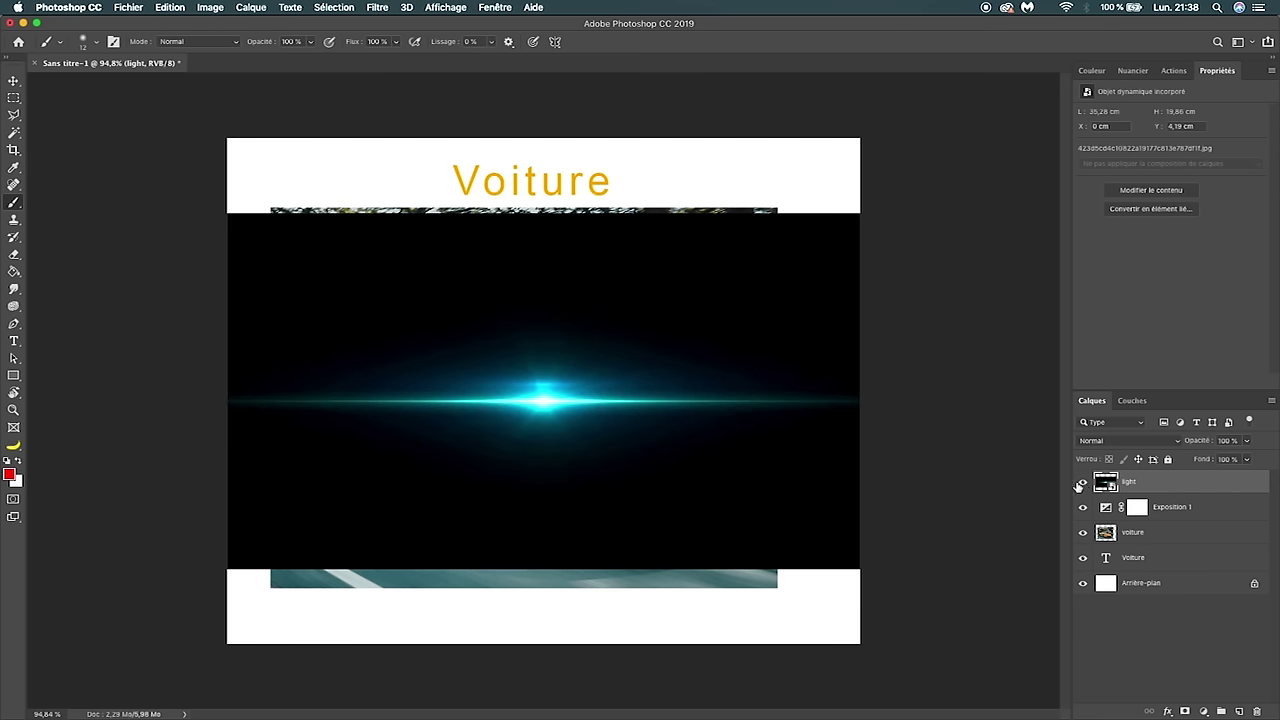
{"action": "left_click", "coordinate": [1160, 445]}
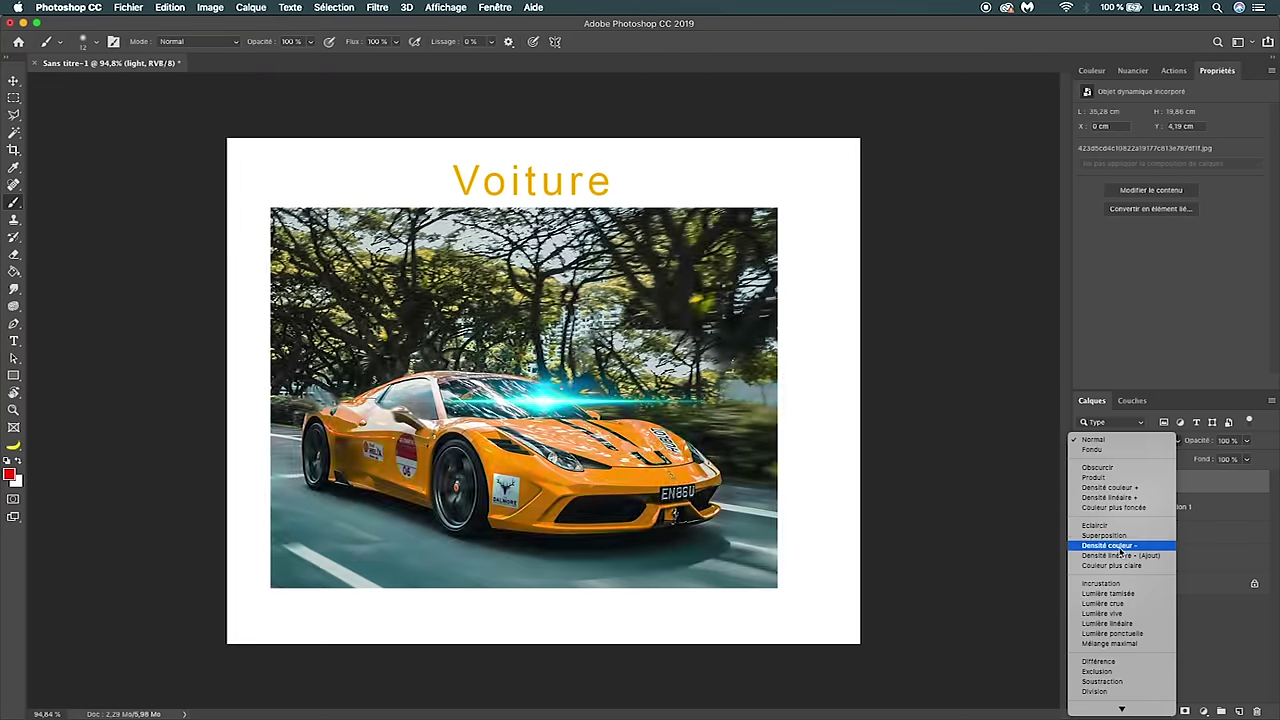
- Set the light layer's blend mode to Superposition, declining to rasterize it
{"action": "left_click", "coordinate": [871, 409]}
{"action": "left_click", "coordinate": [1124, 441]}
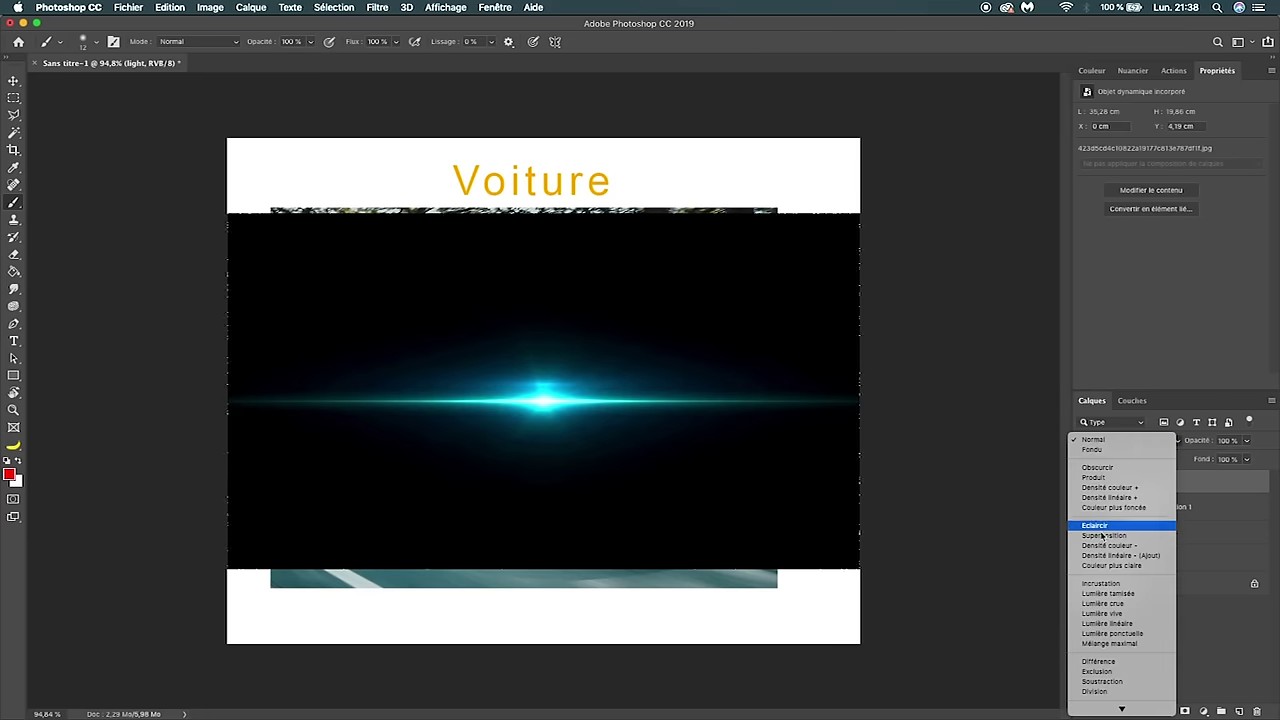
{"action": "left_click", "coordinate": [1103, 536]}
{"action": "left_click", "coordinate": [600, 344]}
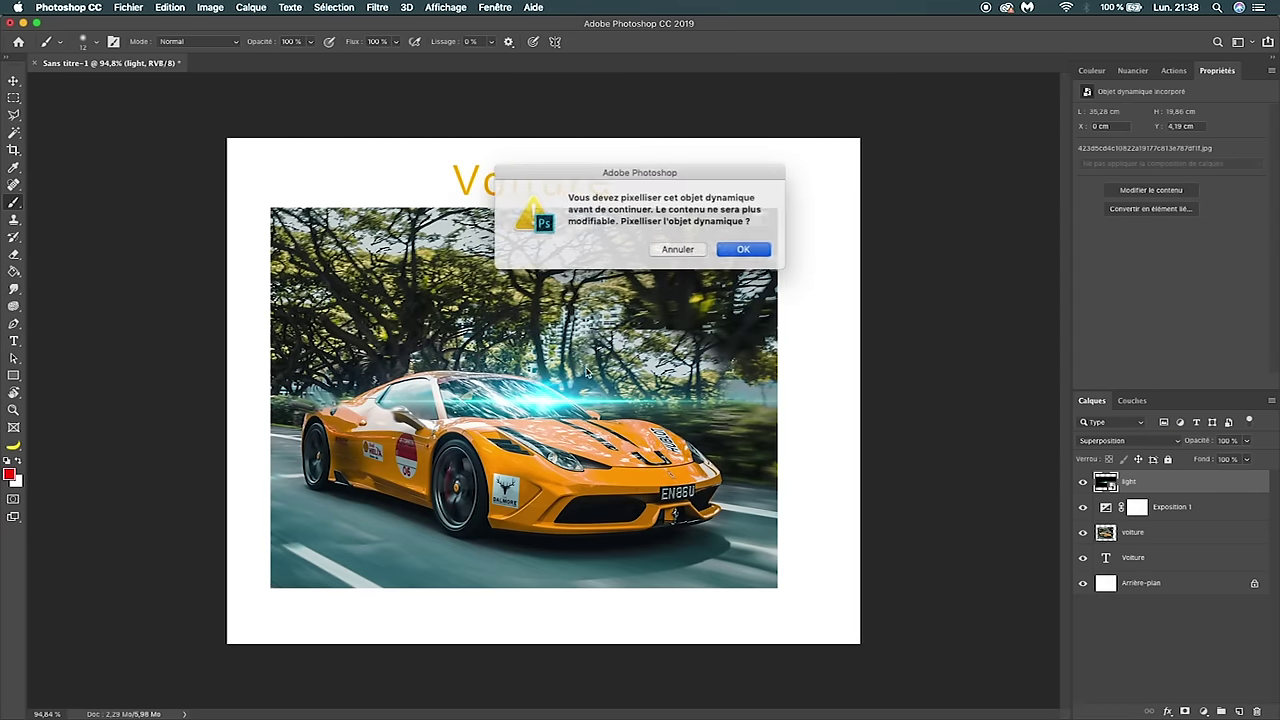
{"action": "left_click", "coordinate": [677, 249]}
- Move the light flare down onto the car's headlight
{"action": "left_click", "coordinate": [13, 81]}
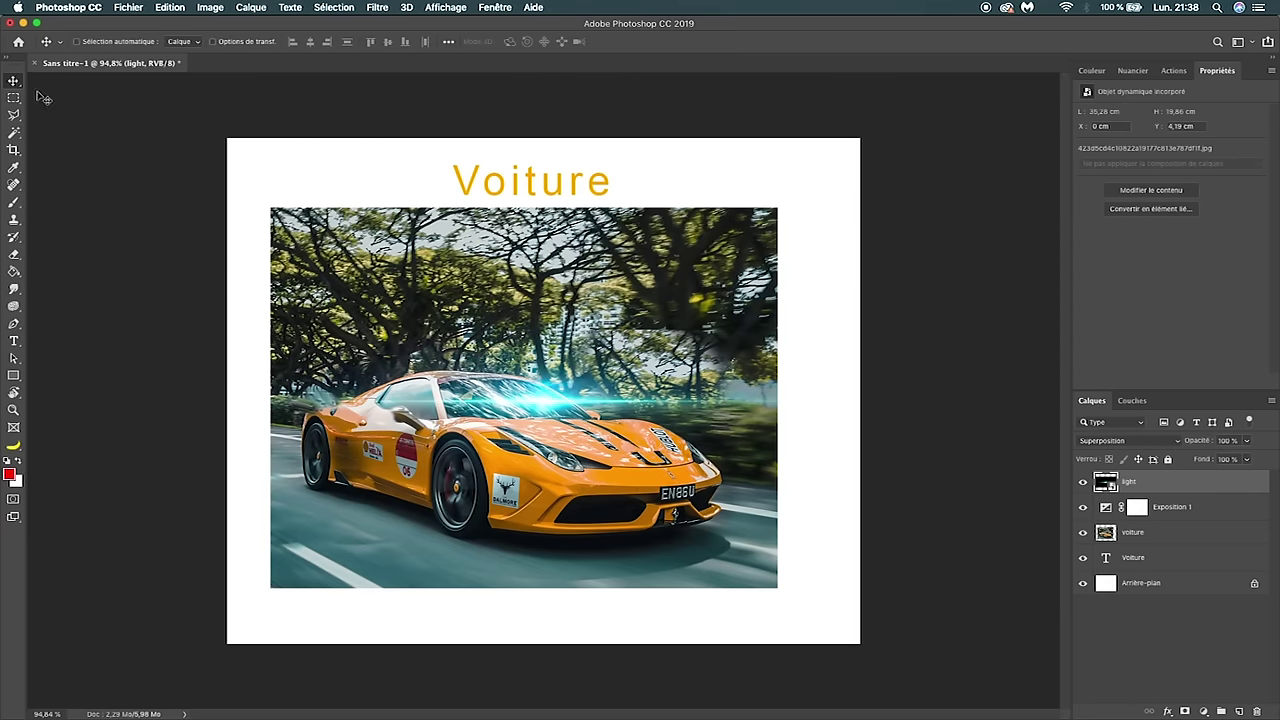
{"action": "left_click_drag", "start_coordinate": [622, 440], "coordinate": [672, 456]}
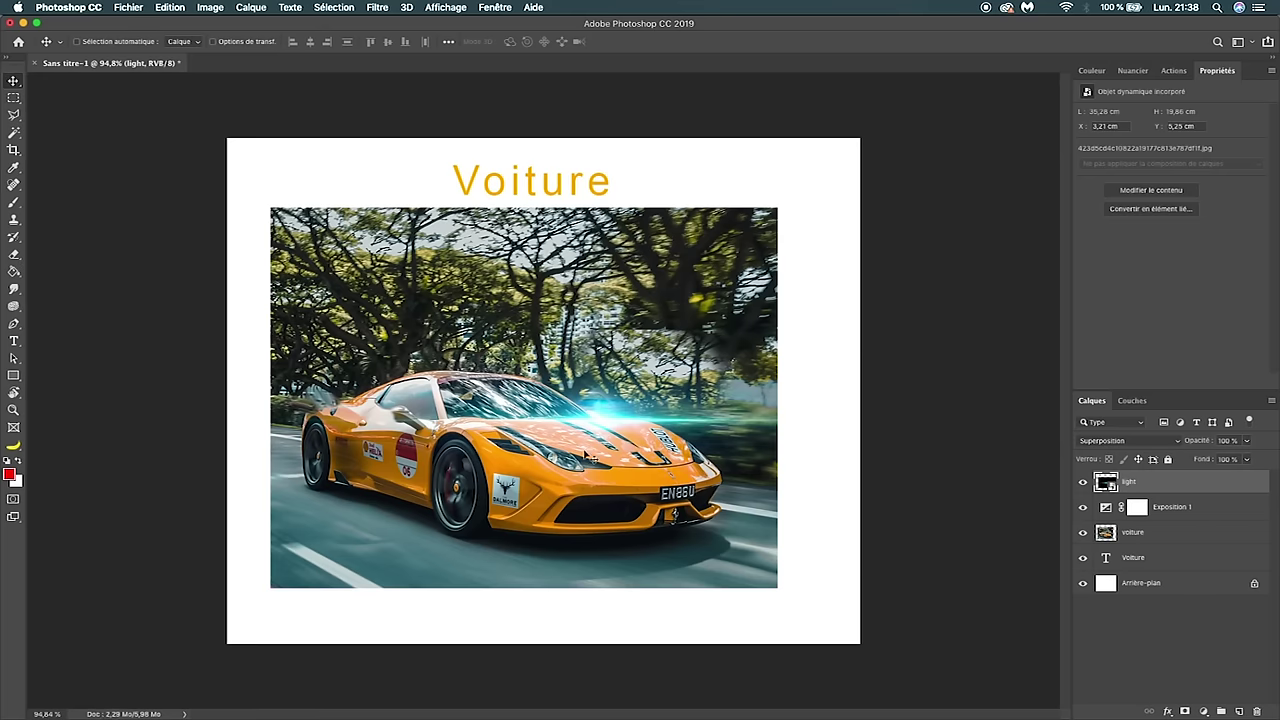
{"action": "left_click_drag", "start_coordinate": [578, 430], "coordinate": [574, 463]}
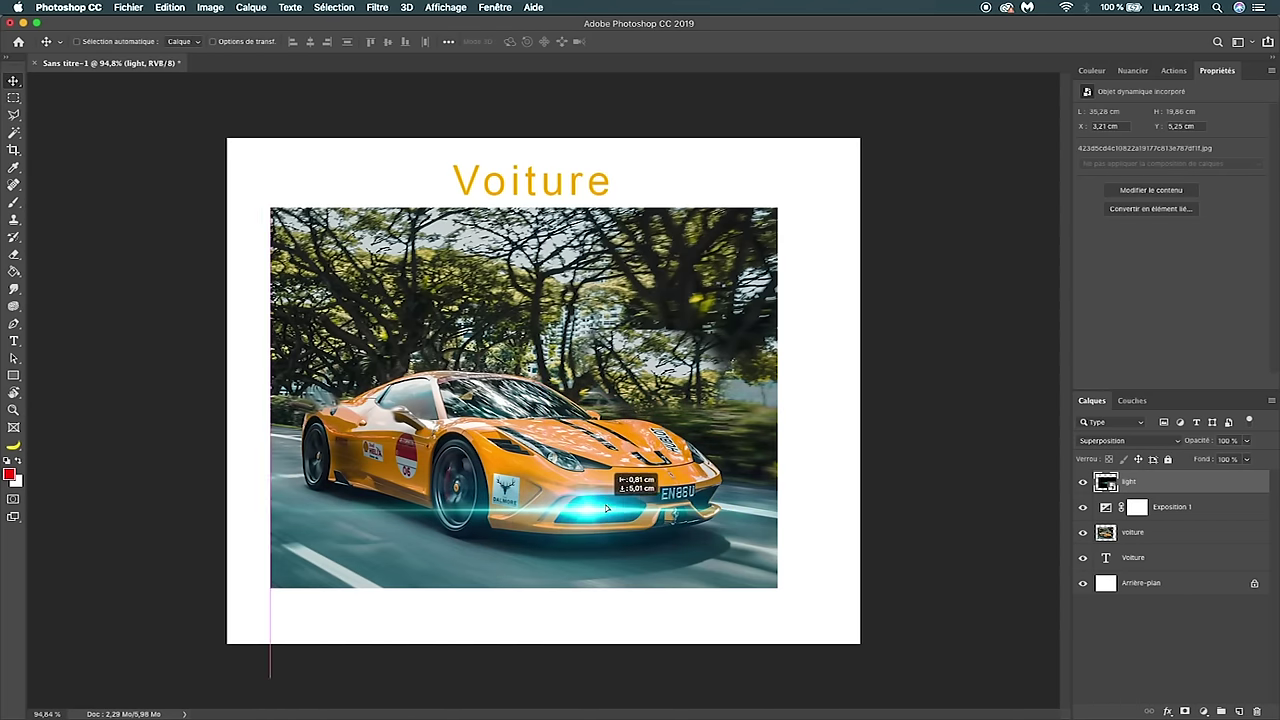
{"action": "left_click_drag", "start_coordinate": [574, 463], "coordinate": [516, 557]}
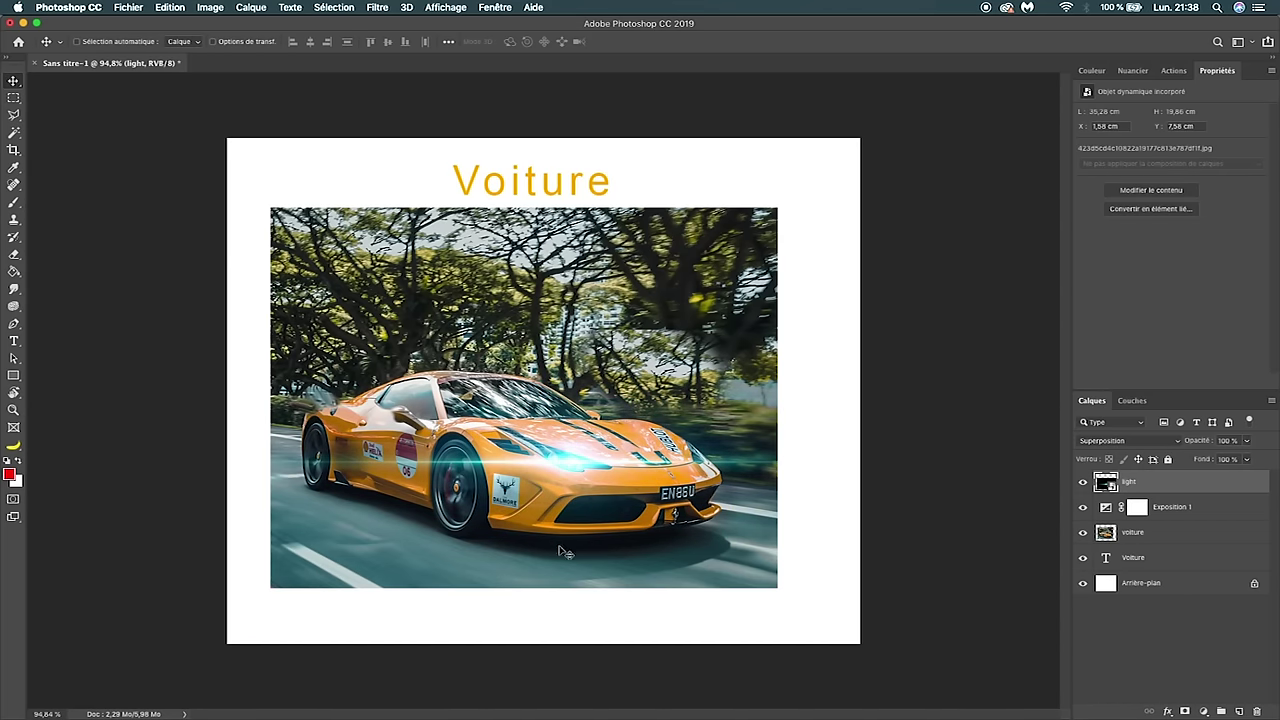
{"action": "left_click_drag", "start_coordinate": [588, 465], "coordinate": [578, 465]}
- Duplicate the flare as 'light copie' and move the copy onto the front headlight
{"action": "key", "text": "ctrl+j"}
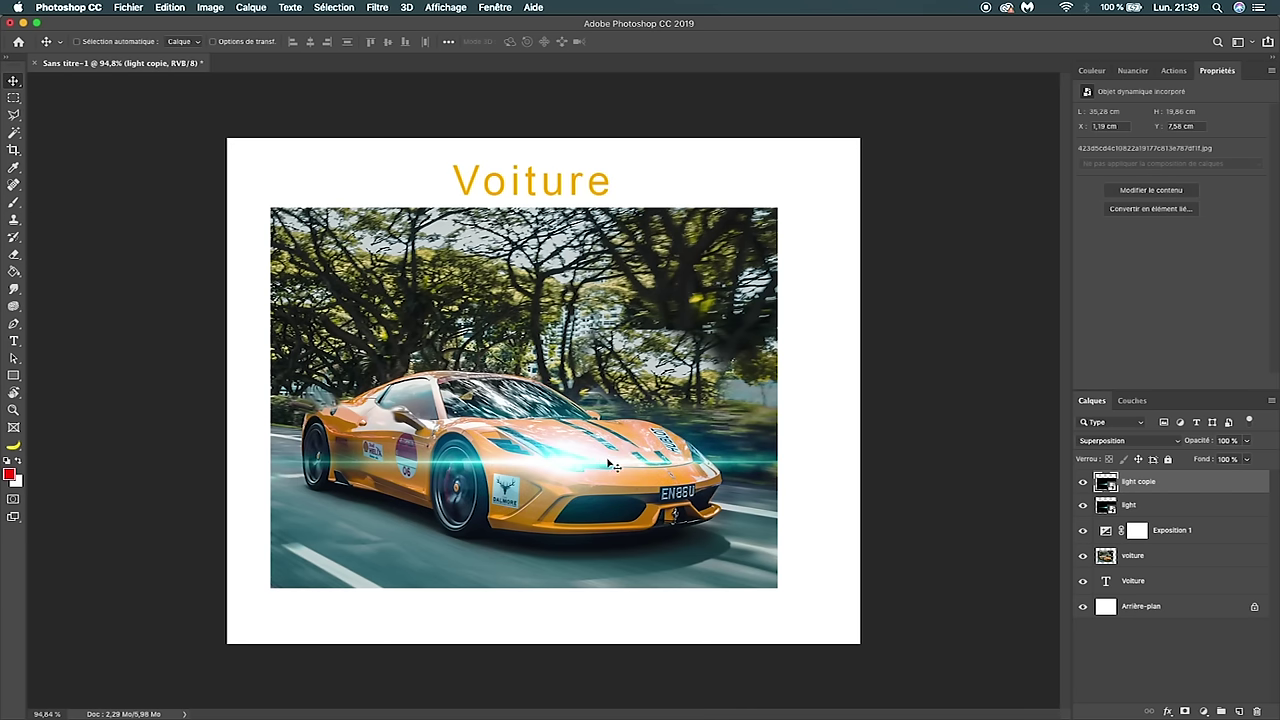
{"action": "left_click_drag", "start_coordinate": [578, 465], "coordinate": [723, 463]}
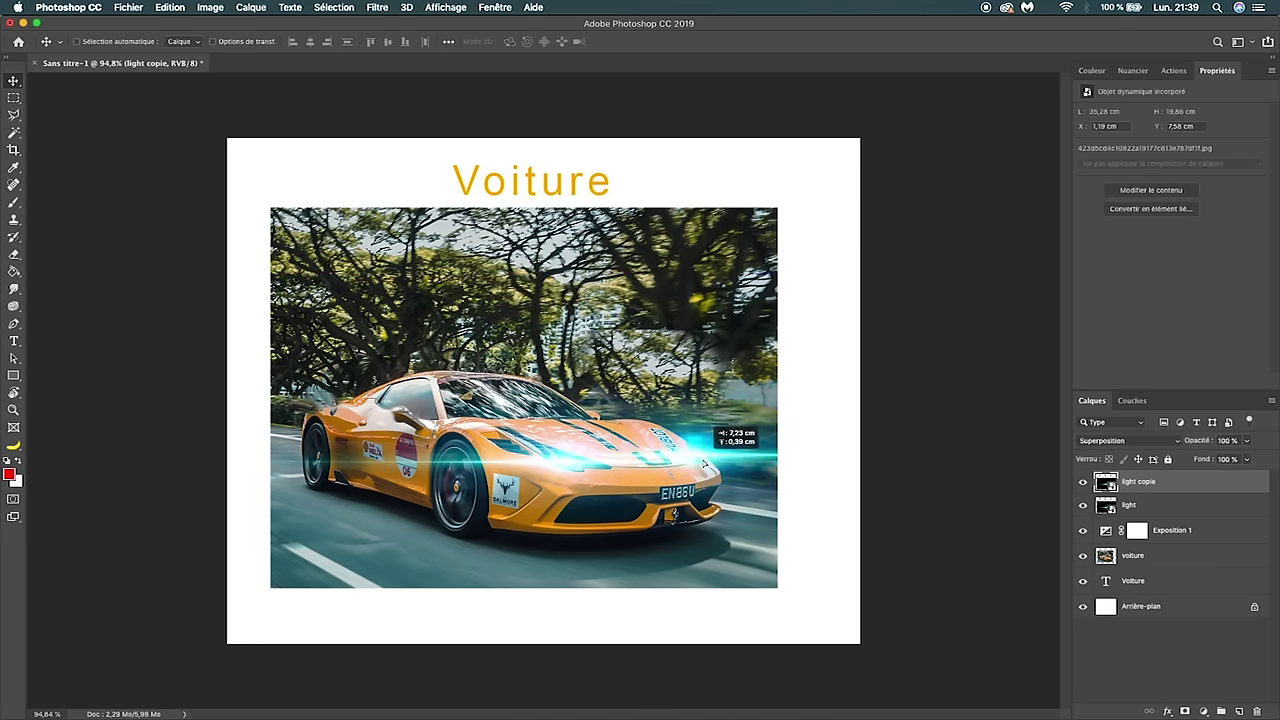
{"action": "left_click", "coordinate": [1130, 505]}
{"action": "left_click", "coordinate": [1128, 440]}
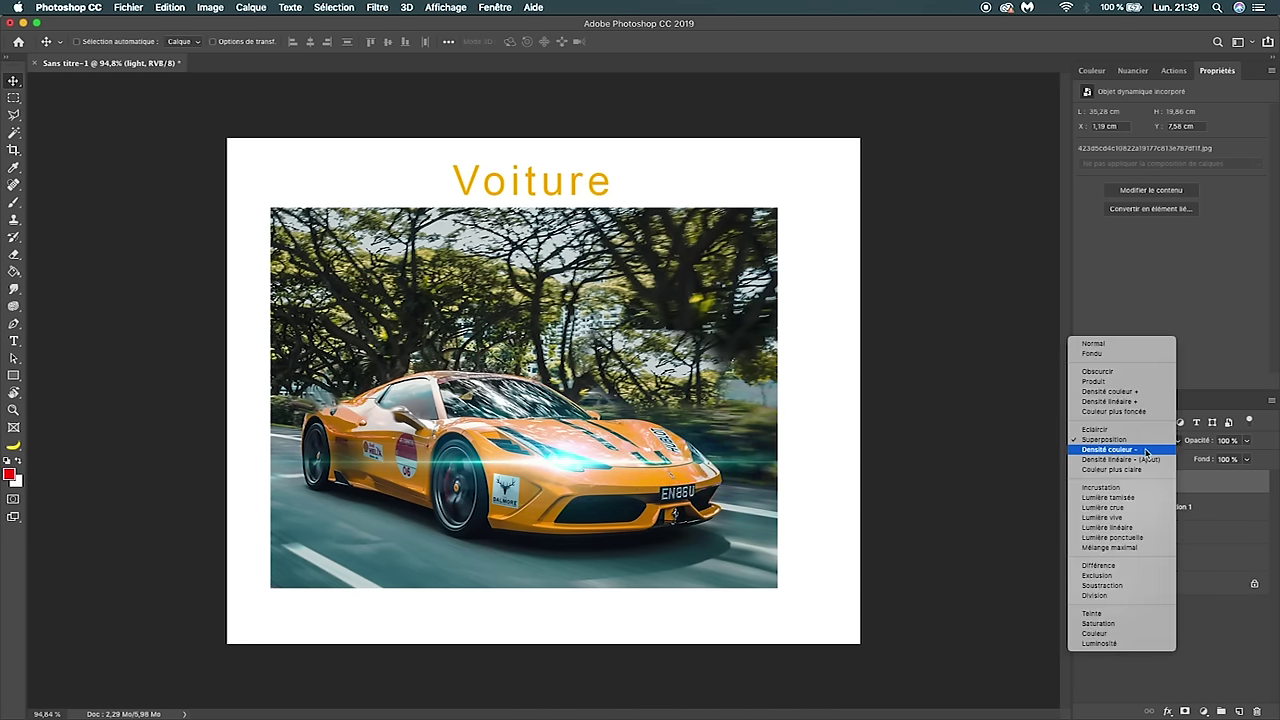
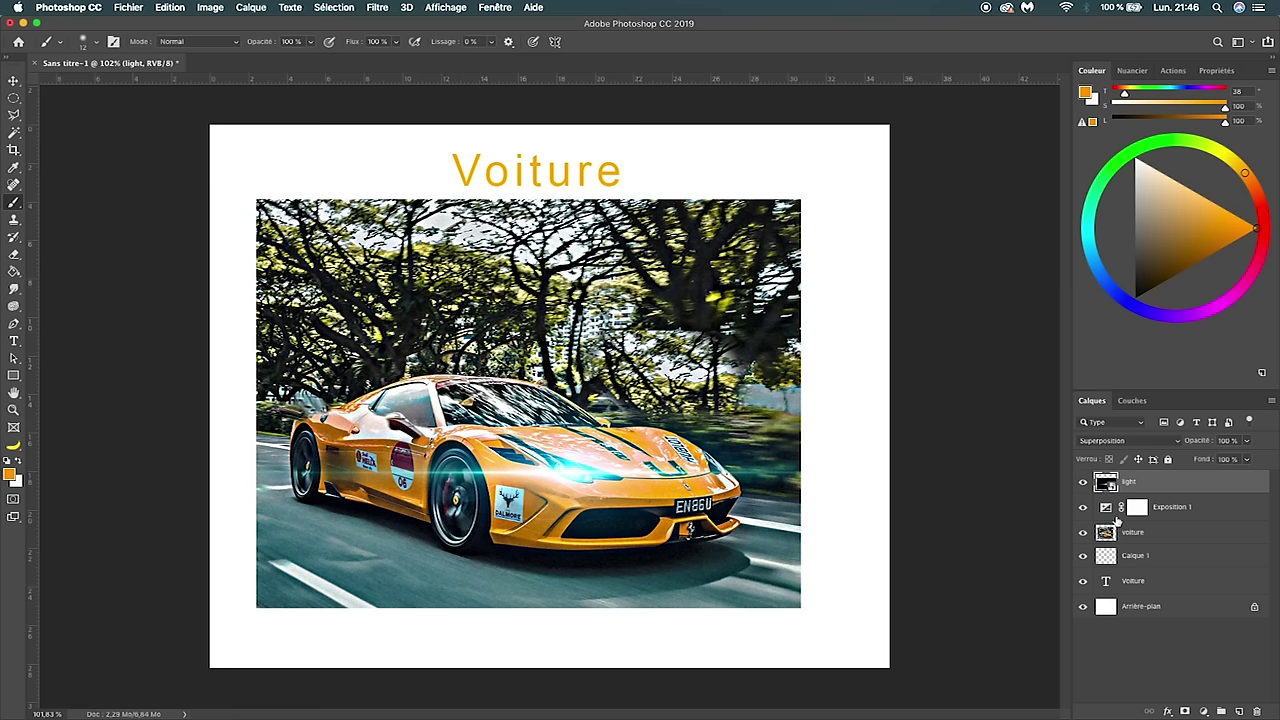
- Select the voiture photo layer and add a blank white layer mask to it
{"action": "left_click", "coordinate": [1149, 537]}
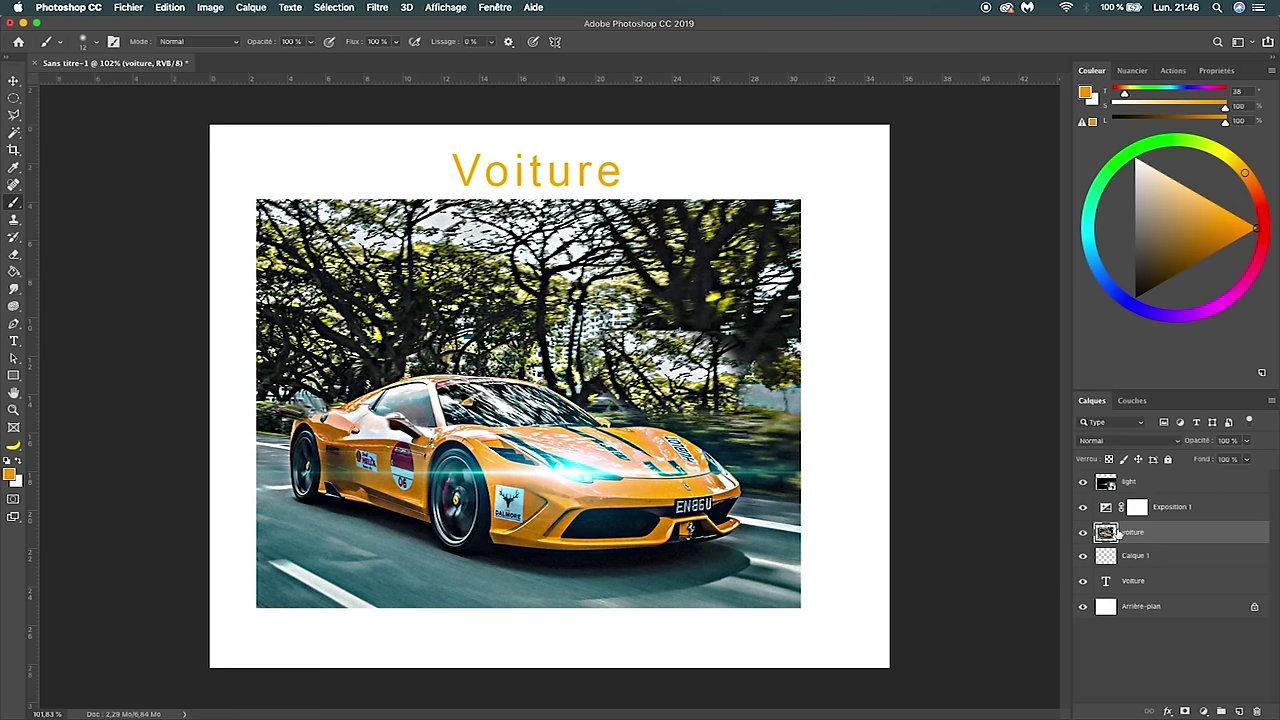
{"action": "left_click", "coordinate": [1185, 712]}
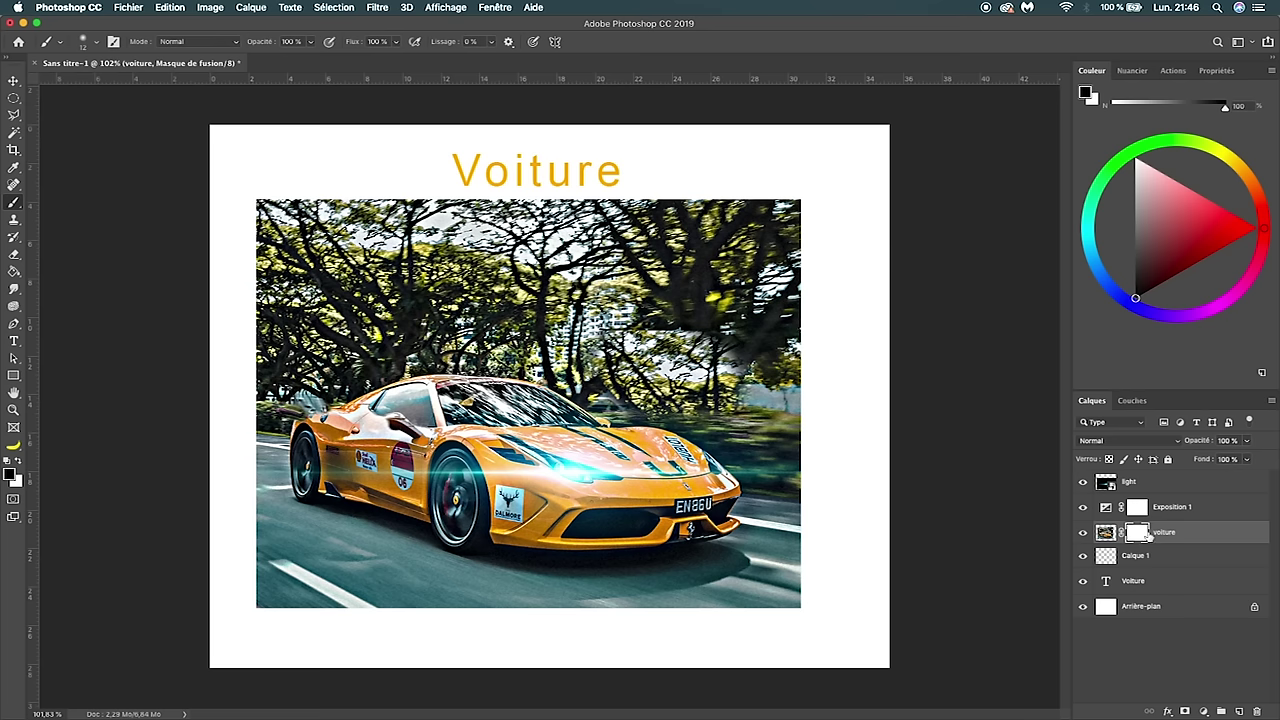
- Enlarge the brush to 105 px
{"action": "left_click", "coordinate": [97, 43]}
{"action": "left_click_drag", "start_coordinate": [110, 90], "coordinate": [122, 88]}
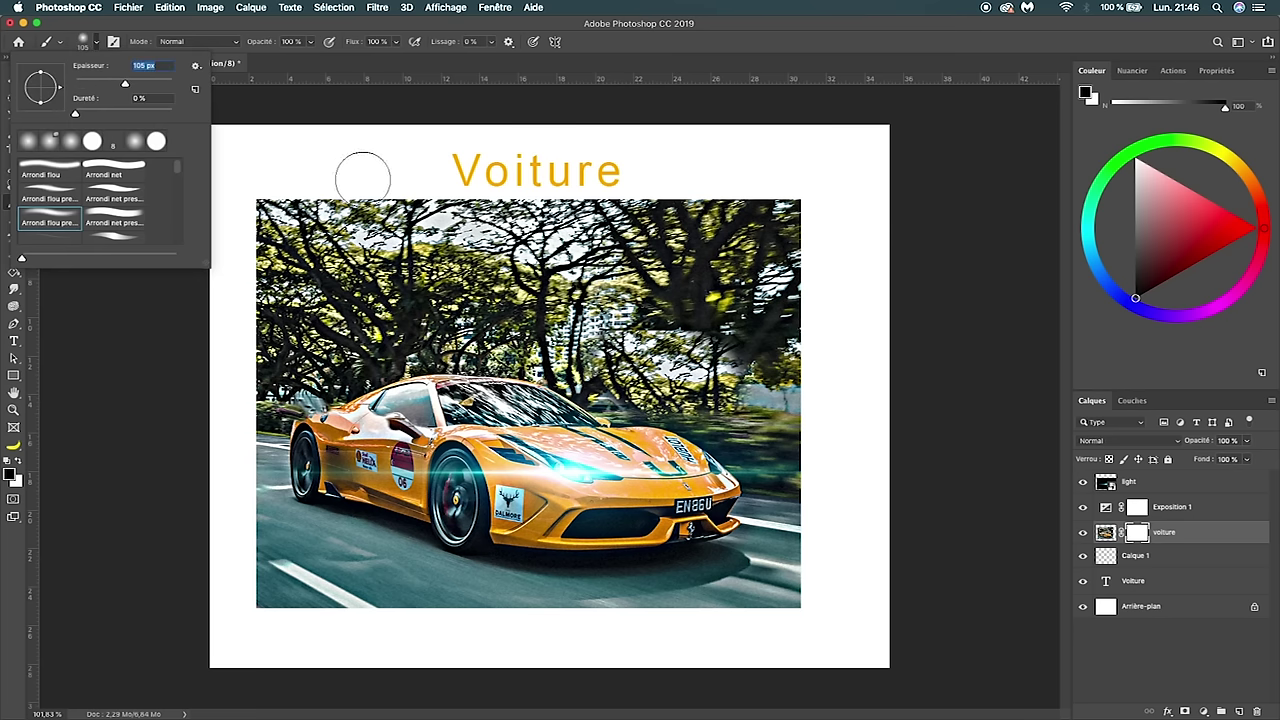
{"action": "left_click", "coordinate": [134, 443]}
- Paint the mask black and white to fade the photo's left, top and upper-right edges
{"action": "mouse_move", "coordinate": [255, 590]}
{"action": "left_mouse_down"}
{"action": "mouse_move", "coordinate": [305, 583]}
{"action": "mouse_move", "coordinate": [838, 186]}
{"action": "mouse_move", "coordinate": [263, 243]}
{"action": "mouse_move", "coordinate": [500, 223]}
{"action": "mouse_move", "coordinate": [847, 238]}
{"action": "left_mouse_up"}
{"action": "mouse_move", "coordinate": [354, 214]}
{"action": "left_mouse_down"}
{"action": "mouse_move", "coordinate": [825, 311]}
{"action": "mouse_move", "coordinate": [323, 249]}
{"action": "mouse_move", "coordinate": [217, 497]}
{"action": "mouse_move", "coordinate": [245, 515]}
{"action": "left_mouse_up"}
{"action": "left_click", "coordinate": [18, 462]}
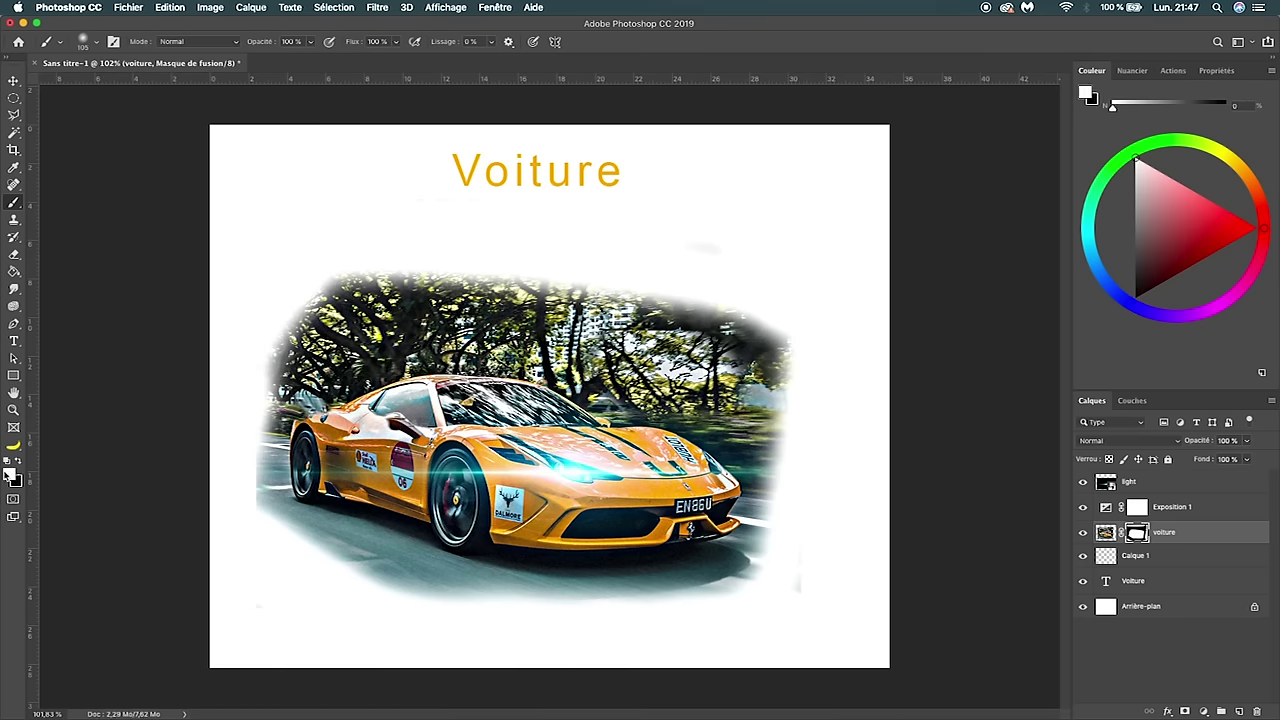
{"action": "mouse_move", "coordinate": [237, 517]}
{"action": "left_mouse_down"}
{"action": "mouse_move", "coordinate": [431, 631]}
{"action": "mouse_move", "coordinate": [243, 549]}
{"action": "mouse_move", "coordinate": [193, 578]}
{"action": "left_mouse_up"}
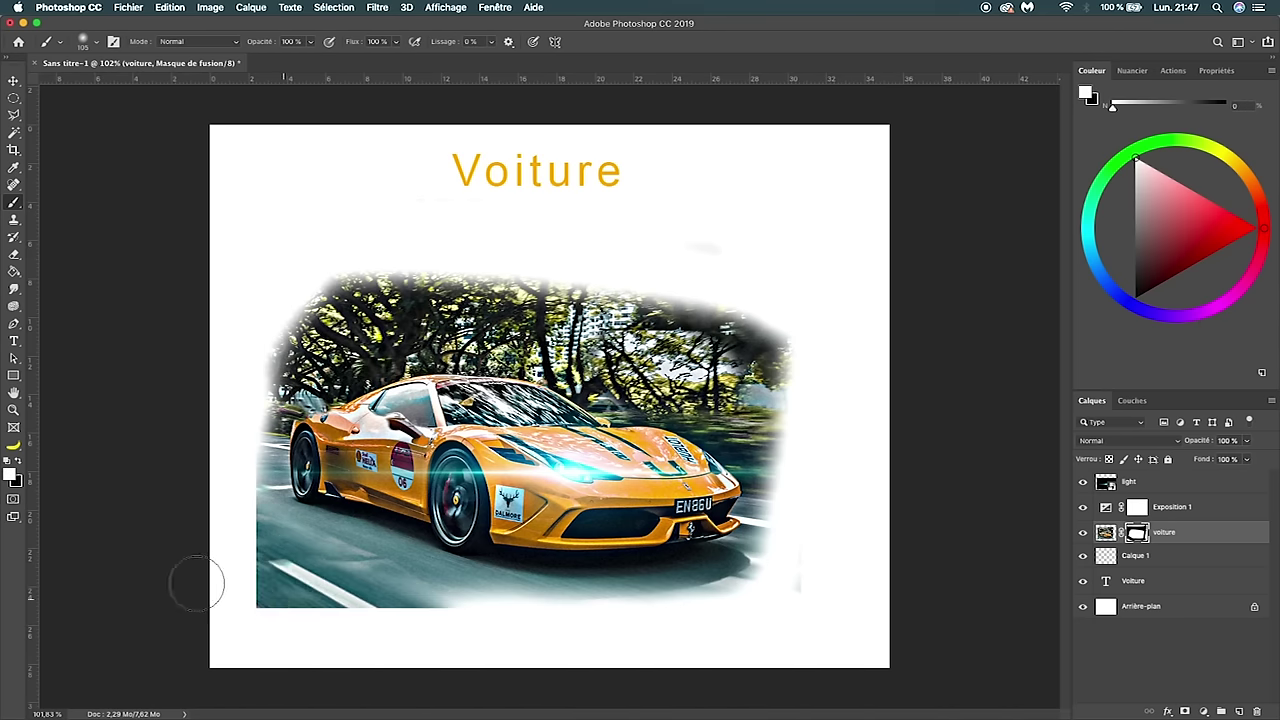
{"action": "key", "text": "super+z"}
{"action": "mouse_move", "coordinate": [788, 538]}
{"action": "left_mouse_down"}
{"action": "mouse_move", "coordinate": [794, 263]}
{"action": "mouse_move", "coordinate": [808, 229]}
{"action": "mouse_move", "coordinate": [530, 280]}
{"action": "mouse_move", "coordinate": [420, 275]}
{"action": "left_mouse_up"}
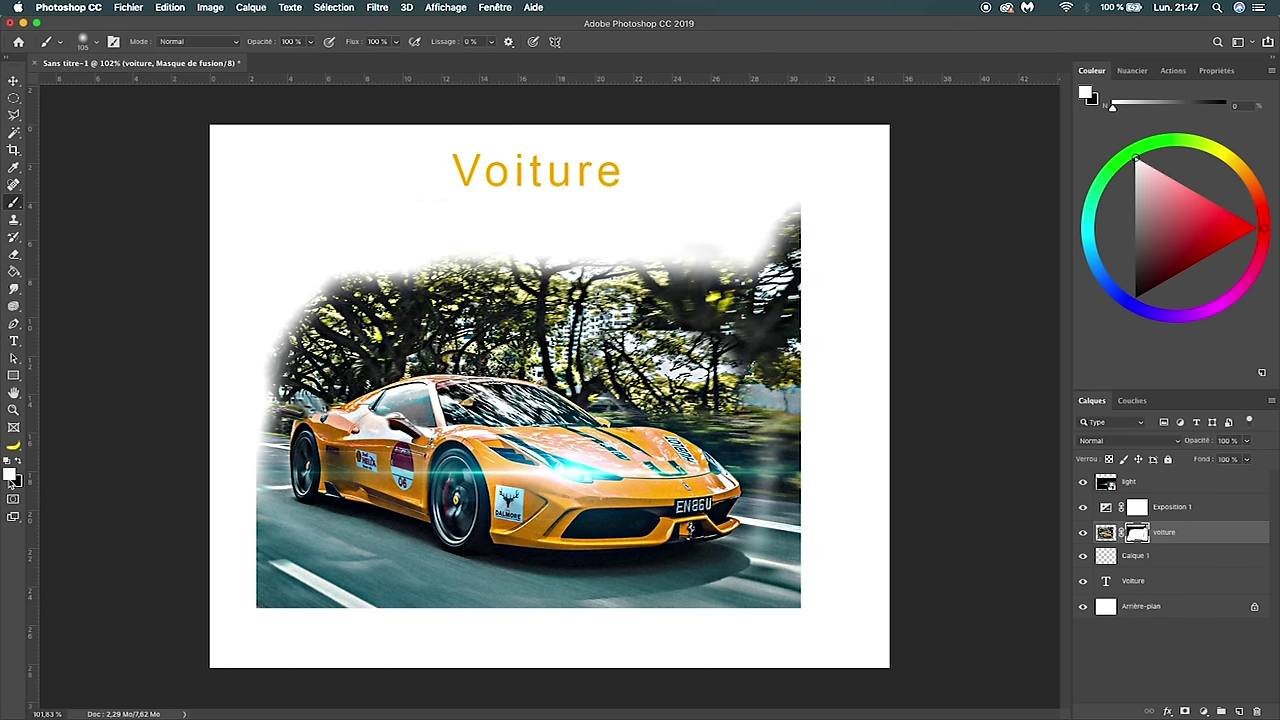
{"action": "left_click", "coordinate": [19, 460]}
{"action": "mouse_move", "coordinate": [466, 223]}
{"action": "left_mouse_down"}
{"action": "mouse_move", "coordinate": [829, 374]}
{"action": "mouse_move", "coordinate": [863, 373]}
{"action": "left_mouse_up"}
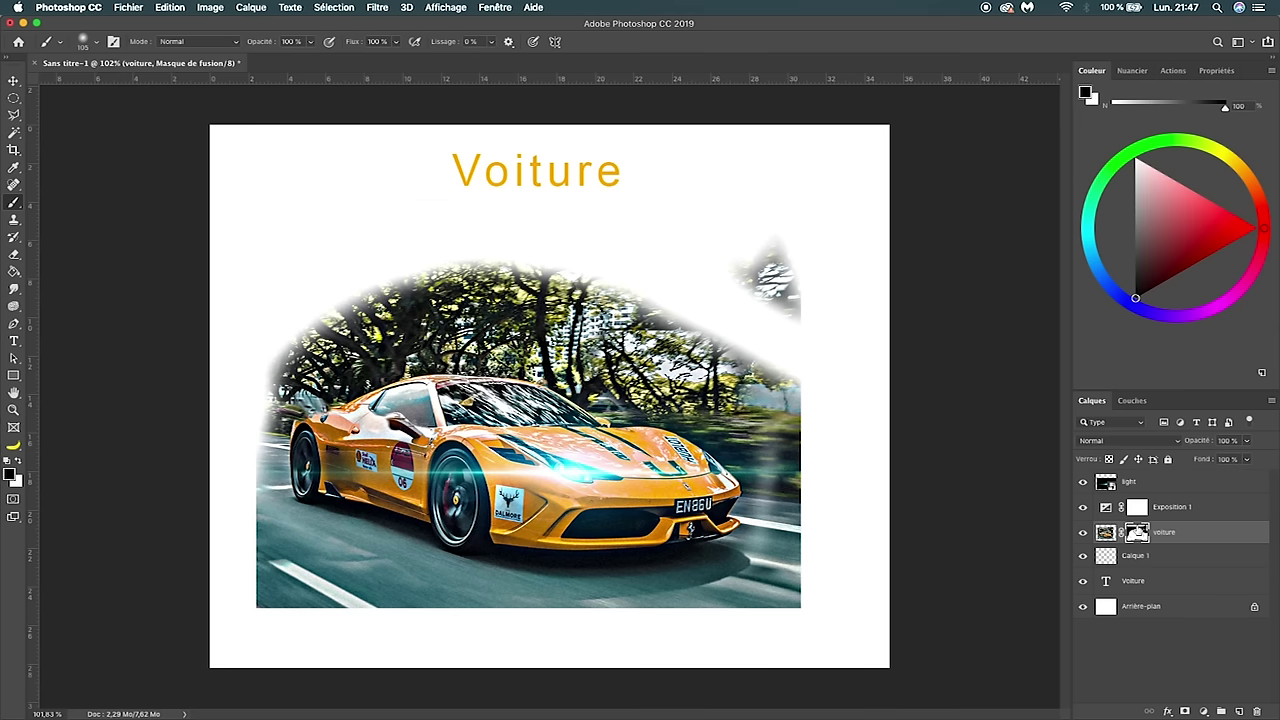
- With the Polygonal Lasso, outline the car's rear, roof and front
{"action": "key", "text": "l"}
{"action": "left_click", "coordinate": [289, 499]}
{"action": "left_click", "coordinate": [288, 414]}
{"action": "left_click", "coordinate": [330, 386]}
{"action": "left_click", "coordinate": [460, 370]}
{"action": "left_click", "coordinate": [615, 396]}
{"action": "left_click", "coordinate": [742, 440]}
- Close the lasso selection around the car and invert it
{"action": "left_click", "coordinate": [770, 512]}
{"action": "left_click", "coordinate": [748, 590]}
{"action": "left_click", "coordinate": [437, 593]}
{"action": "double_click", "coordinate": [313, 533]}
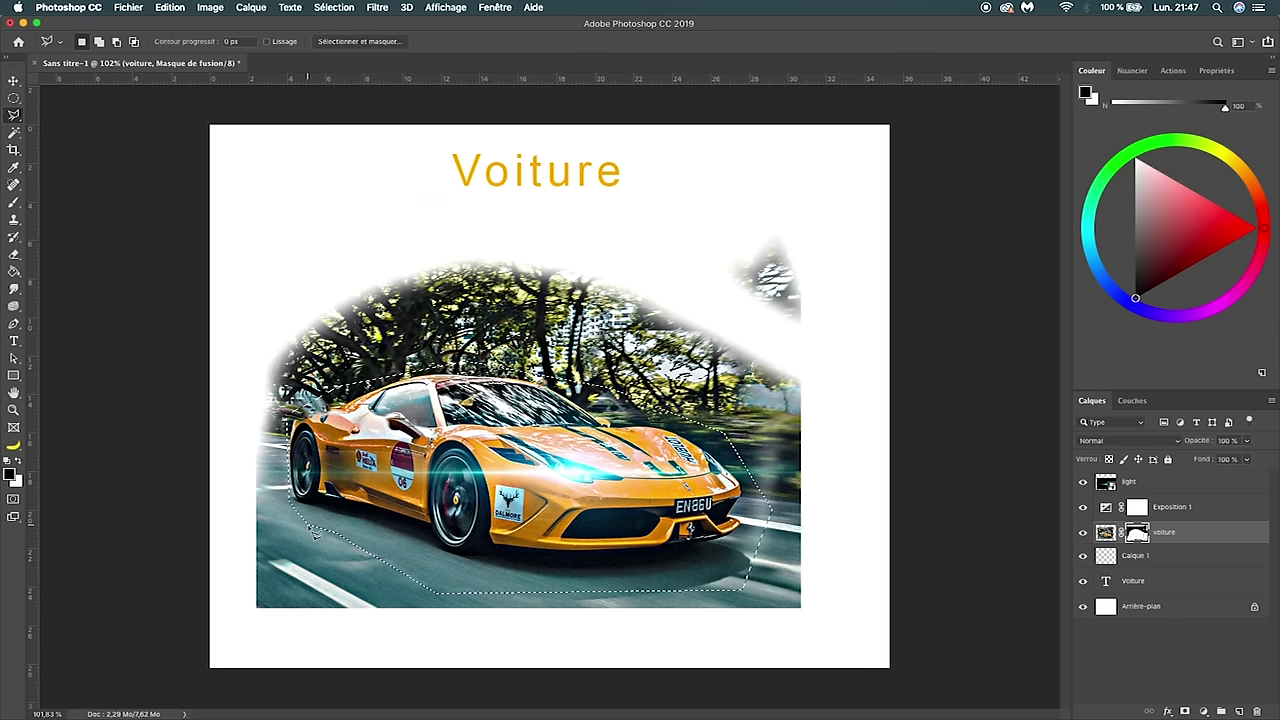
{"action": "right_click", "coordinate": [446, 442]}
{"action": "left_click", "coordinate": [470, 466]}
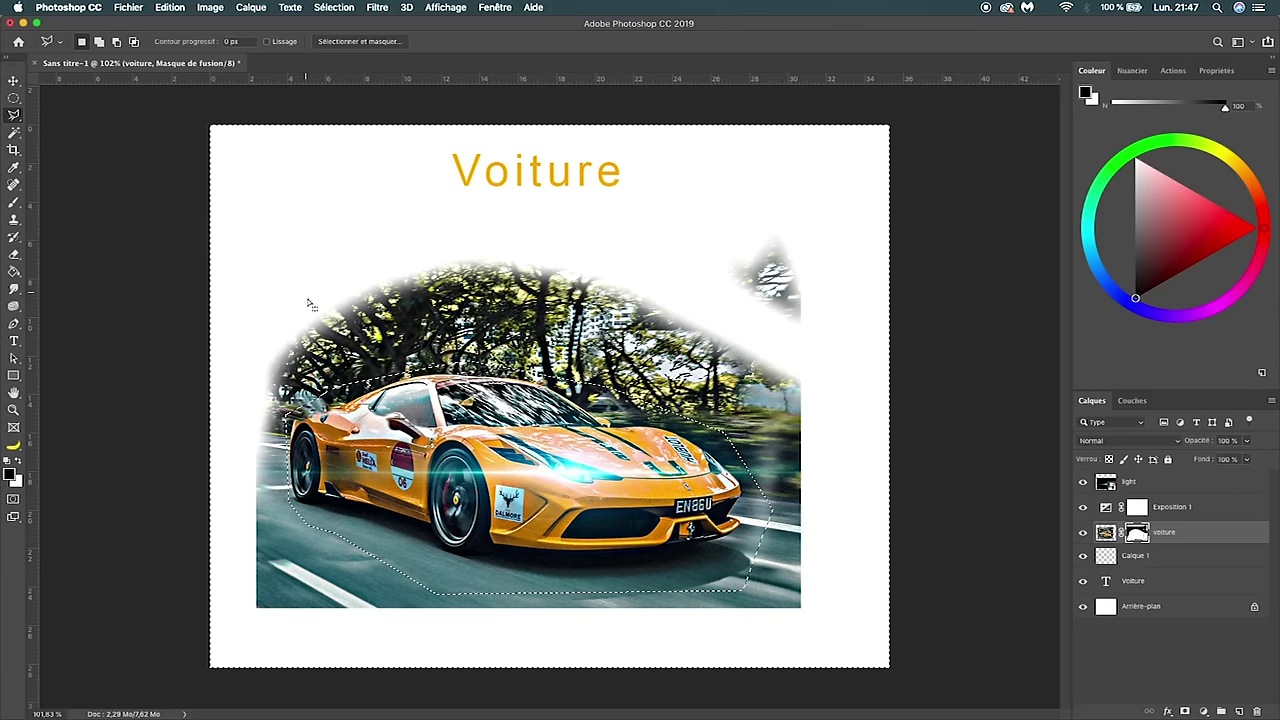
- Brush away the background around the car, deselect, and drag the mask to the trash
{"action": "key", "text": "b"}
{"action": "mouse_move", "coordinate": [290, 500]}
{"action": "left_mouse_down"}
{"action": "mouse_move", "coordinate": [373, 297]}
{"action": "mouse_move", "coordinate": [606, 214]}
{"action": "mouse_move", "coordinate": [560, 320]}
{"action": "left_mouse_up"}
{"action": "mouse_move", "coordinate": [854, 280]}
{"action": "left_mouse_down"}
{"action": "mouse_move", "coordinate": [571, 266]}
{"action": "mouse_move", "coordinate": [709, 331]}
{"action": "mouse_move", "coordinate": [694, 366]}
{"action": "mouse_move", "coordinate": [765, 460]}
{"action": "mouse_move", "coordinate": [740, 520]}
{"action": "left_mouse_up"}
{"action": "key", "text": "ctrl+d"}
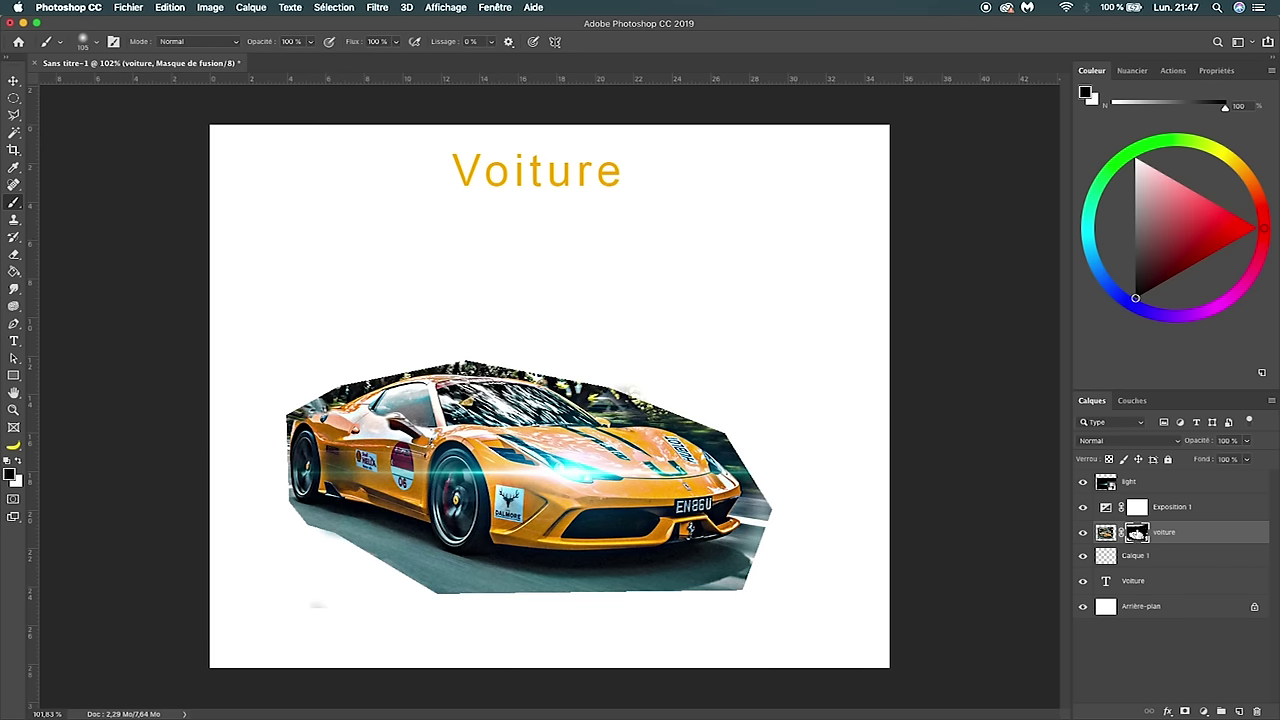
{"action": "left_click_drag", "start_coordinate": [1137, 533], "coordinate": [1257, 711]}
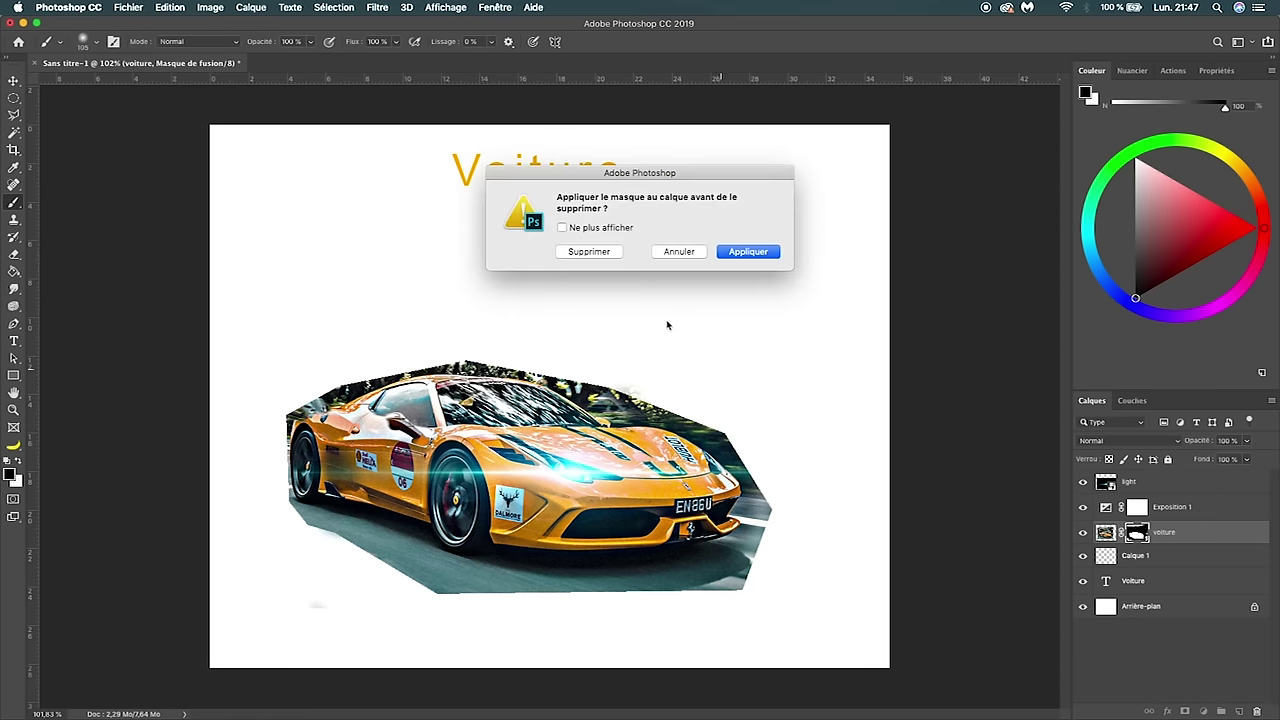
- Discard the mask, undo to restore it, and paint white to reveal the road under the car
{"action": "left_click", "coordinate": [586, 252]}
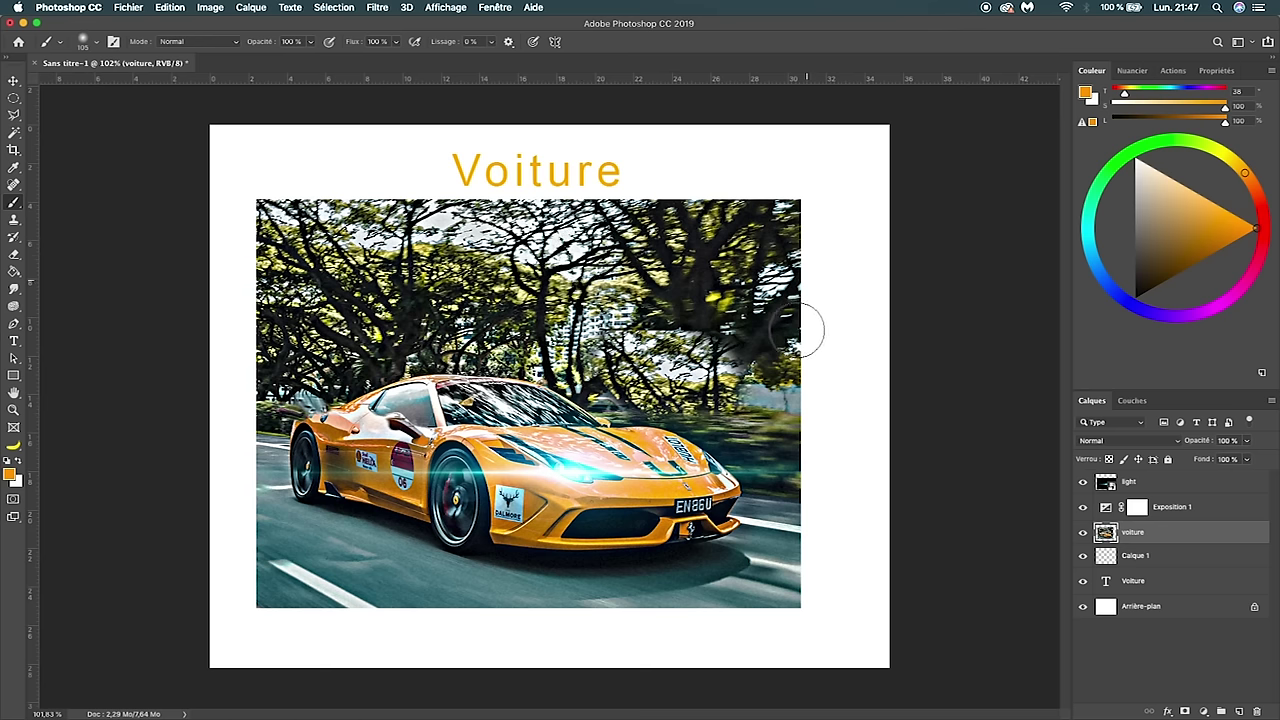
{"action": "key", "text": "ctrl+z"}
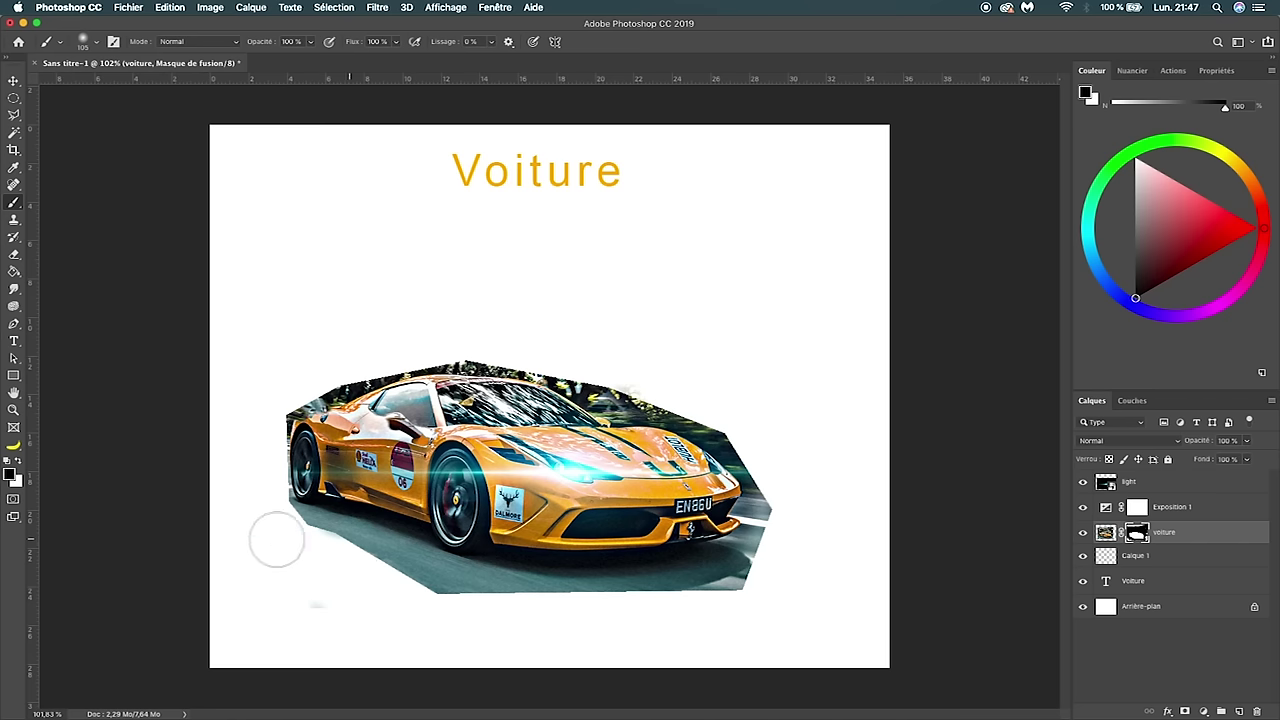
{"action": "key", "text": "x"}
{"action": "mouse_move", "coordinate": [266, 549]}
{"action": "left_mouse_down"}
{"action": "mouse_move", "coordinate": [571, 606]}
{"action": "mouse_move", "coordinate": [646, 591]}
{"action": "left_mouse_up"}
{"action": "mouse_move", "coordinate": [531, 600]}
{"action": "left_mouse_down"}
{"action": "mouse_move", "coordinate": [805, 628]}
{"action": "mouse_move", "coordinate": [806, 300]}
{"action": "mouse_move", "coordinate": [763, 686]}
{"action": "mouse_move", "coordinate": [718, 365]}
{"action": "mouse_move", "coordinate": [658, 396]}
{"action": "left_mouse_up"}
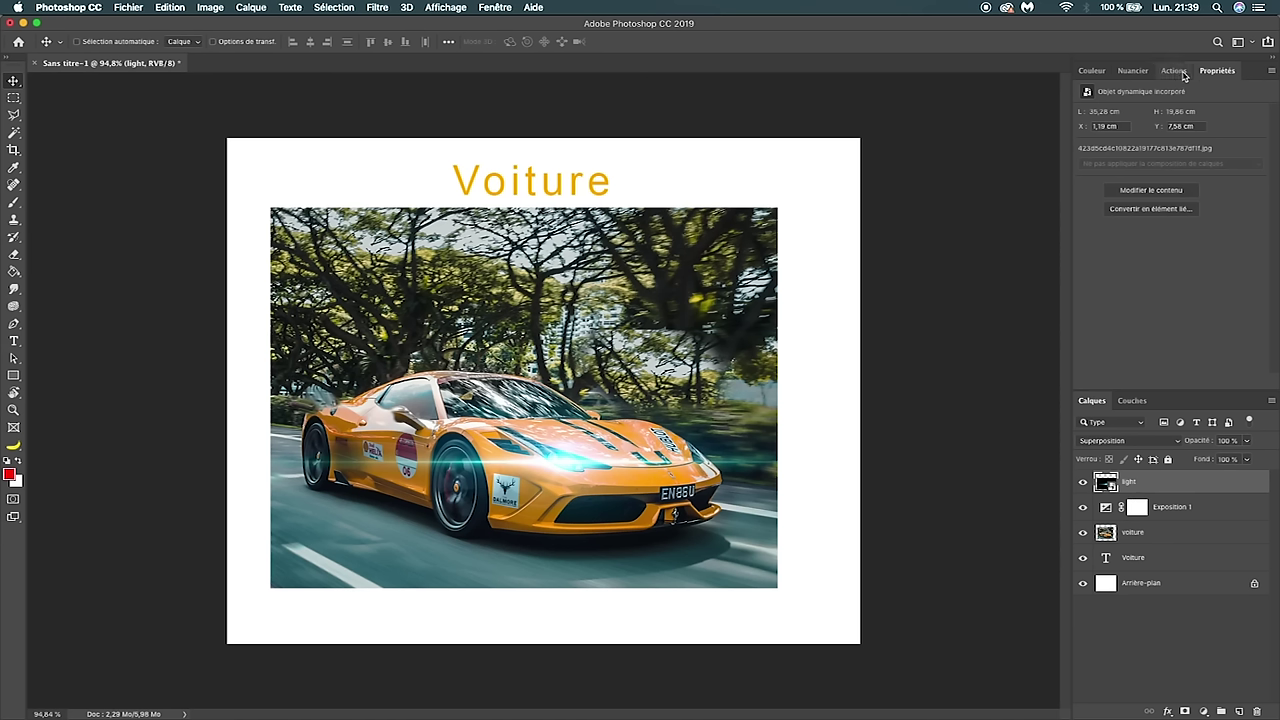
- In the Character panel, try other fonts and all caps on the Voiture title, then revert
{"action": "left_click", "coordinate": [495, 8]}
{"action": "left_click", "coordinate": [507, 154]}
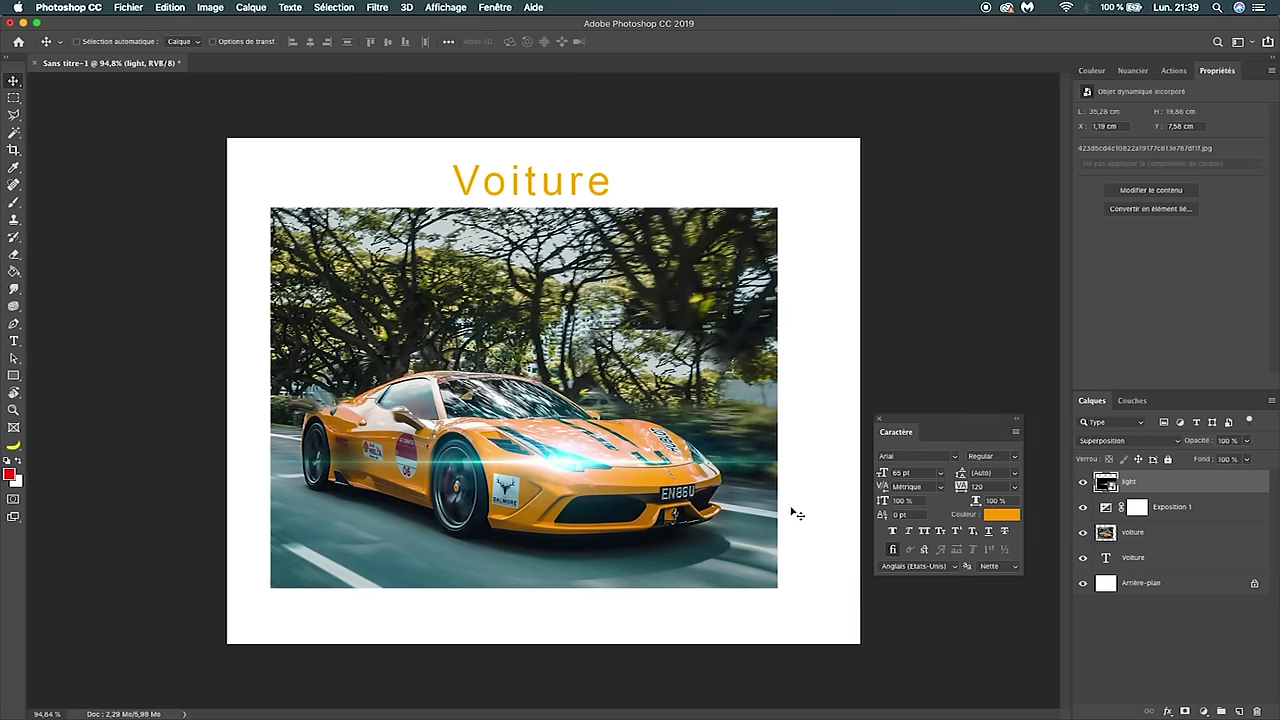
{"action": "left_click", "coordinate": [951, 459]}
{"action": "left_click", "coordinate": [951, 459]}
{"action": "left_click", "coordinate": [1132, 561]}
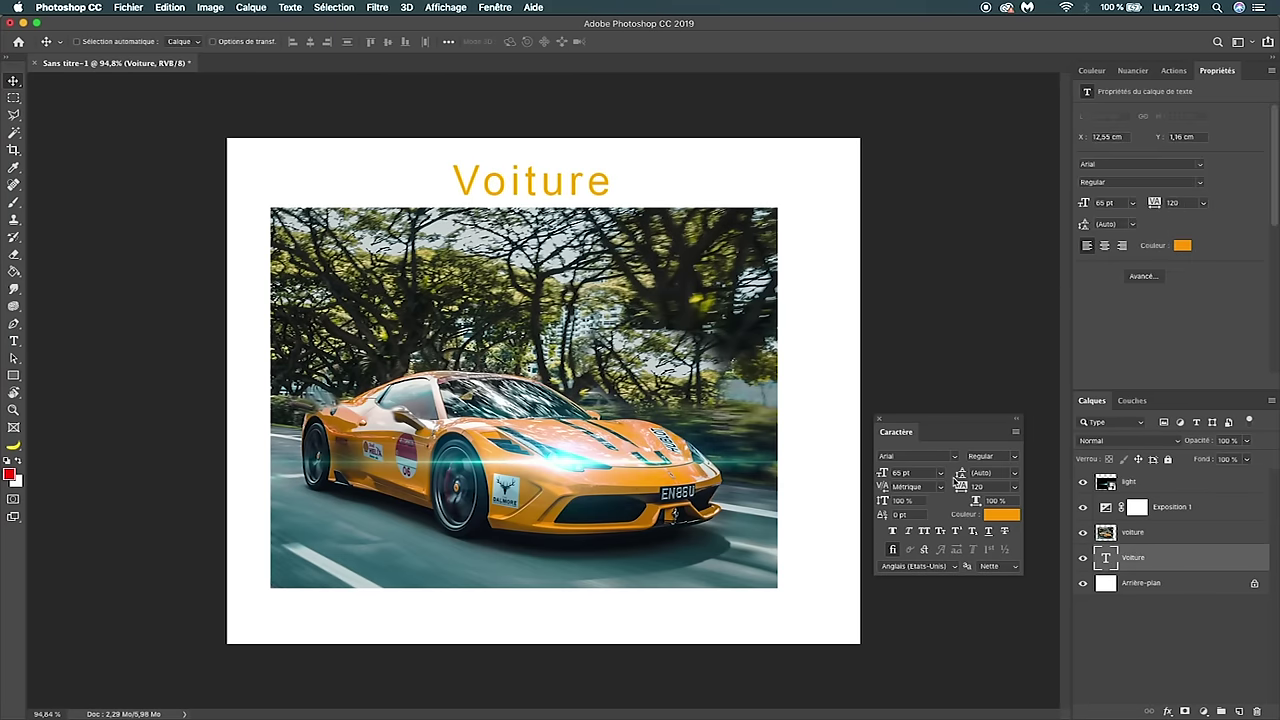
{"action": "left_click", "coordinate": [956, 456]}
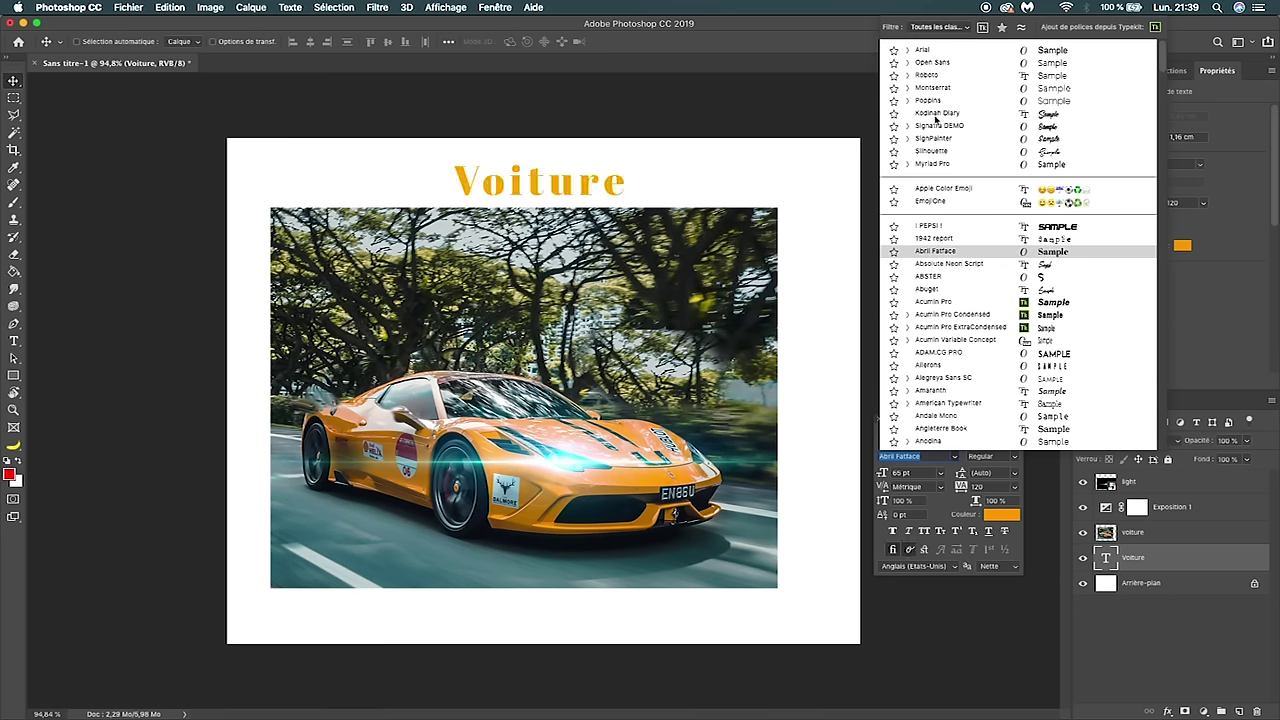
{"action": "key", "text": "Escape"}
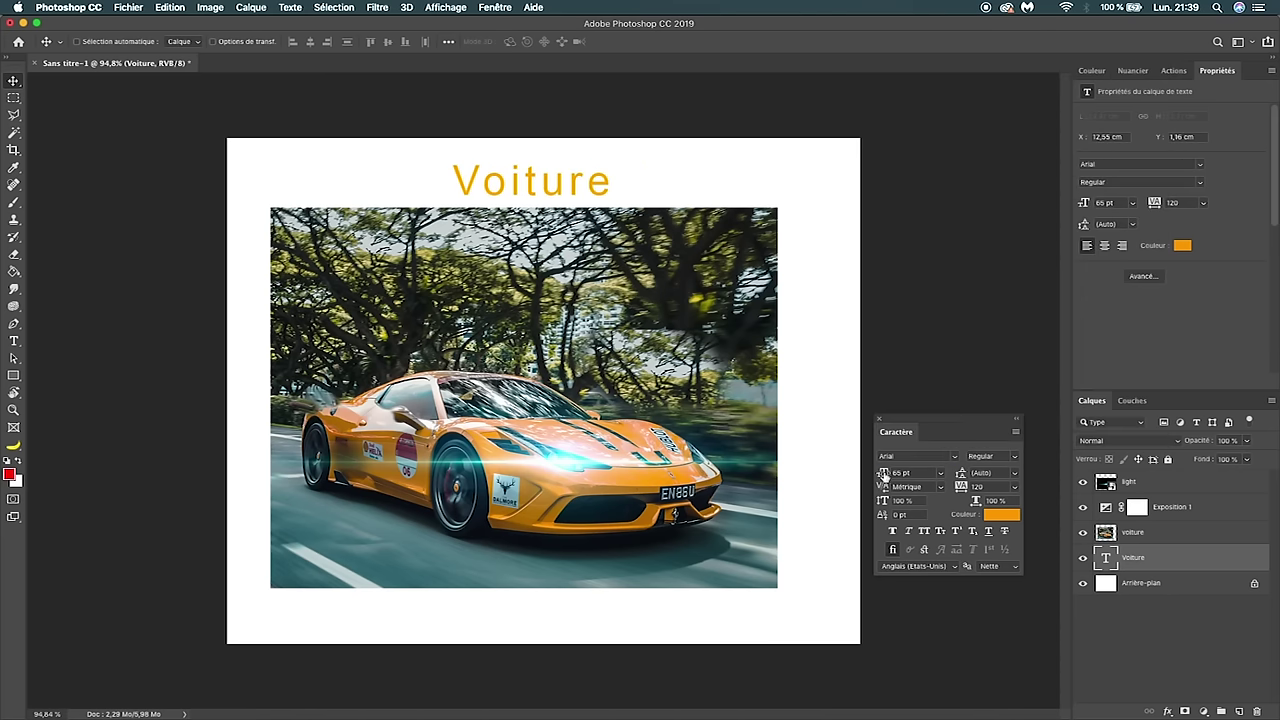
{"action": "left_click", "coordinate": [925, 532]}
{"action": "left_click", "coordinate": [925, 532]}
- Set the foreground colour to a bright pink in the Color wheel
{"action": "left_click", "coordinate": [494, 7]}
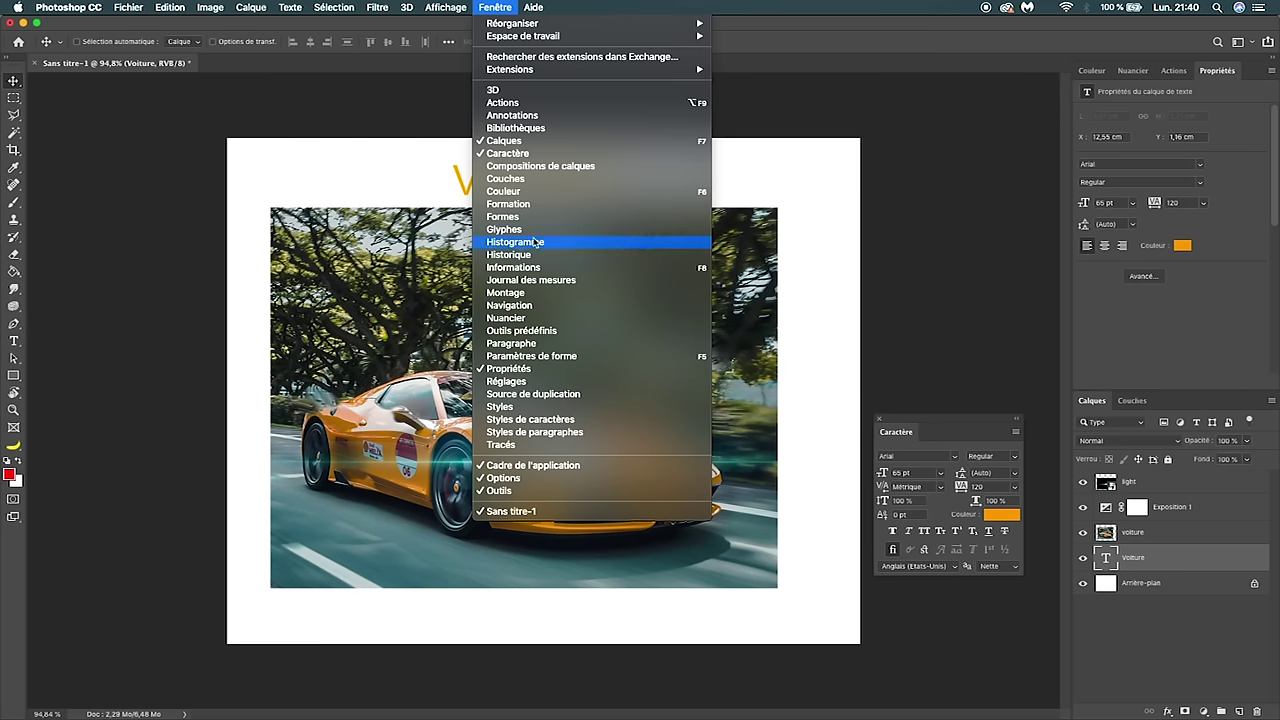
{"action": "left_click", "coordinate": [783, 380]}
{"action": "key", "text": "F6"}
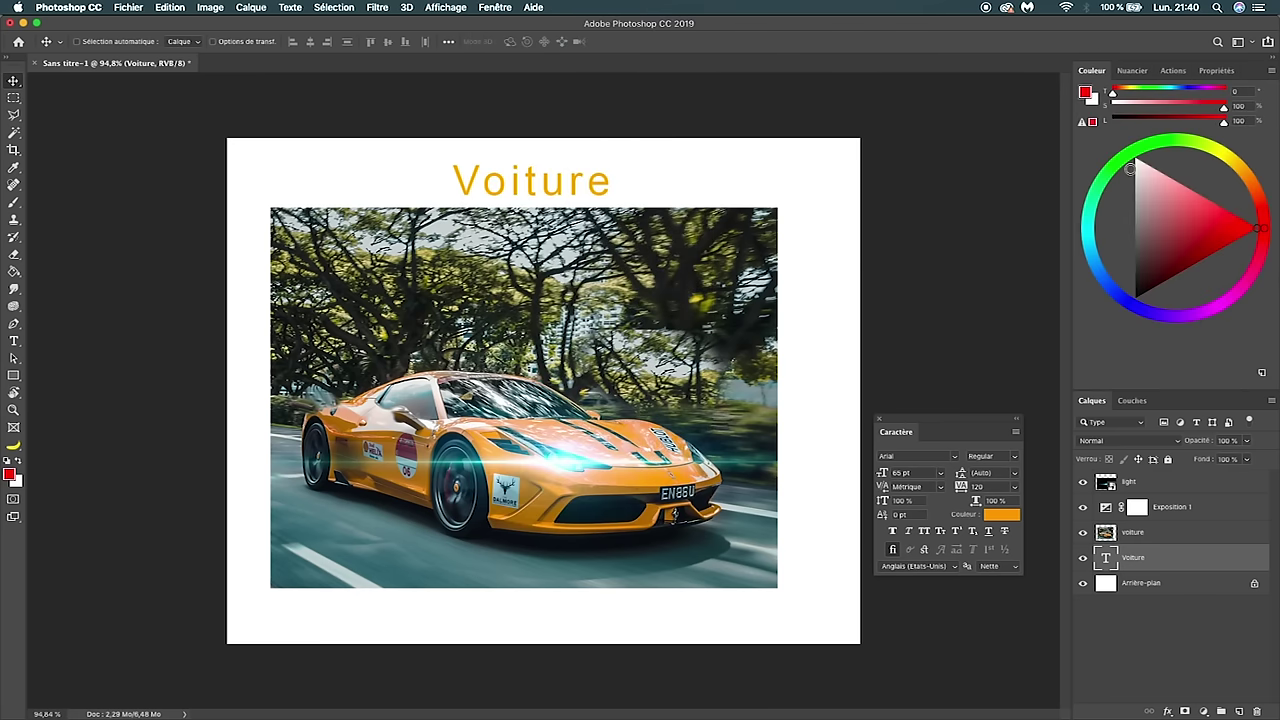
{"action": "left_click_drag", "start_coordinate": [1189, 209], "coordinate": [1164, 216]}
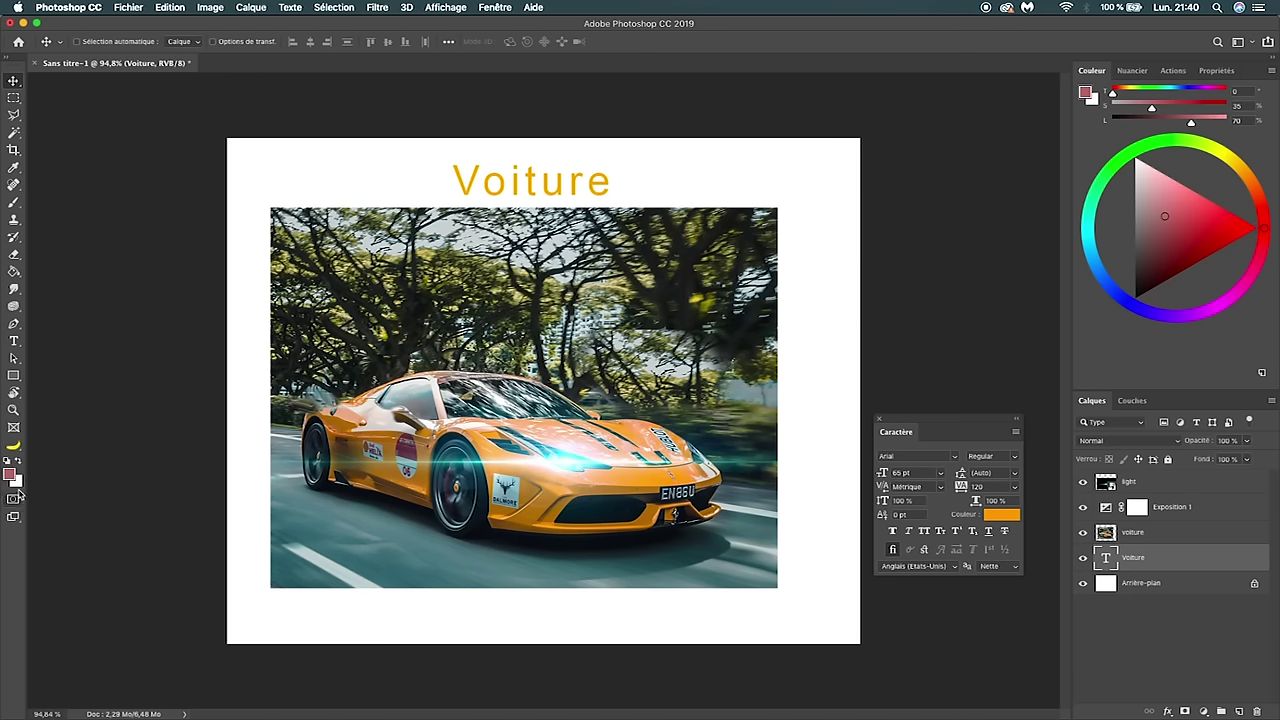
{"action": "left_click_drag", "start_coordinate": [1184, 210], "coordinate": [1195, 155]}
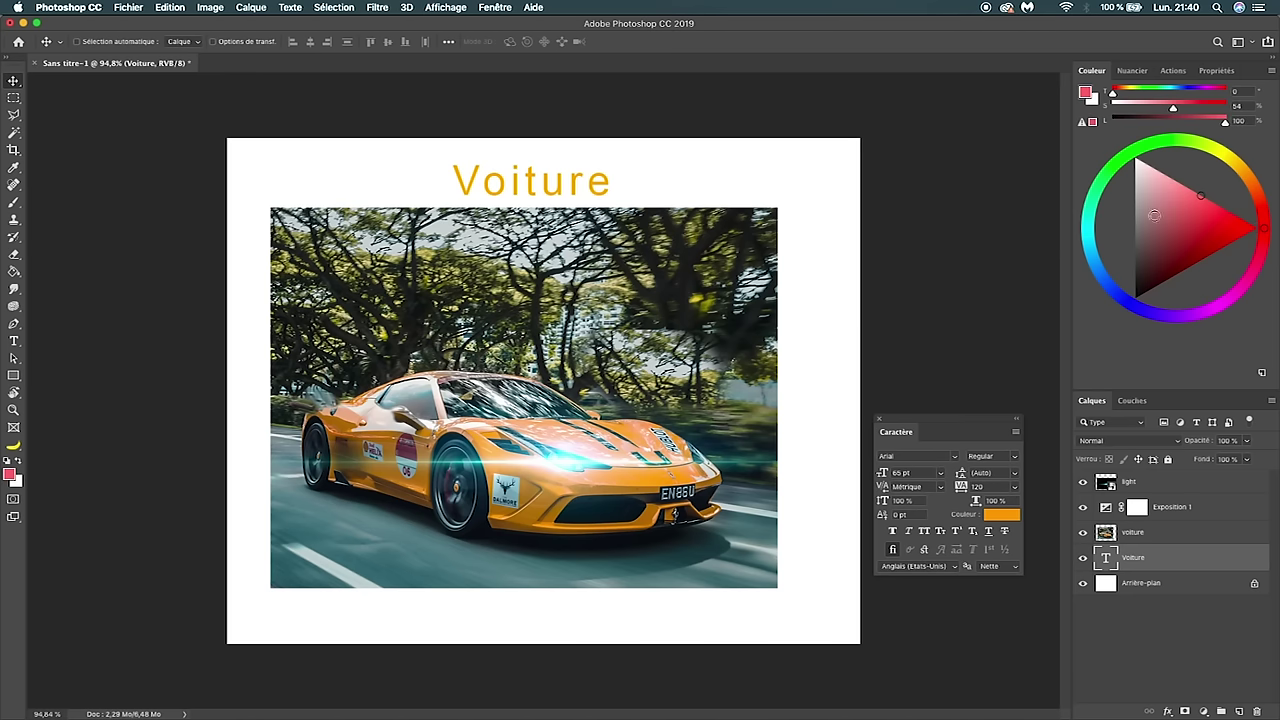
- In the History panel, step back to the Supprimer le calque state
{"action": "left_click", "coordinate": [495, 7]}
{"action": "left_click", "coordinate": [527, 256]}
{"action": "scroll", "coordinate": [985, 250], "scroll_direction": "up", "scroll_amount": 5}
{"action": "left_click", "coordinate": [984, 250]}
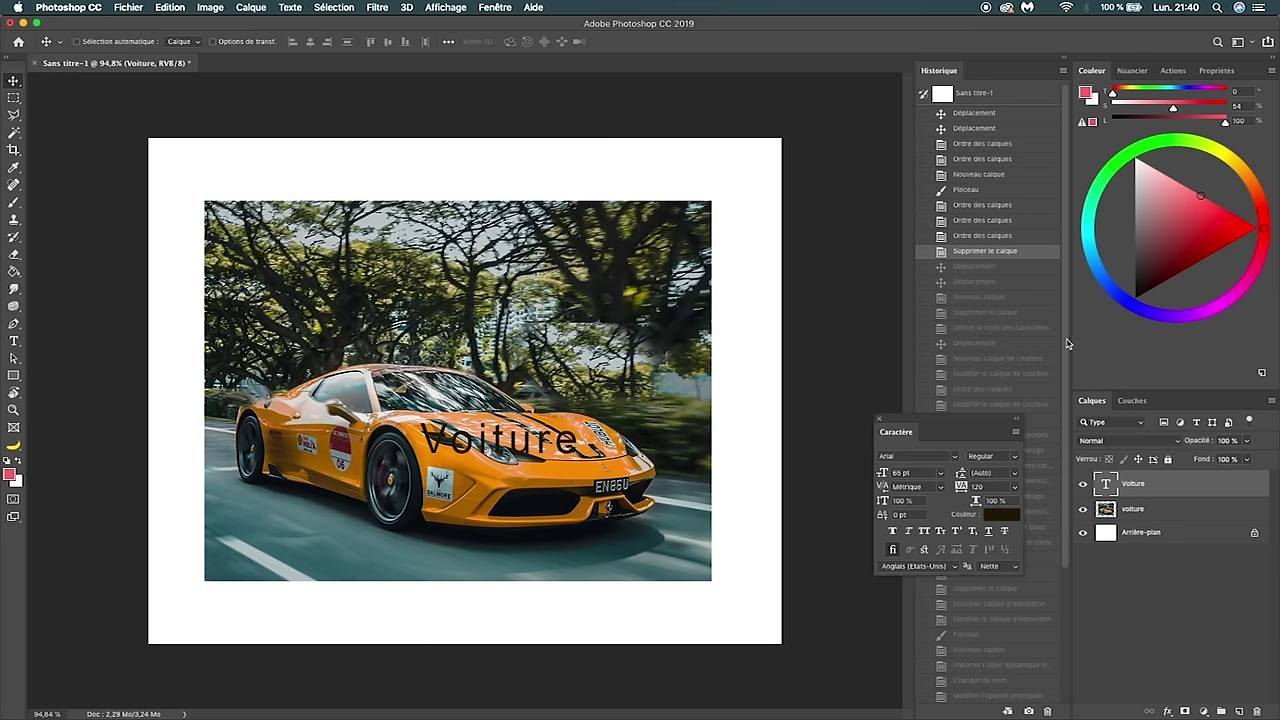
- Return to the latest History state and browse the Window and View menus
{"action": "scroll", "coordinate": [1000, 660], "scroll_direction": "down", "scroll_amount": 5}
{"action": "left_click", "coordinate": [1000, 694]}
{"action": "left_click", "coordinate": [495, 7]}
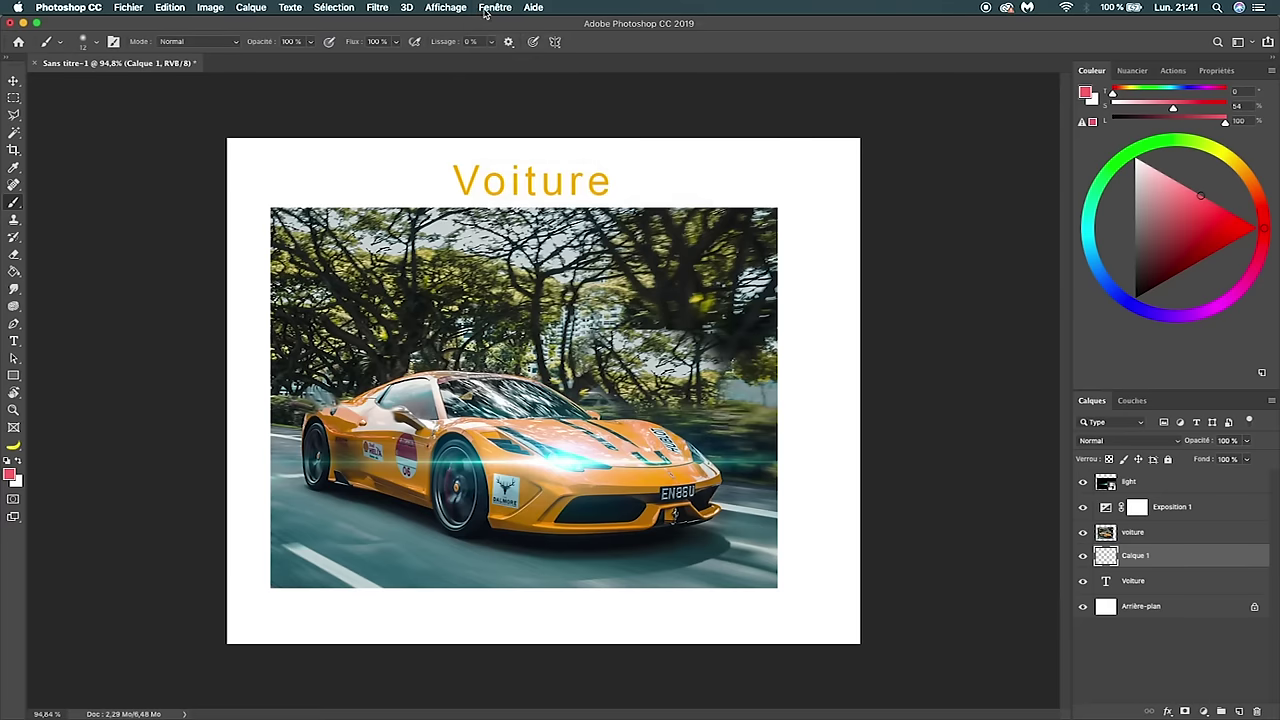
{"action": "left_click", "coordinate": [495, 7]}
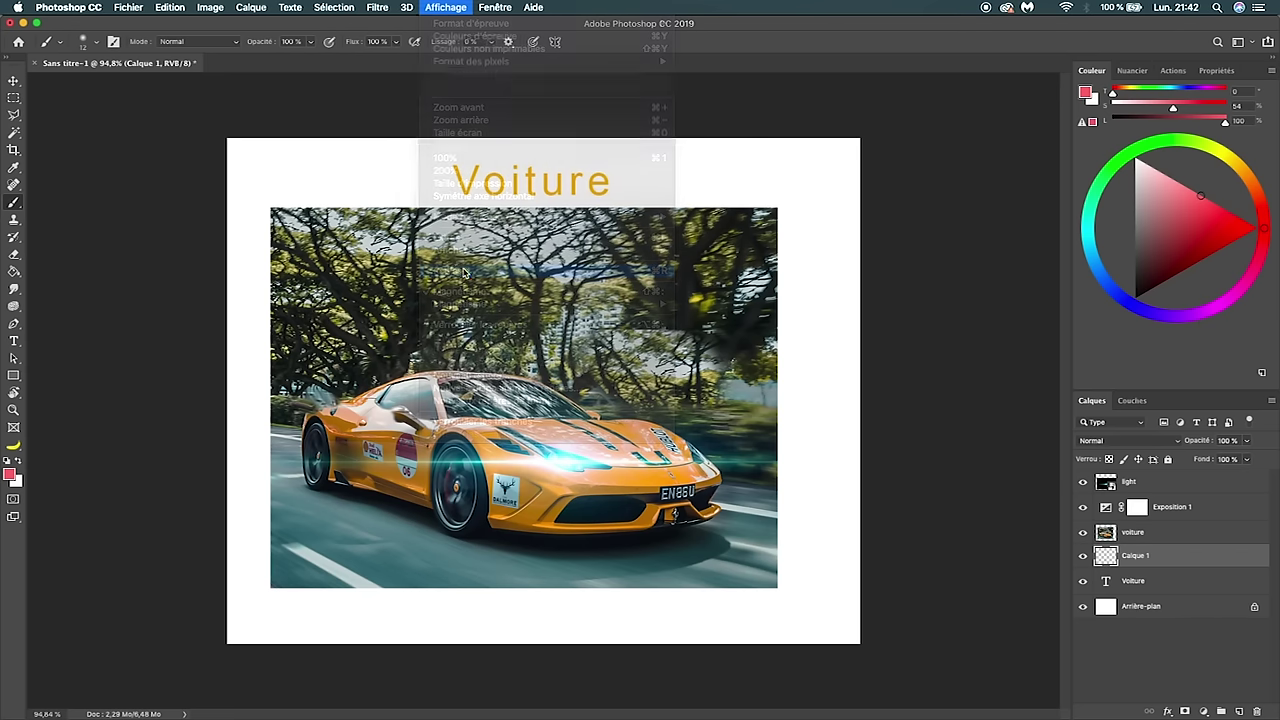
- Show rulers, drag out a horizontal and a vertical guide, then clear all guides
{"action": "left_click", "coordinate": [463, 270]}
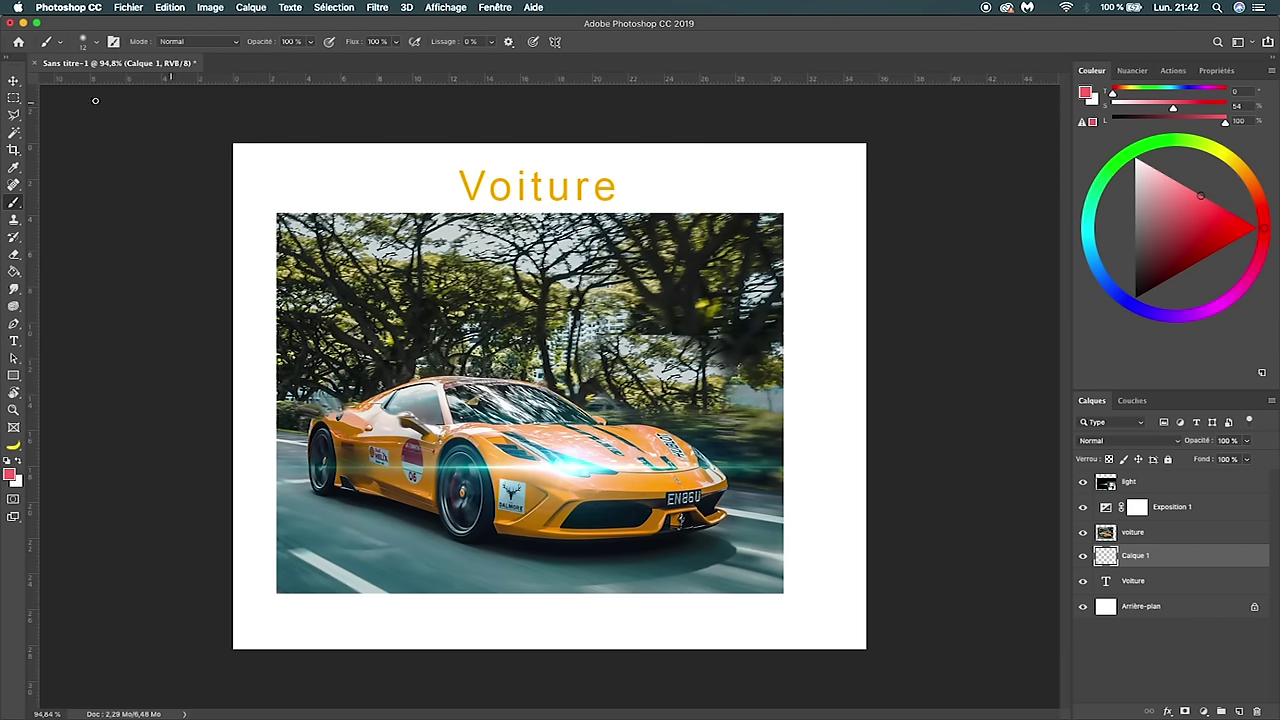
{"action": "left_click_drag", "start_coordinate": [512, 80], "coordinate": [476, 284]}
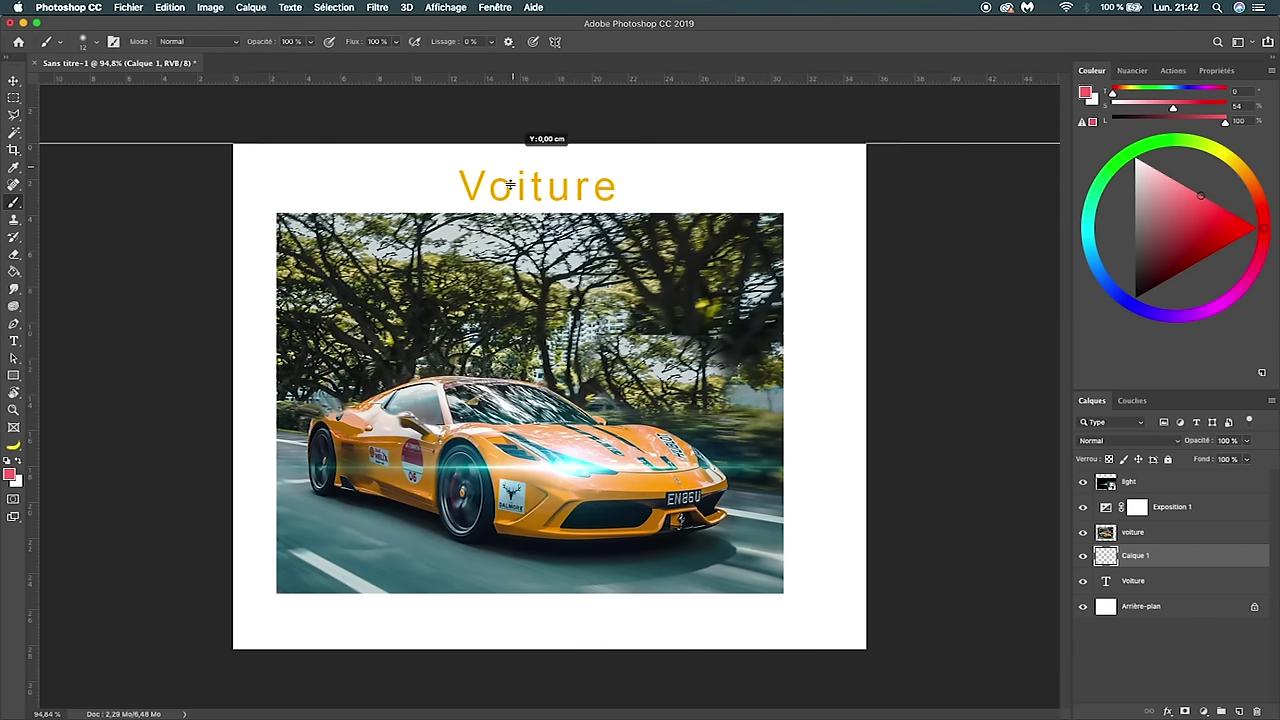
{"action": "left_click_drag", "start_coordinate": [37, 357], "coordinate": [351, 337]}
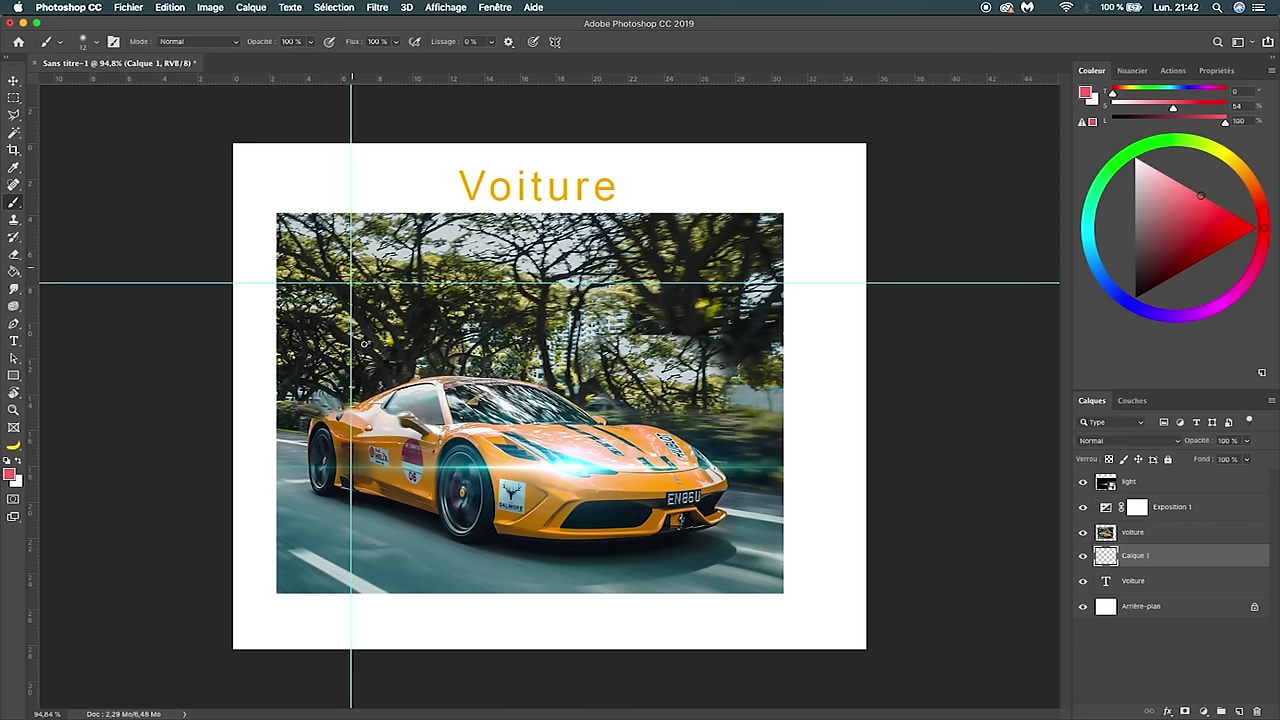
{"action": "left_click", "coordinate": [445, 7]}
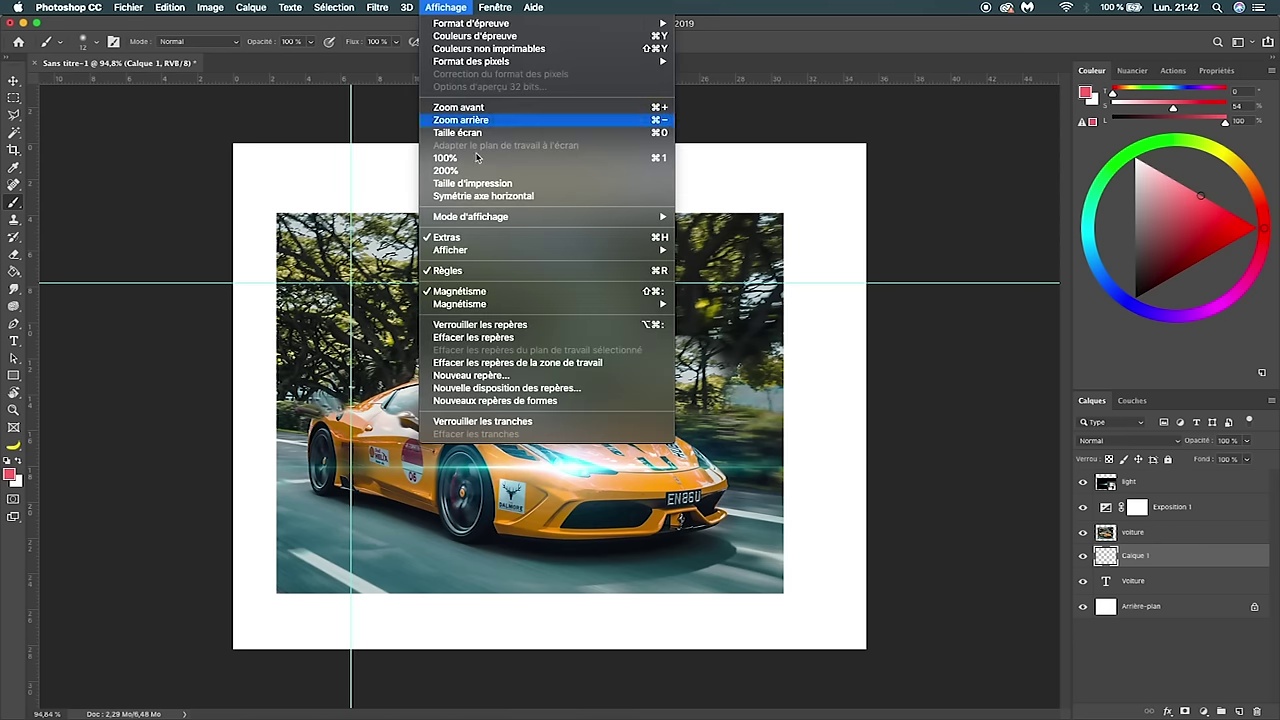
{"action": "left_click", "coordinate": [477, 338]}
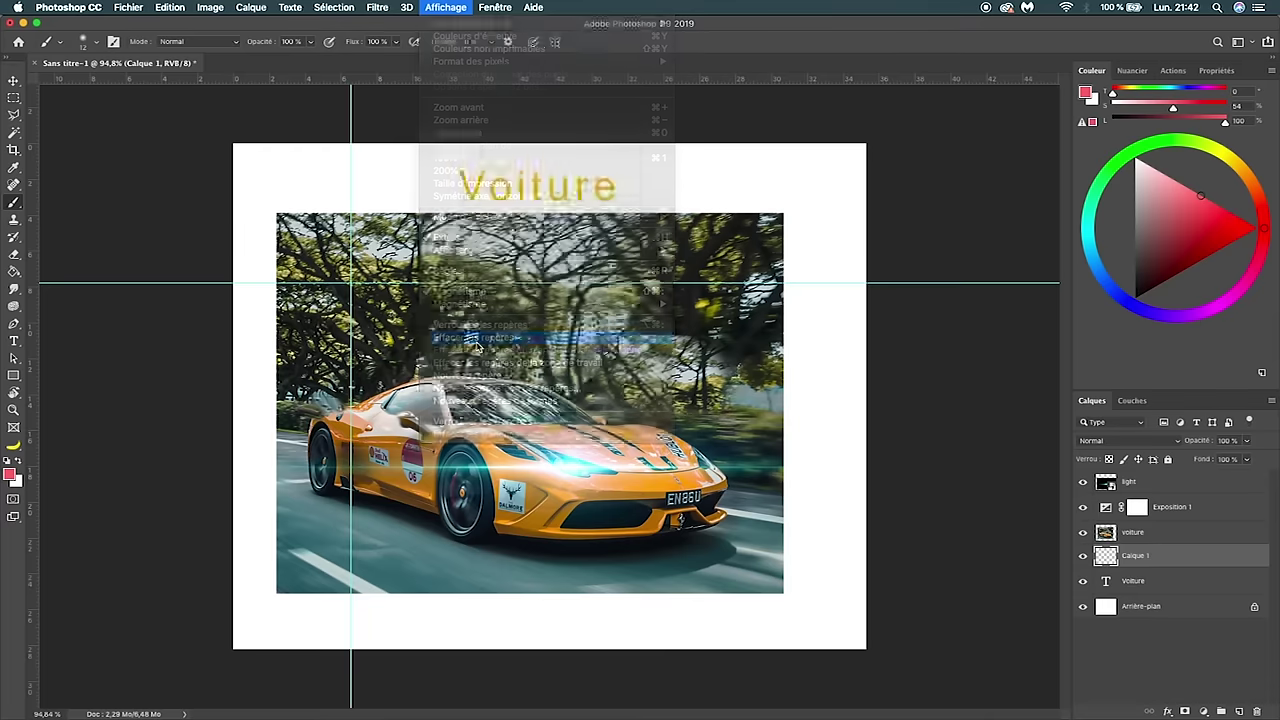
{"action": "left_click", "coordinate": [410, 7]}
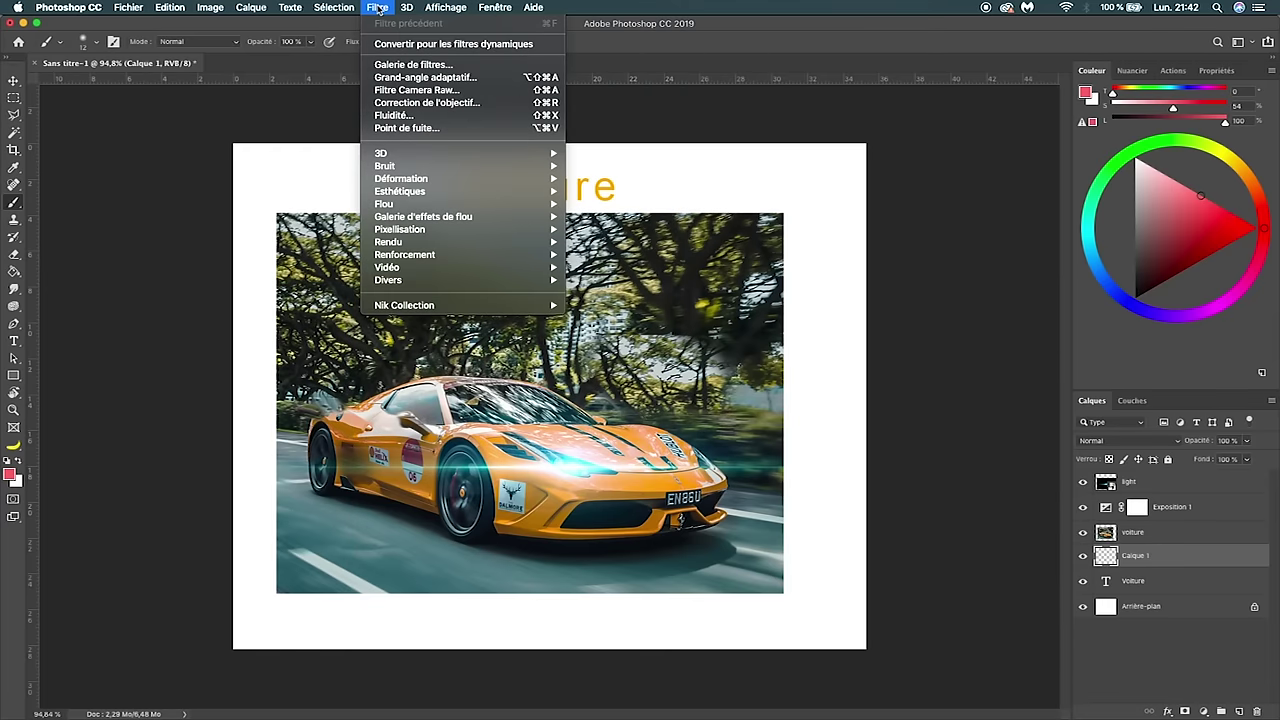
{"action": "mouse_move", "coordinate": [385, 166]}
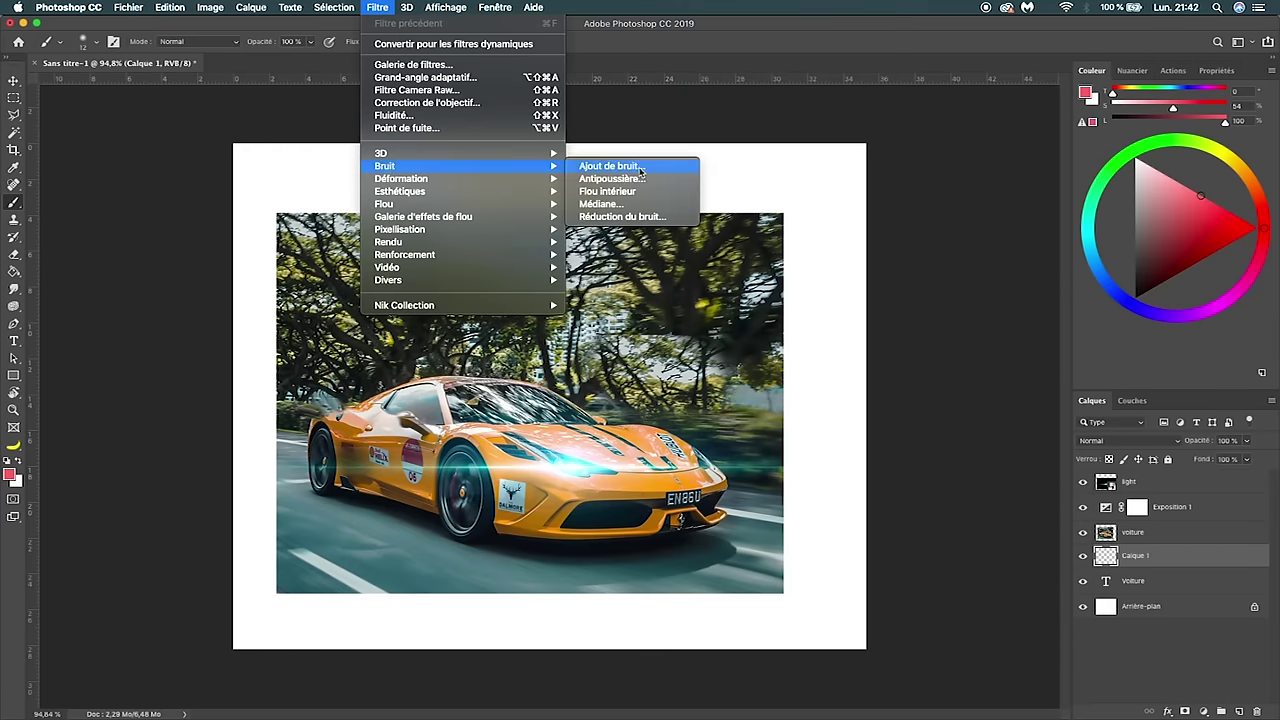
- Select the voiture car photo layer and bring up the Add Noise filter
{"action": "key", "text": "Escape"}
{"action": "key", "text": "v"}
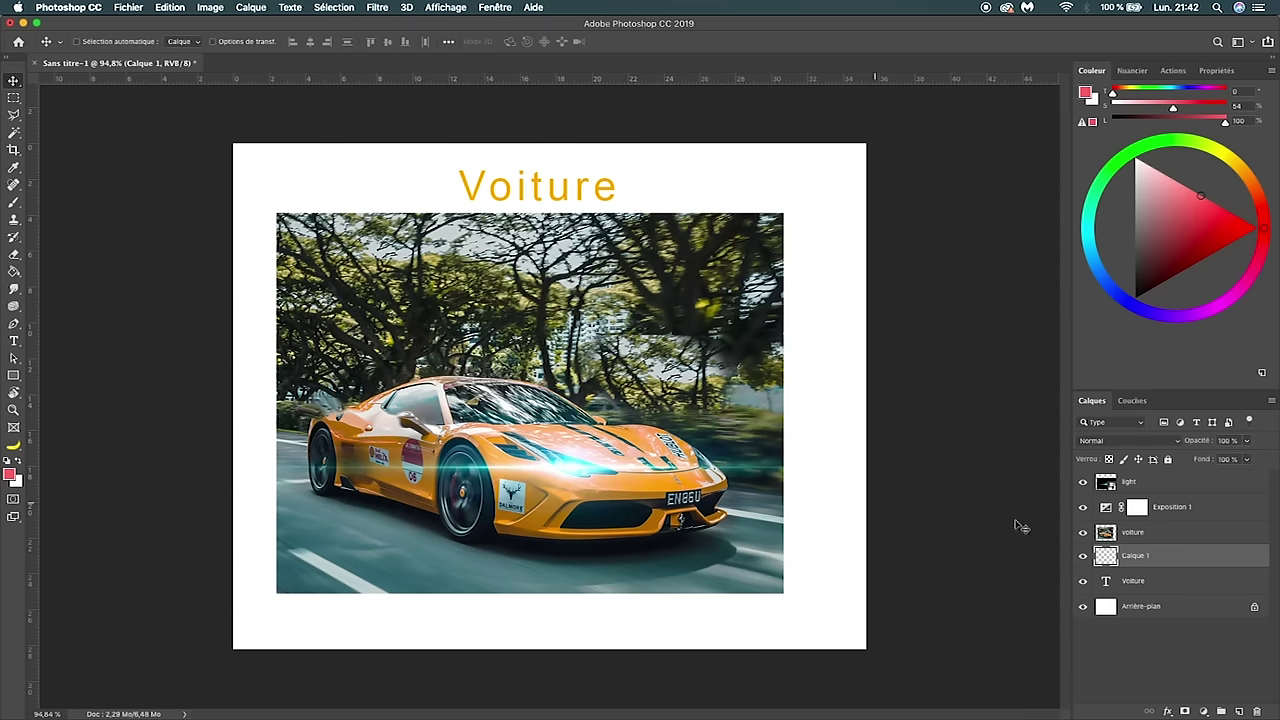
{"action": "left_click", "coordinate": [1148, 532]}
{"action": "left_click", "coordinate": [386, 7]}
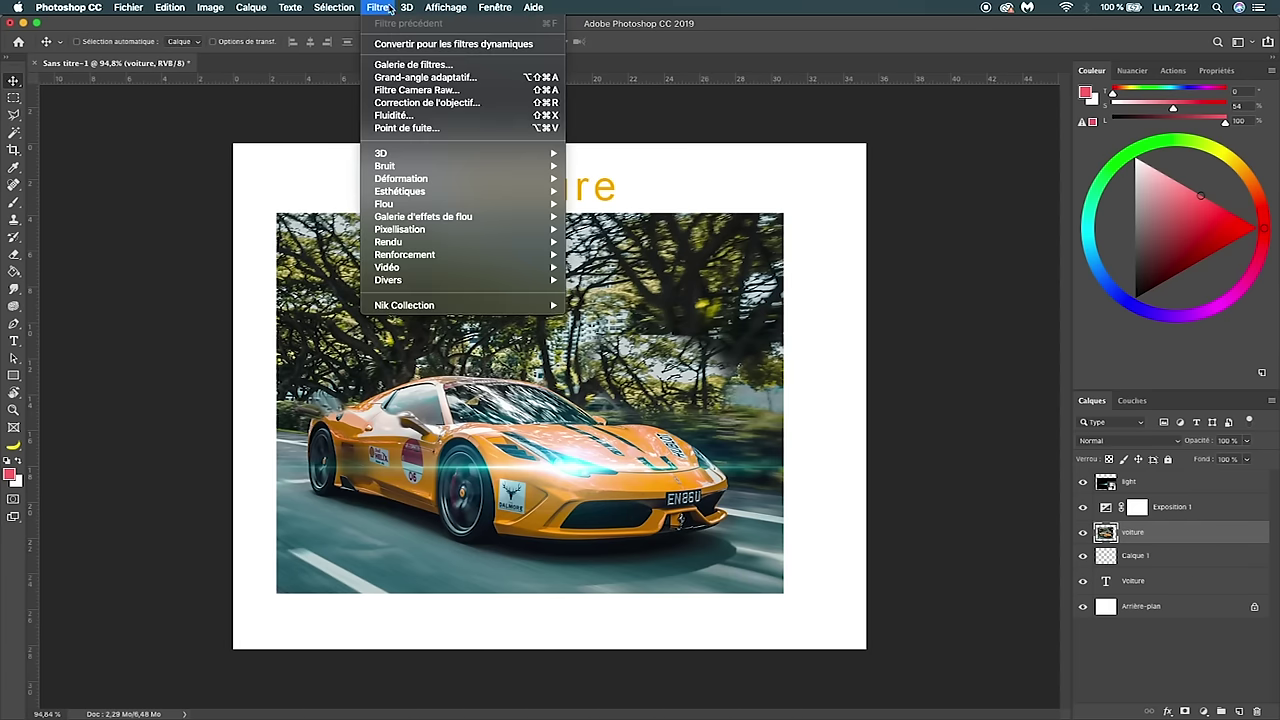
{"action": "mouse_move", "coordinate": [385, 166]}
{"action": "left_click", "coordinate": [620, 167]}
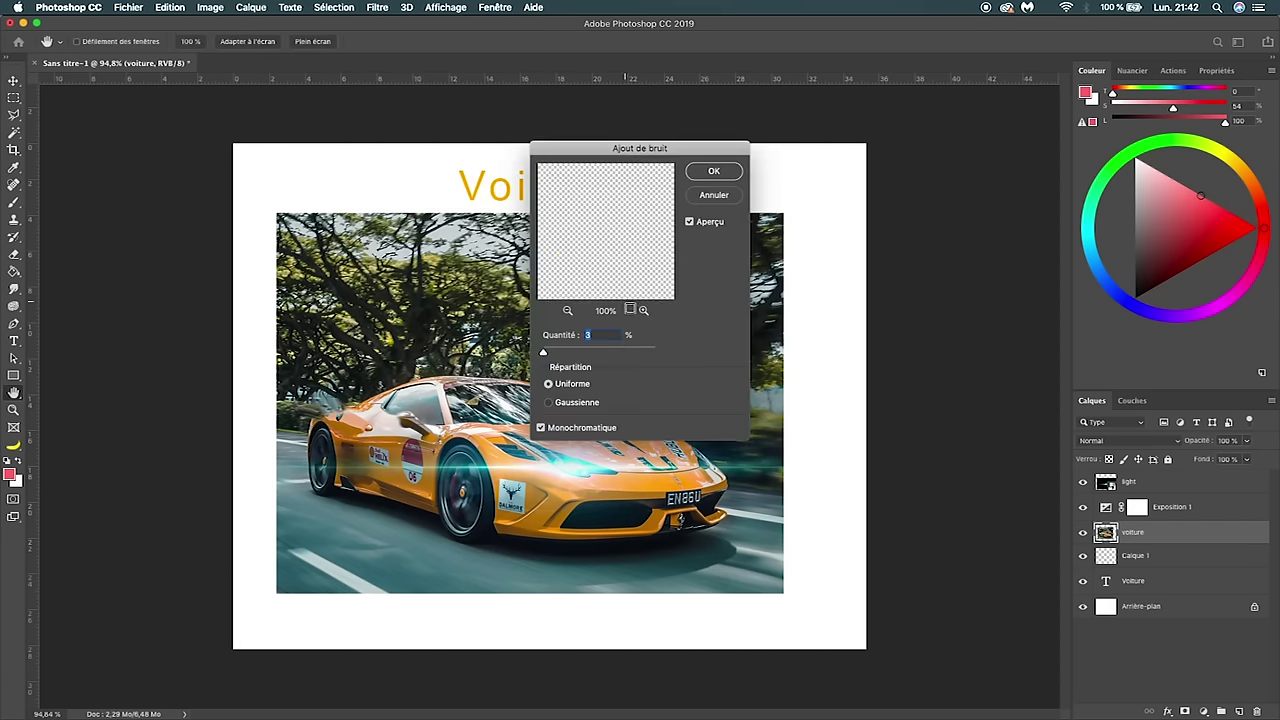
- Apply 3% uniform monochromatic noise, fit the poster in view, then open Gaussian Blur
{"action": "scroll", "coordinate": [414, 372], "scroll_direction": "up", "scroll_amount": 2}
{"action": "scroll", "coordinate": [434, 366], "scroll_direction": "up", "scroll_amount": 2}
{"action": "scroll", "coordinate": [434, 366], "scroll_direction": "up", "scroll_amount": 1}
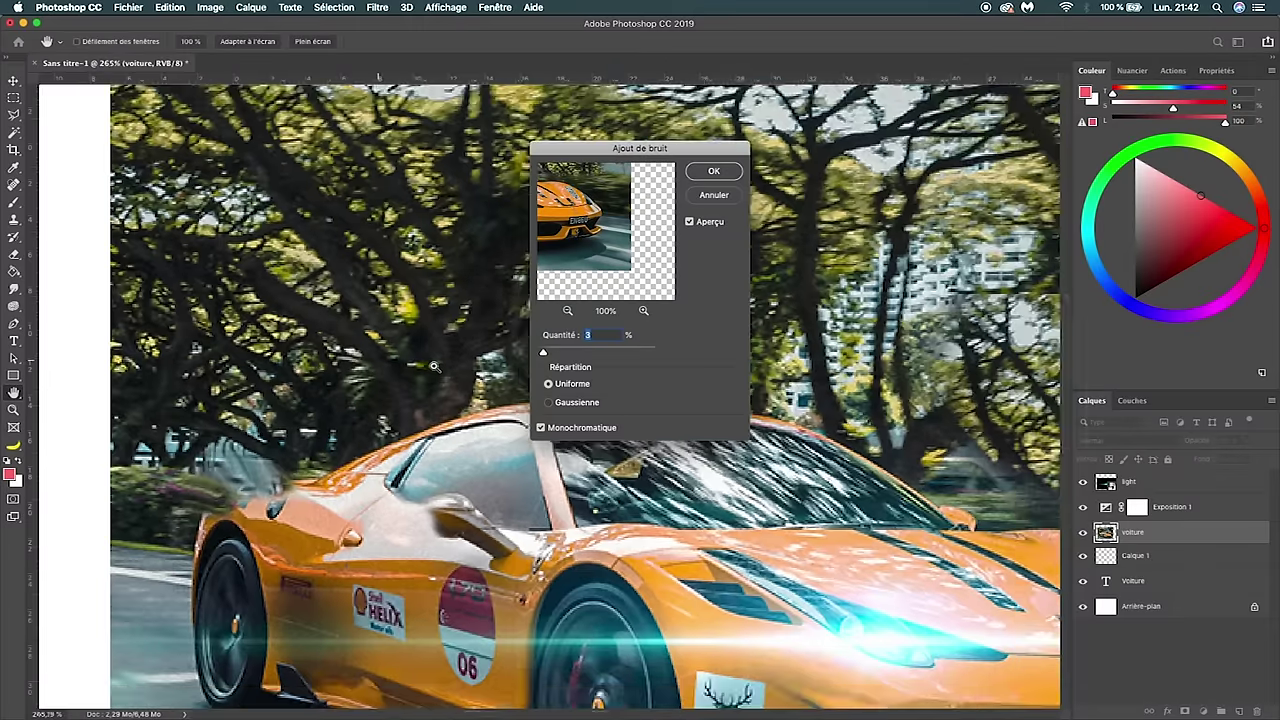
{"action": "left_click_drag", "start_coordinate": [543, 353], "coordinate": [547, 356]}
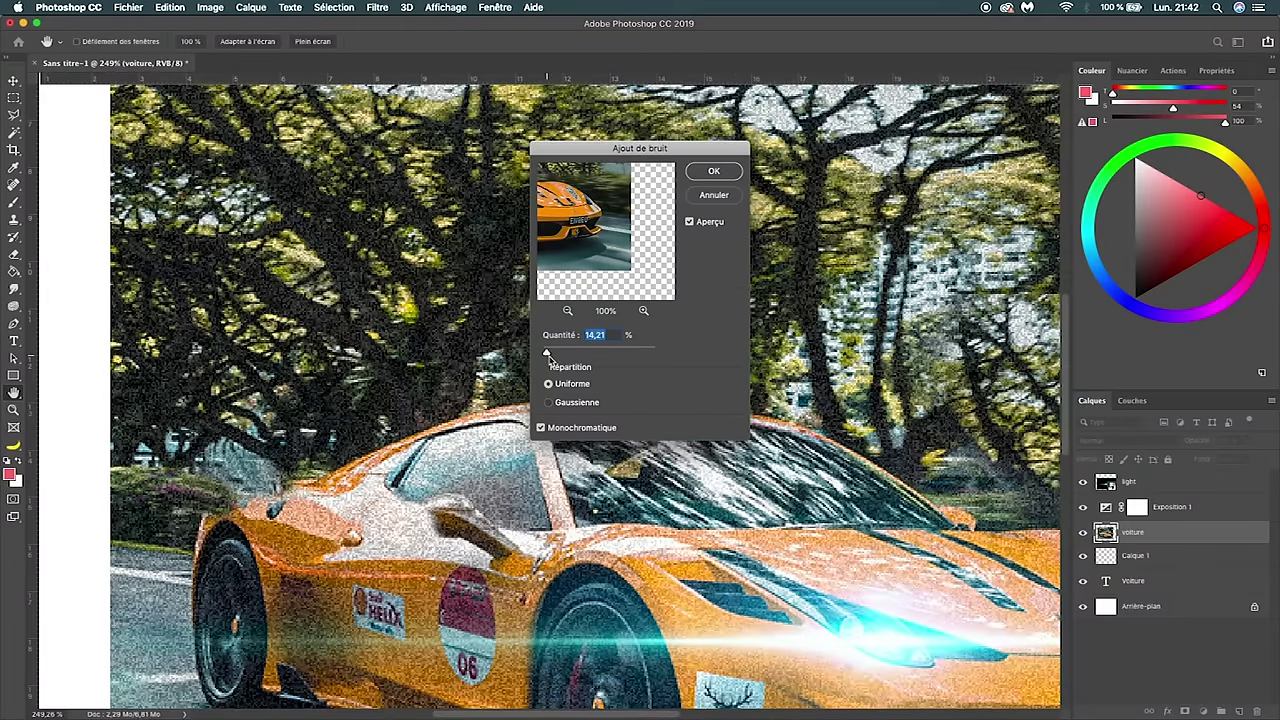
{"action": "type", "text": "3"}
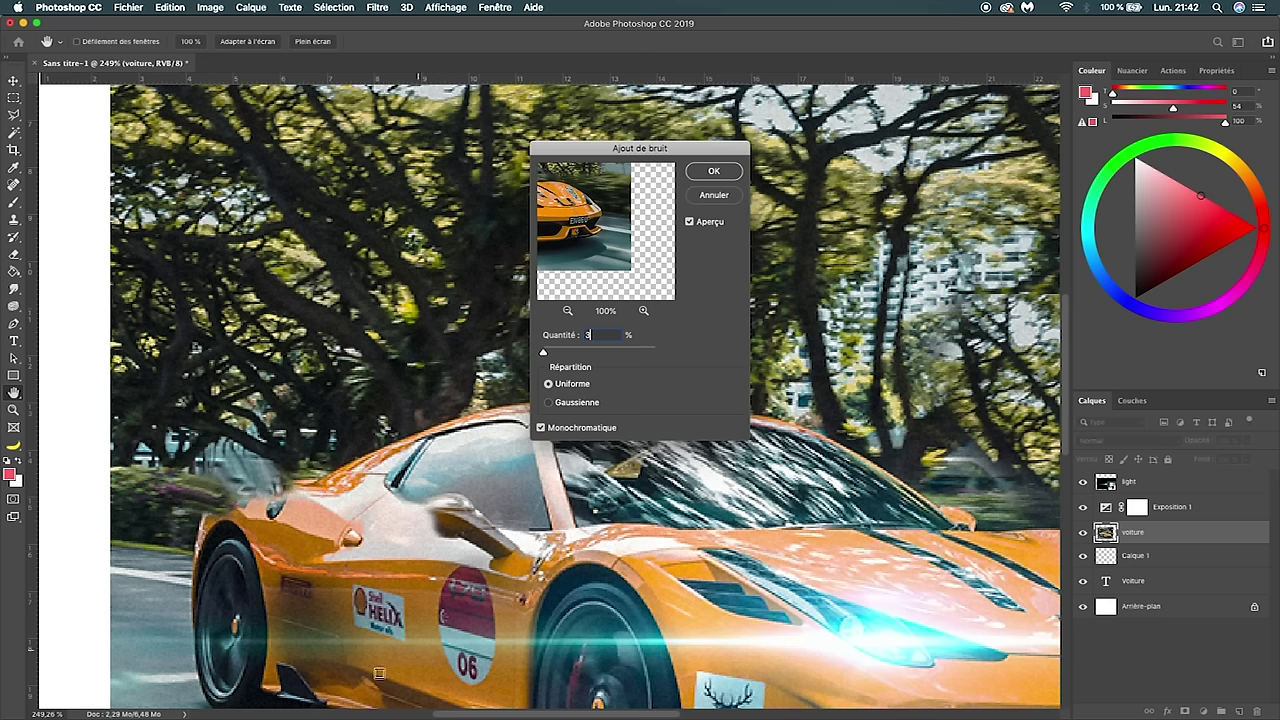
{"action": "left_click", "coordinate": [716, 172]}
{"action": "key", "text": "super+0"}
{"action": "left_click", "coordinate": [378, 7]}
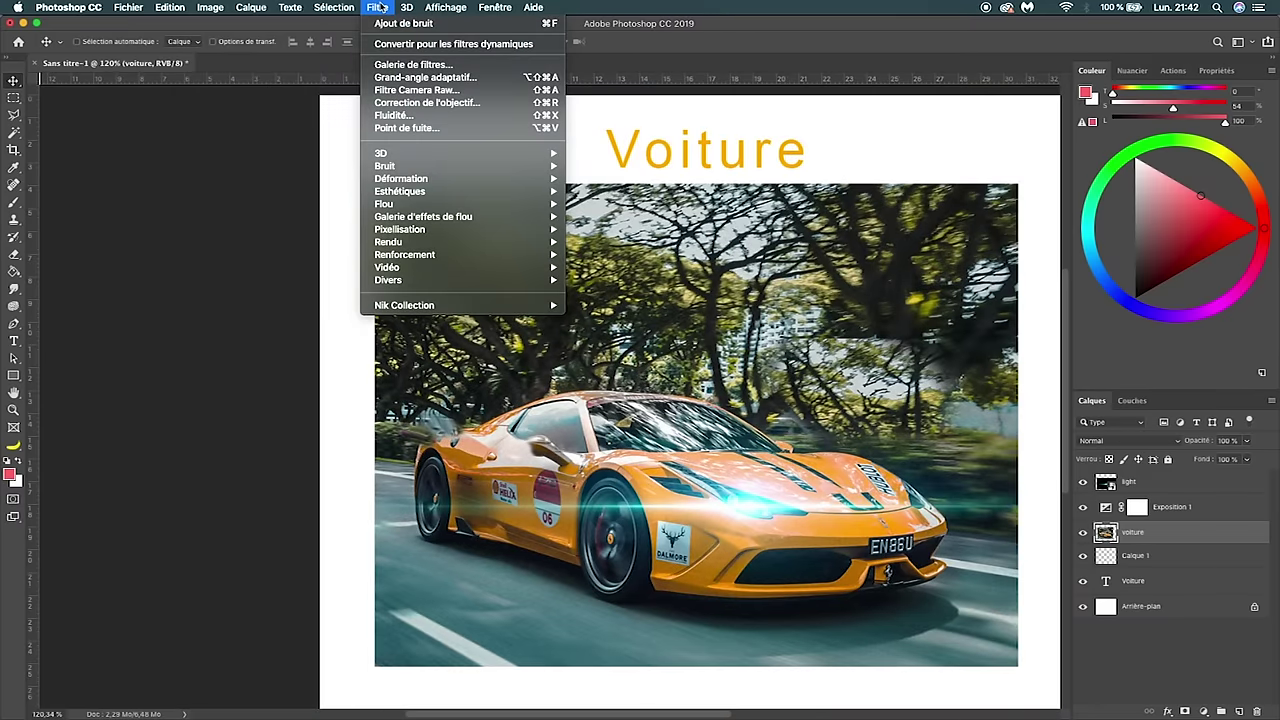
{"action": "left_click", "coordinate": [648, 262]}
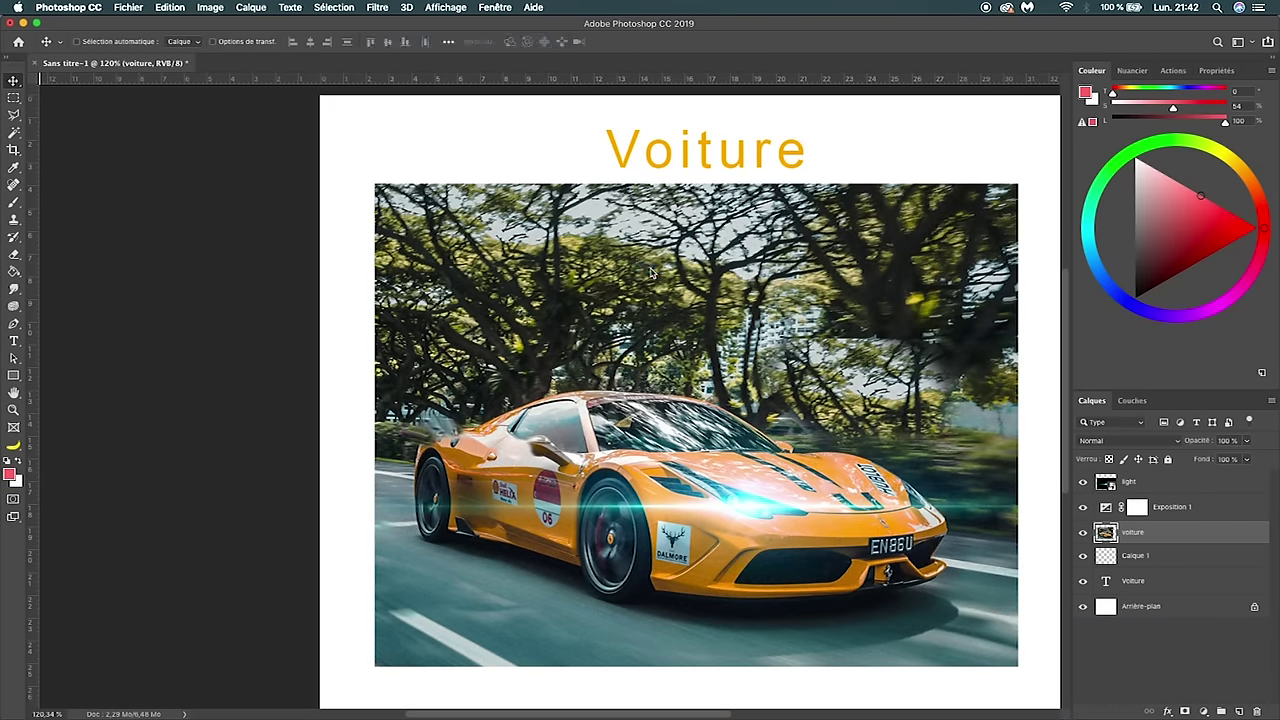
- Cancel the Gaussian blur and copy an elliptical selection of the front wheel to a new layer
{"action": "left_click_drag", "start_coordinate": [813, 522], "coordinate": [779, 516]}
{"action": "left_click", "coordinate": [935, 362]}
{"action": "left_click", "coordinate": [14, 97]}
{"action": "right_click", "coordinate": [14, 97]}
{"action": "left_click", "coordinate": [74, 108]}
{"action": "left_click_drag", "start_coordinate": [579, 476], "coordinate": [652, 600]}
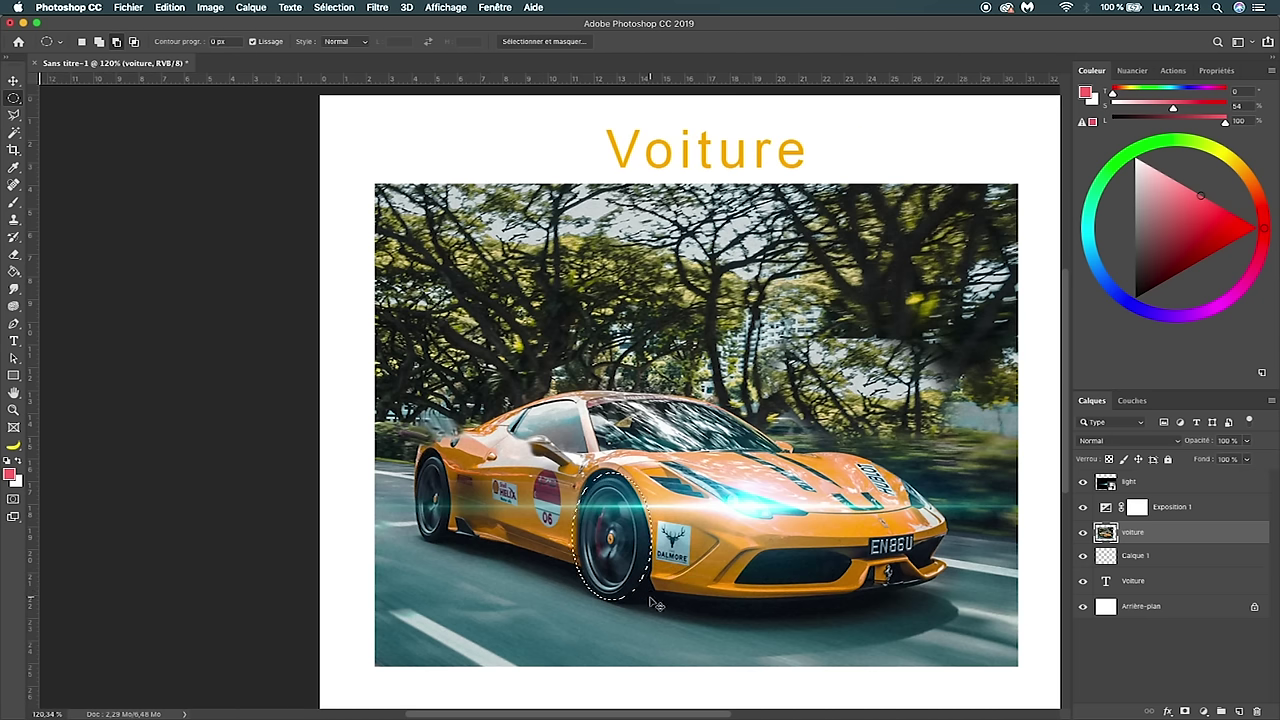
{"action": "key", "text": "ctrl+j"}
- Apply a Motion Blur of angle -23° and distance 45 px to the wheel layer
{"action": "left_click", "coordinate": [1082, 556]}
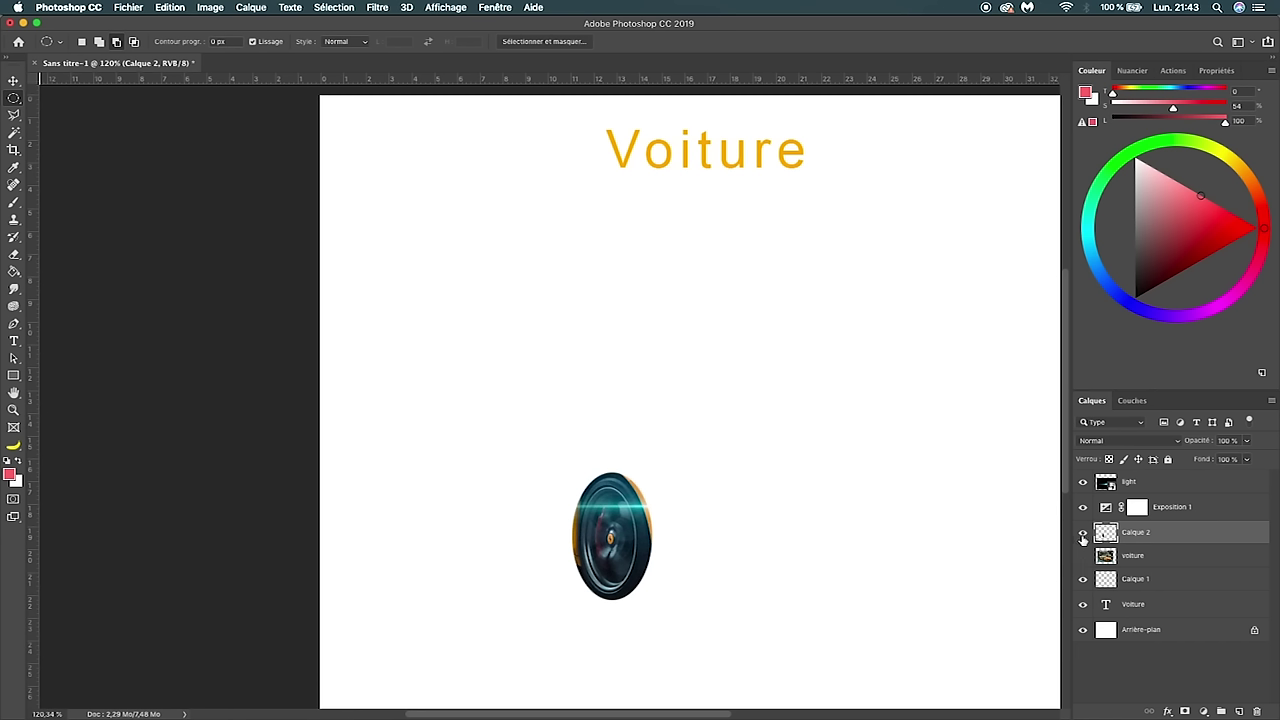
{"action": "left_click", "coordinate": [1082, 556]}
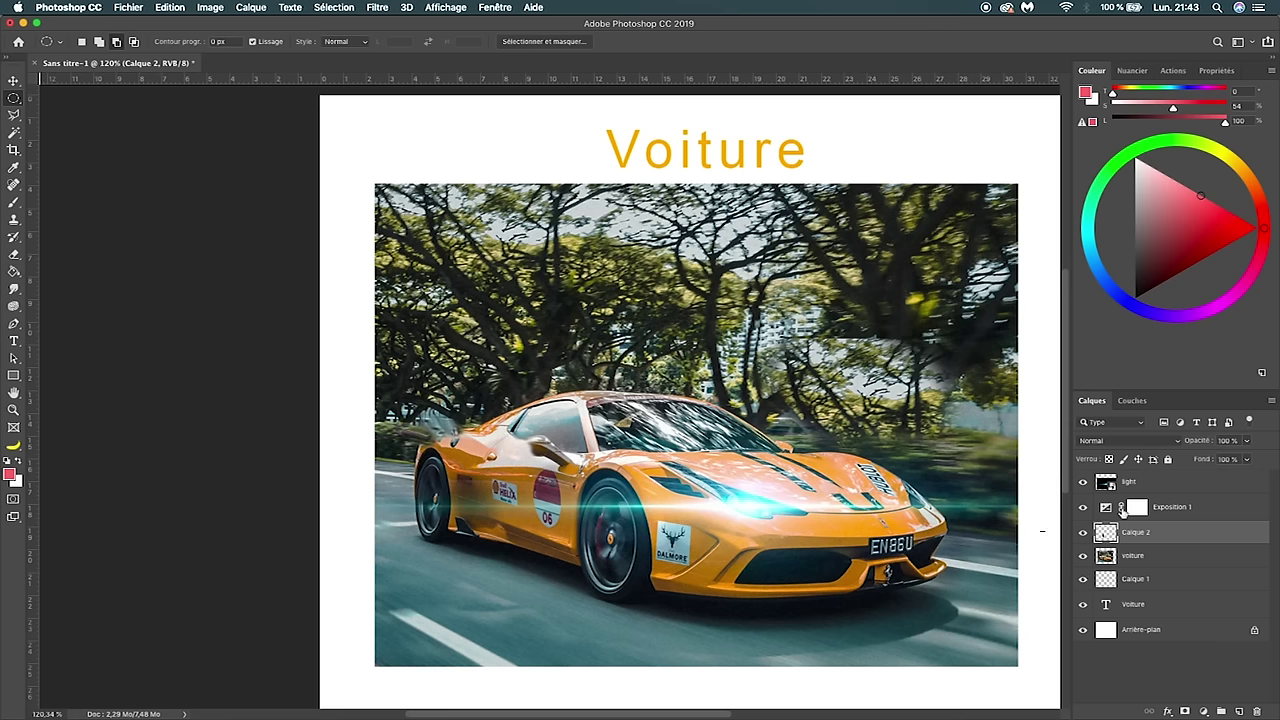
{"action": "left_click", "coordinate": [388, 6]}
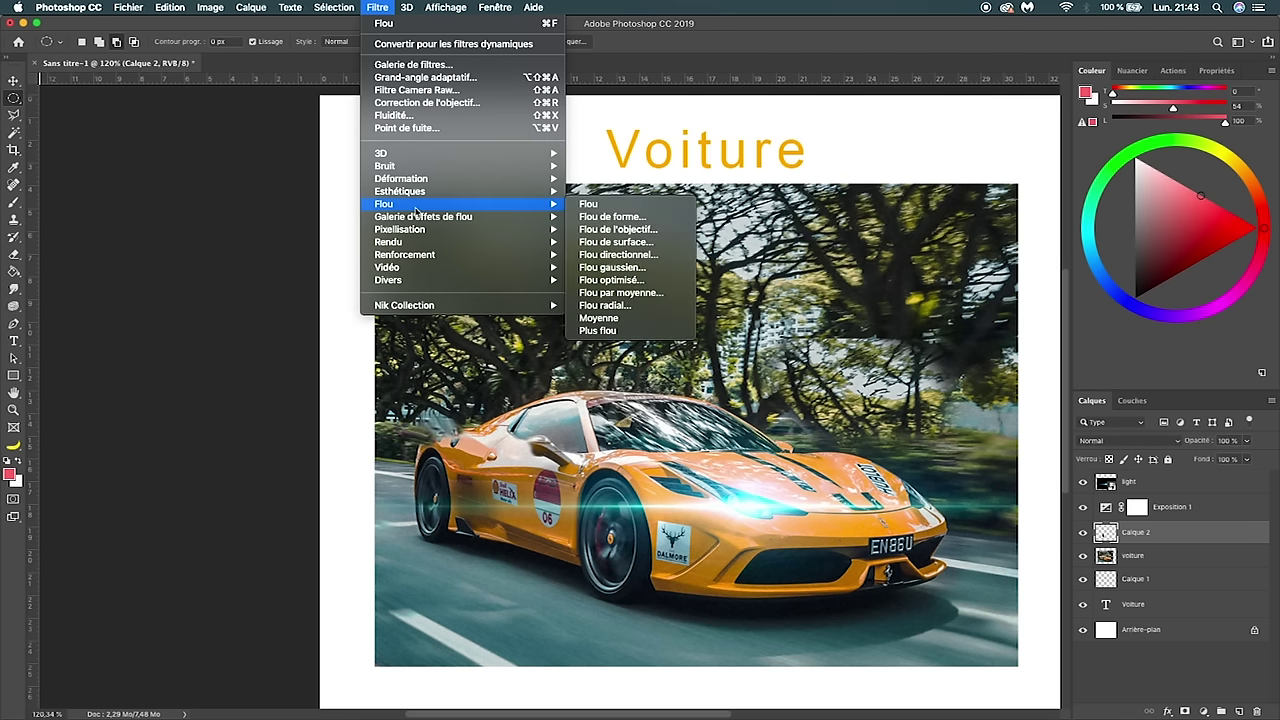
{"action": "left_click", "coordinate": [648, 256]}
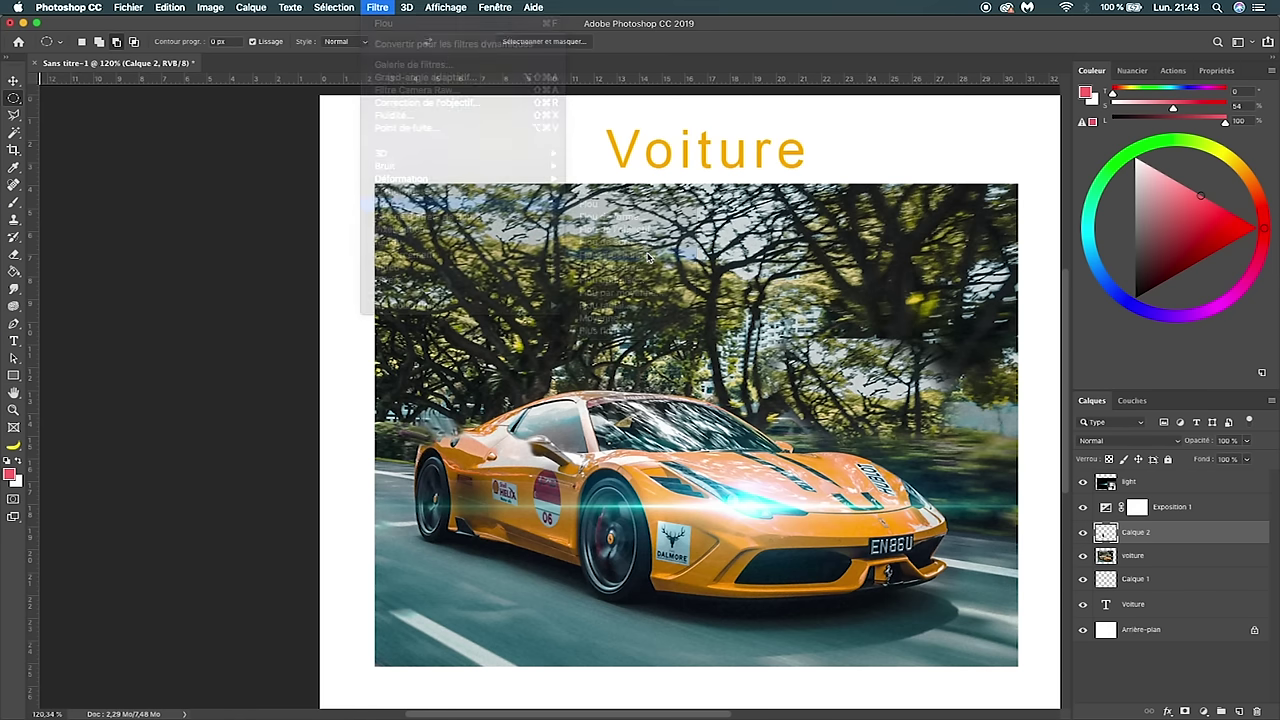
{"action": "left_click_drag", "start_coordinate": [944, 392], "coordinate": [950, 400]}
{"action": "left_click_drag", "start_coordinate": [848, 436], "coordinate": [855, 440]}
{"action": "left_click_drag", "start_coordinate": [920, 405], "coordinate": [940, 407]}
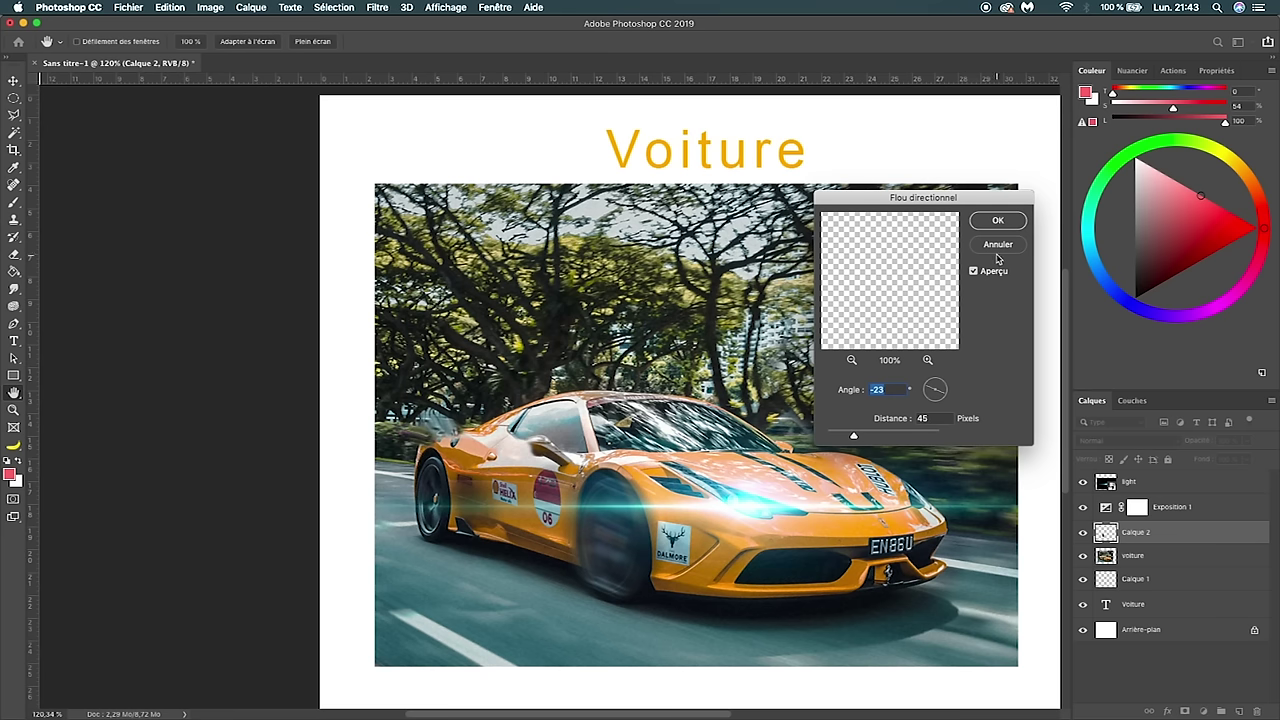
{"action": "left_click", "coordinate": [1002, 221]}
- Compare the wheel with and without blur, then delete the blurred wheel layer
{"action": "left_click", "coordinate": [1081, 535]}
{"action": "left_click", "coordinate": [1081, 535]}
{"action": "left_click", "coordinate": [1081, 535]}
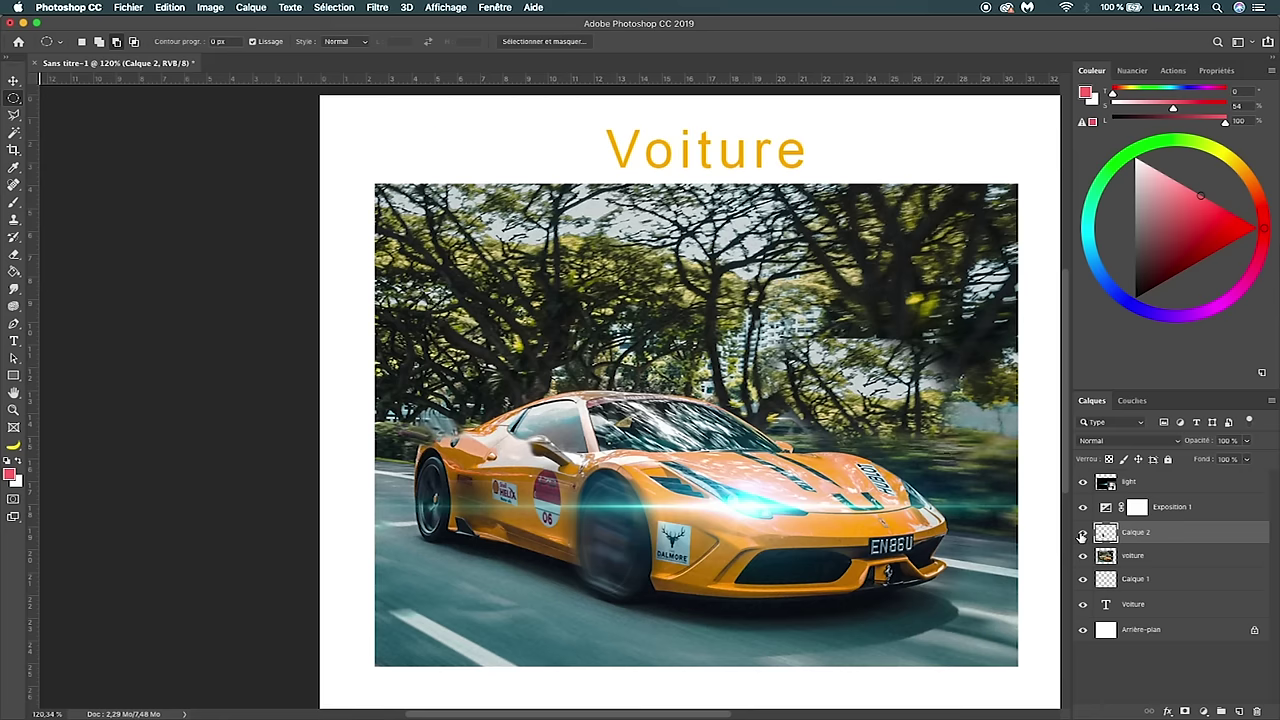
{"action": "key", "text": "Delete"}
{"action": "left_click", "coordinate": [377, 7]}
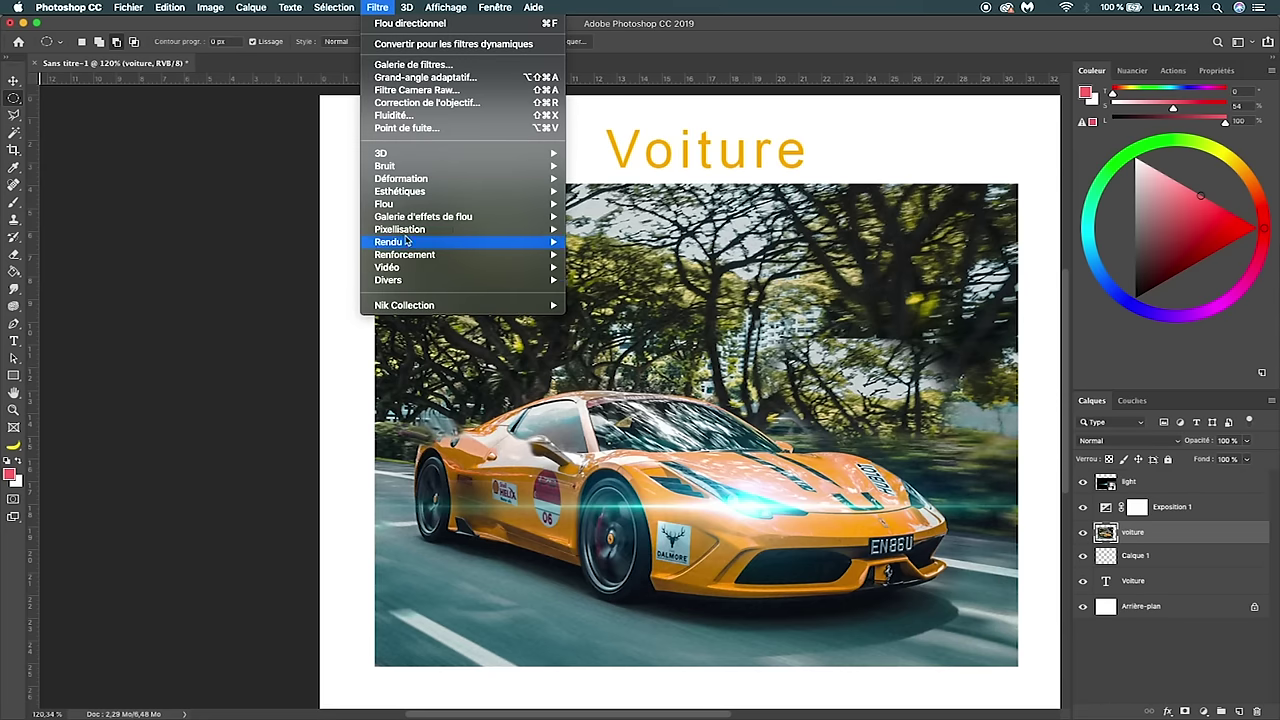
{"action": "mouse_move", "coordinate": [400, 191]}
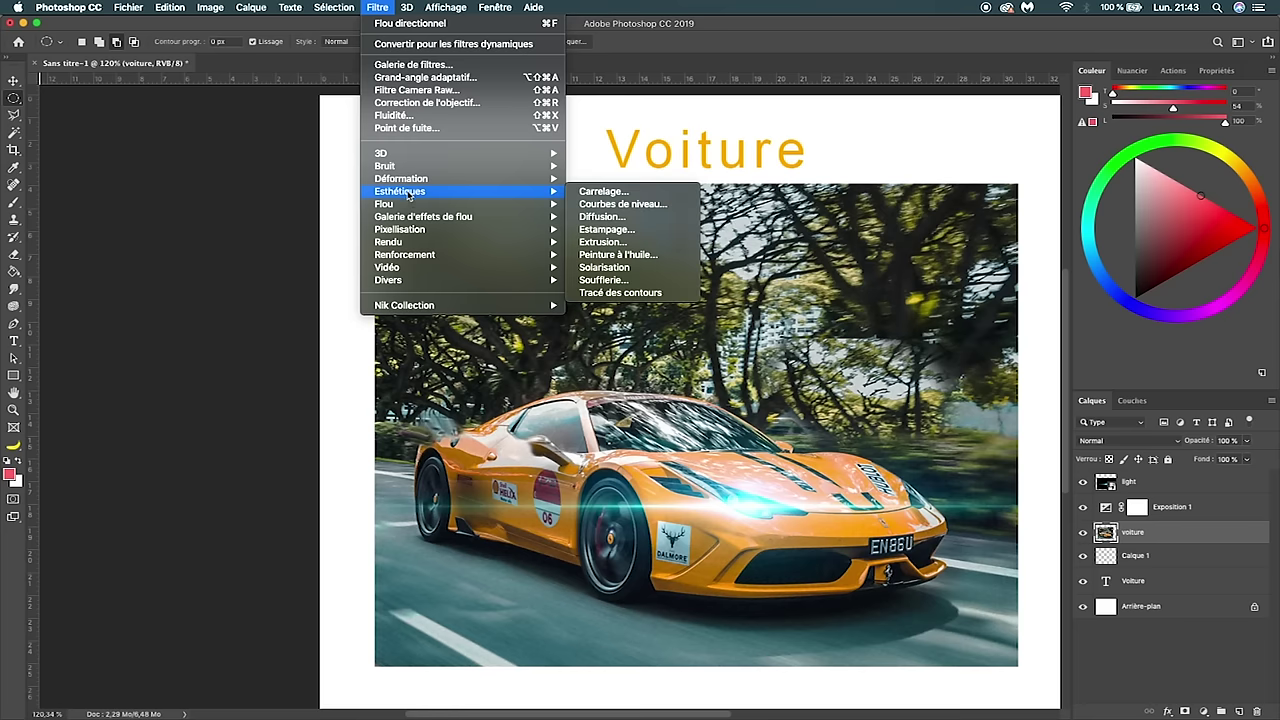
- Apply Accentuation (Unsharp Mask) at 48% gain, 8,6 px radius and threshold 0 to the car photo
{"action": "left_click", "coordinate": [610, 255]}
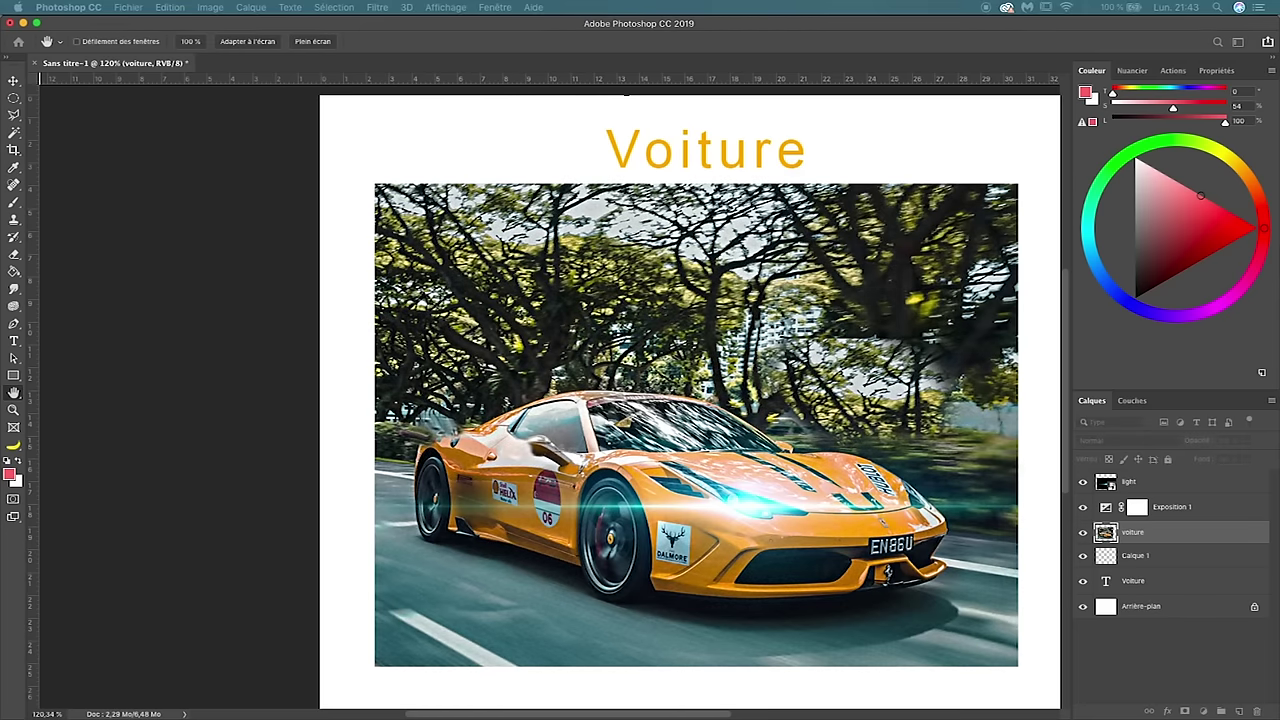
{"action": "left_click", "coordinate": [967, 238]}
{"action": "left_click", "coordinate": [967, 238]}
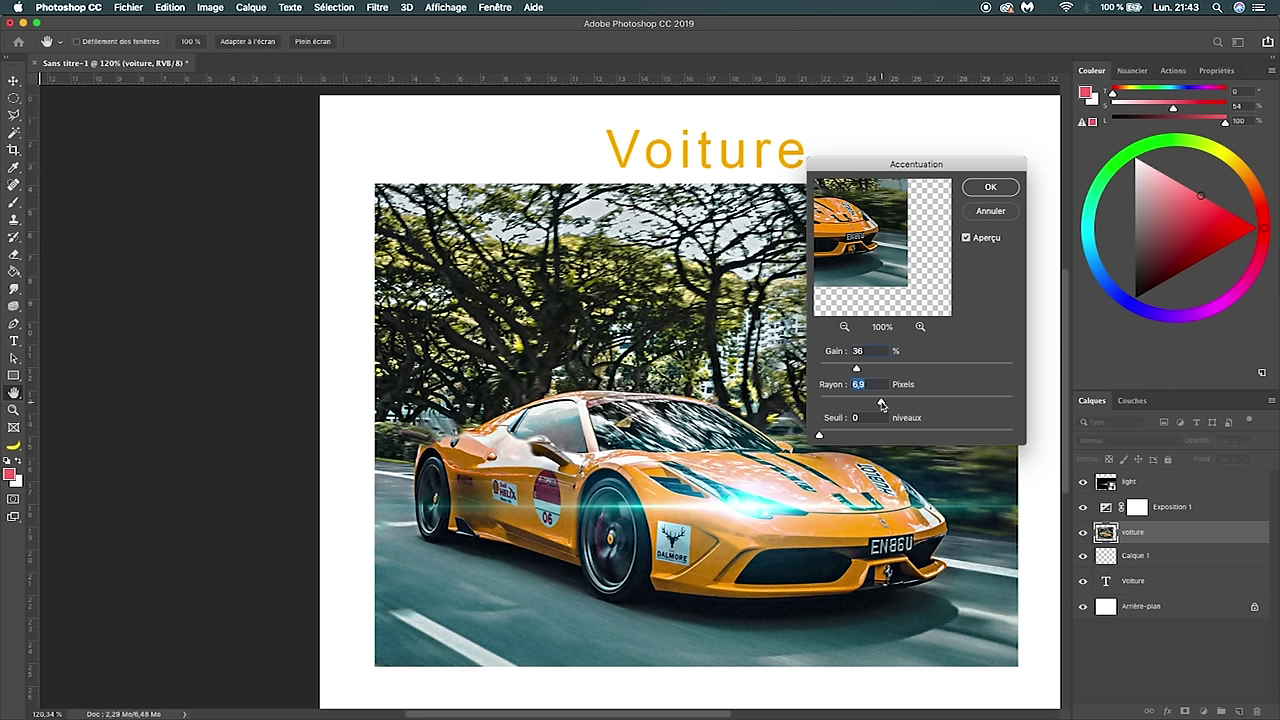
{"action": "mouse_move", "coordinate": [873, 402]}
{"action": "left_mouse_down"}
{"action": "mouse_move", "coordinate": [889, 402]}
{"action": "mouse_move", "coordinate": [893, 368]}
{"action": "left_mouse_up"}
{"action": "left_click", "coordinate": [990, 188]}
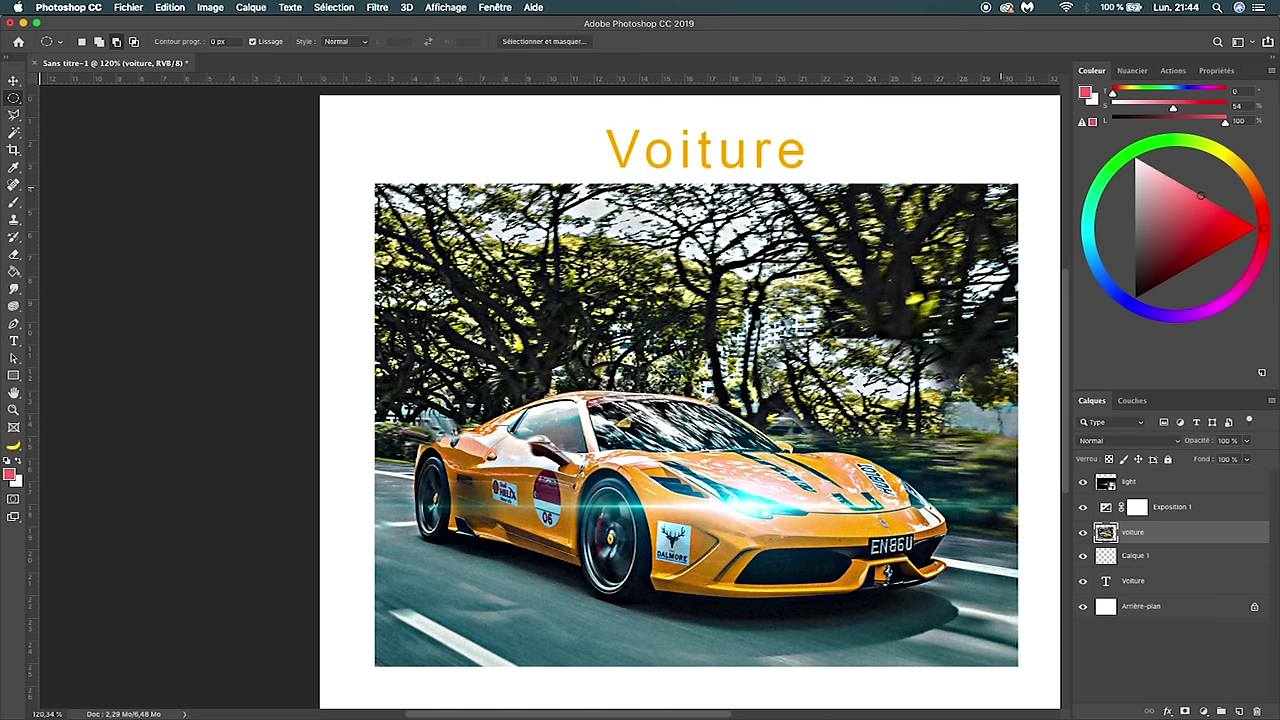
- Select the car's orange paint and the orange Voiture title with Color Range at tolerance 140
{"action": "left_click", "coordinate": [345, 8]}
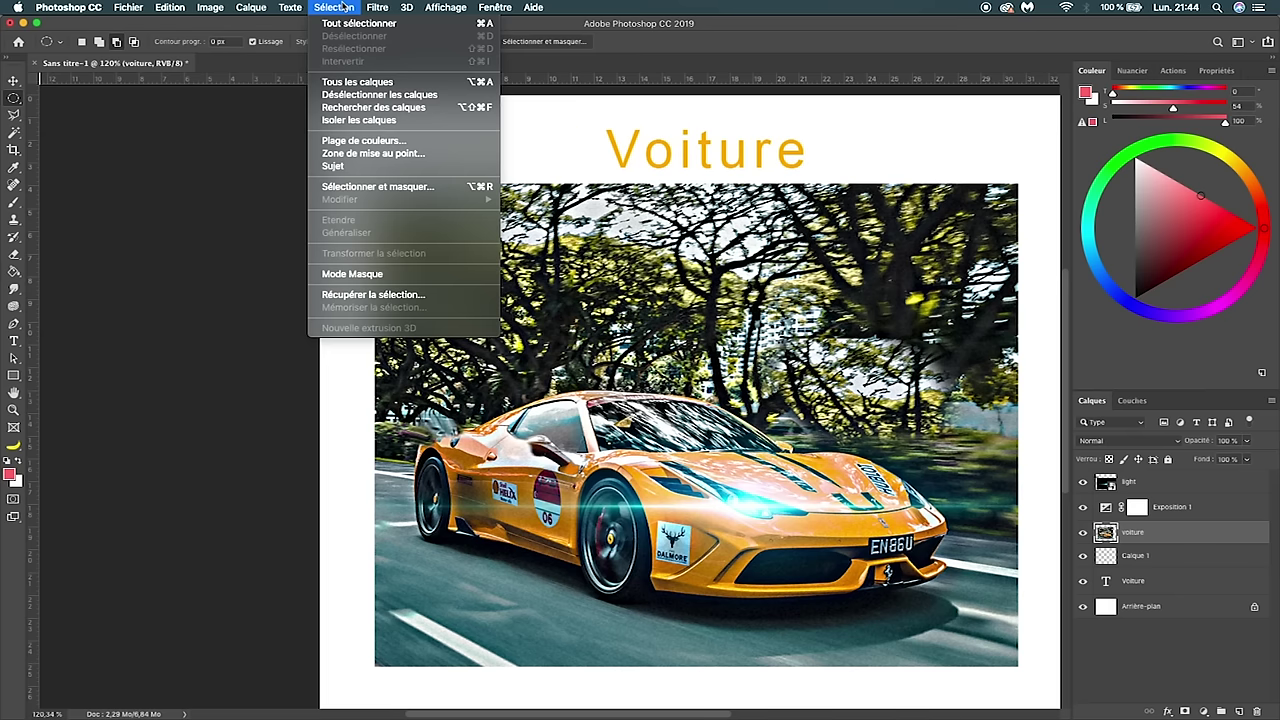
{"action": "left_click", "coordinate": [345, 8]}
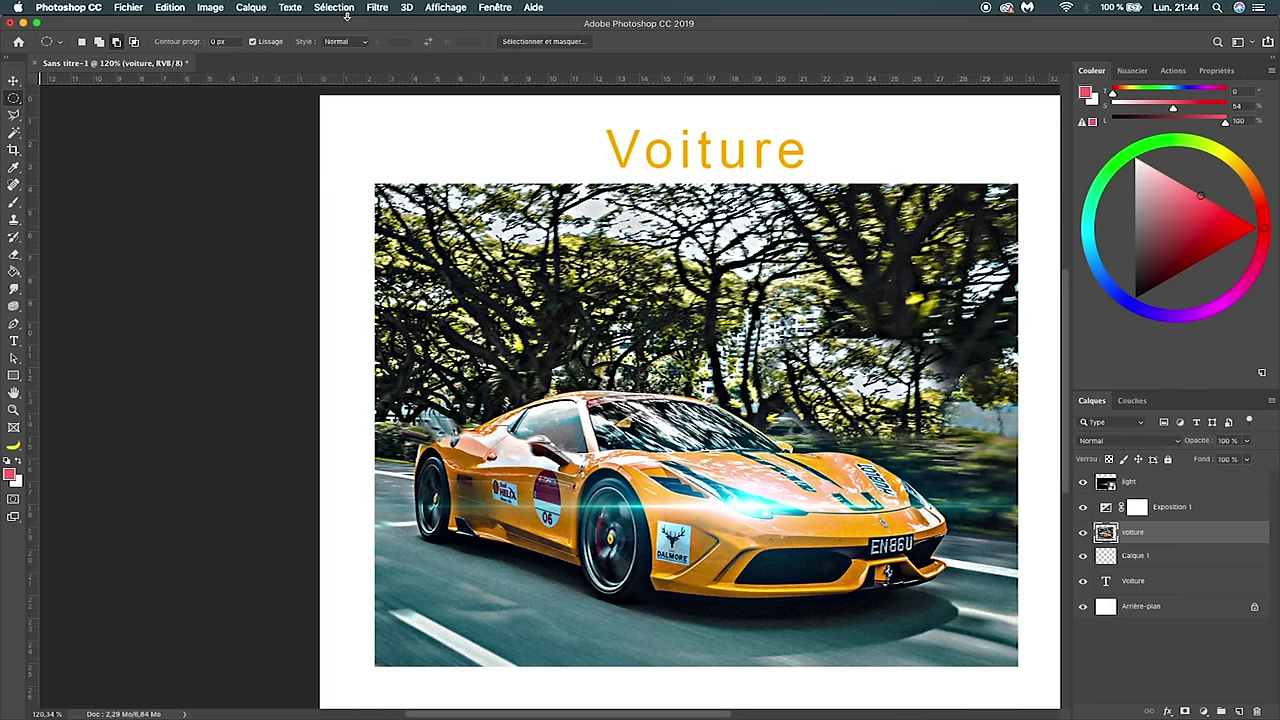
{"action": "left_click", "coordinate": [346, 12]}
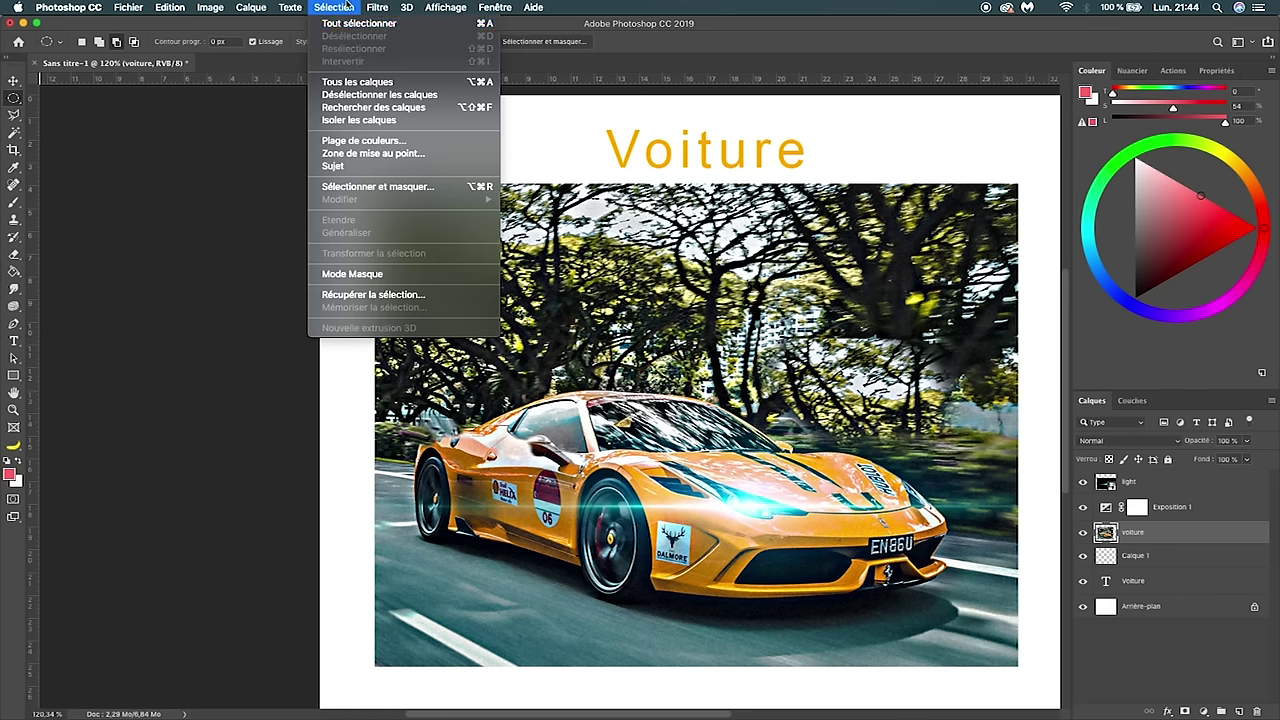
{"action": "left_click", "coordinate": [354, 142]}
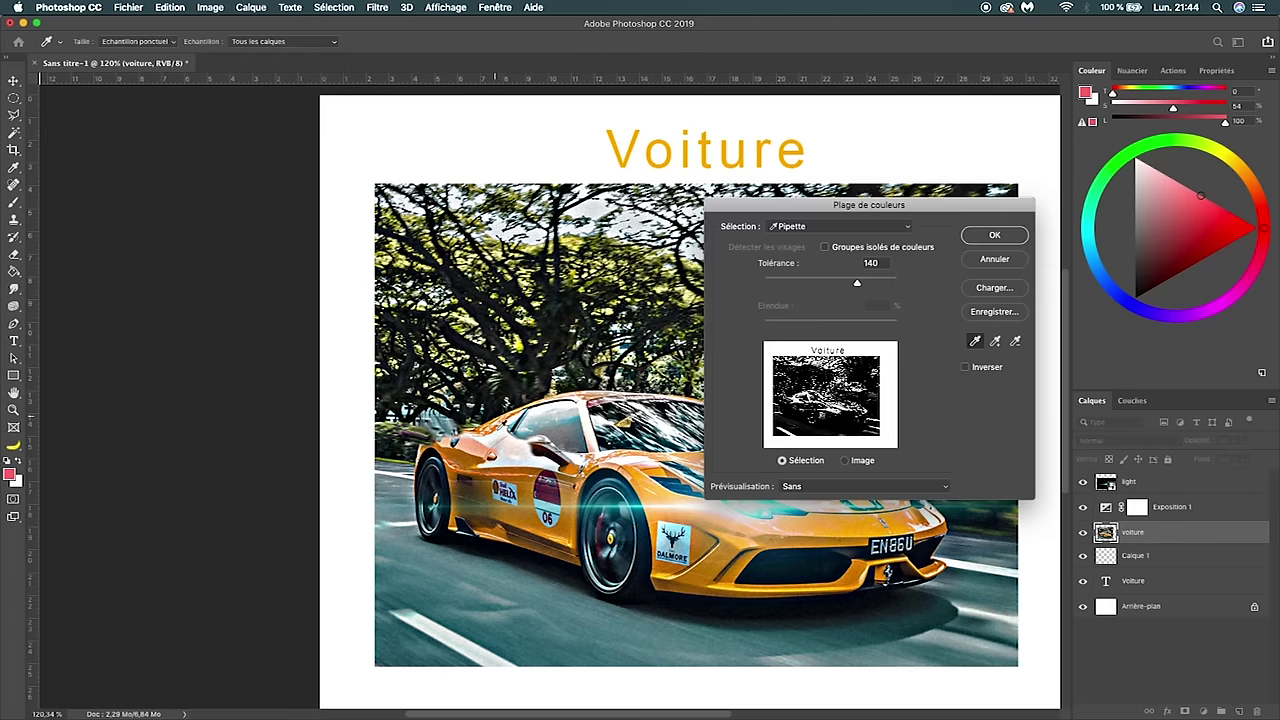
{"action": "left_click", "coordinate": [484, 431]}
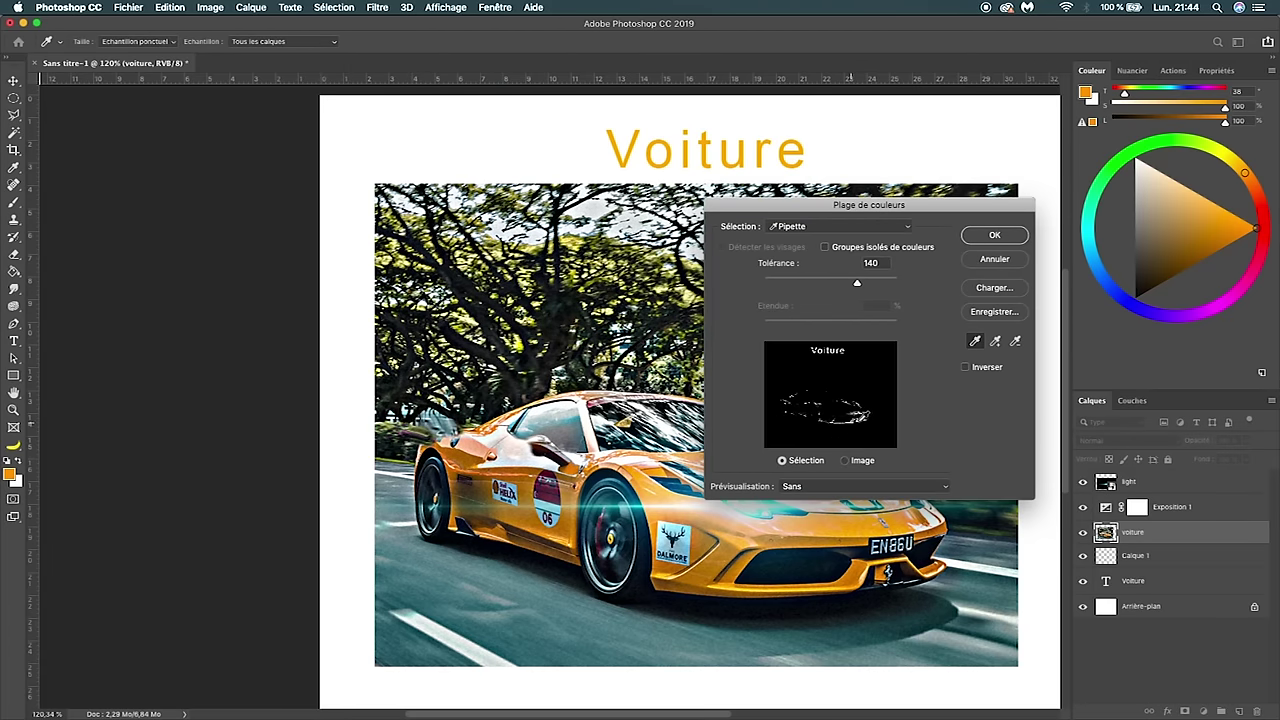
{"action": "left_click", "coordinate": [996, 234]}
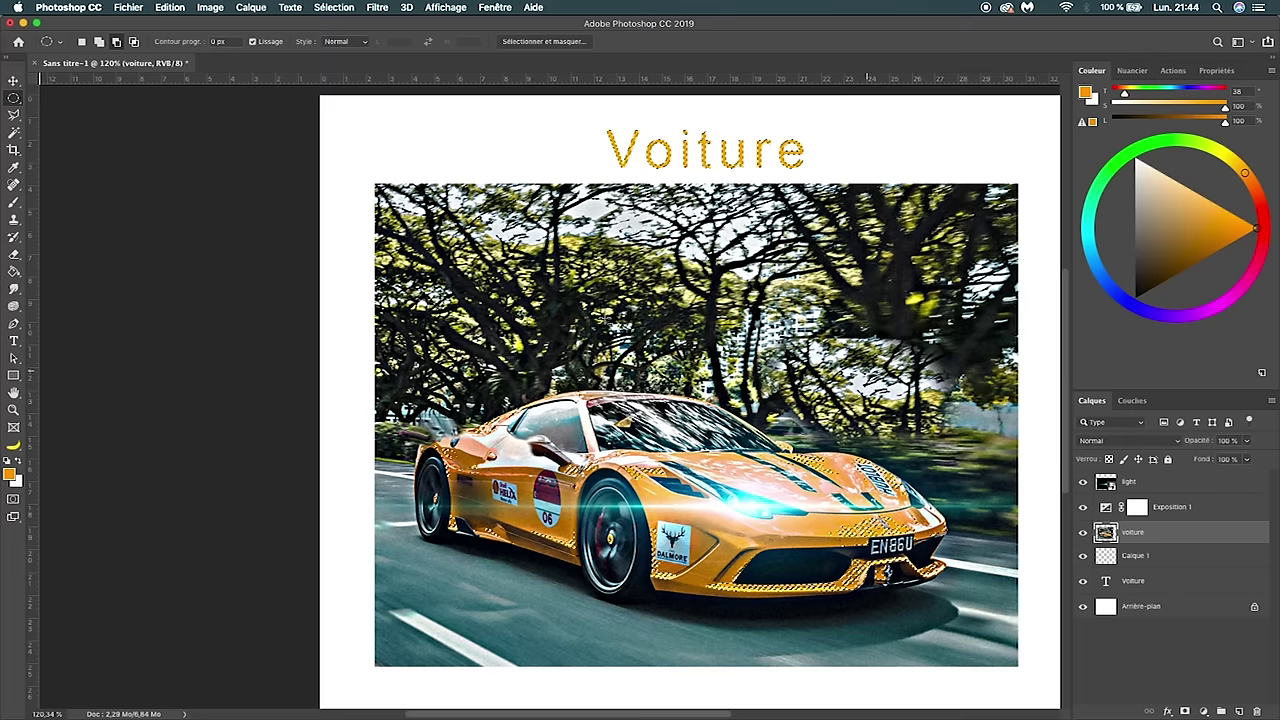
{"action": "left_click", "coordinate": [291, 7]}
- Clear the orange selection and check the image size stays 1000 × 800 px at 72 ppi
{"action": "left_click", "coordinate": [291, 7]}
{"action": "left_click", "coordinate": [268, 8]}
{"action": "mouse_move", "coordinate": [263, 23]}
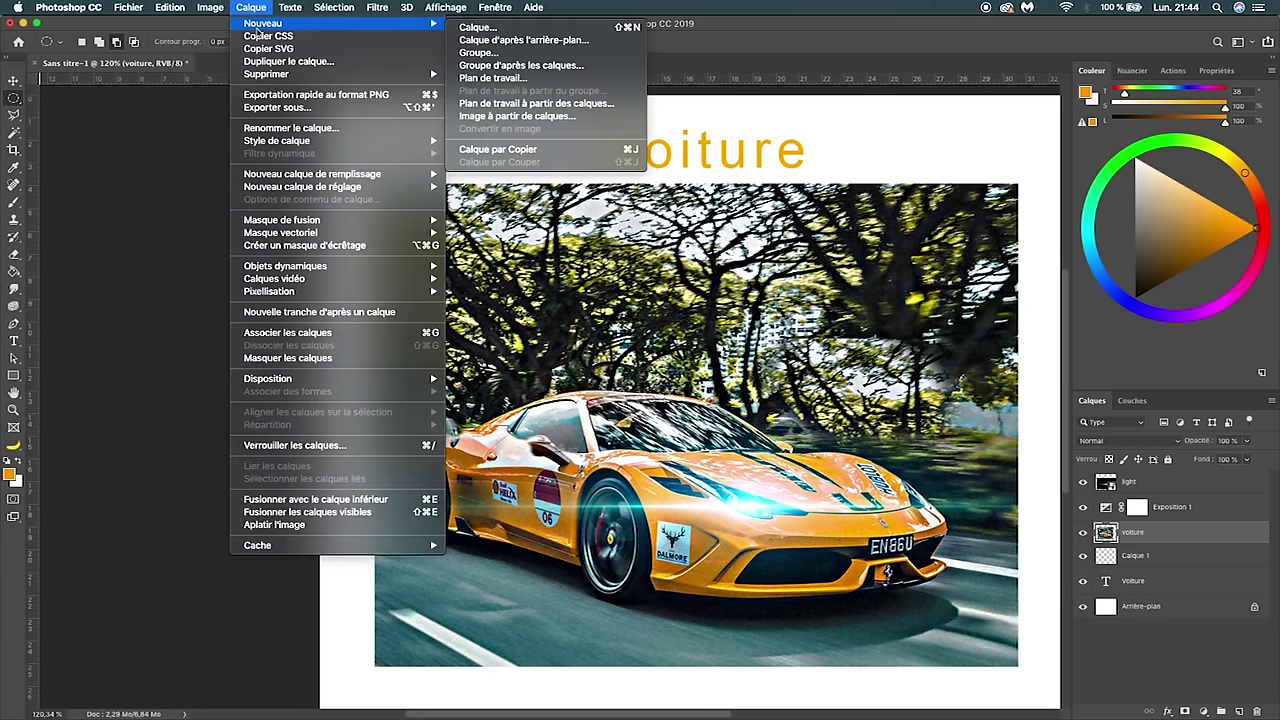
{"action": "left_click", "coordinate": [251, 7]}
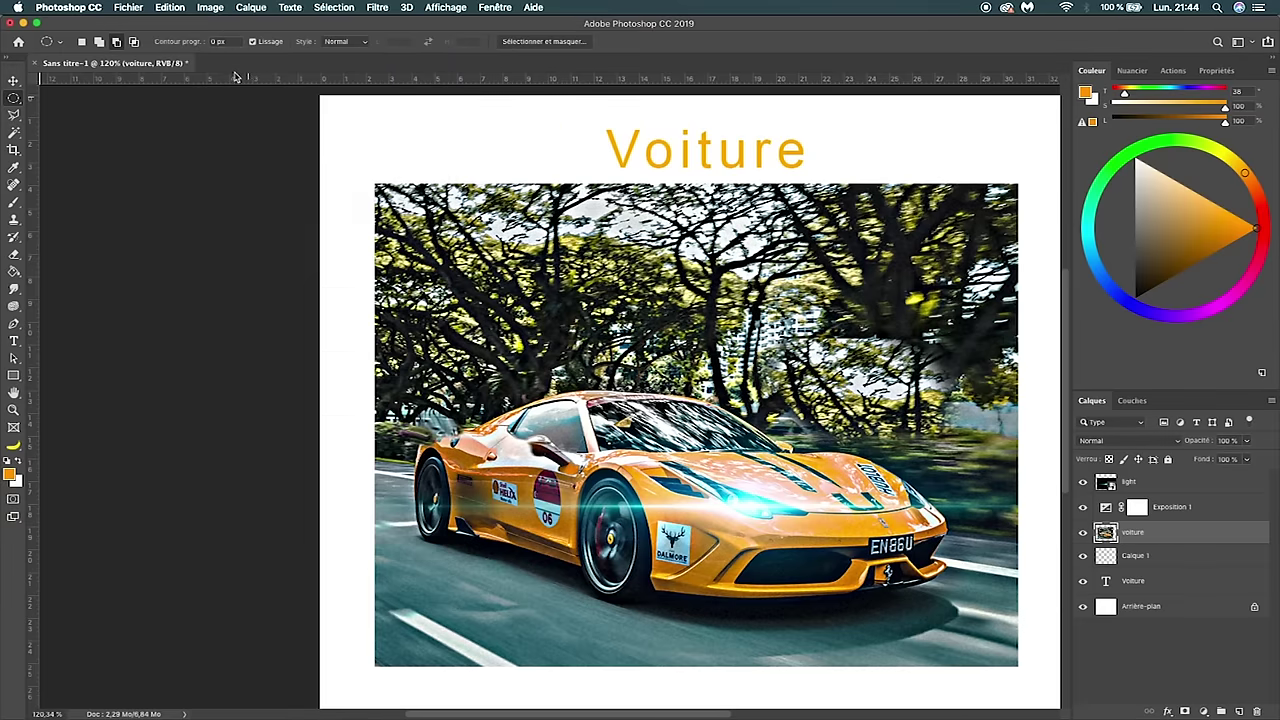
{"action": "left_click", "coordinate": [216, 10]}
{"action": "left_click", "coordinate": [242, 110]}
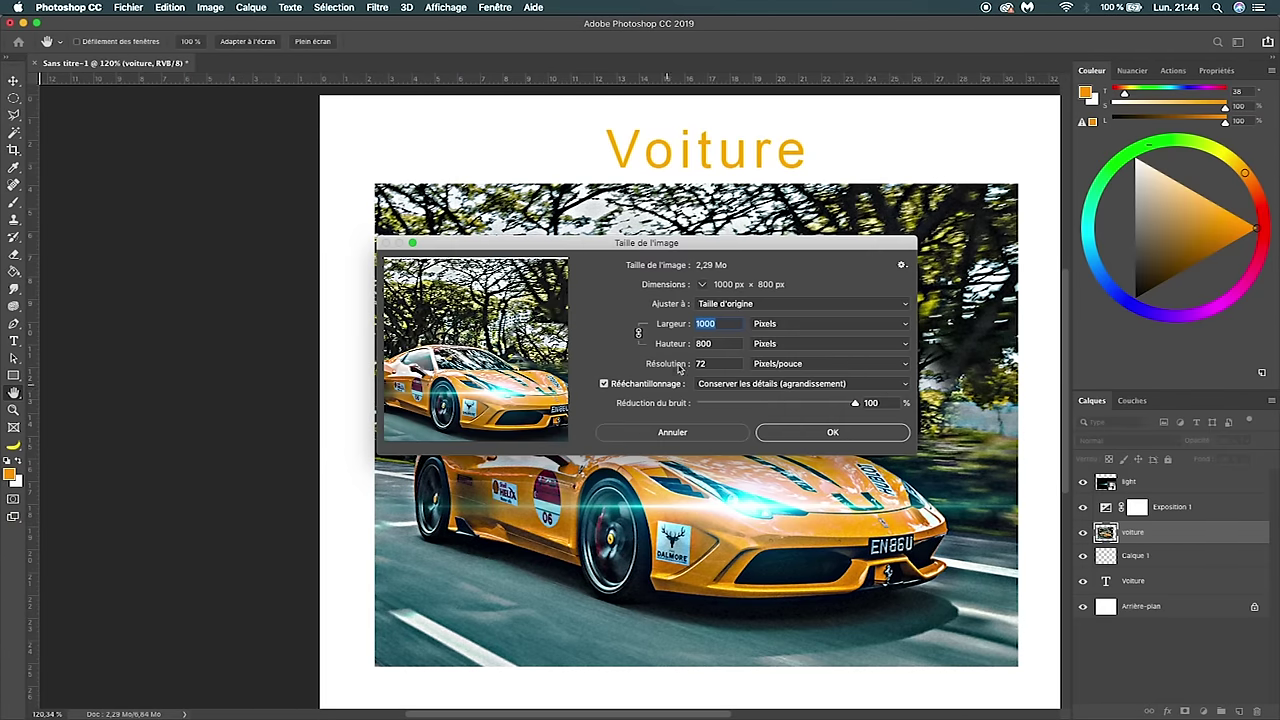
{"action": "left_click", "coordinate": [820, 432]}
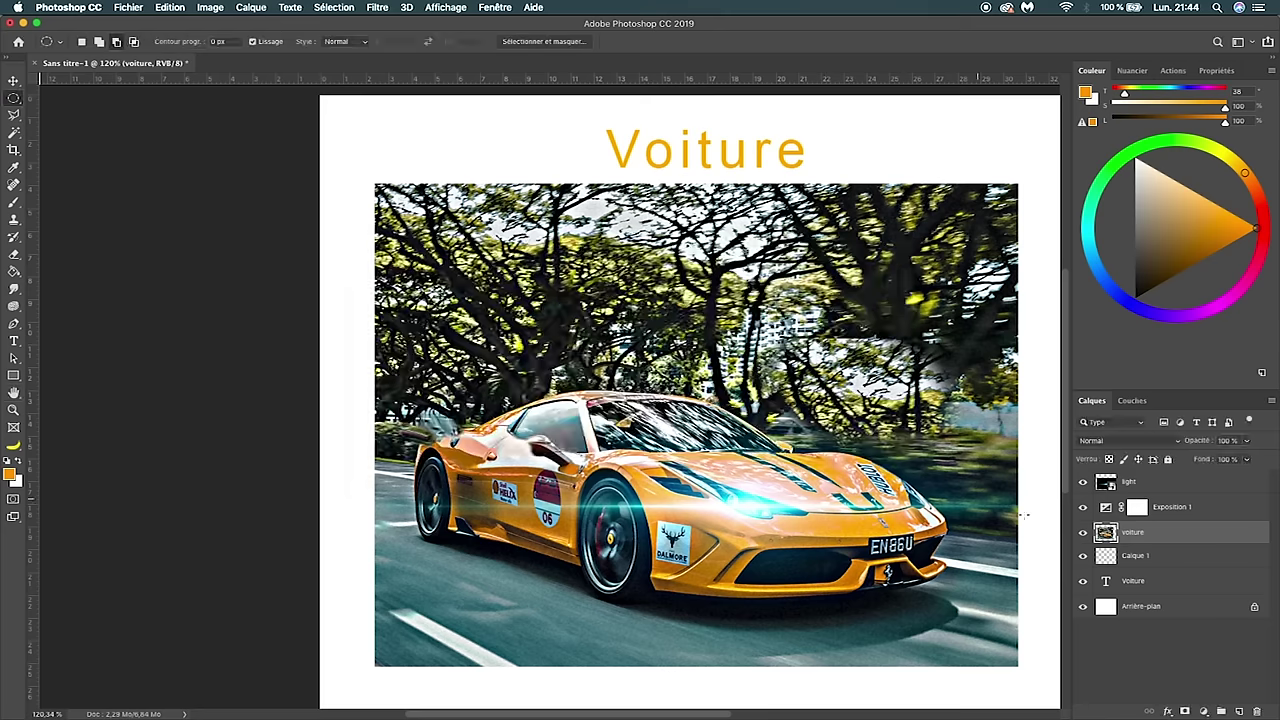
{"action": "left_click", "coordinate": [169, 8]}
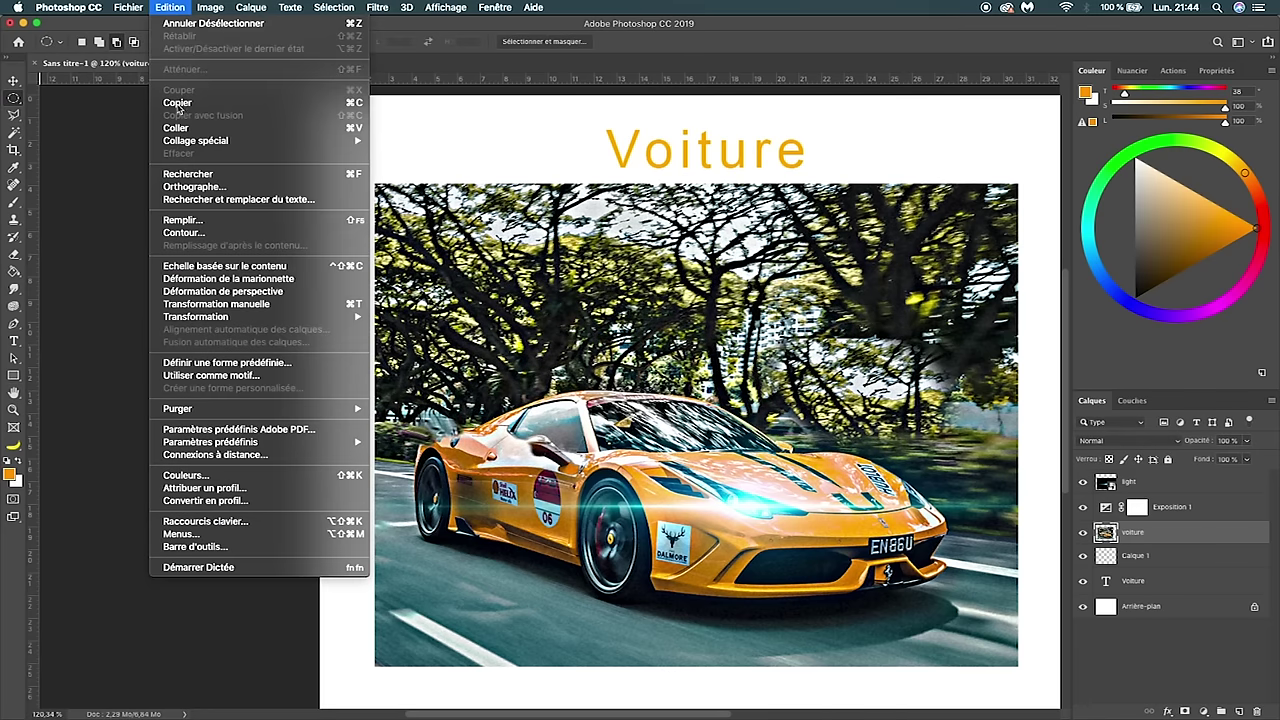
- Scale the car photo slightly smaller from its top-left corner with Free Transform
{"action": "left_click", "coordinate": [218, 304]}
{"action": "mouse_move", "coordinate": [378, 186]}
{"action": "left_mouse_down"}
{"action": "mouse_move", "coordinate": [502, 298]}
{"action": "mouse_move", "coordinate": [372, 186]}
{"action": "mouse_move", "coordinate": [389, 229]}
{"action": "mouse_move", "coordinate": [368, 178]}
{"action": "mouse_move", "coordinate": [385, 224]}
{"action": "mouse_move", "coordinate": [364, 195]}
{"action": "left_mouse_up"}
{"action": "key", "text": "Return"}
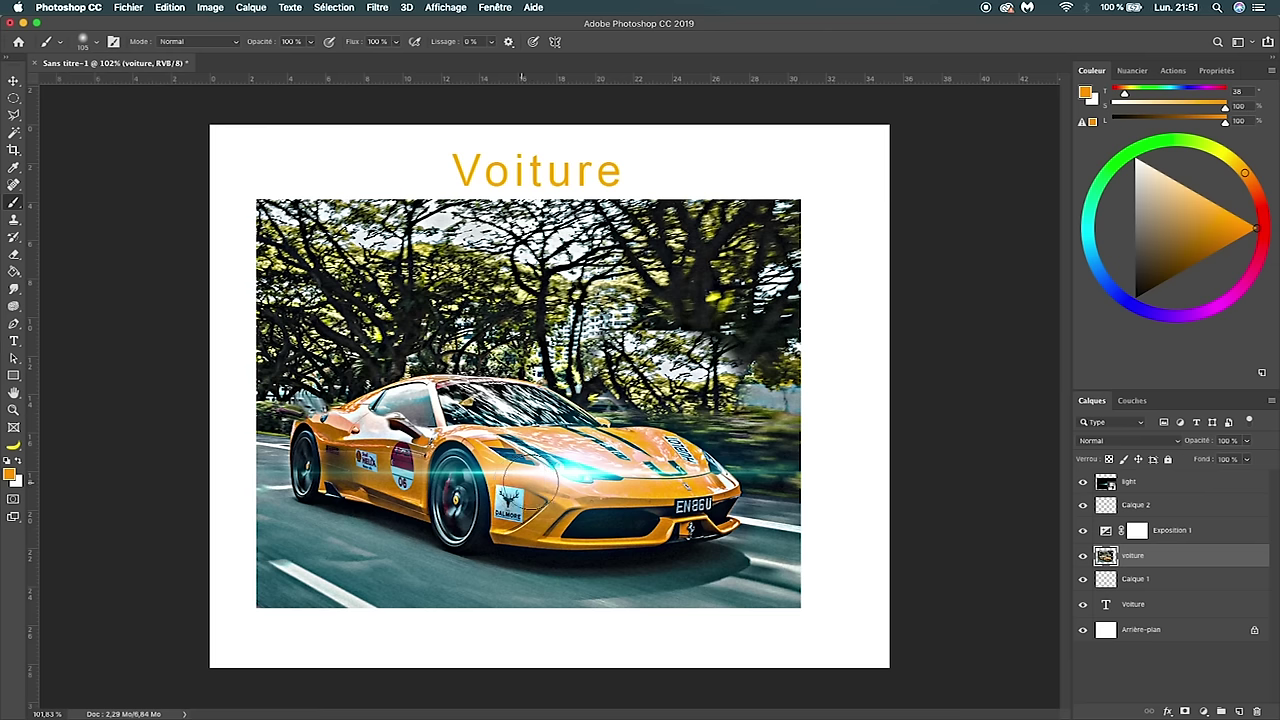
- Try a horizontal flip on the car photo, then undo it so the car still faces right
{"action": "left_click", "coordinate": [170, 7]}
{"action": "mouse_move", "coordinate": [196, 316]}
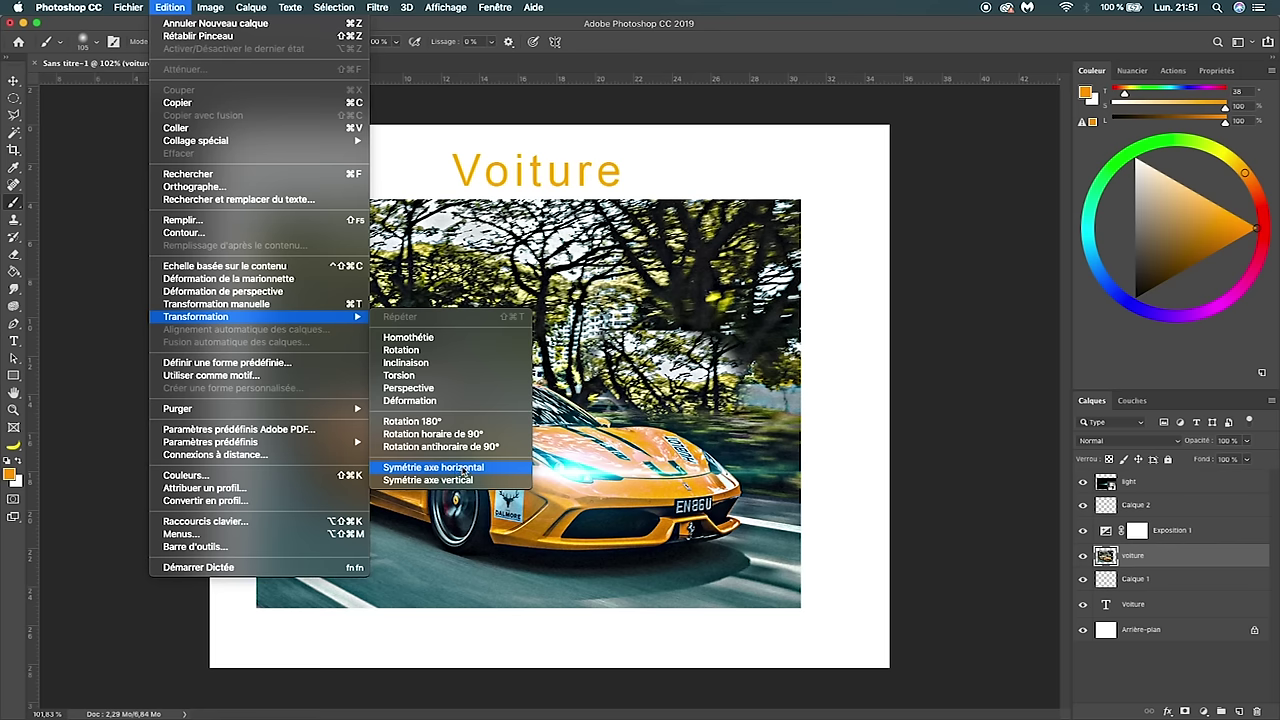
{"action": "left_click", "coordinate": [463, 468]}
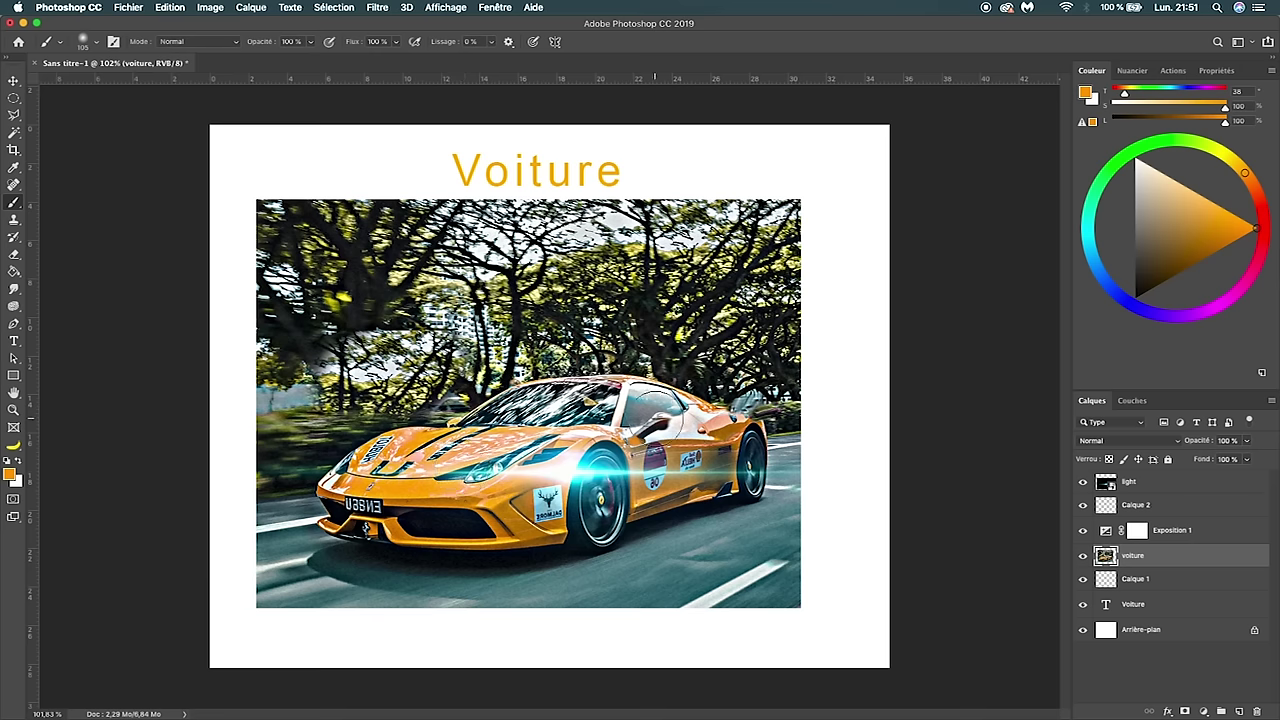
{"action": "key", "text": "ctrl+z"}
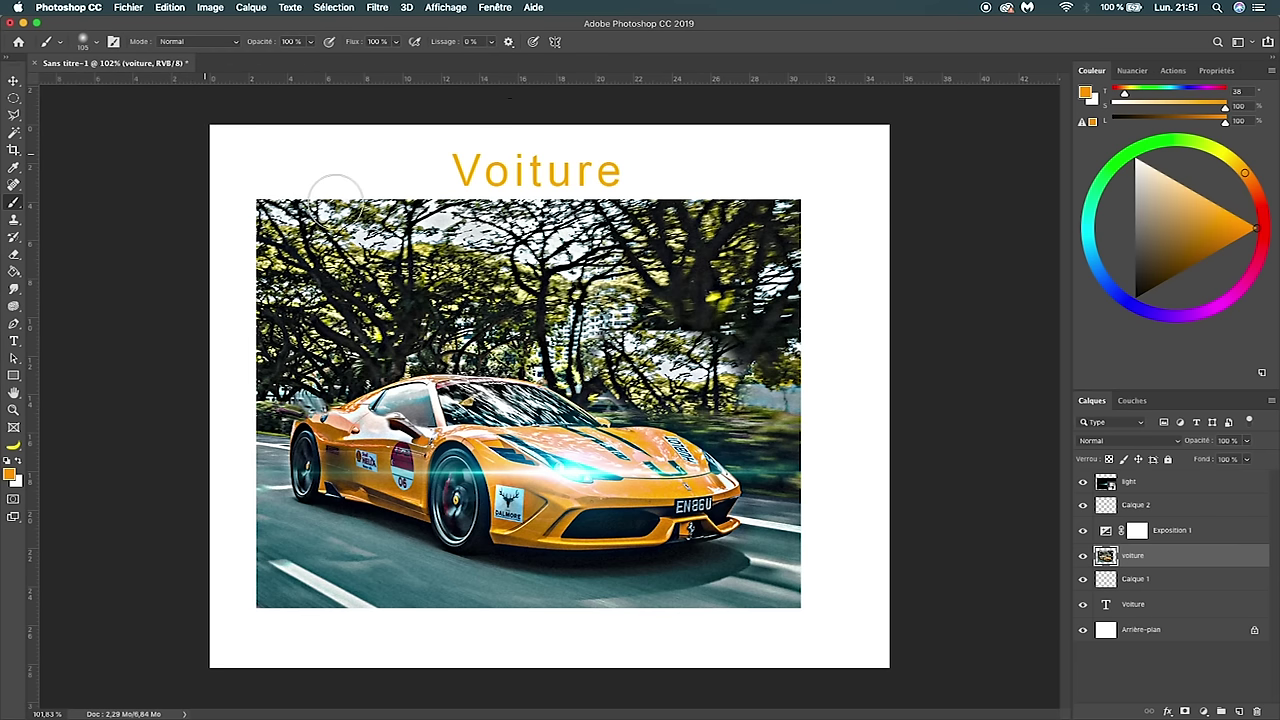
{"action": "left_click", "coordinate": [129, 7]}
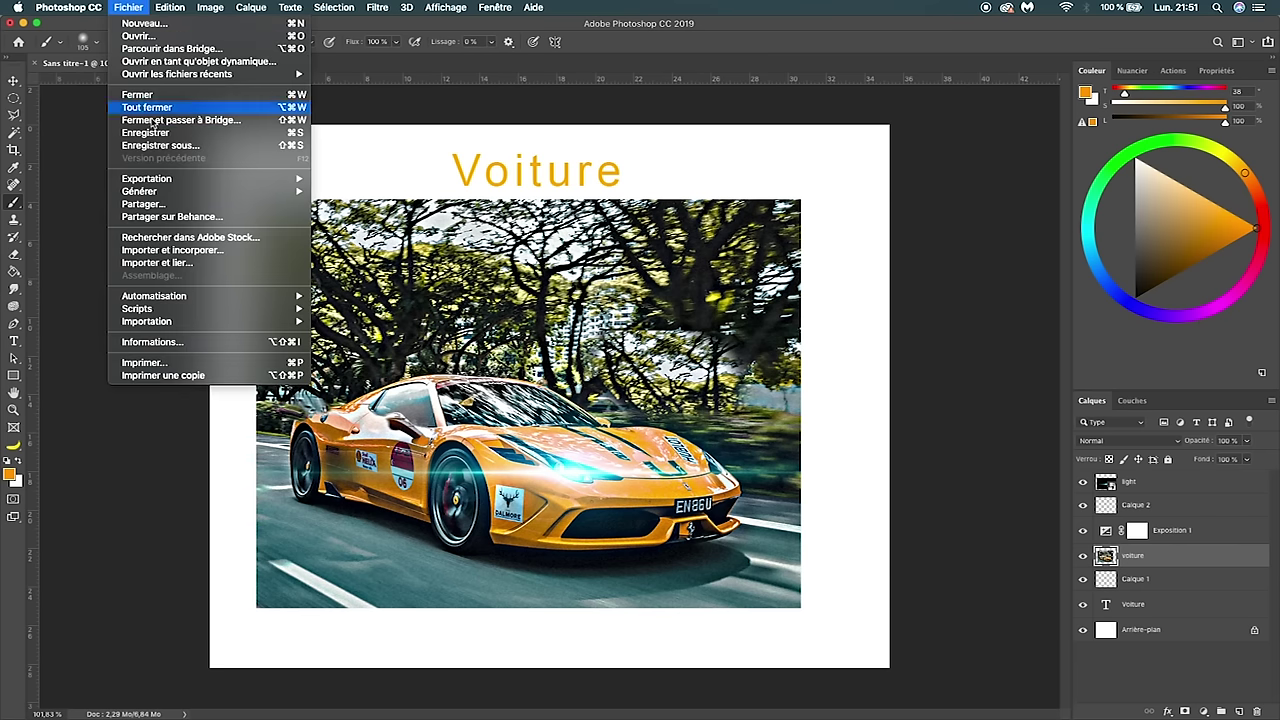
- Save the poster as Sans titre-1.psd on the iCloud Desktop in Photoshop format
{"action": "left_click", "coordinate": [160, 143]}
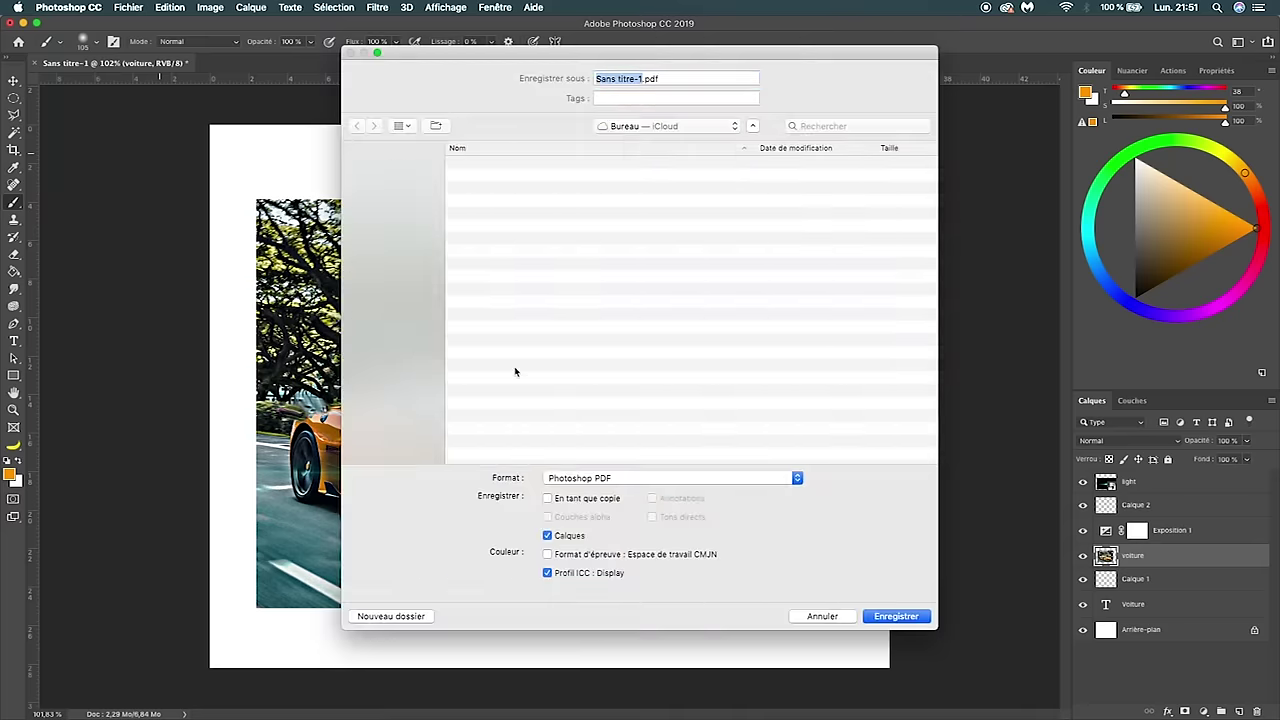
{"action": "left_click", "coordinate": [593, 476]}
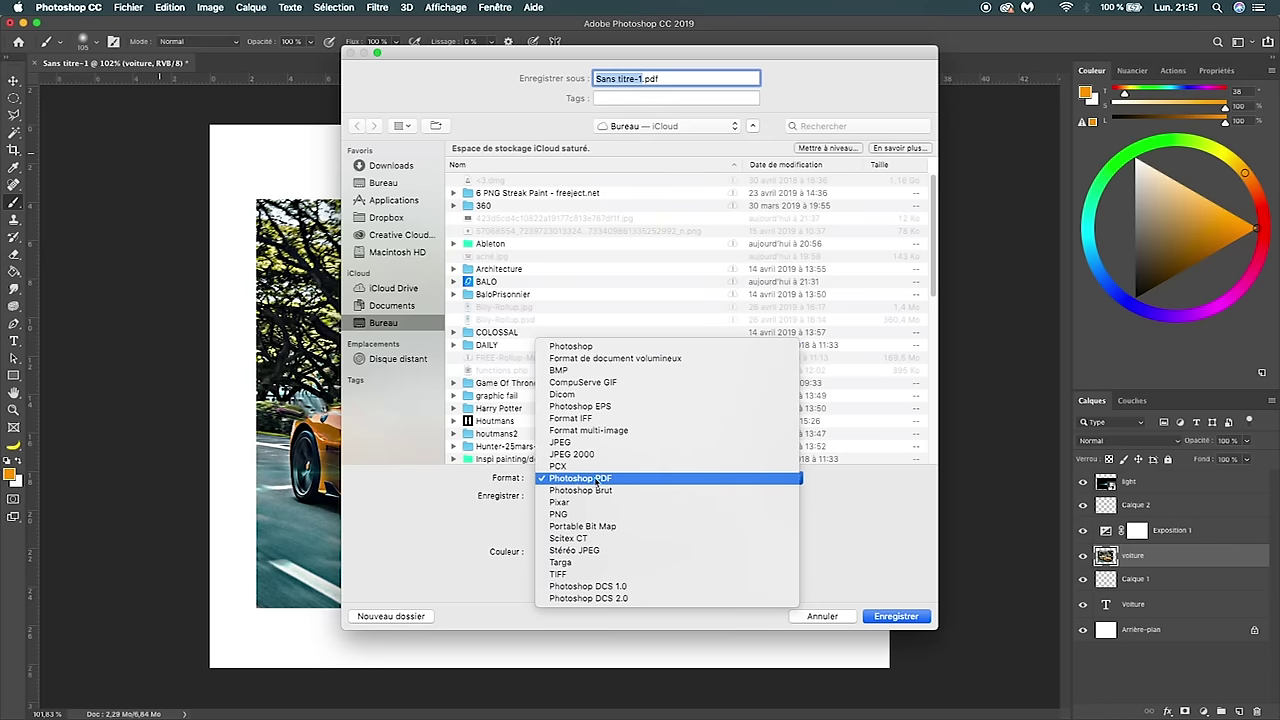
{"action": "left_click", "coordinate": [569, 347]}
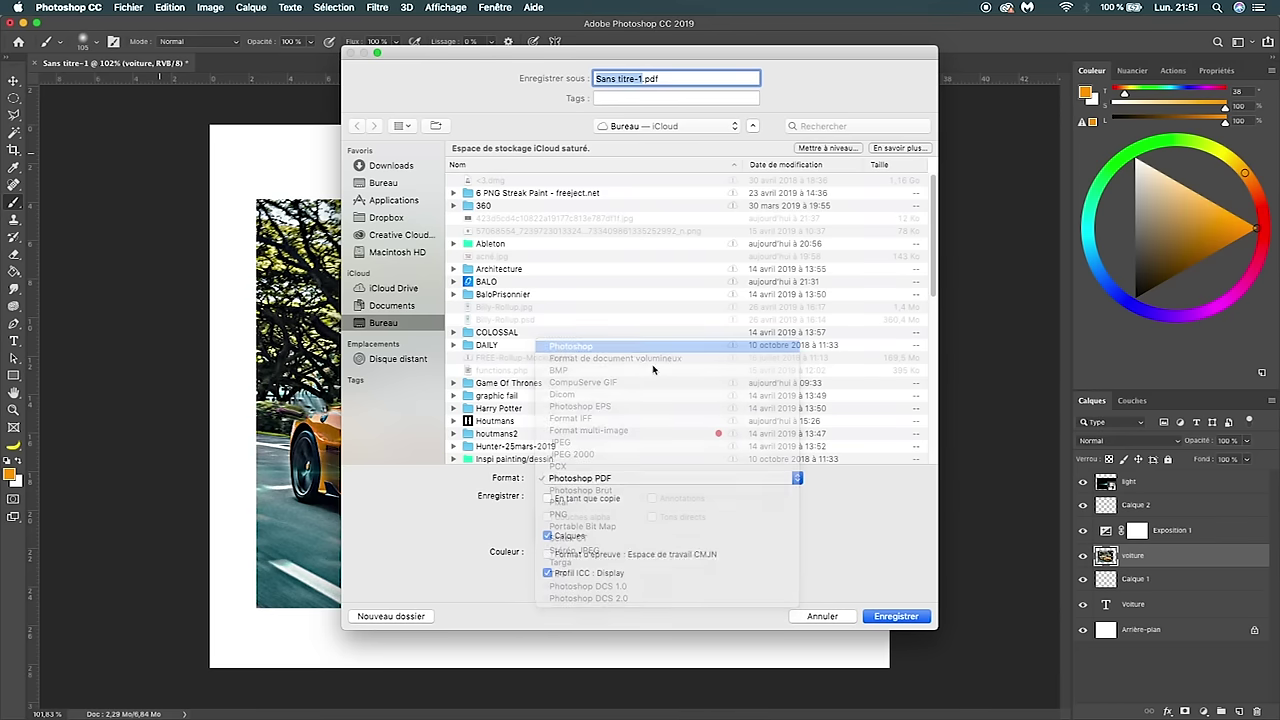
{"action": "left_click", "coordinate": [910, 620]}
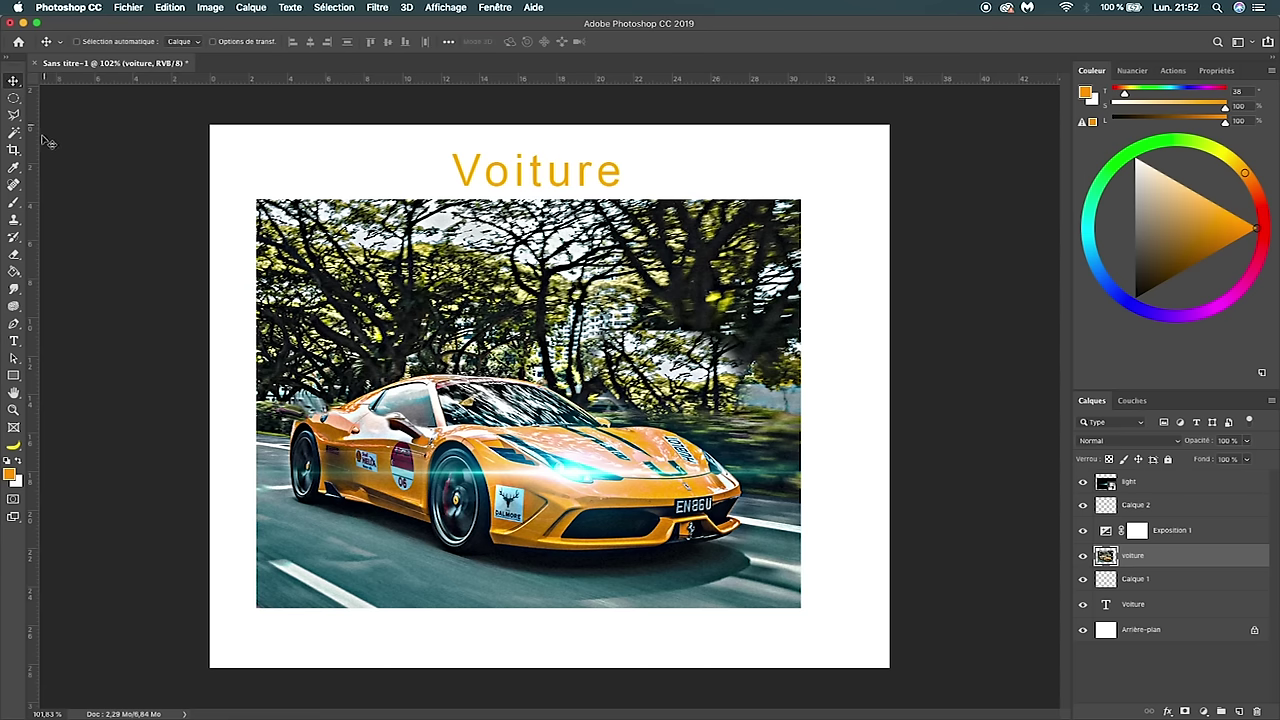
{"action": "left_click", "coordinate": [13, 114]}
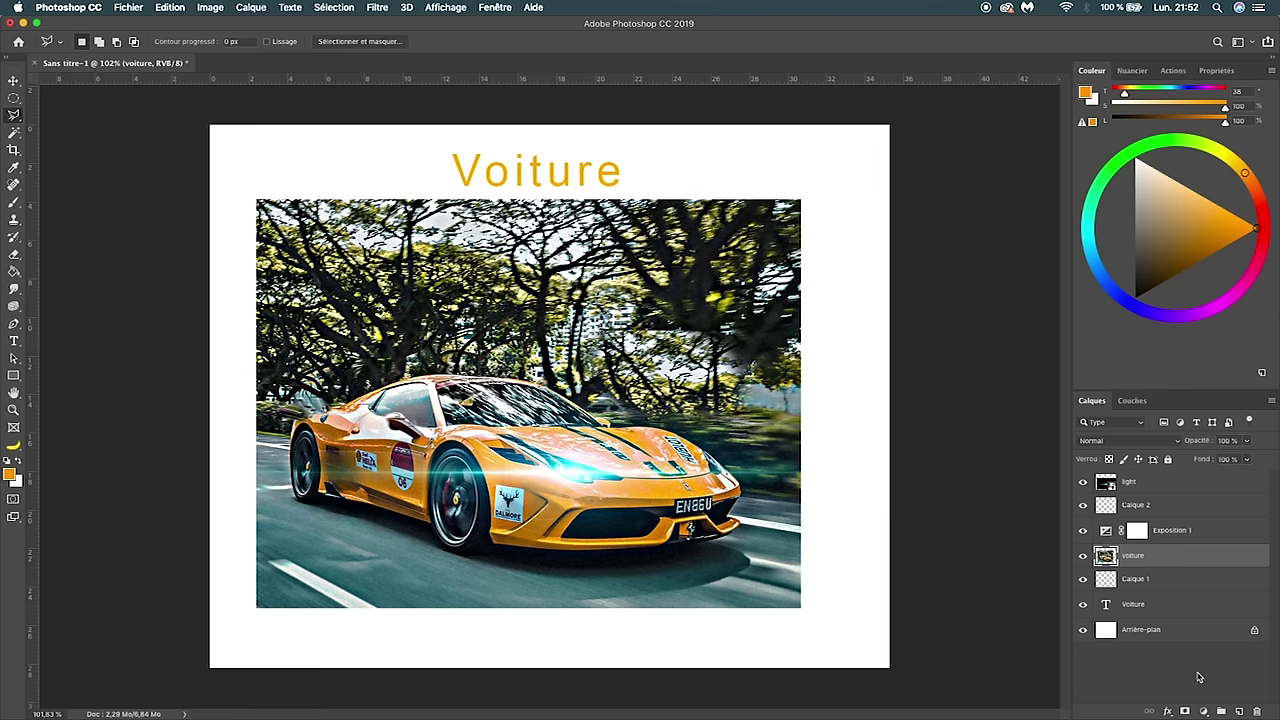
{"action": "left_click", "coordinate": [1204, 712]}
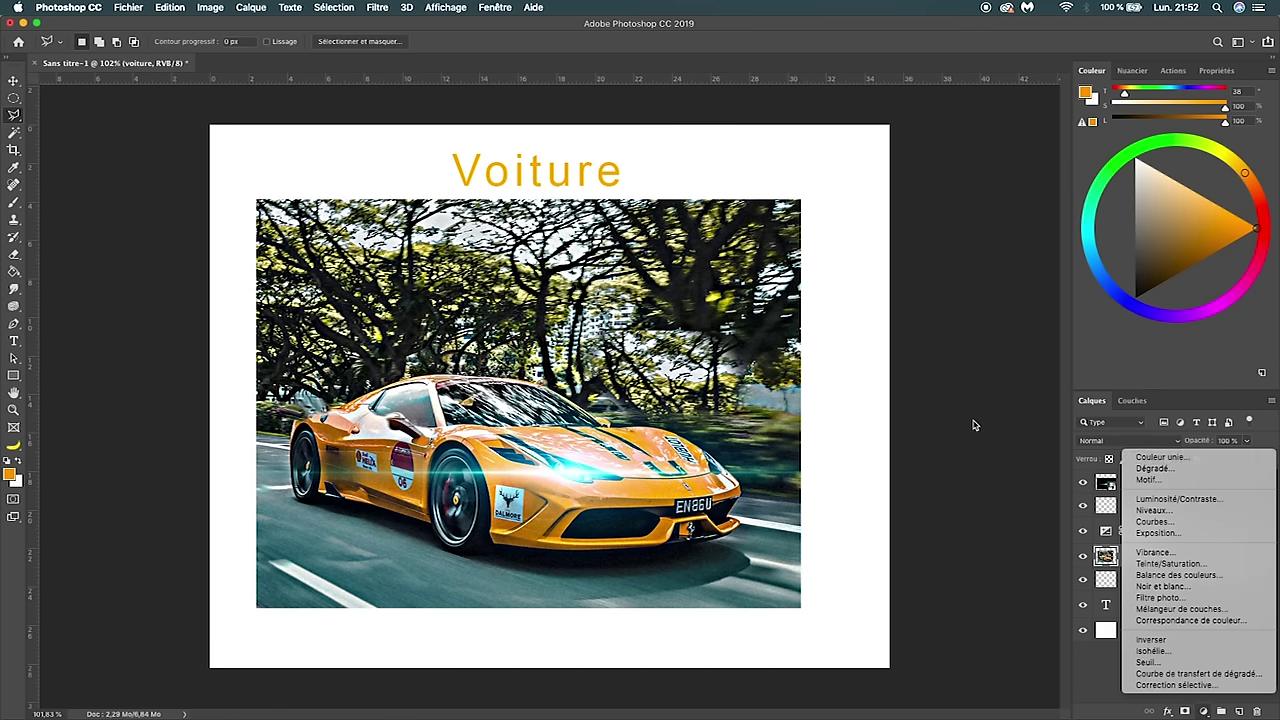
{"action": "key", "text": "Escape"}
{"action": "left_click", "coordinate": [370, 8]}
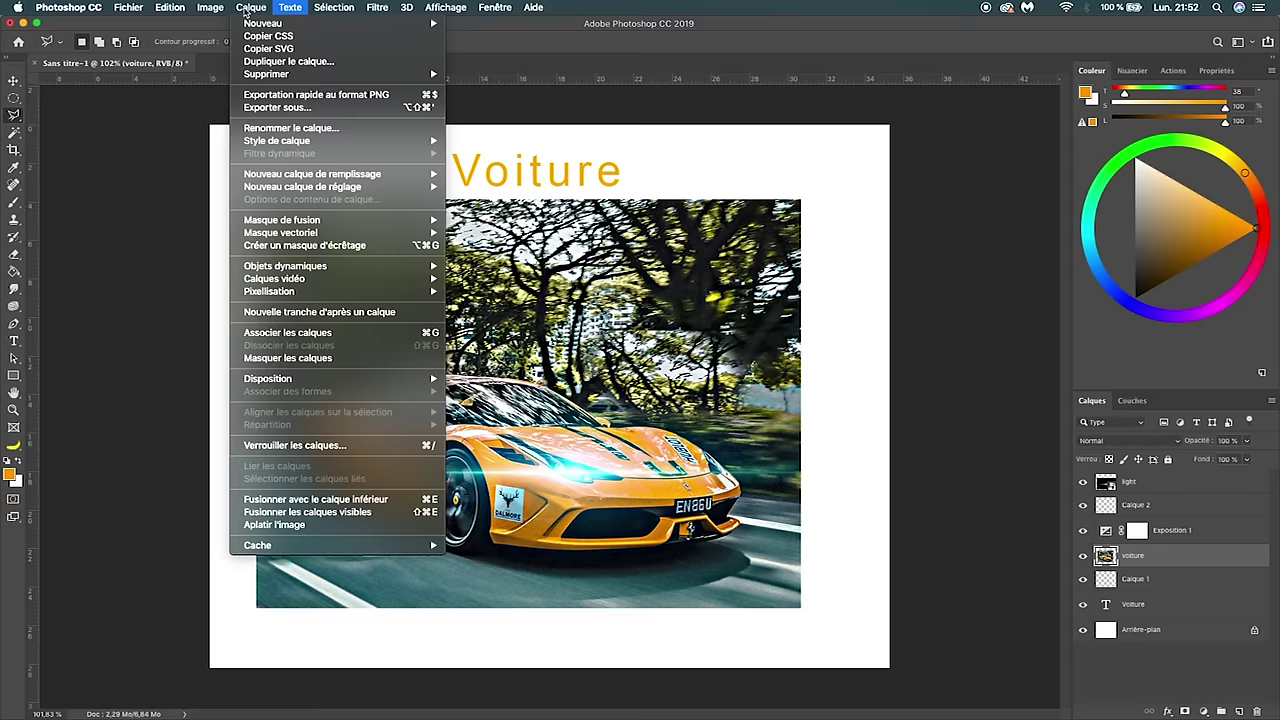
{"action": "left_click", "coordinate": [109, 130]}
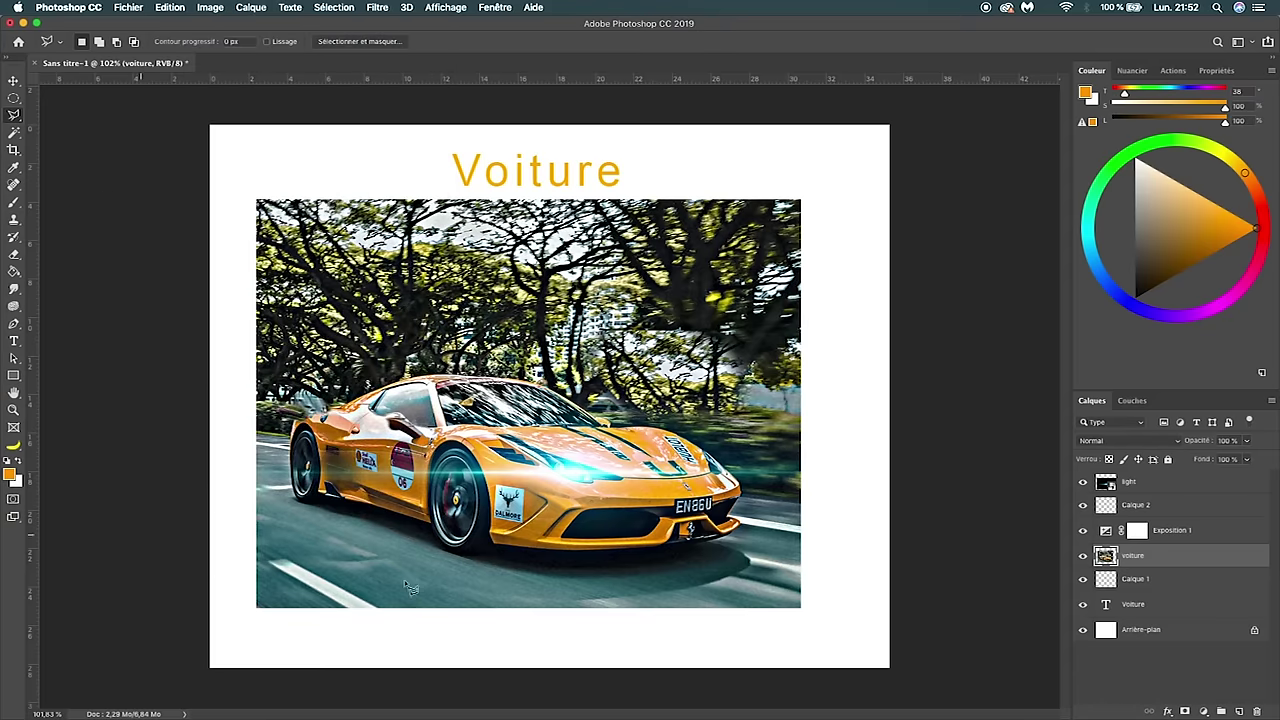